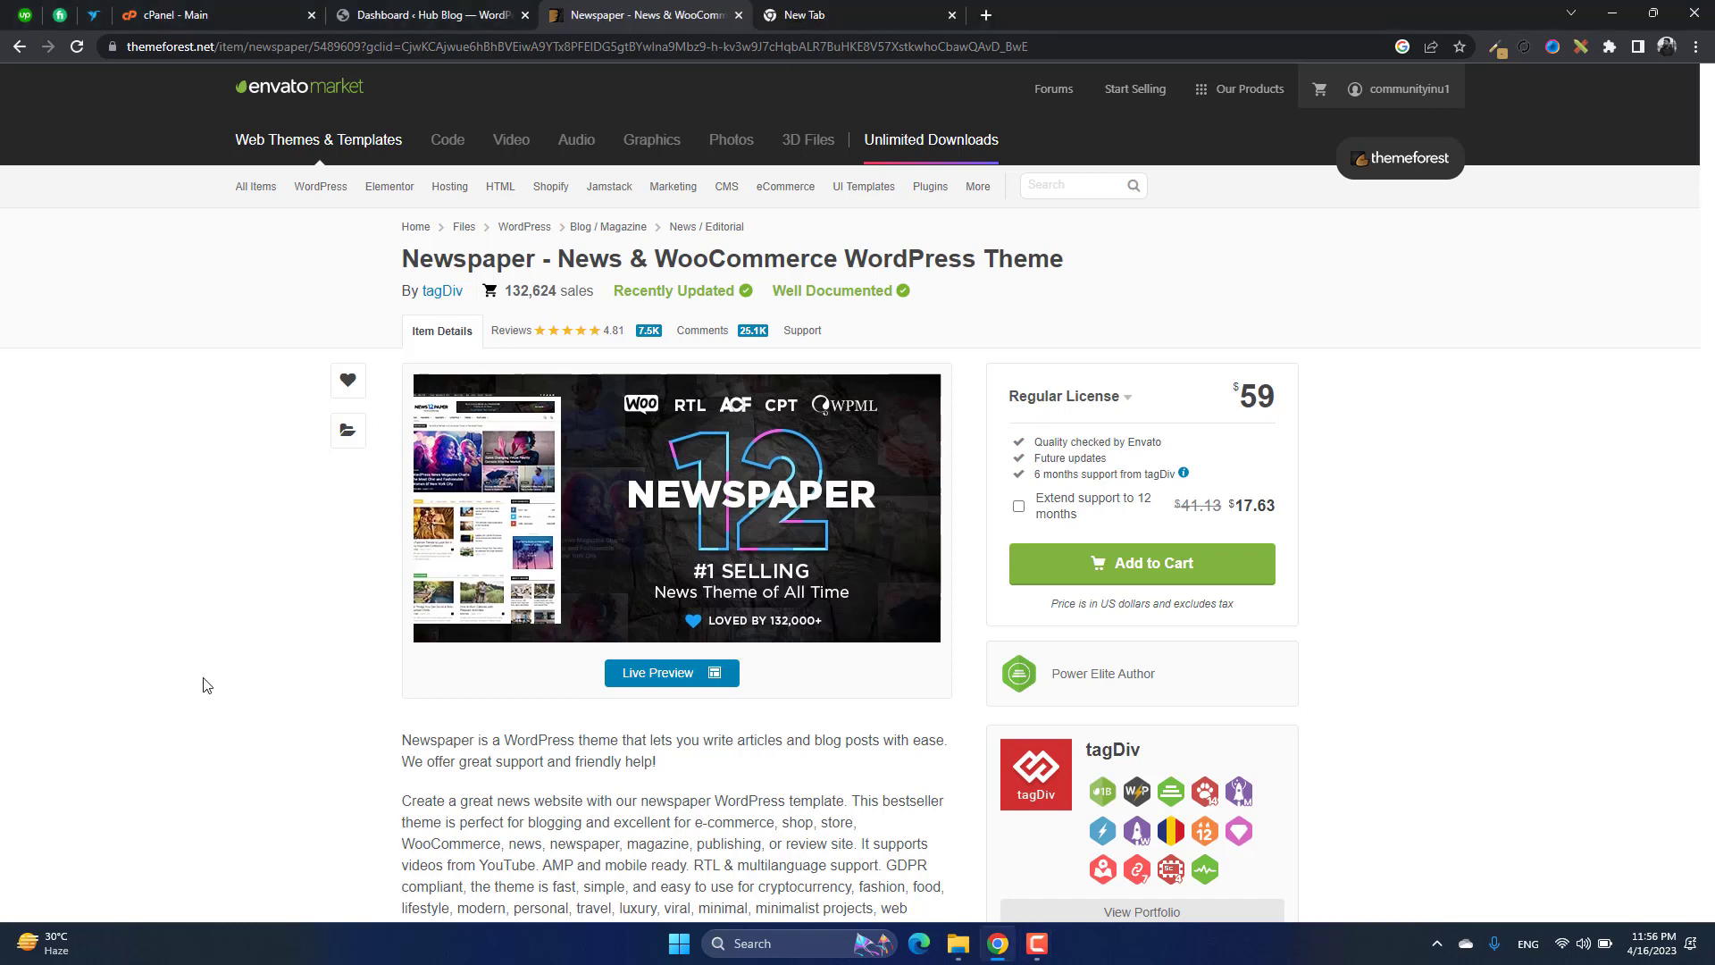
- Review the Newspaper theme's regular license price, last update date and software compatibility details on its ThemeForest page
scroll(205, 684, "down", 8)
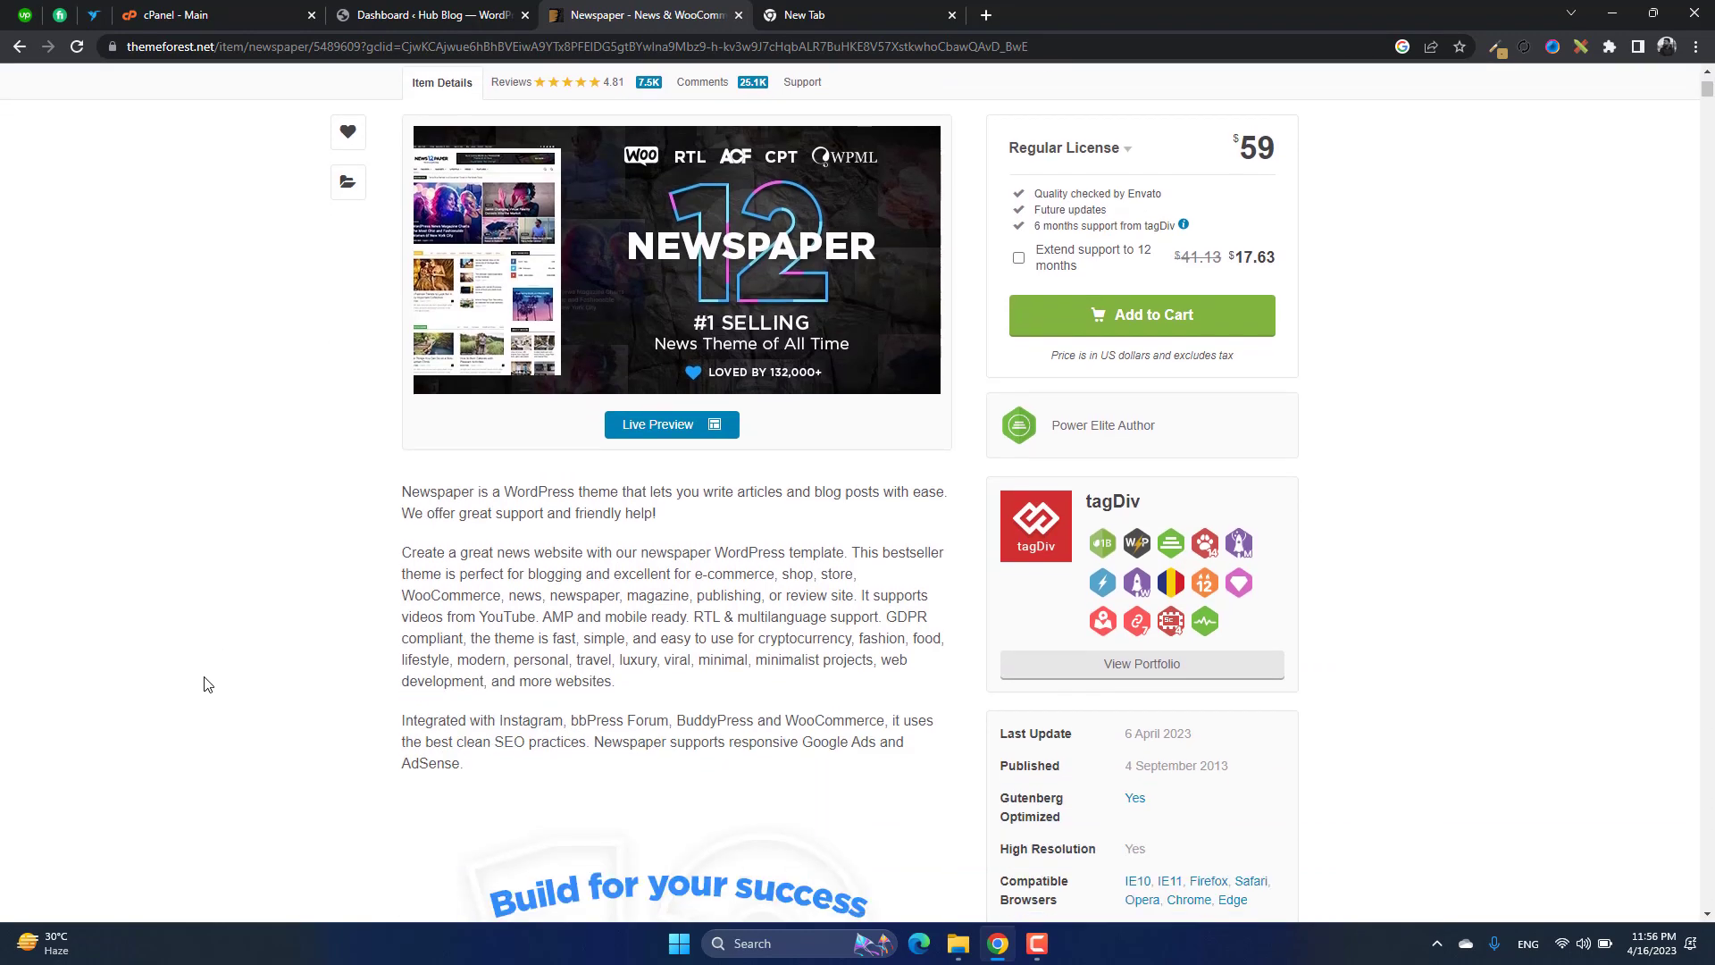
scroll(206, 685, "up", 8)
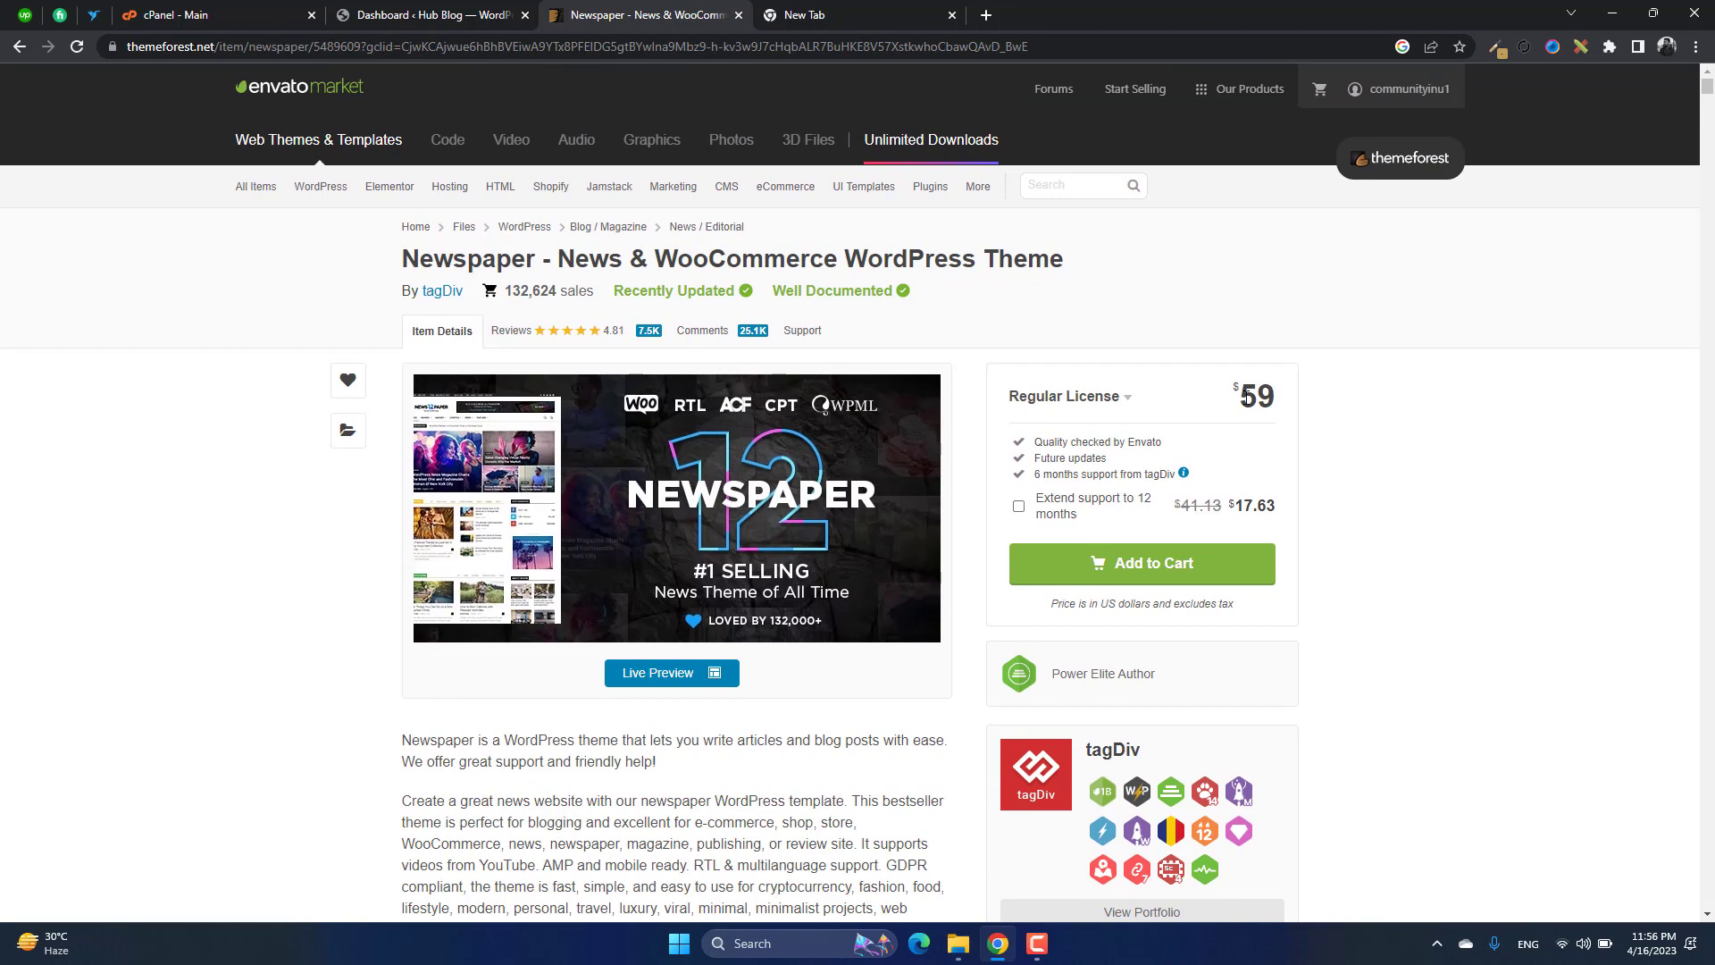
left_click_drag(1240, 399, 1300, 401)
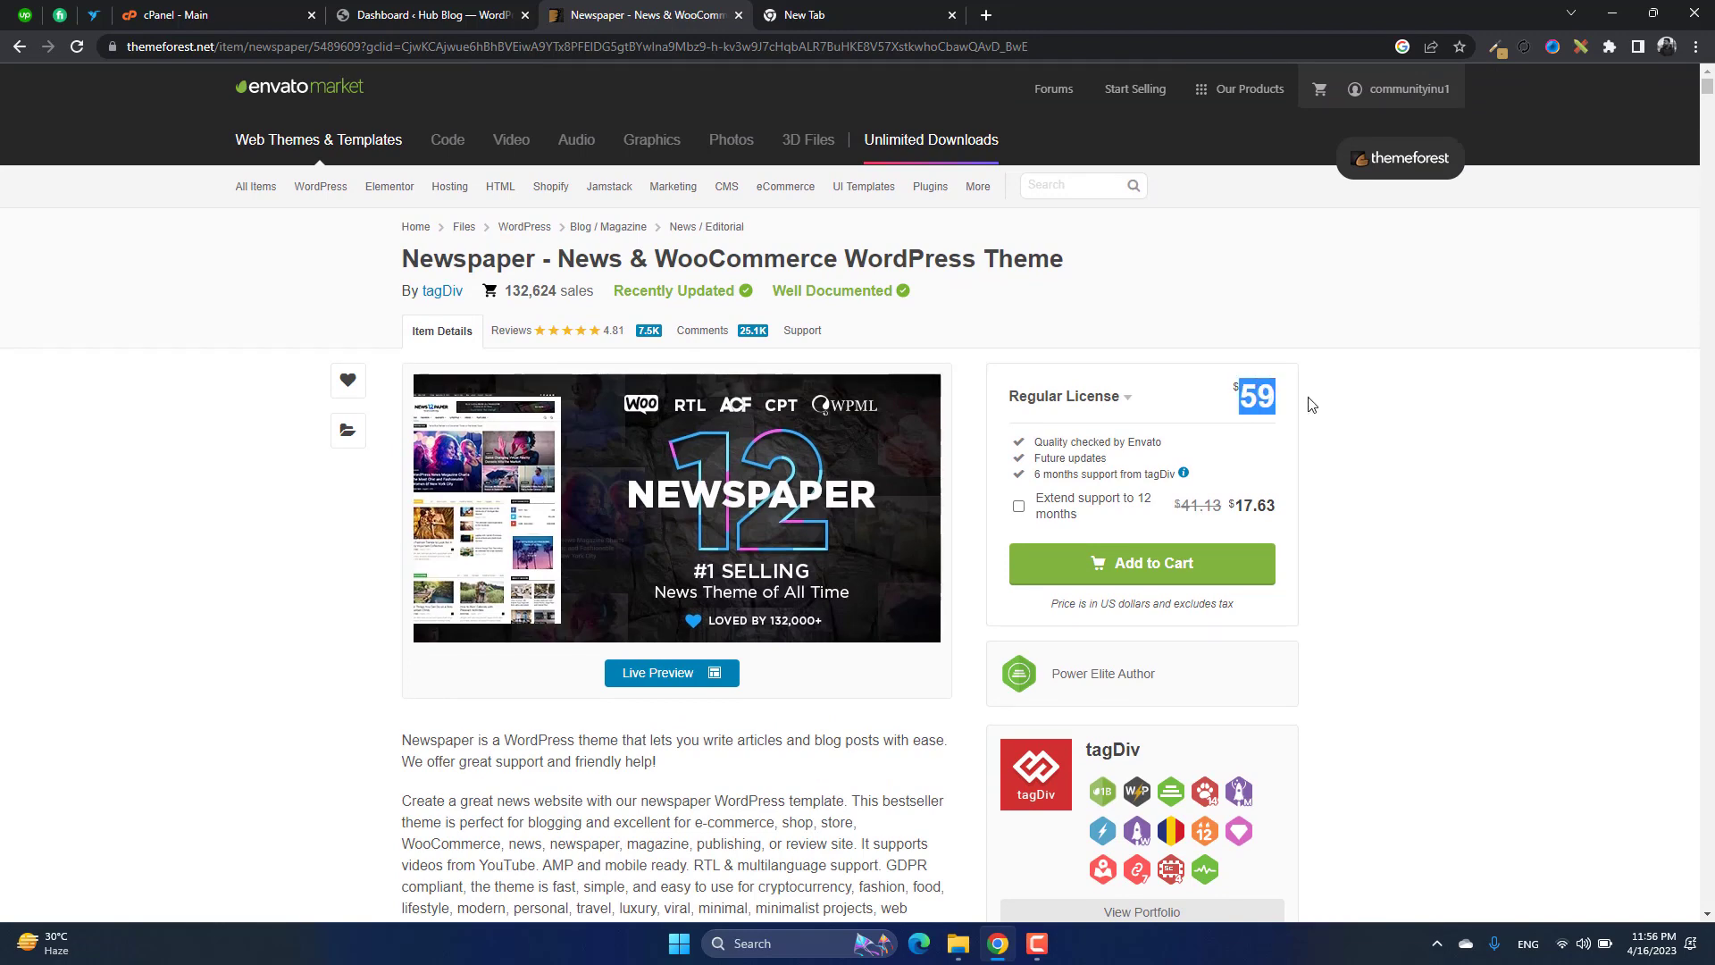
left_click(198, 709)
scroll(9, 849, "down", 6)
scroll(9, 848, "up", 2)
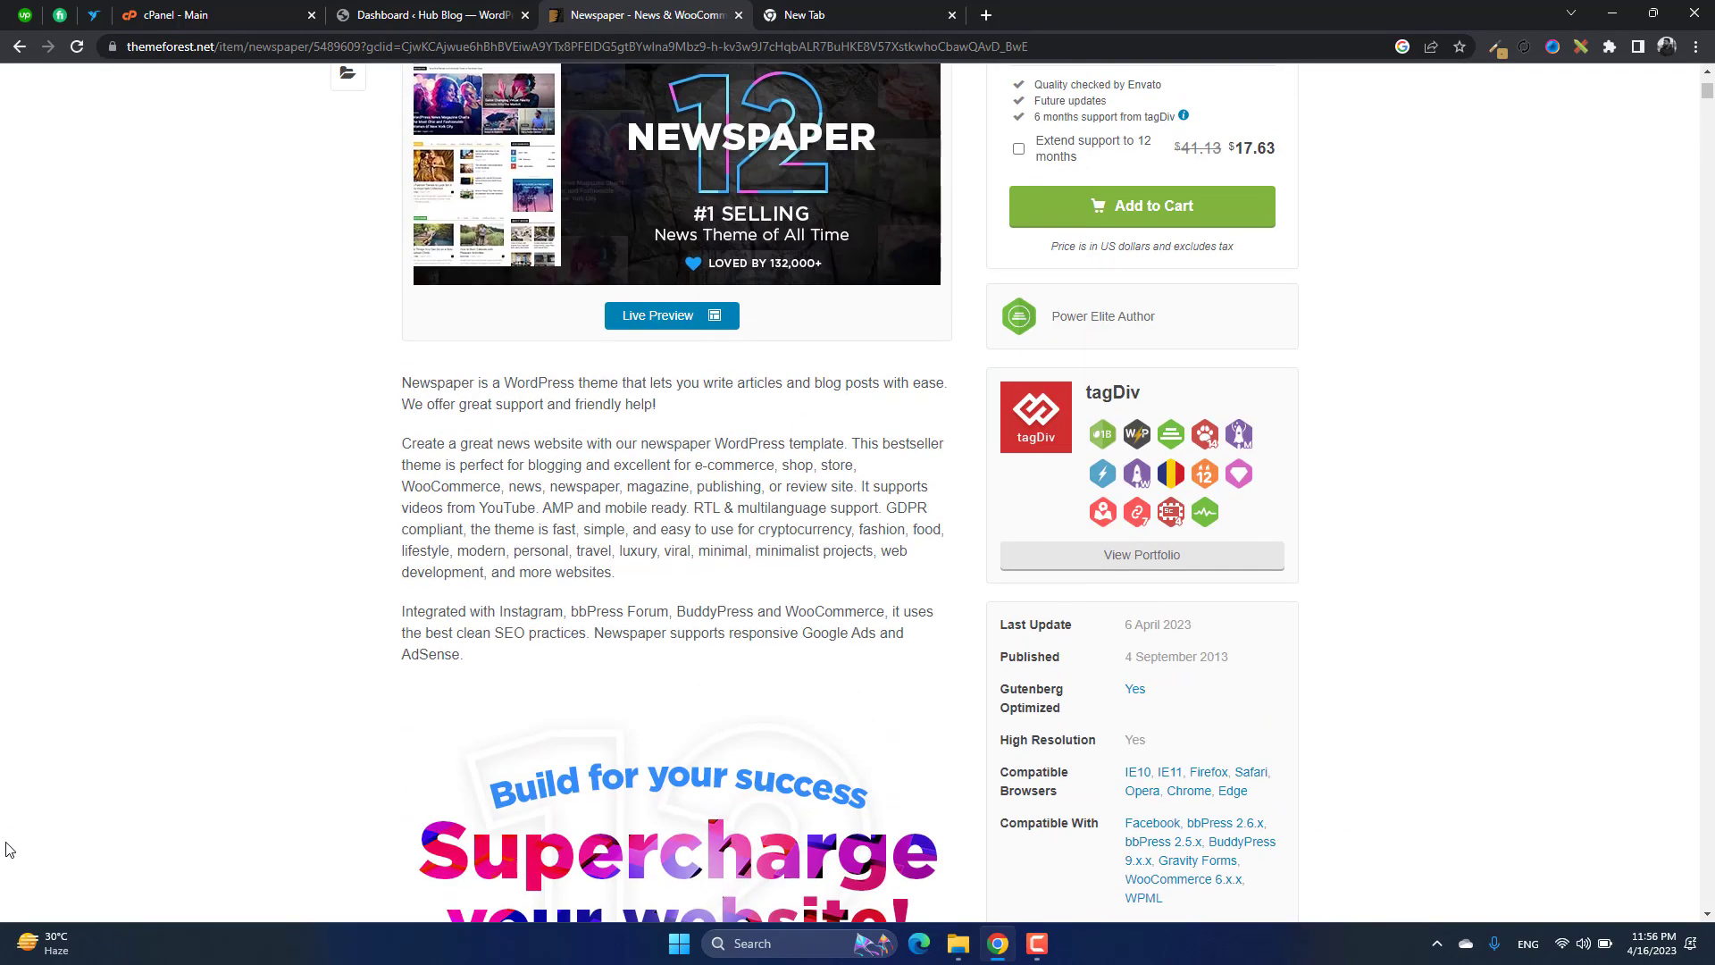
scroll(9, 848, "down", 3)
scroll(12, 848, "down", 1)
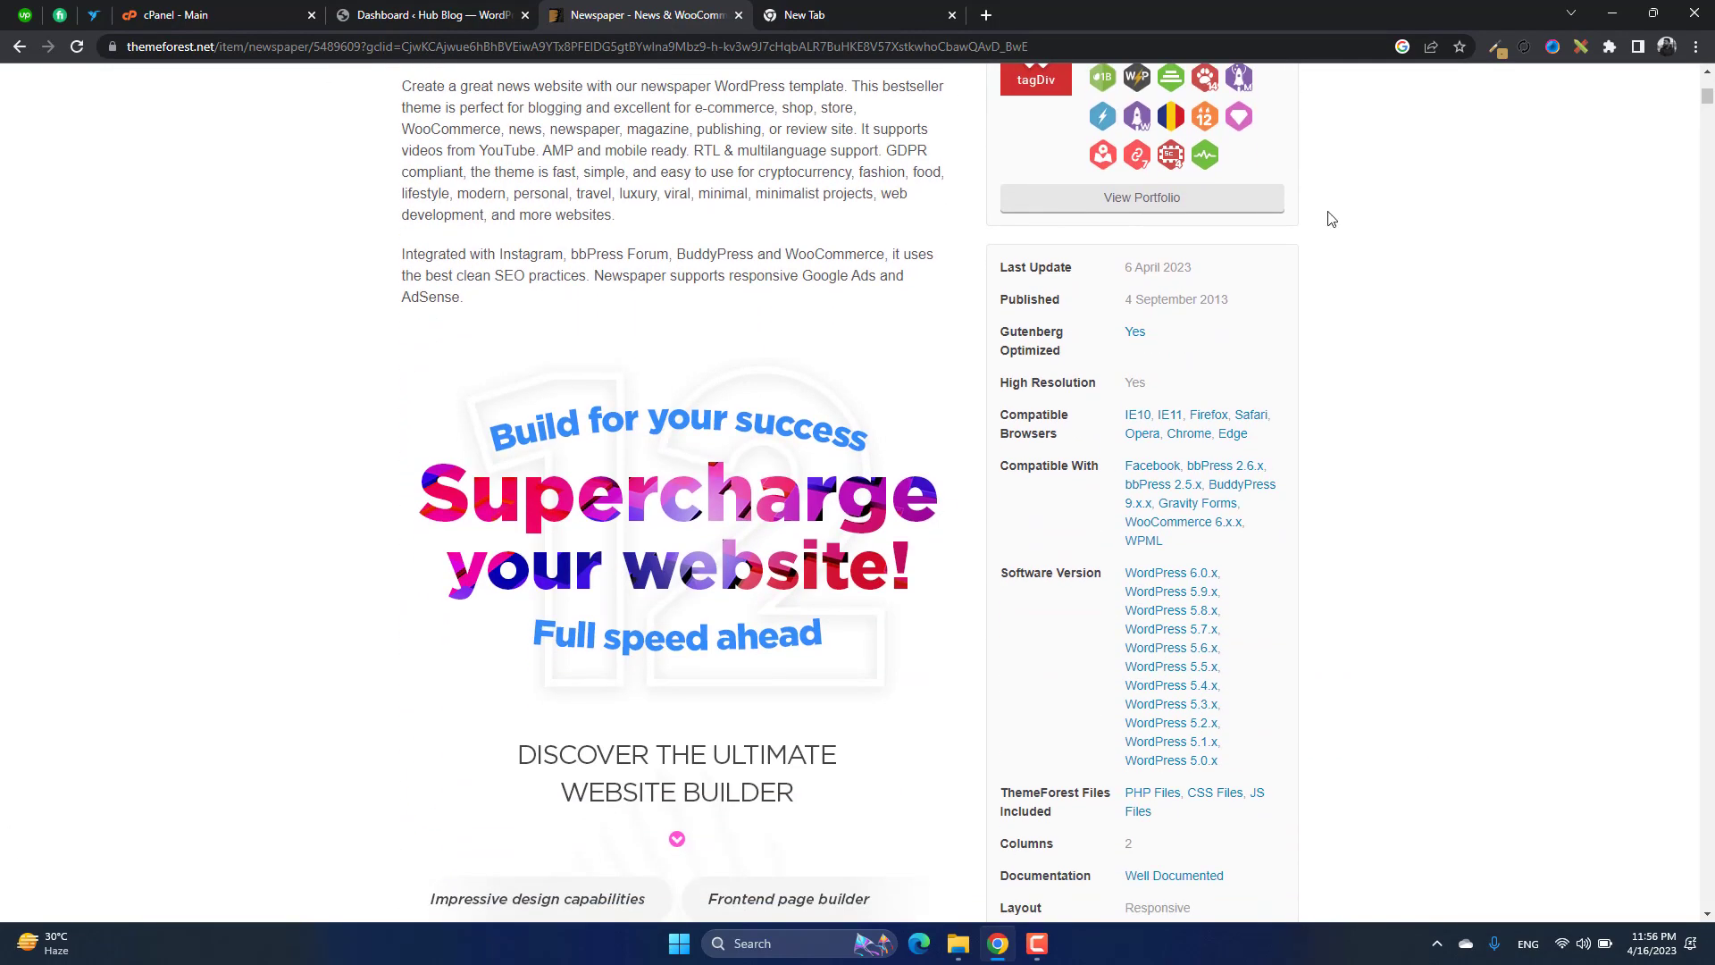
left_click_drag(1125, 268, 1177, 269)
scroll(201, 622, "down", 1)
scroll(201, 622, "down", 5)
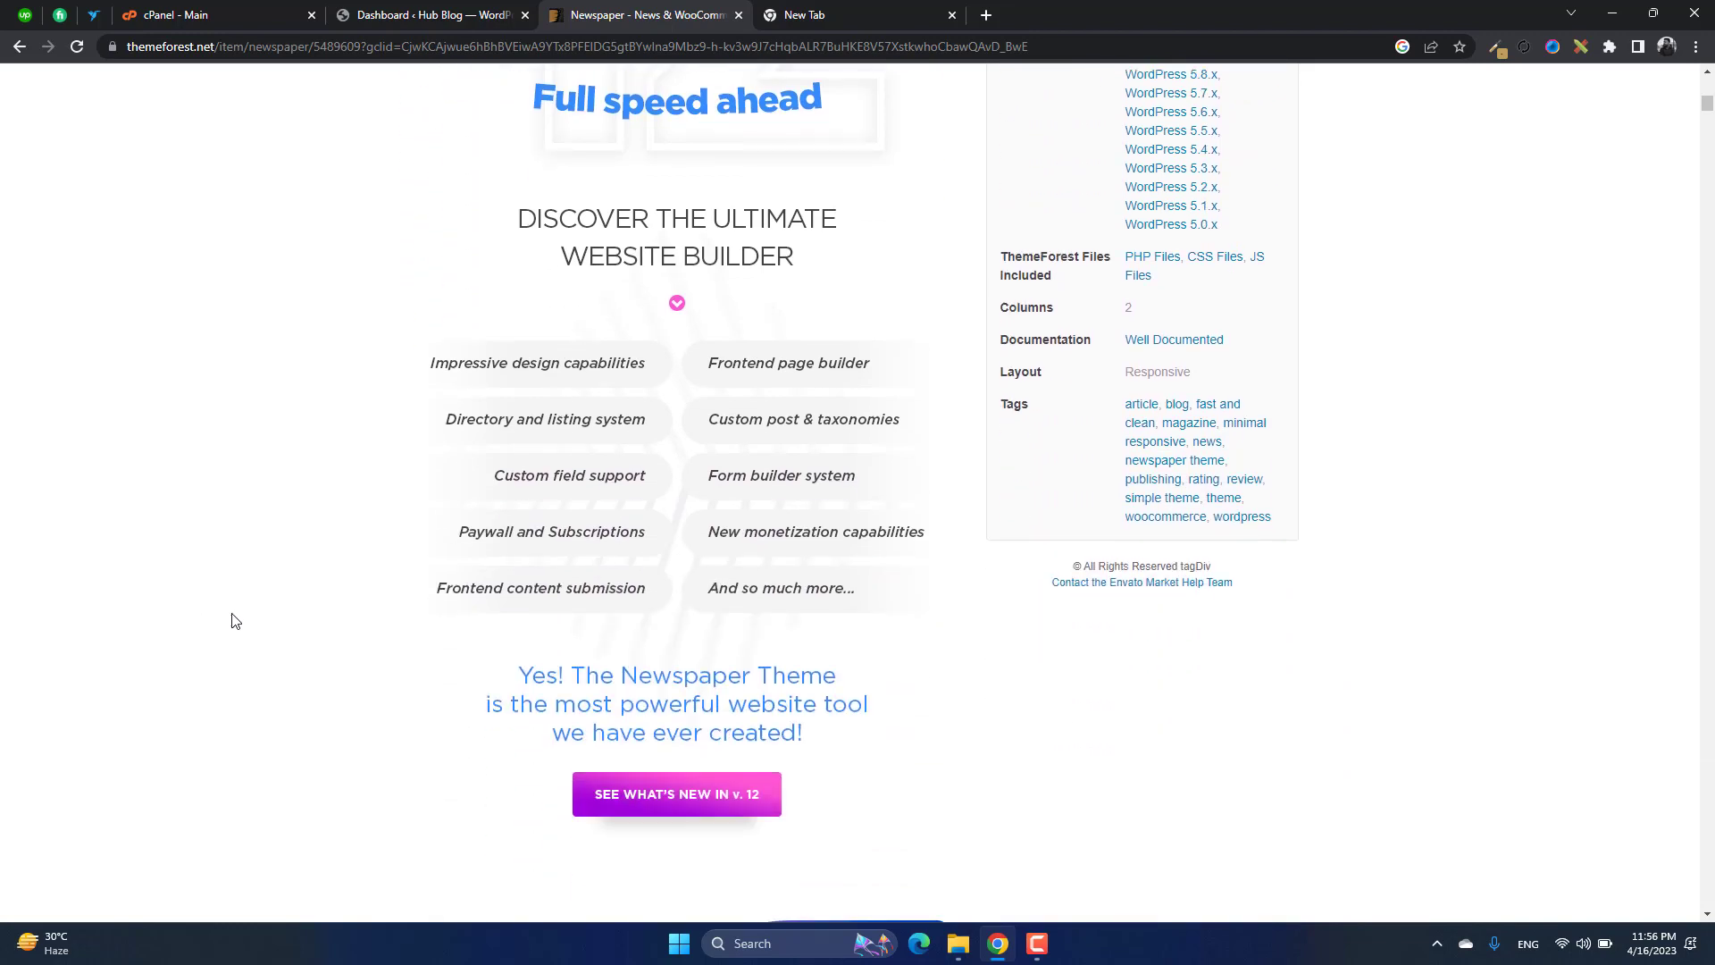
- Examine the Newspaper theme's website builder features and the types of content it can create in the item description
scroll(232, 618, "up", 3)
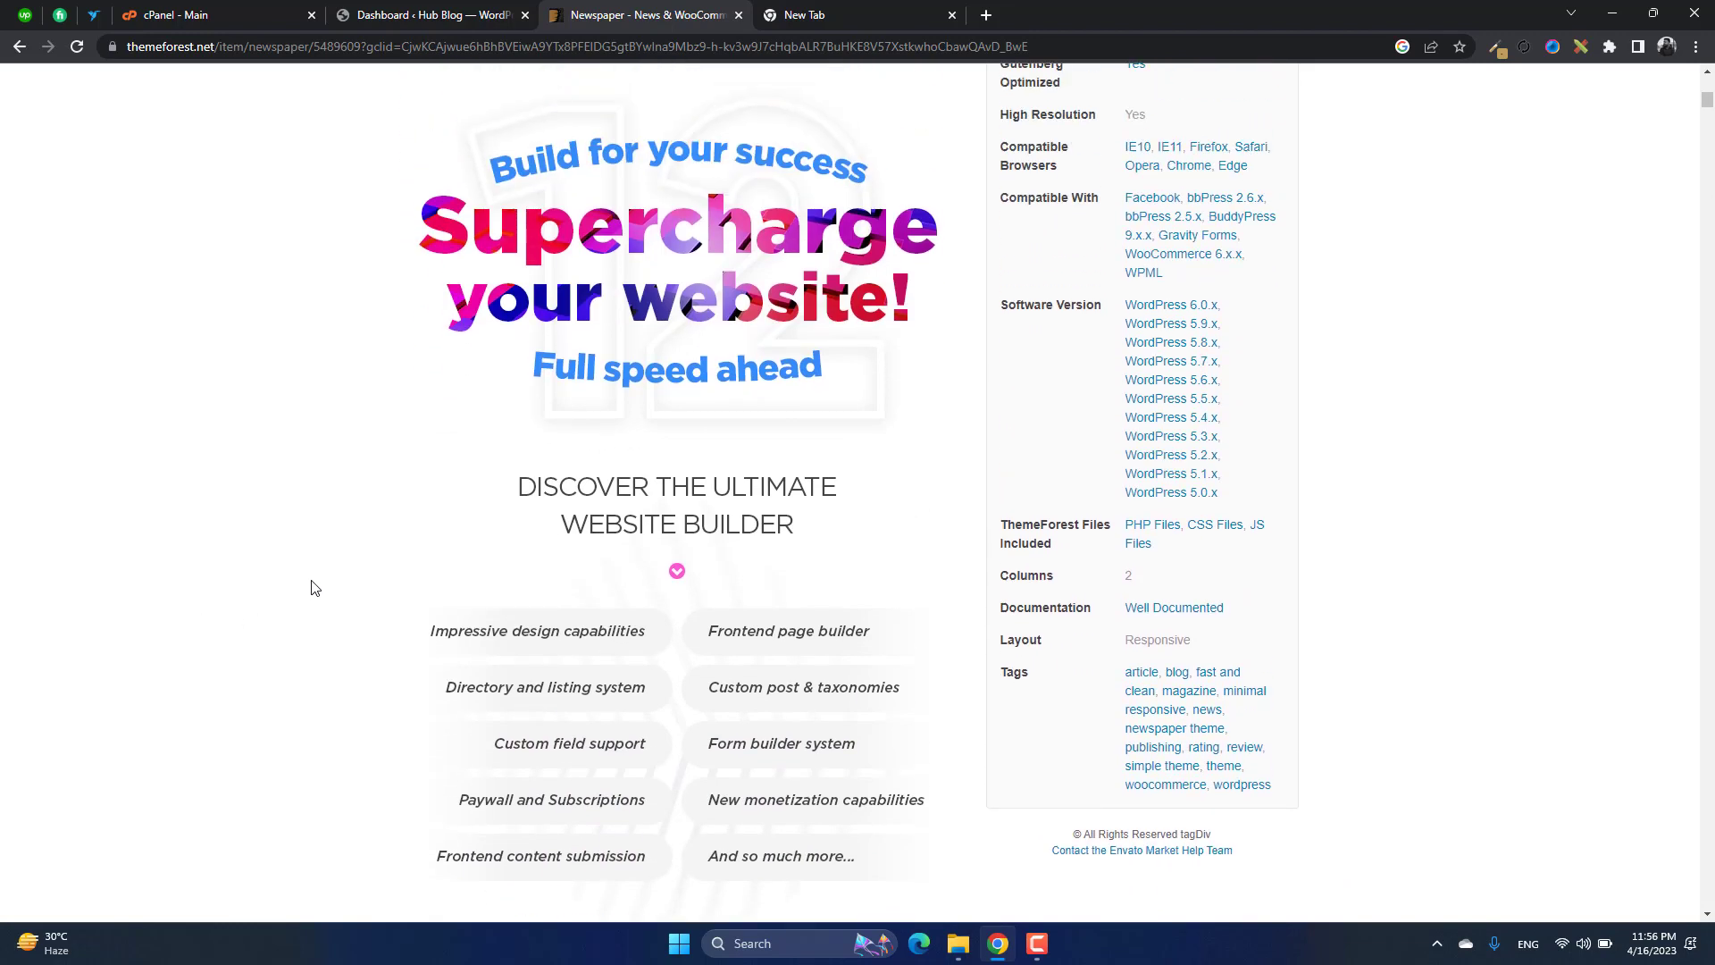
scroll(344, 590, "down", 1)
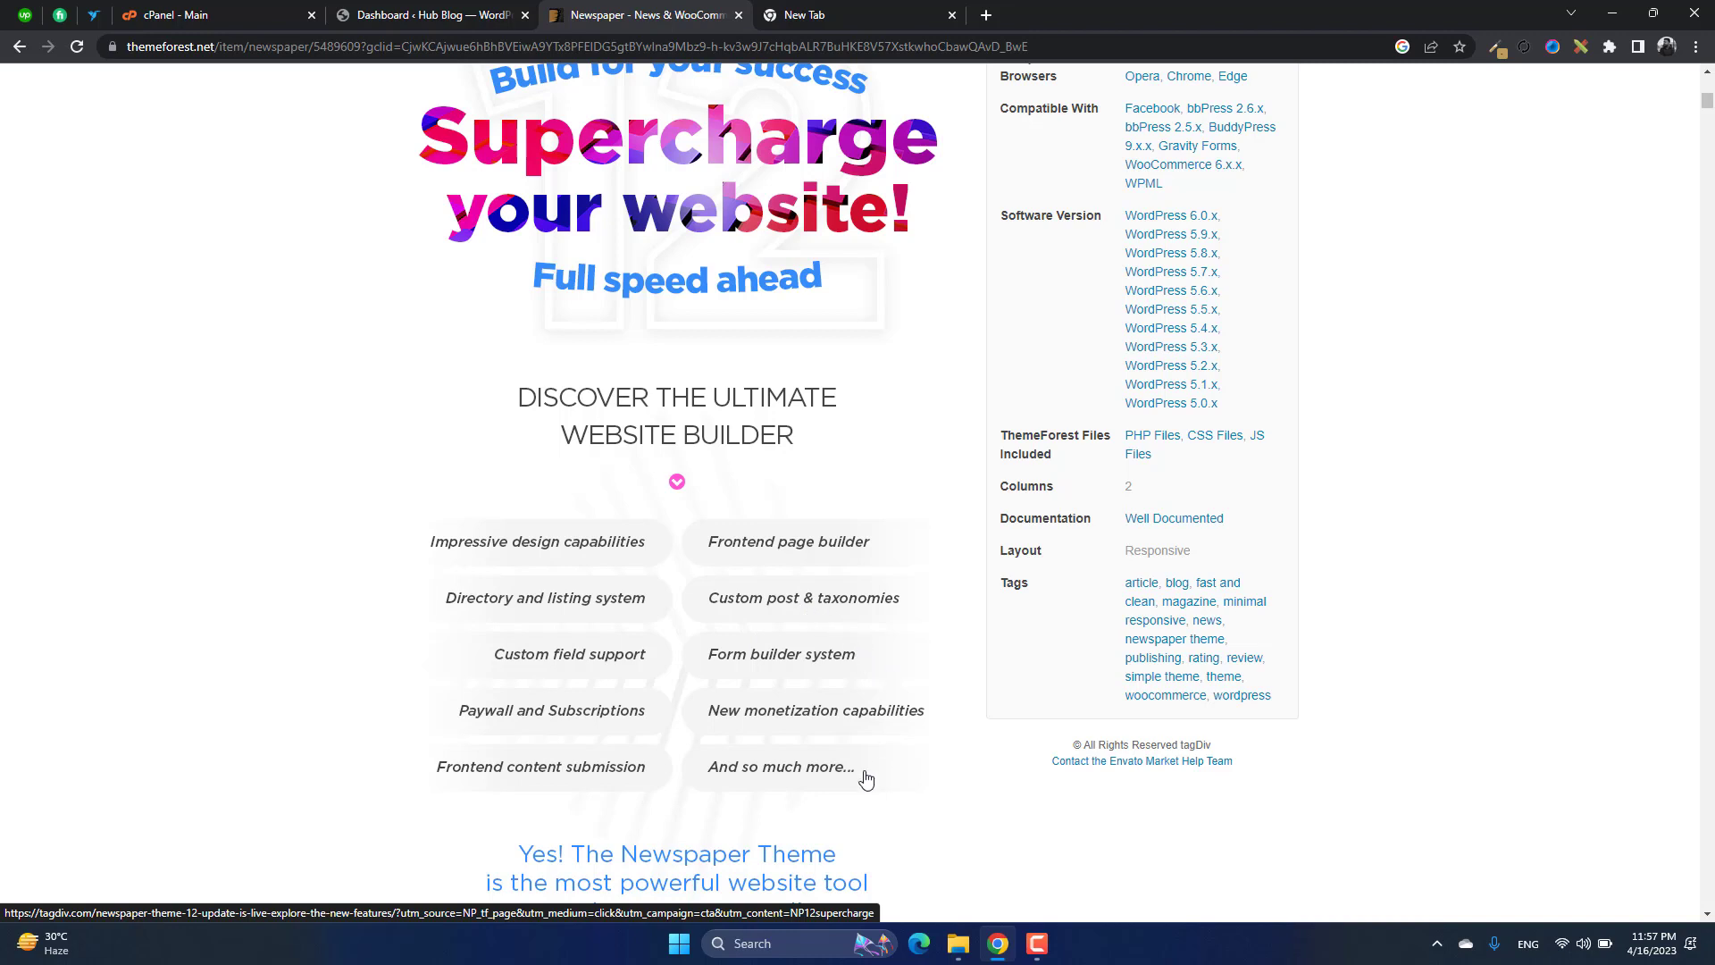
scroll(617, 758, "down", 3)
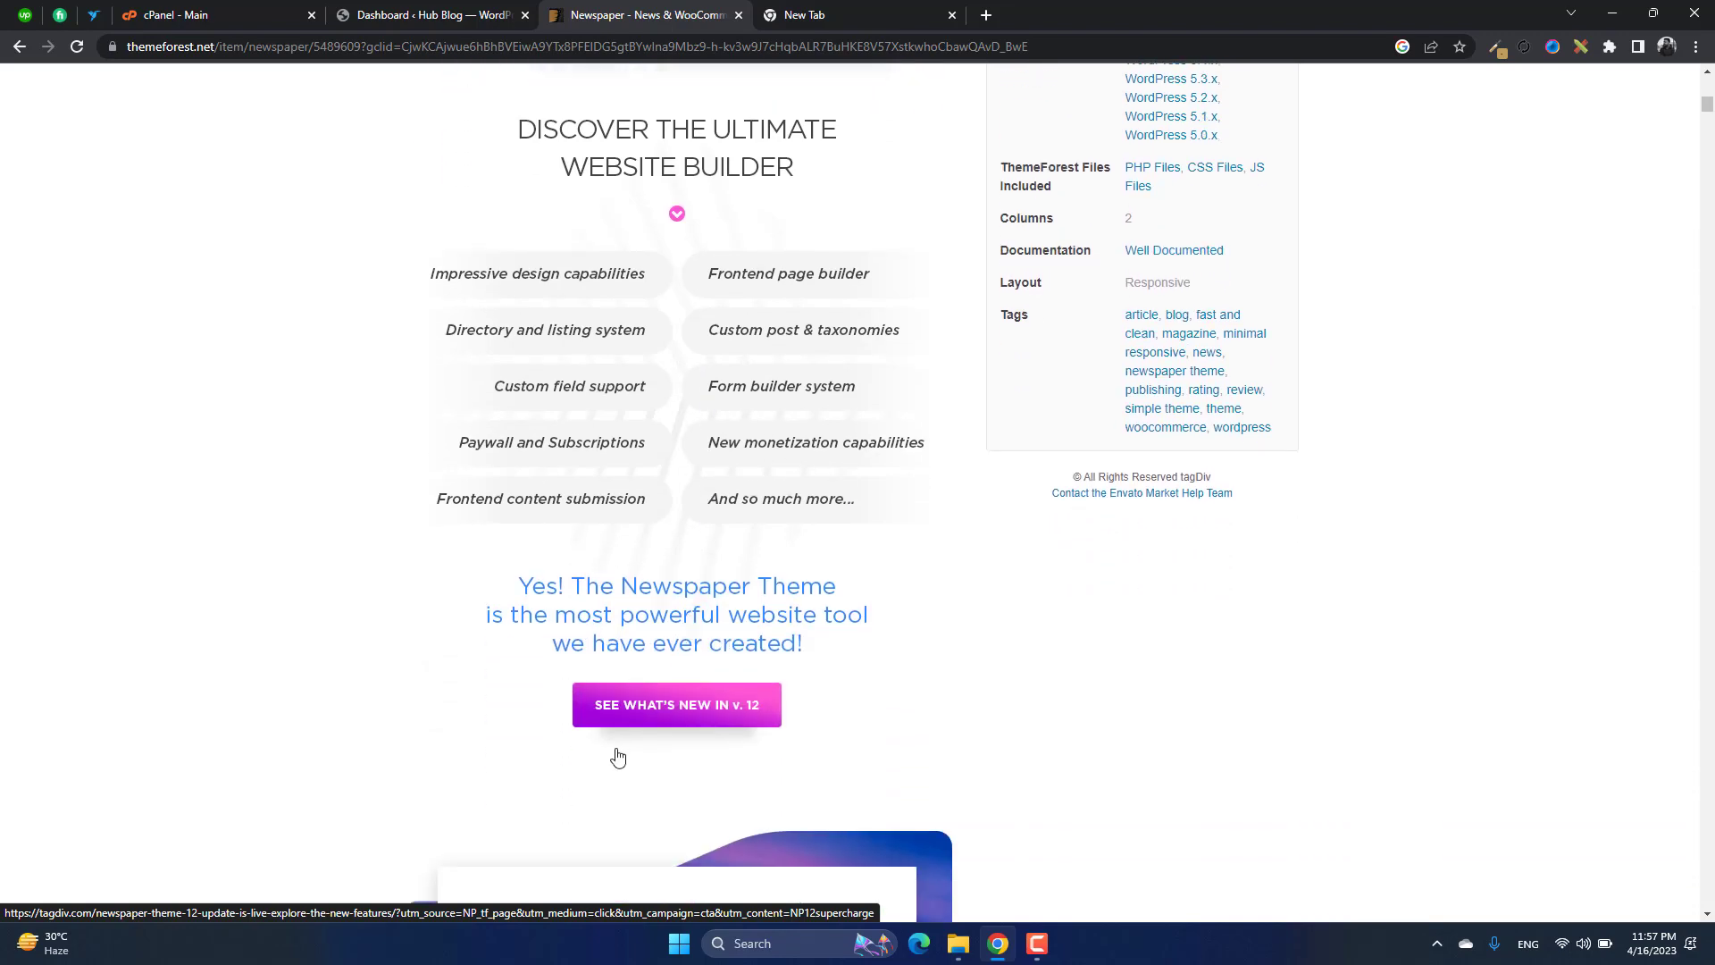
scroll(617, 757, "down", 9)
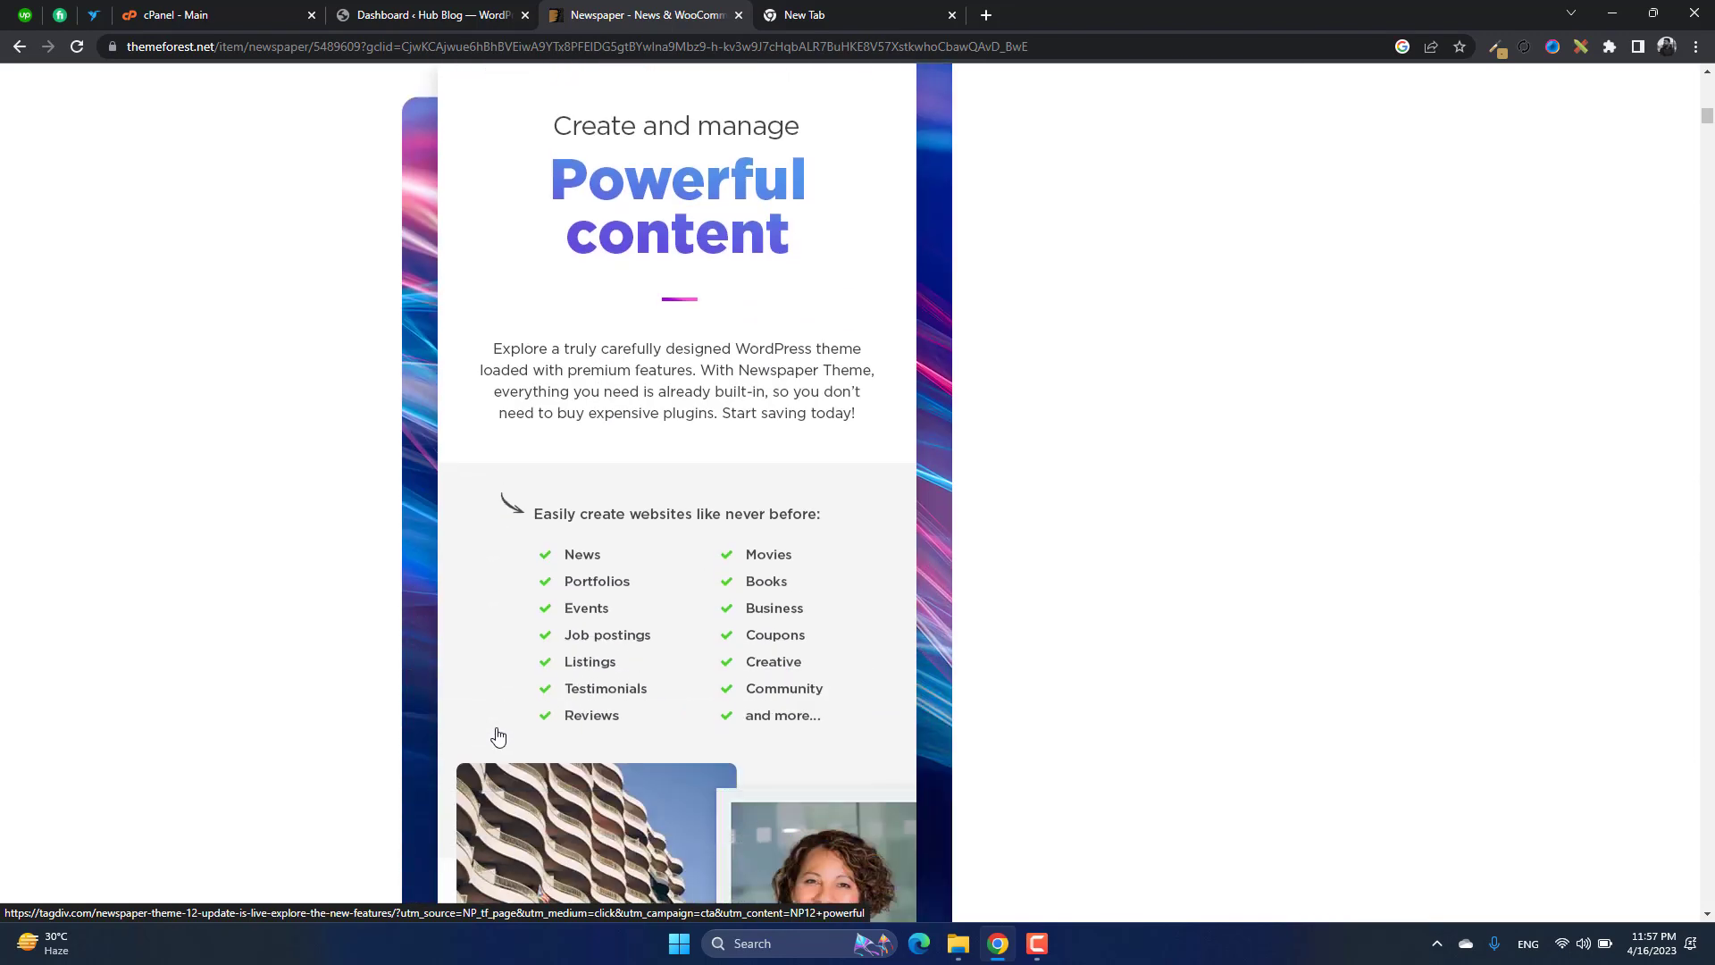
scroll(499, 737, "down", 1)
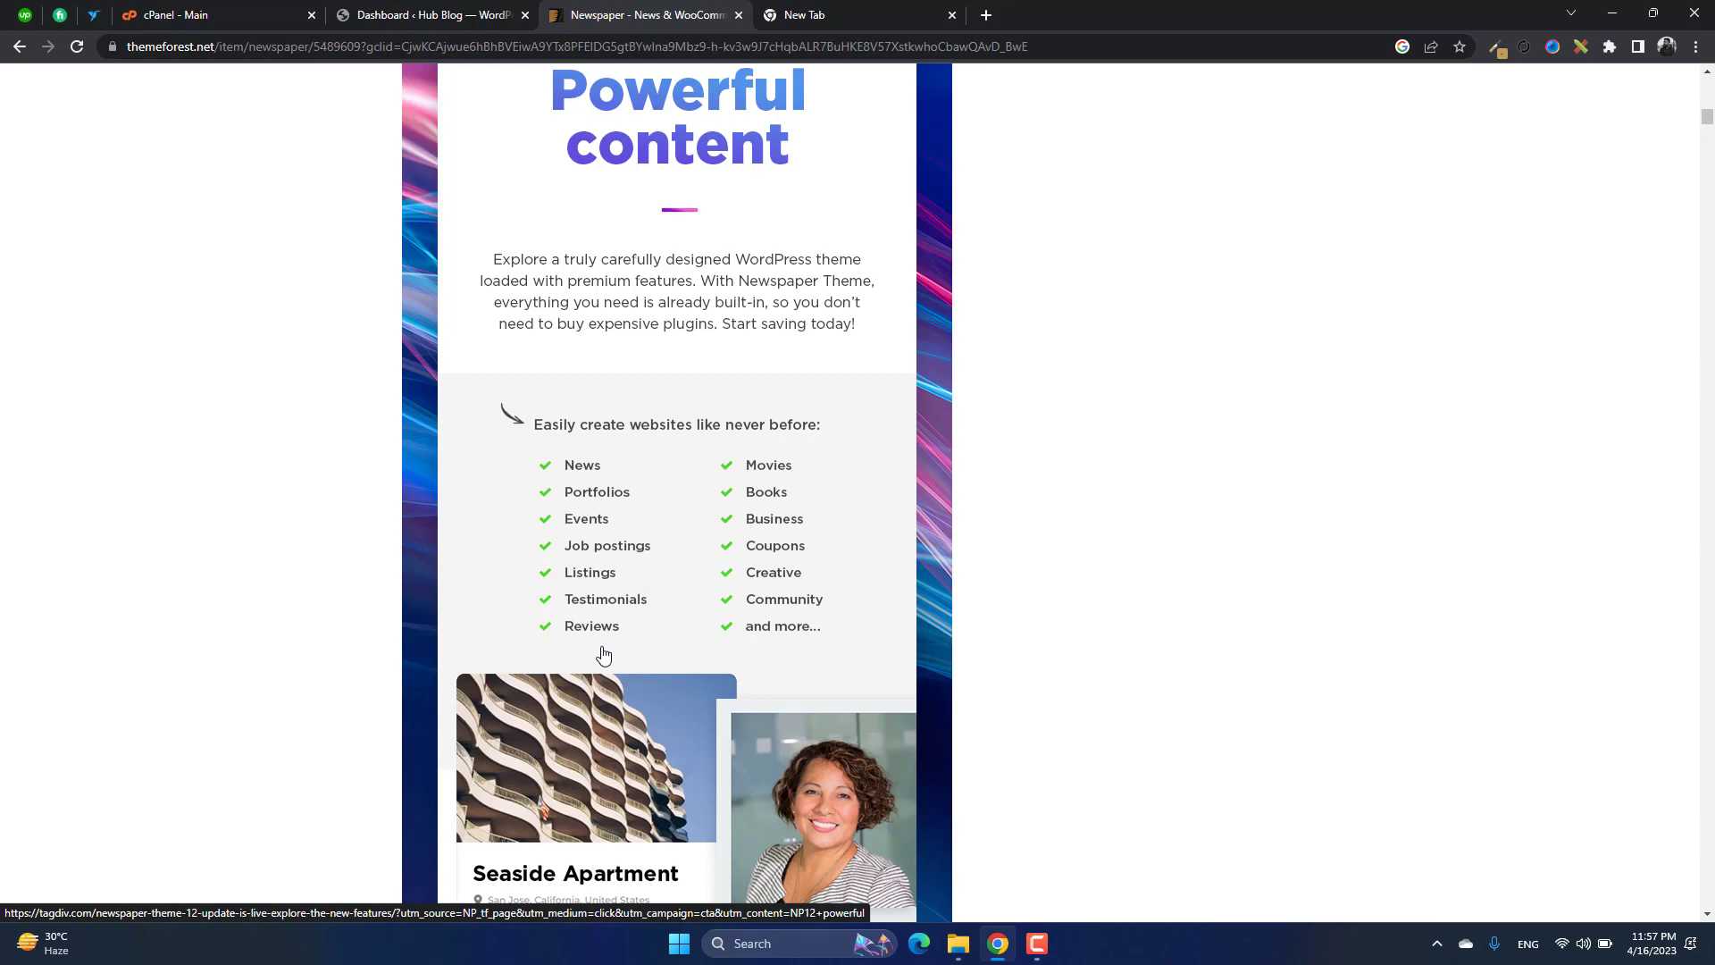
scroll(705, 563, "down", 5)
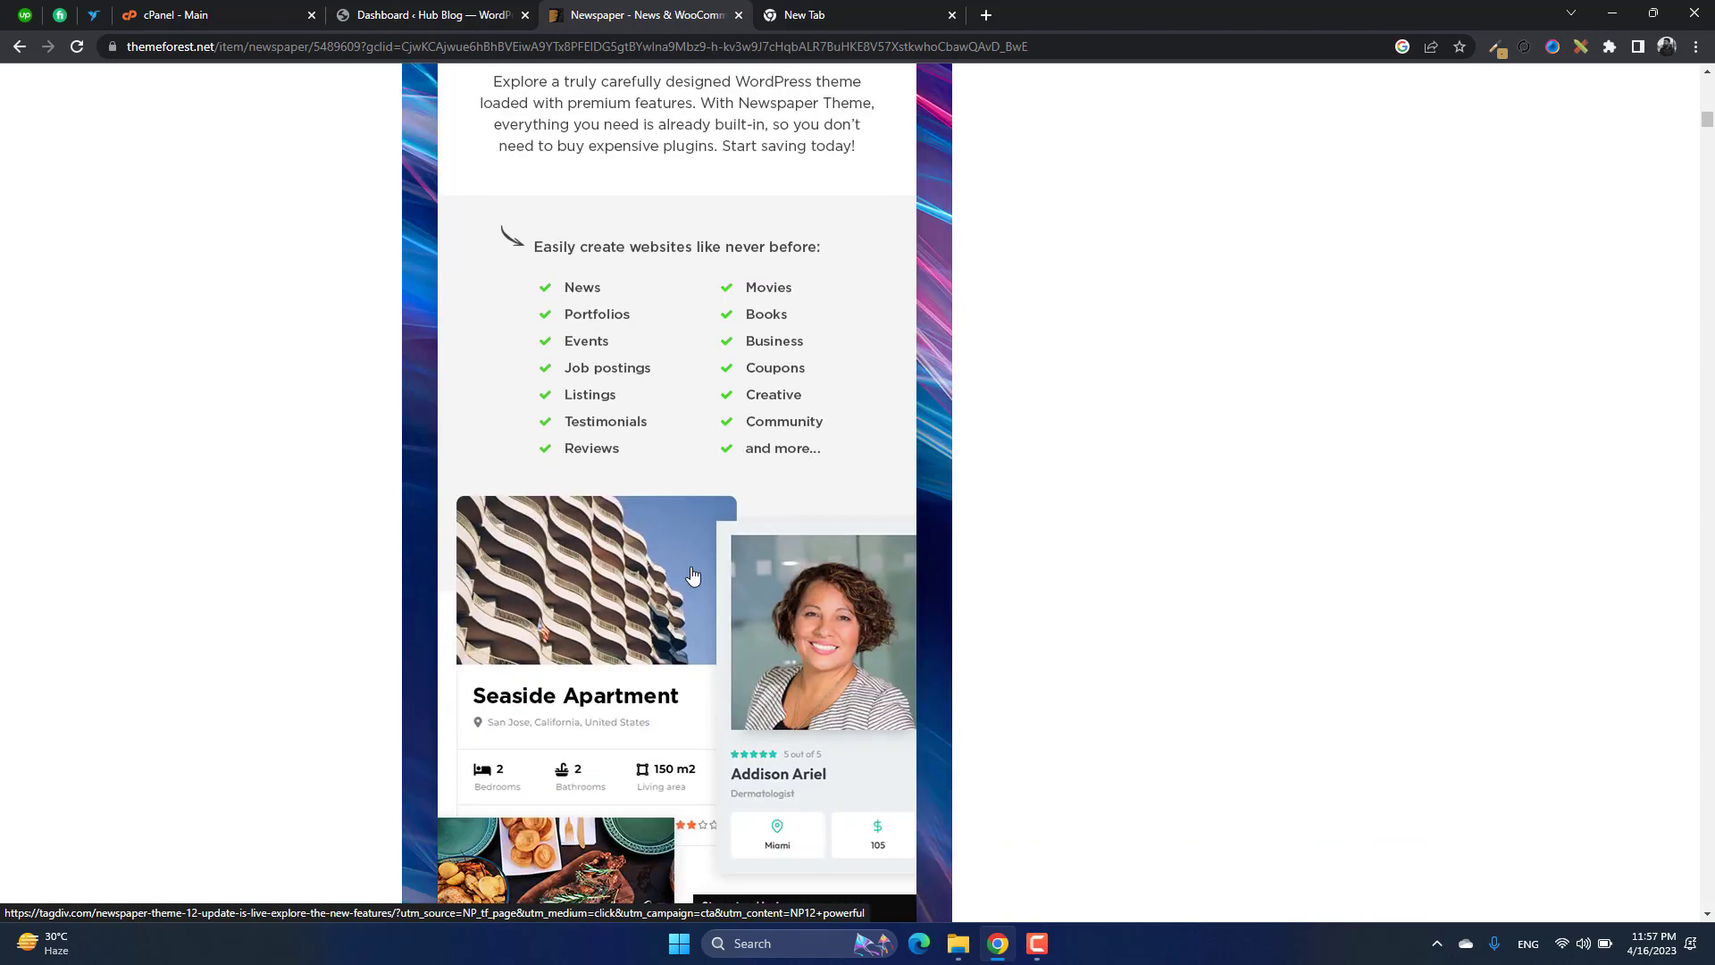
scroll(666, 604, "down", 14)
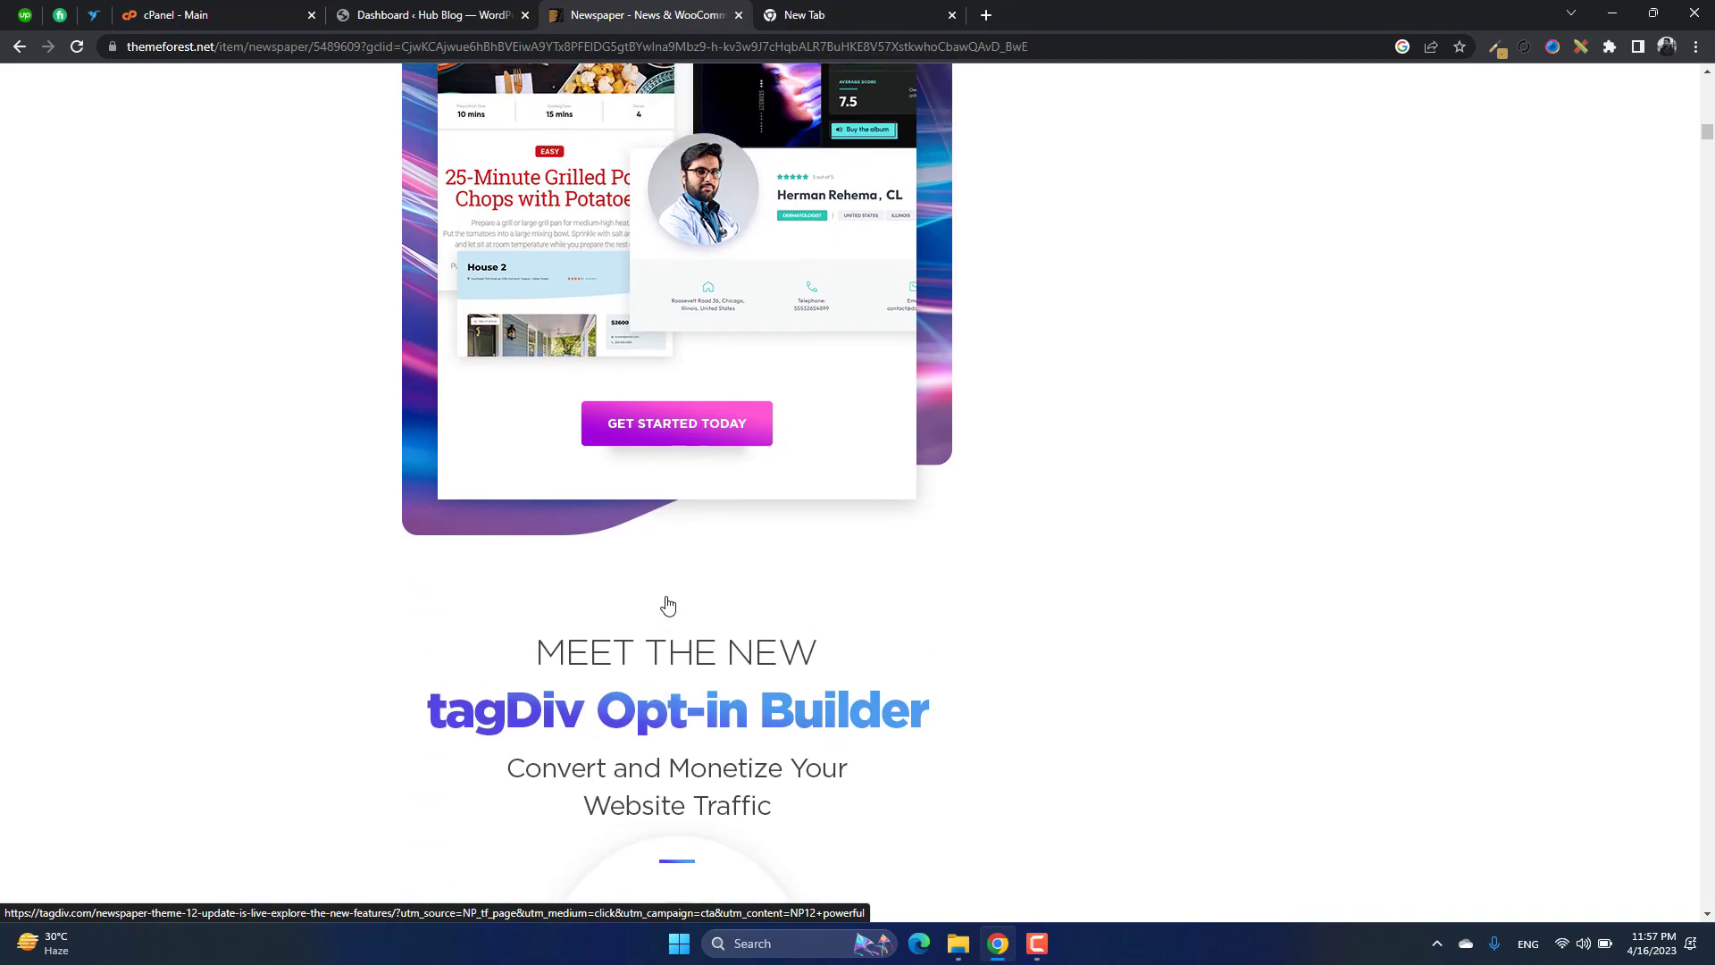
scroll(666, 604, "up", 20)
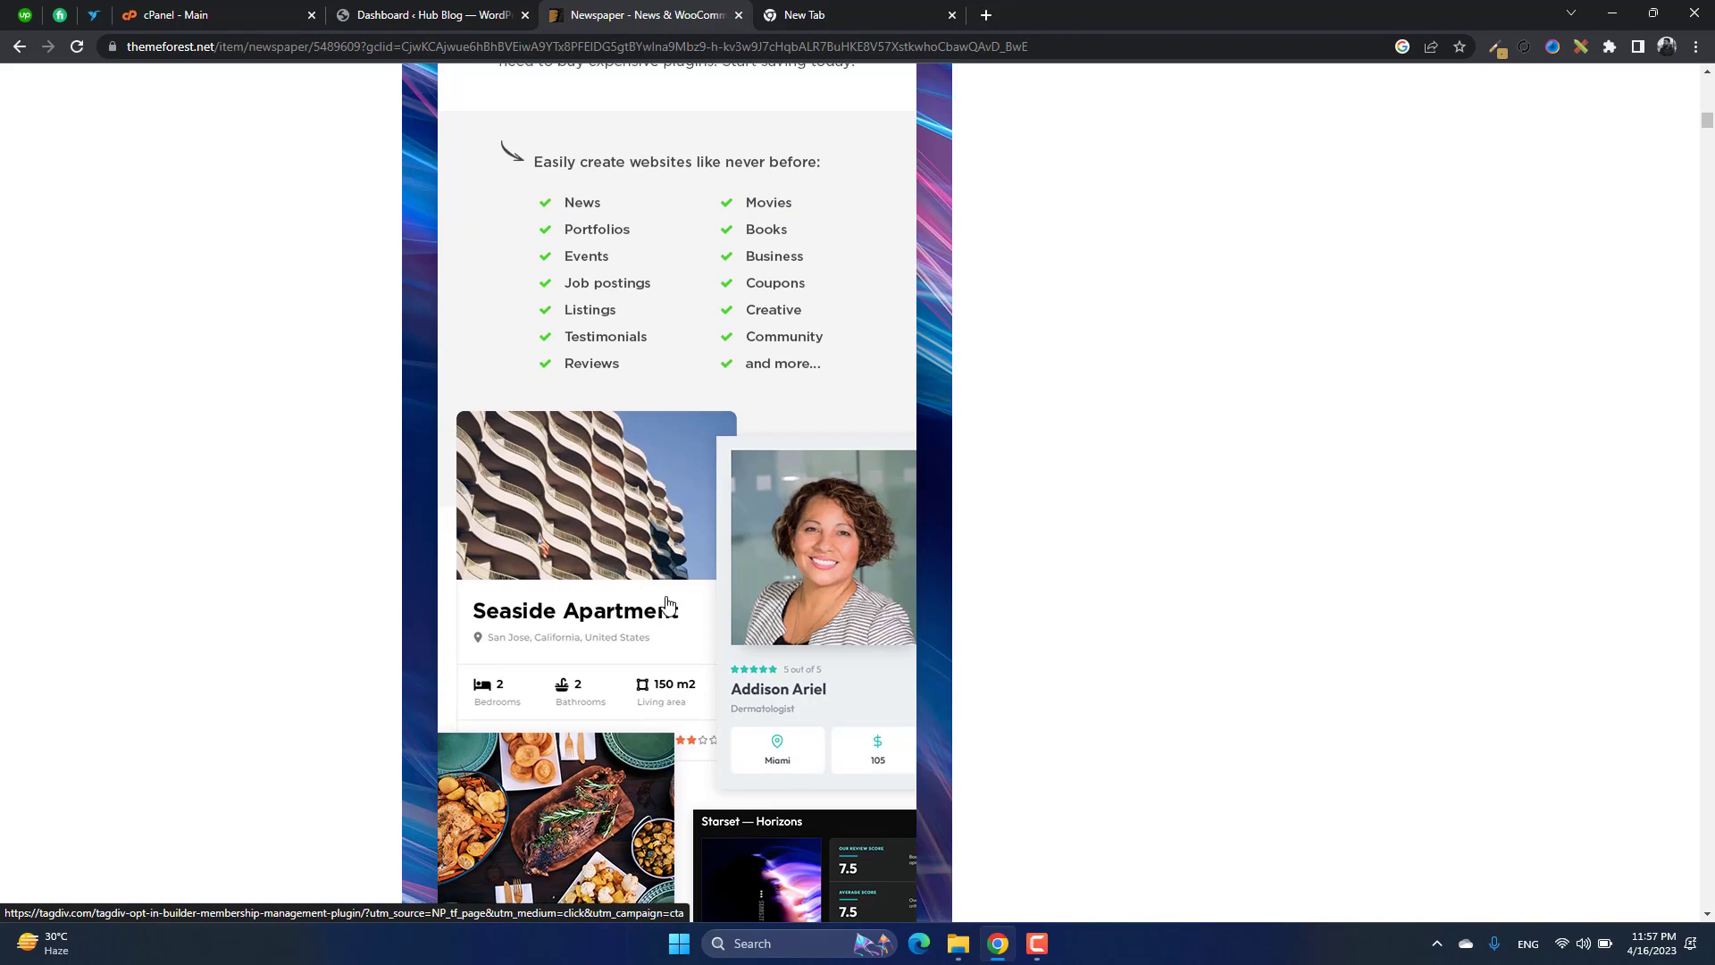
scroll(668, 605, "up", 2)
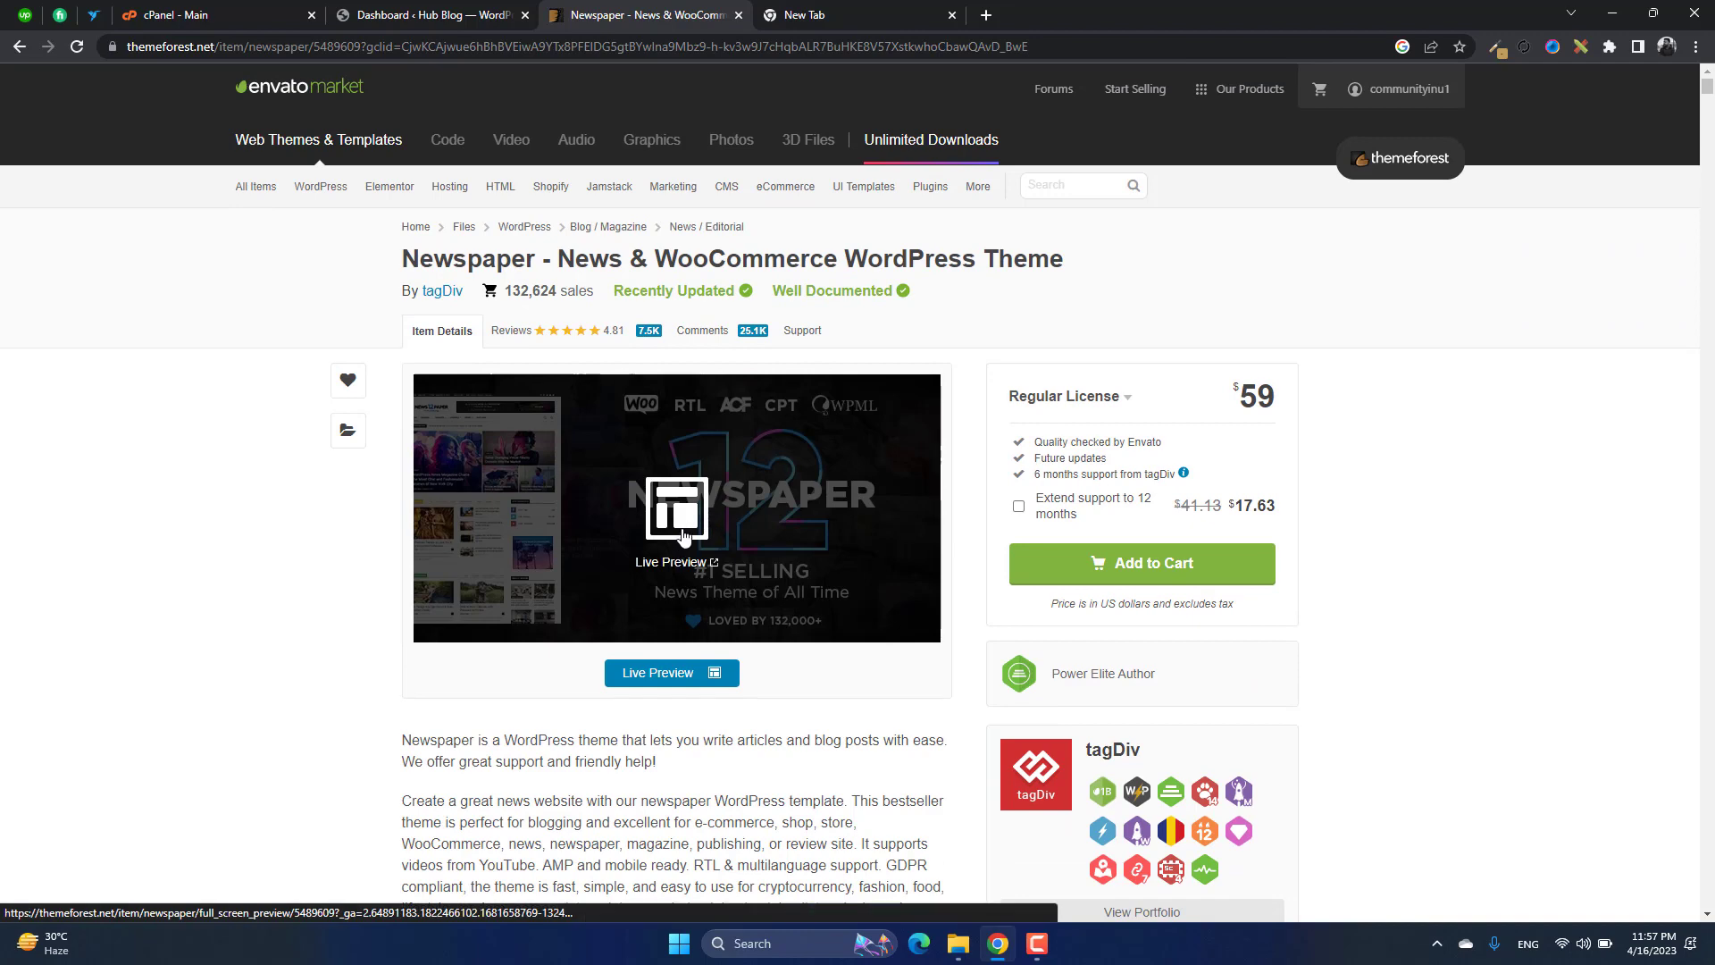
- Open the Newspaper theme's live preview and go to the full collection of its prebuilt website demos
left_click(683, 536)
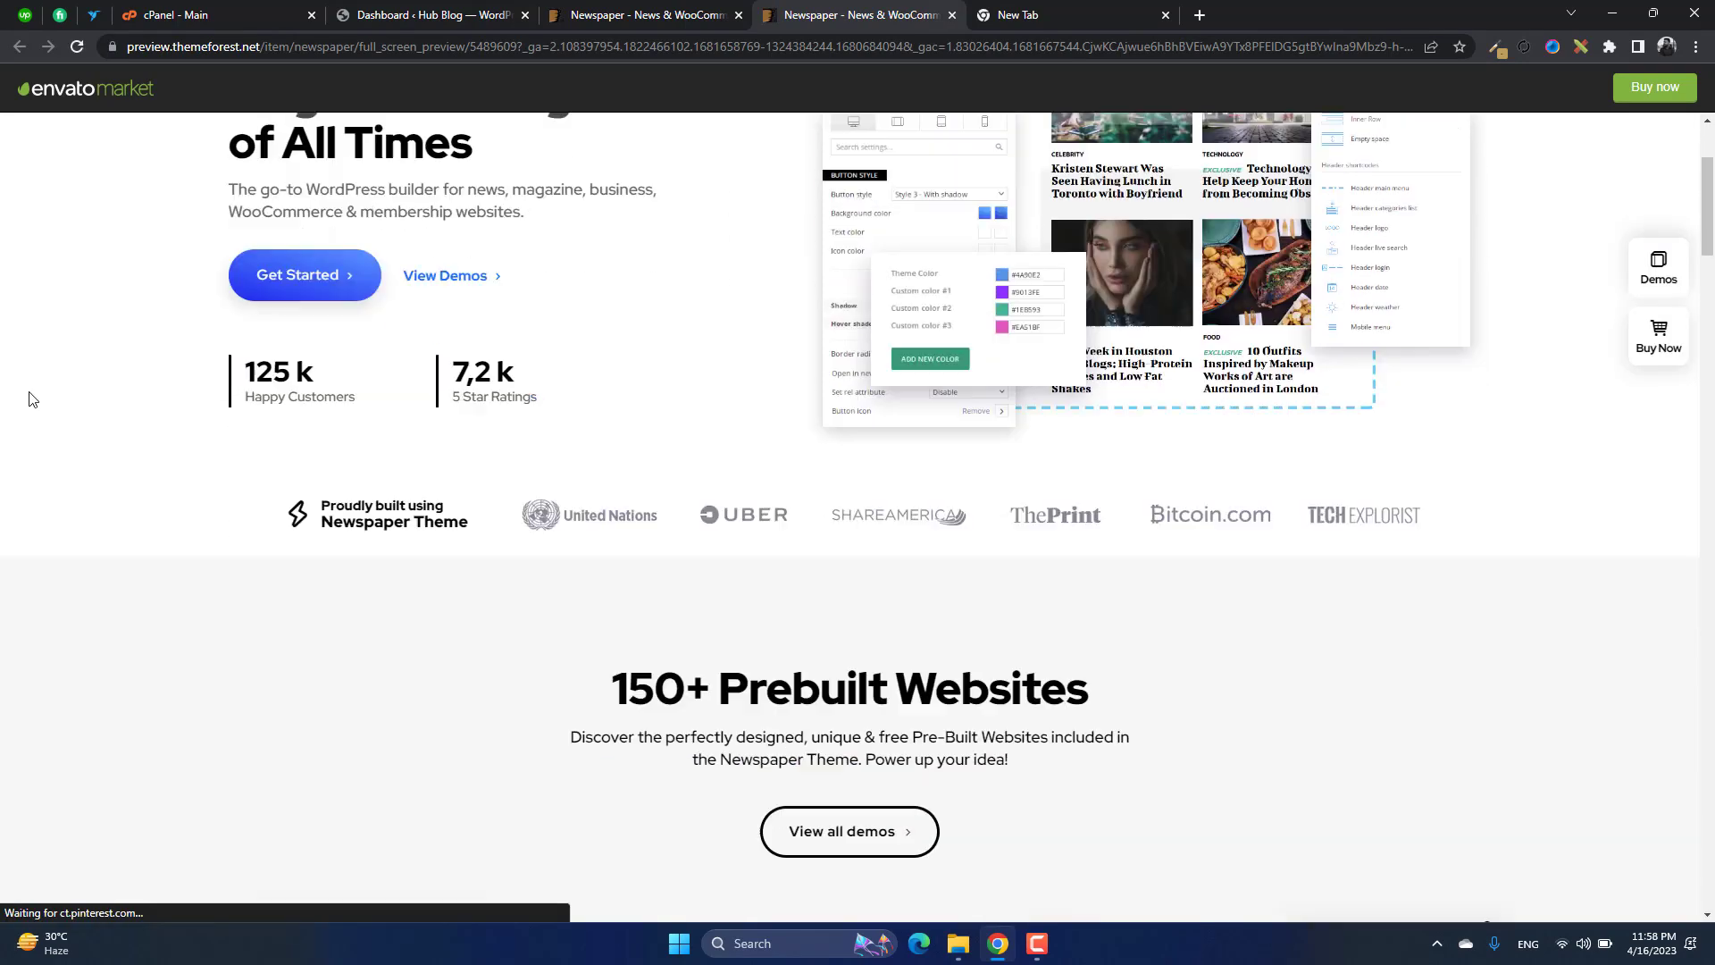
scroll(32, 399, "down", 2)
scroll(36, 402, "down", 2)
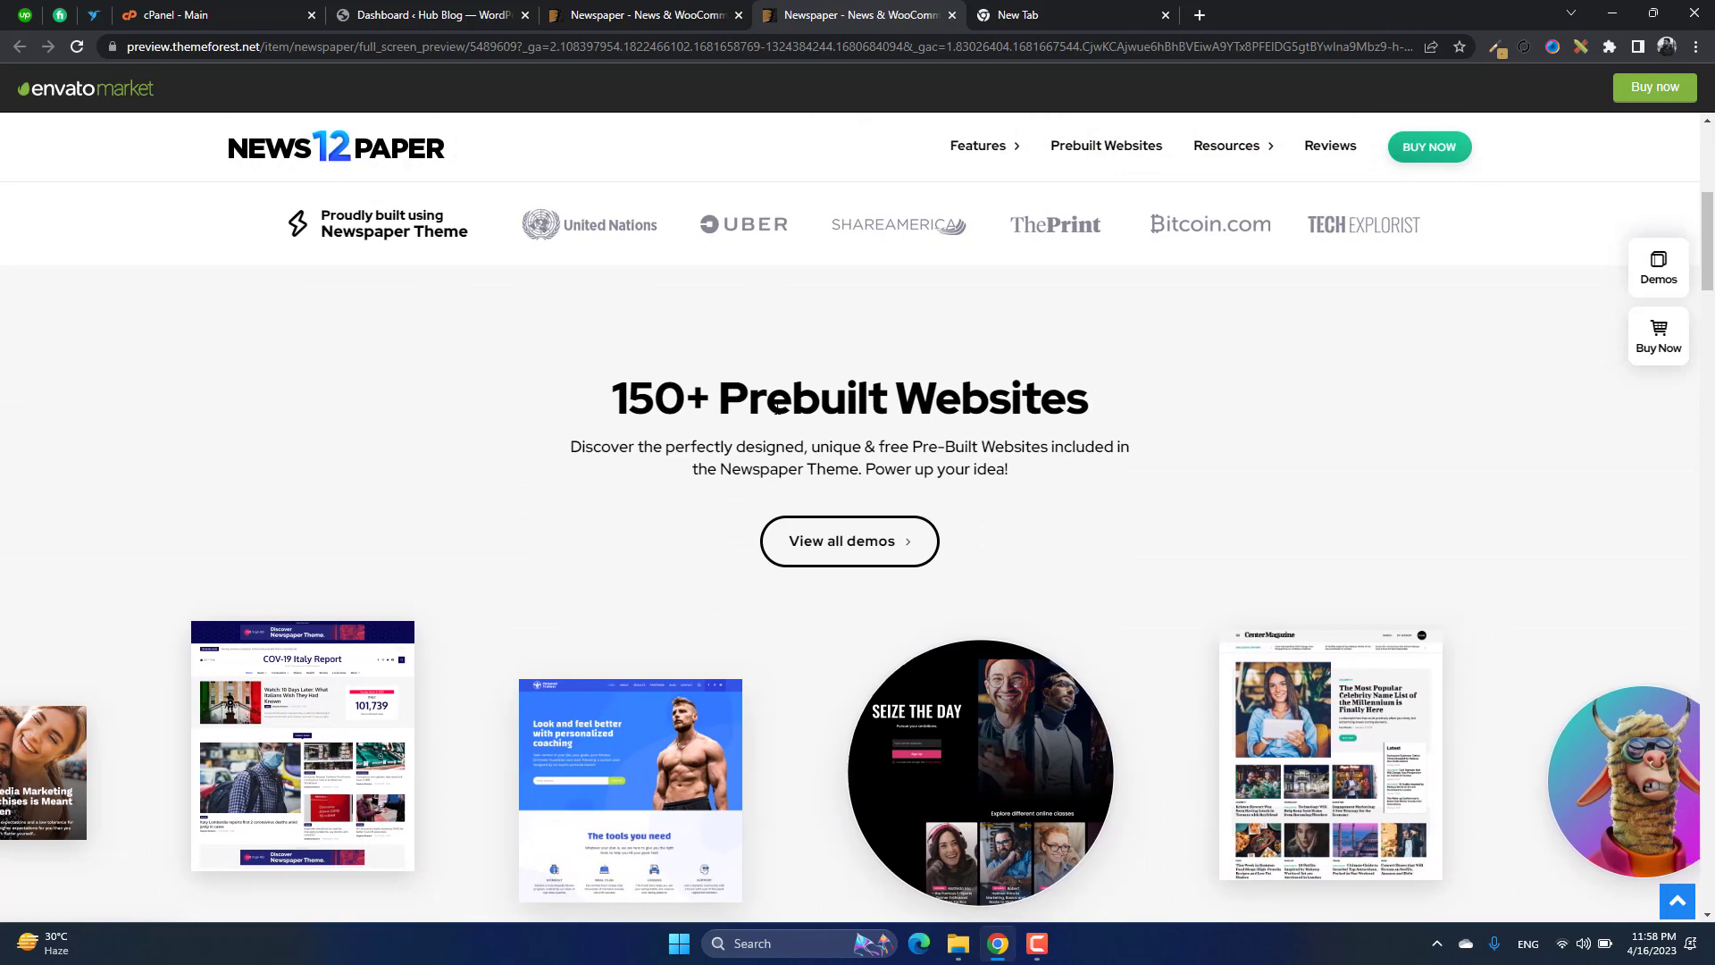
scroll(670, 455, "down", 2)
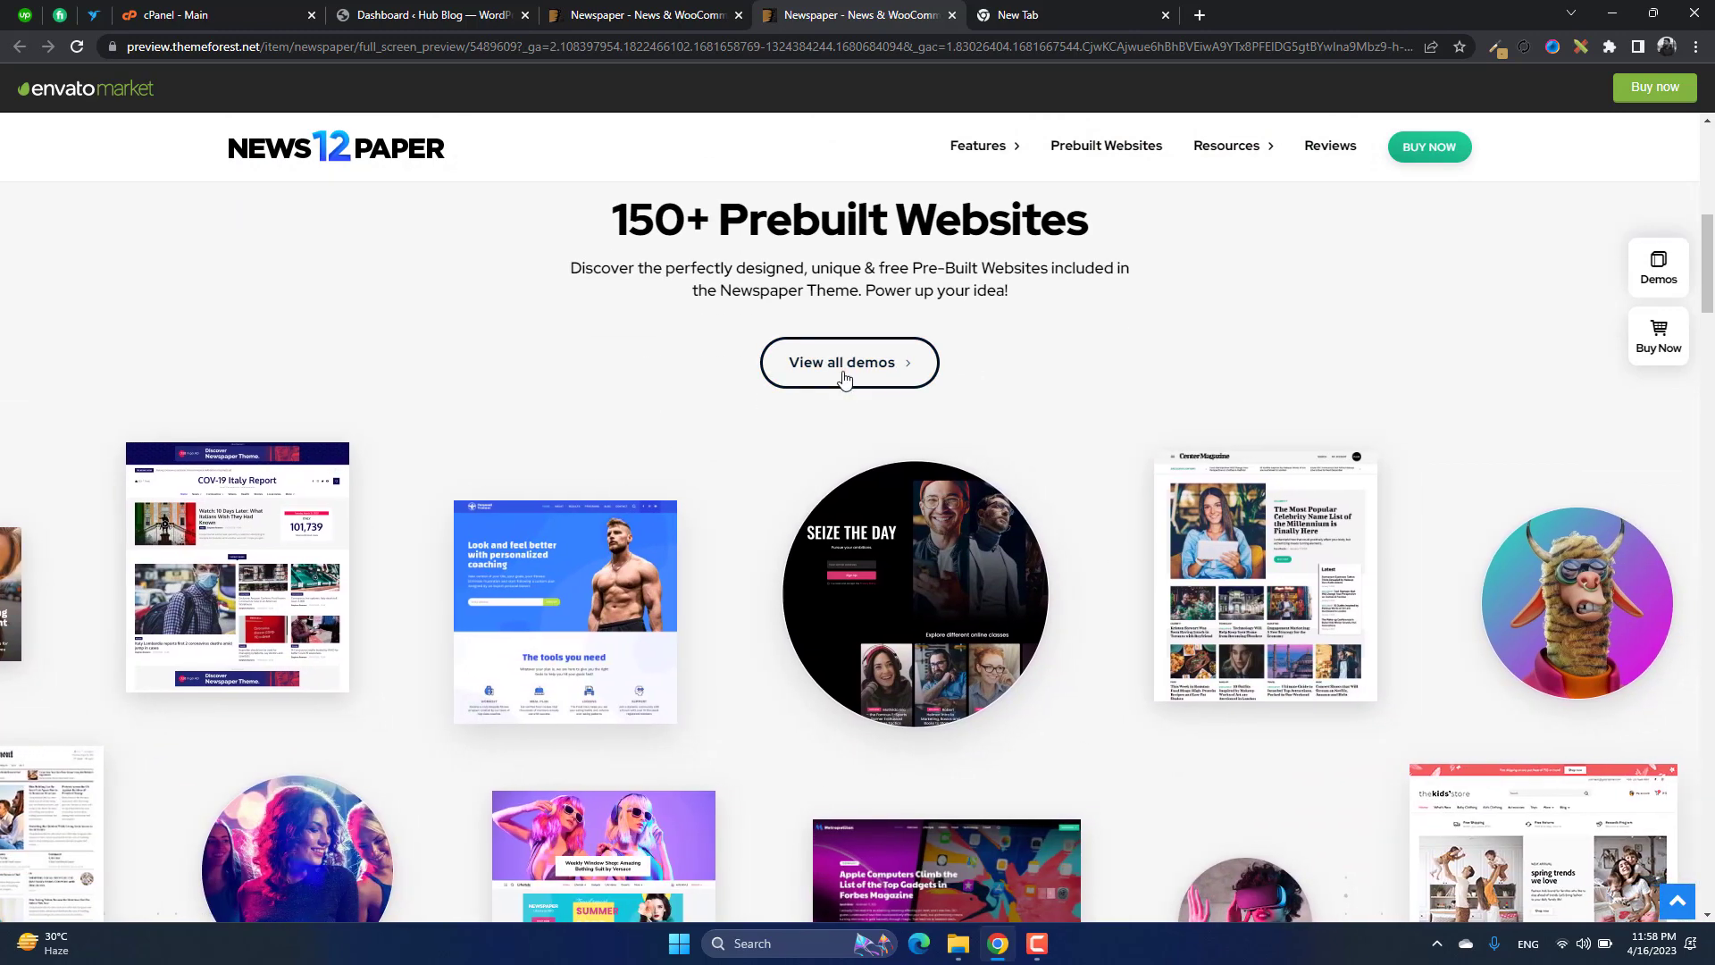
left_click(843, 375)
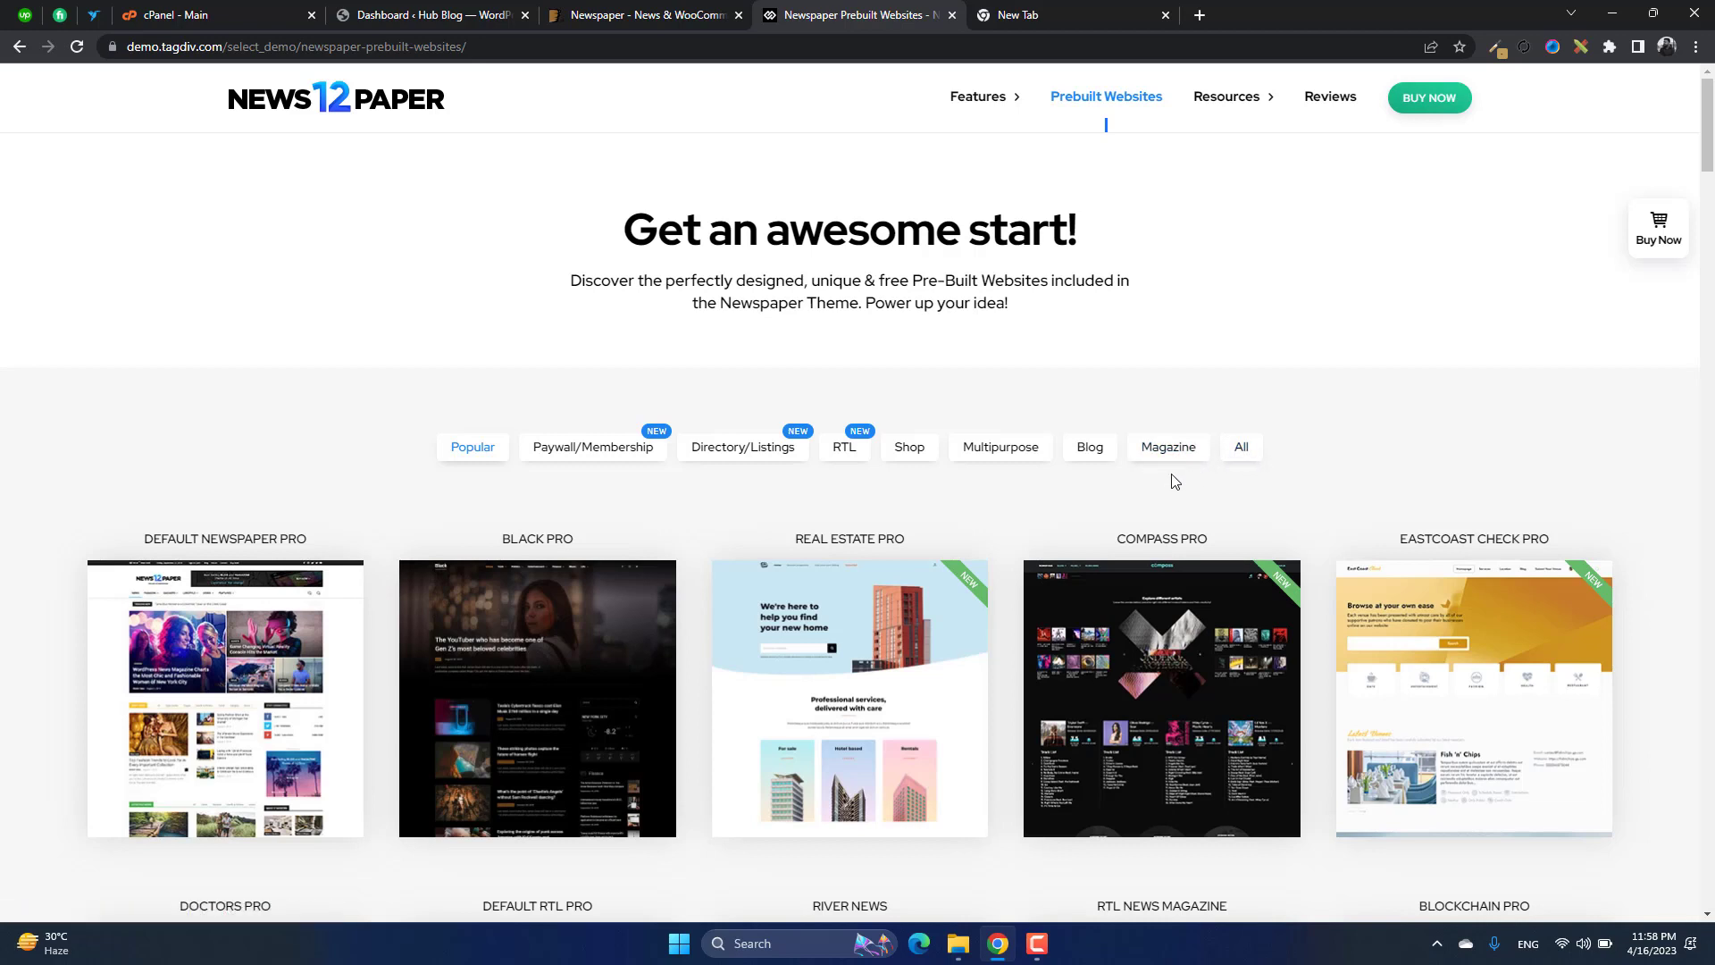
- Show prebuilt websites of all categories and look through the demo designs in the gallery
left_click(1253, 449)
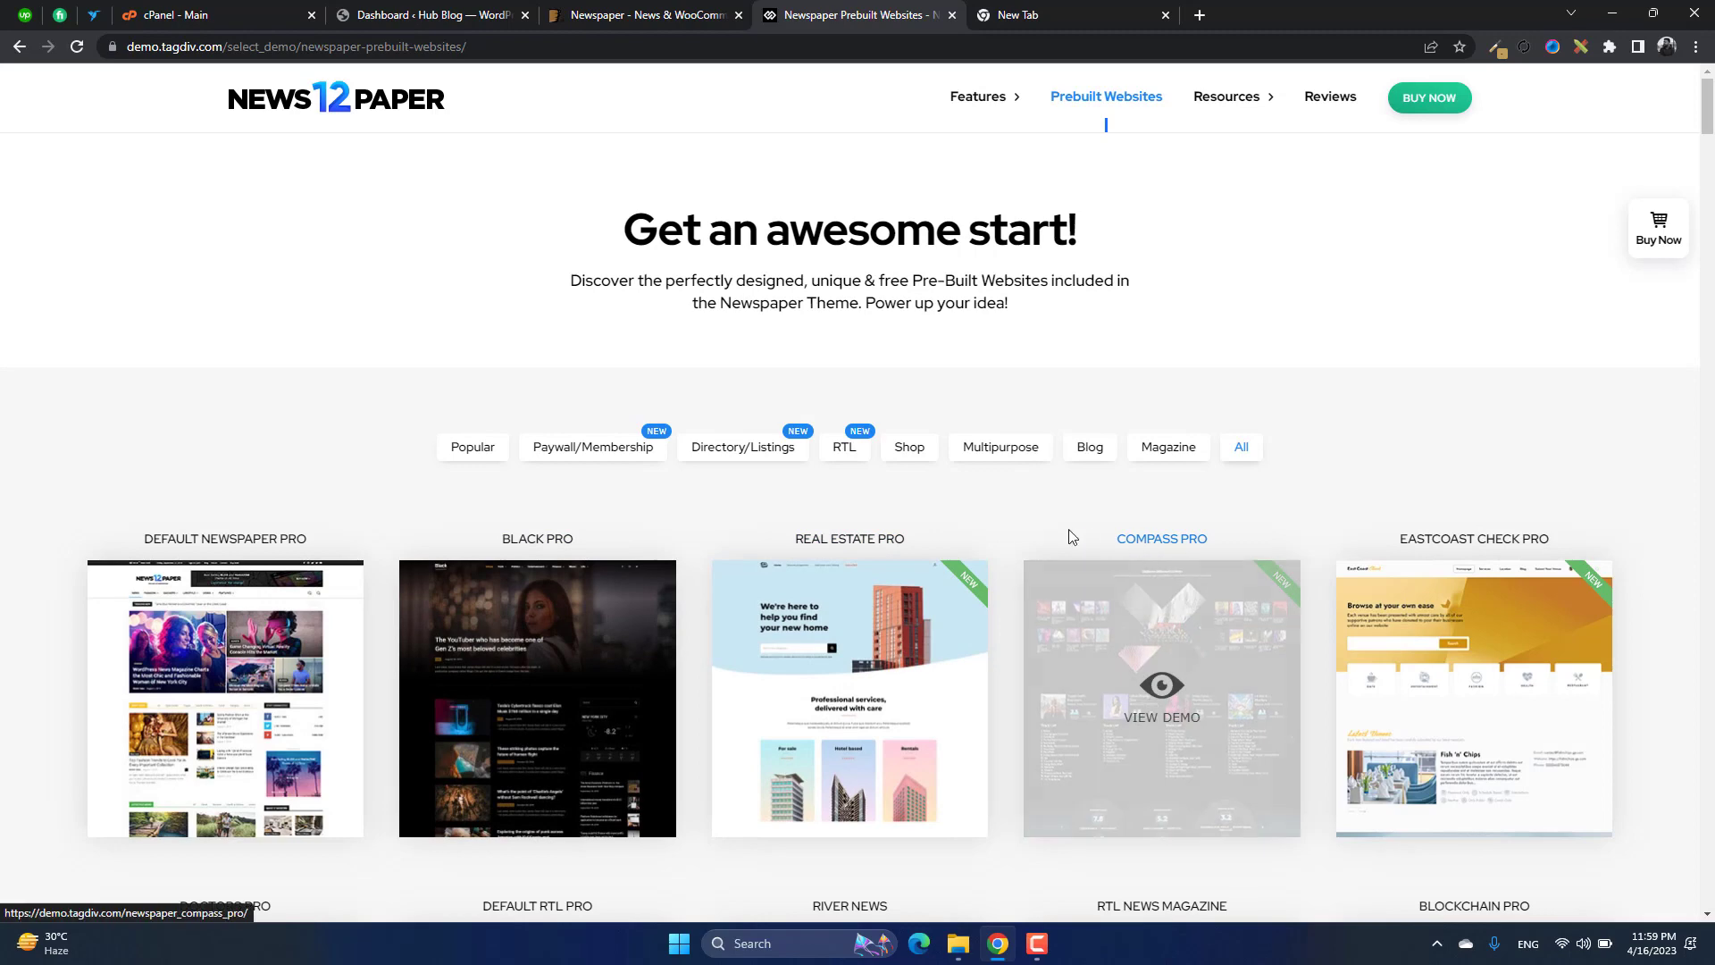
scroll(1027, 531, "down", 6)
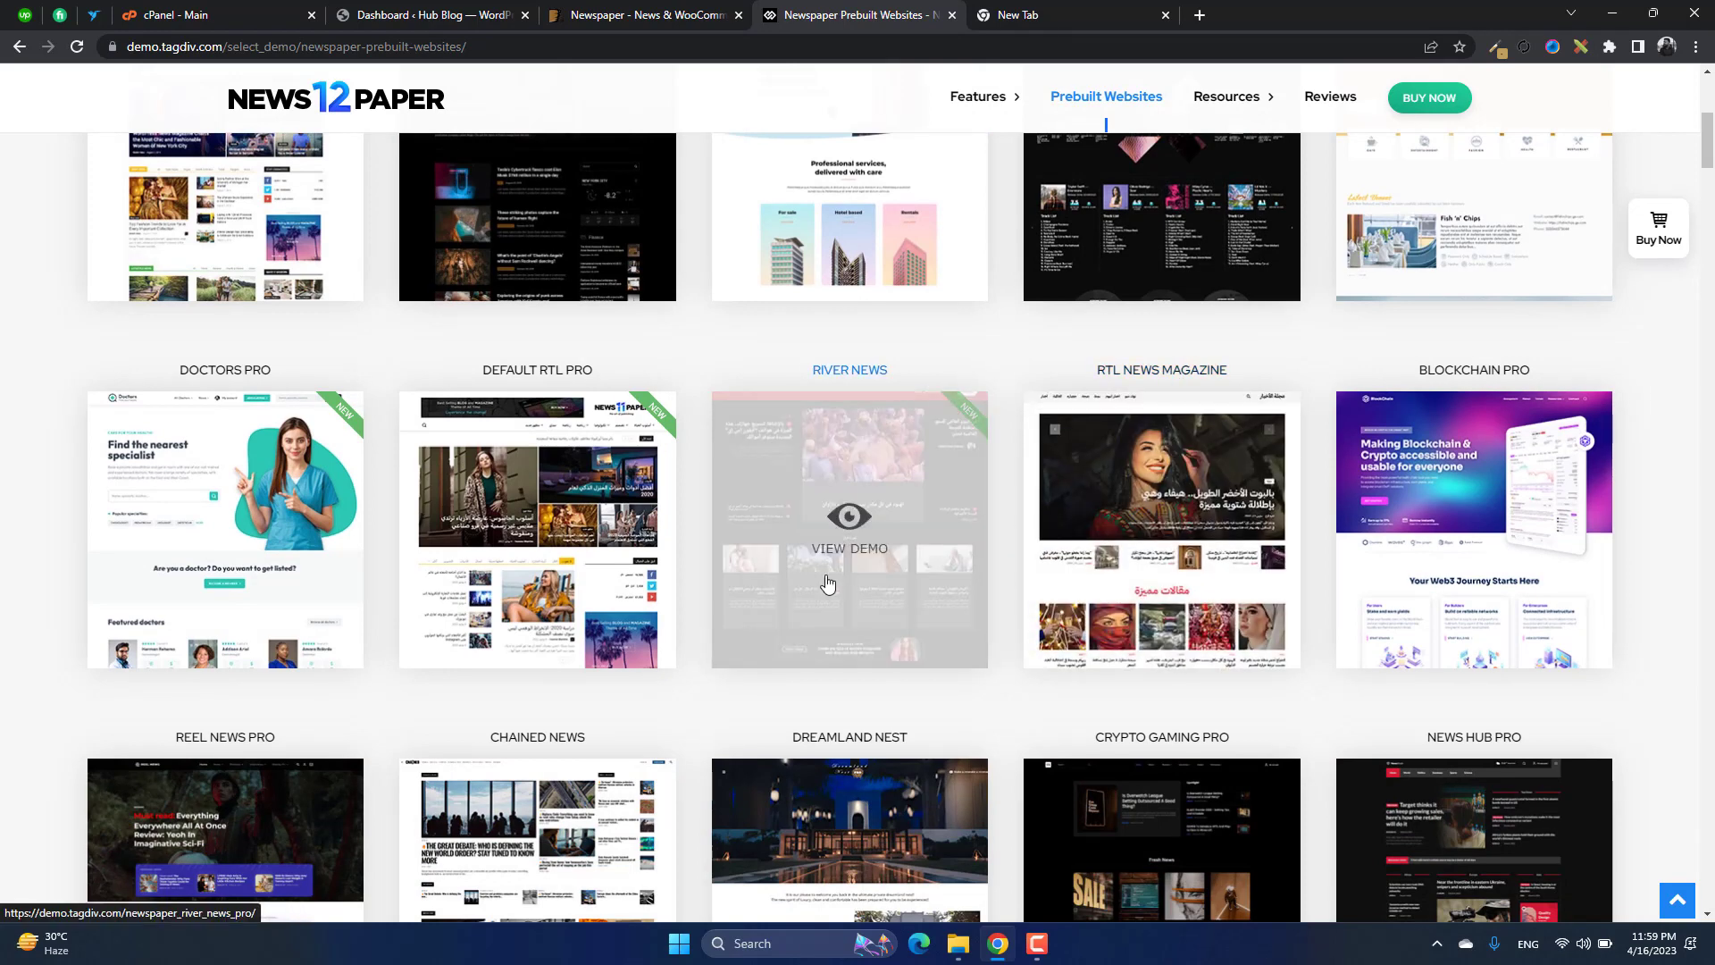
scroll(827, 581, "down", 1)
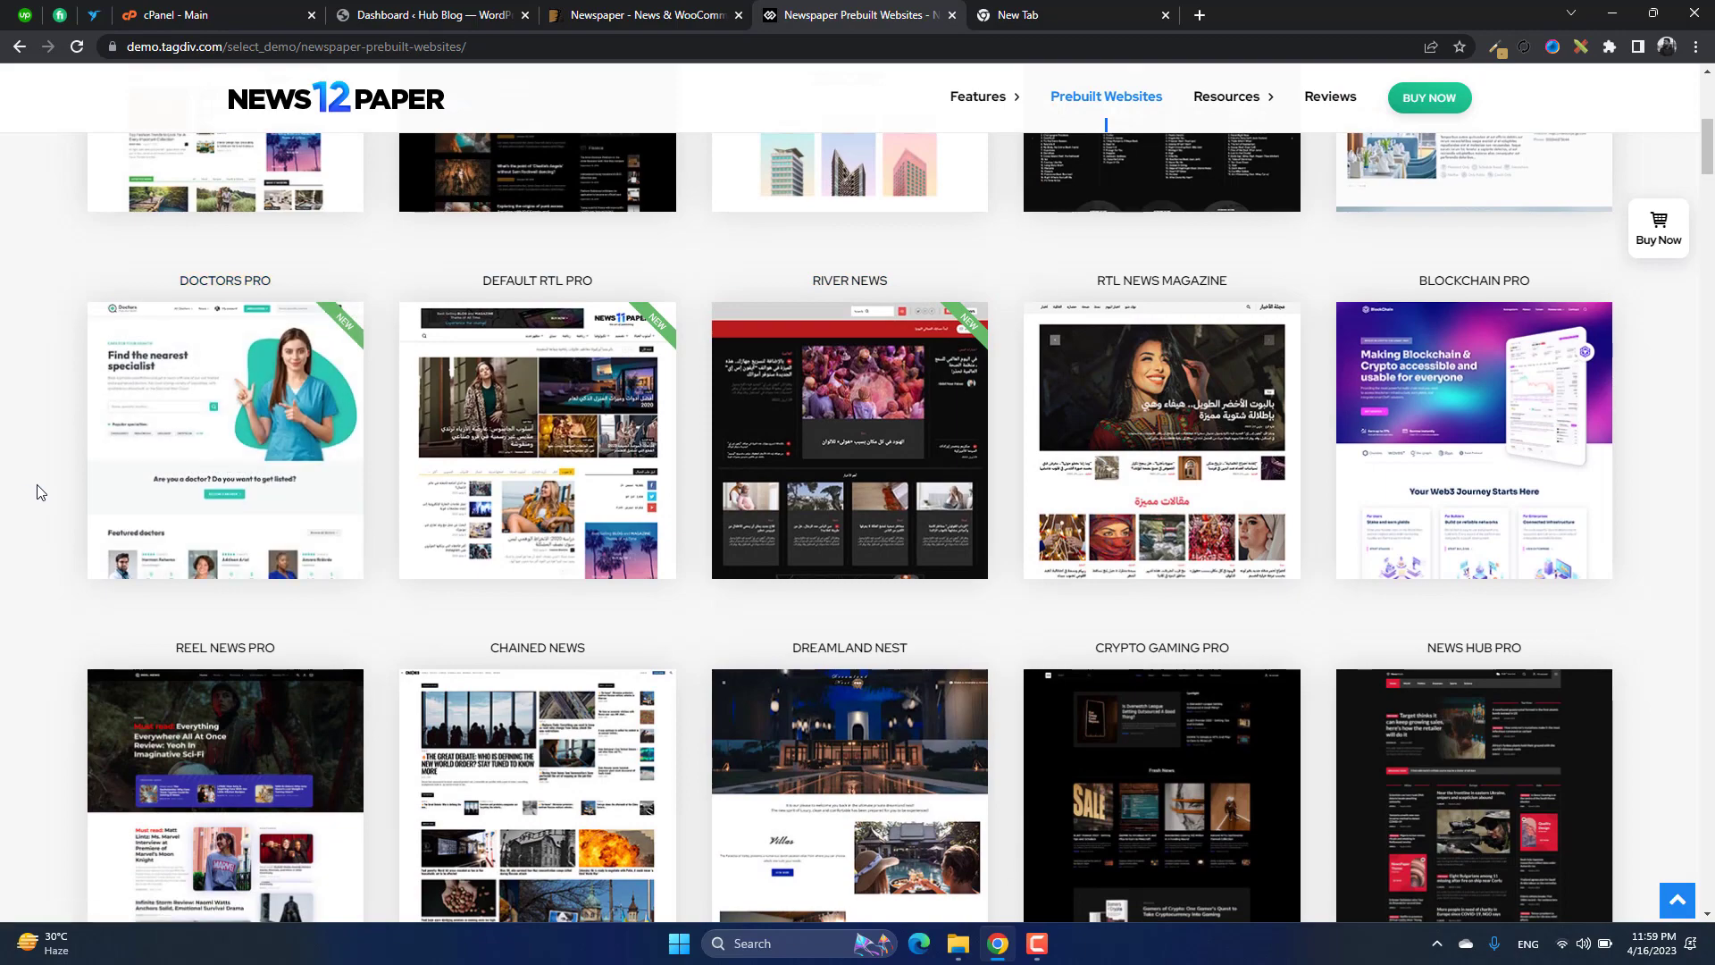
scroll(40, 491, "down", 3)
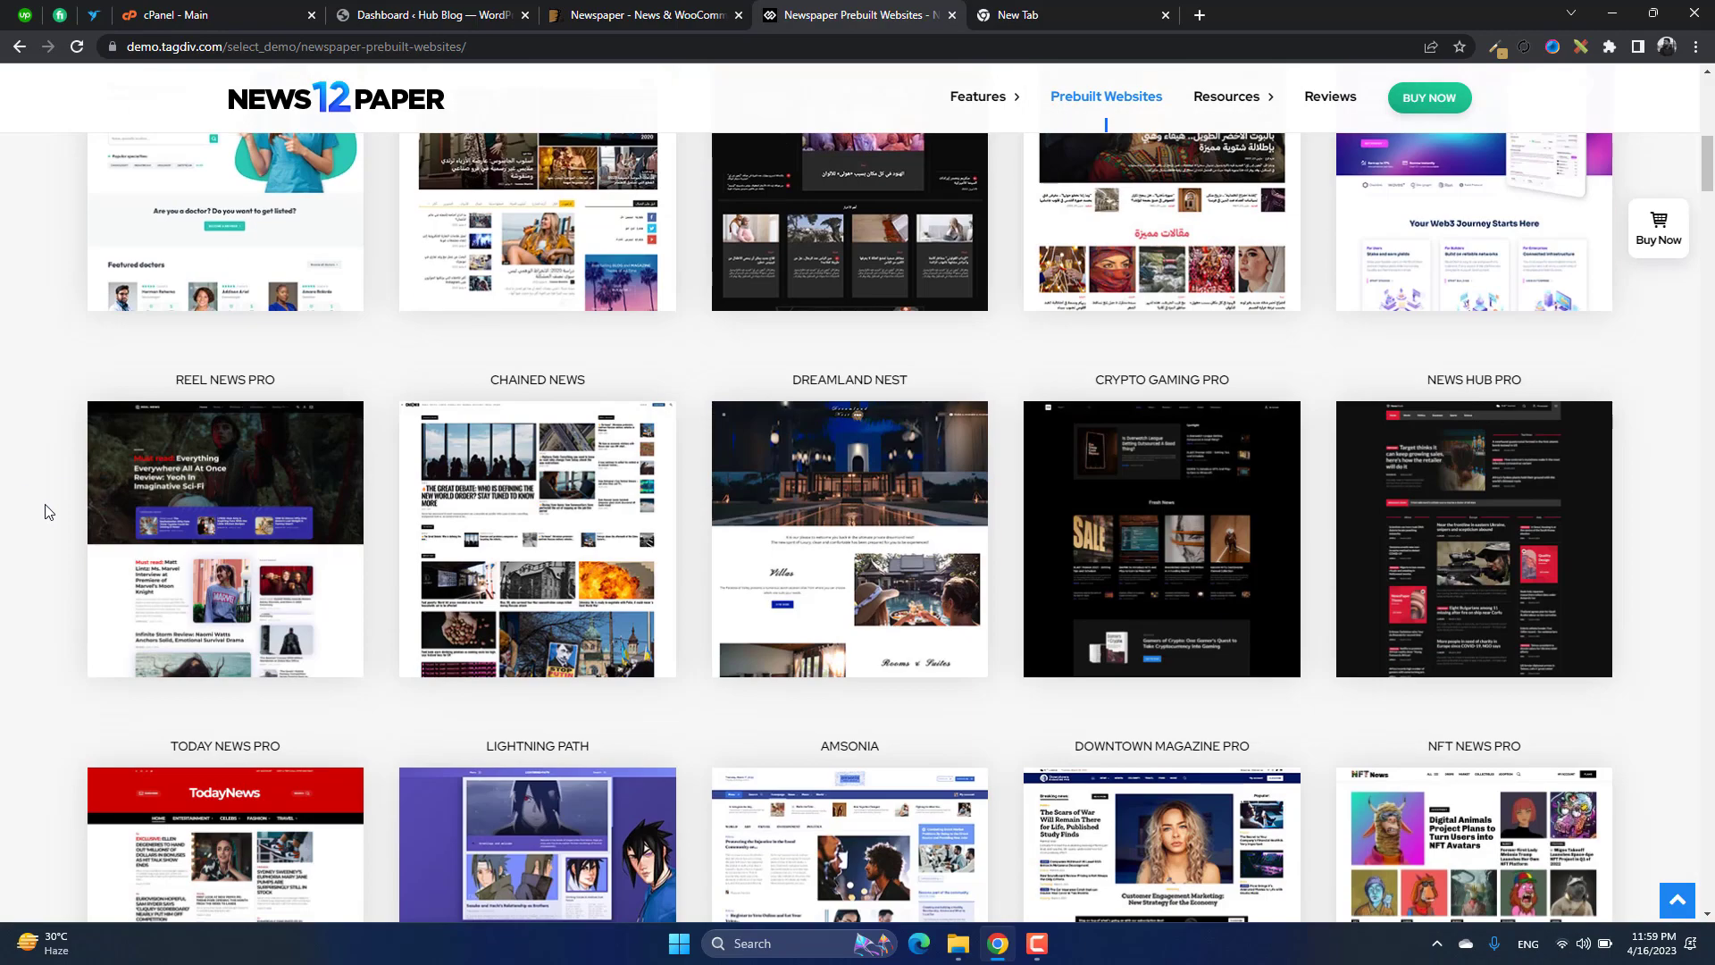
scroll(55, 543, "down", 2)
scroll(55, 545, "down", 6)
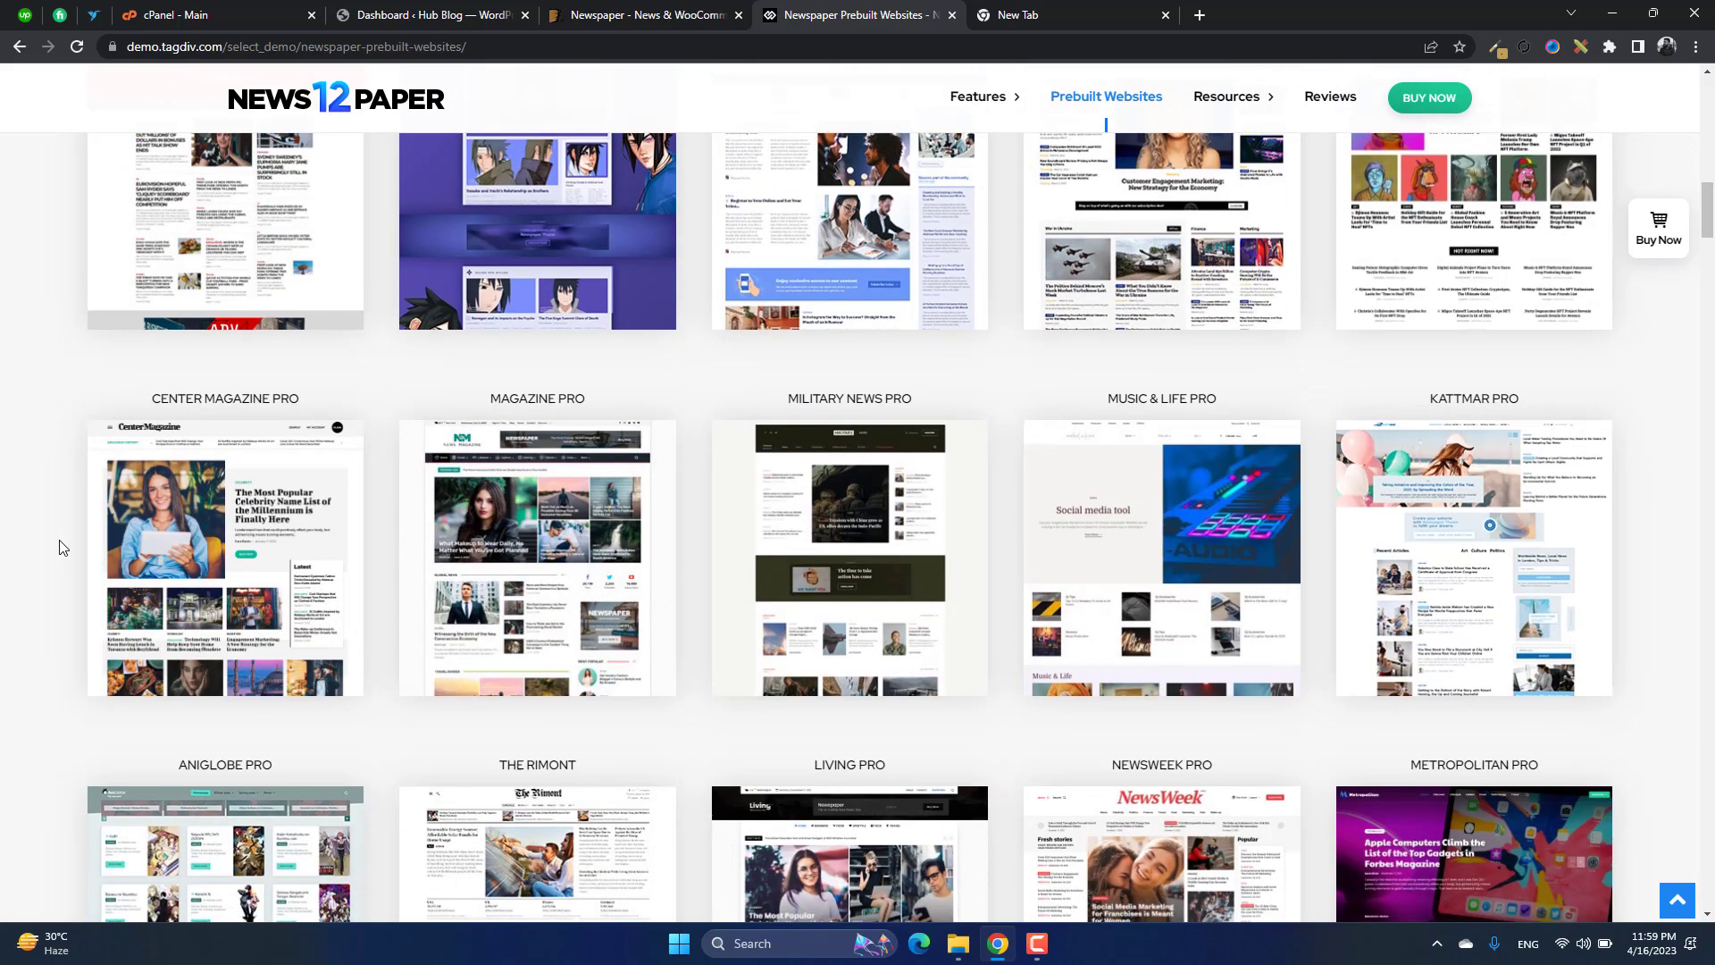
scroll(27, 614, "down", 10)
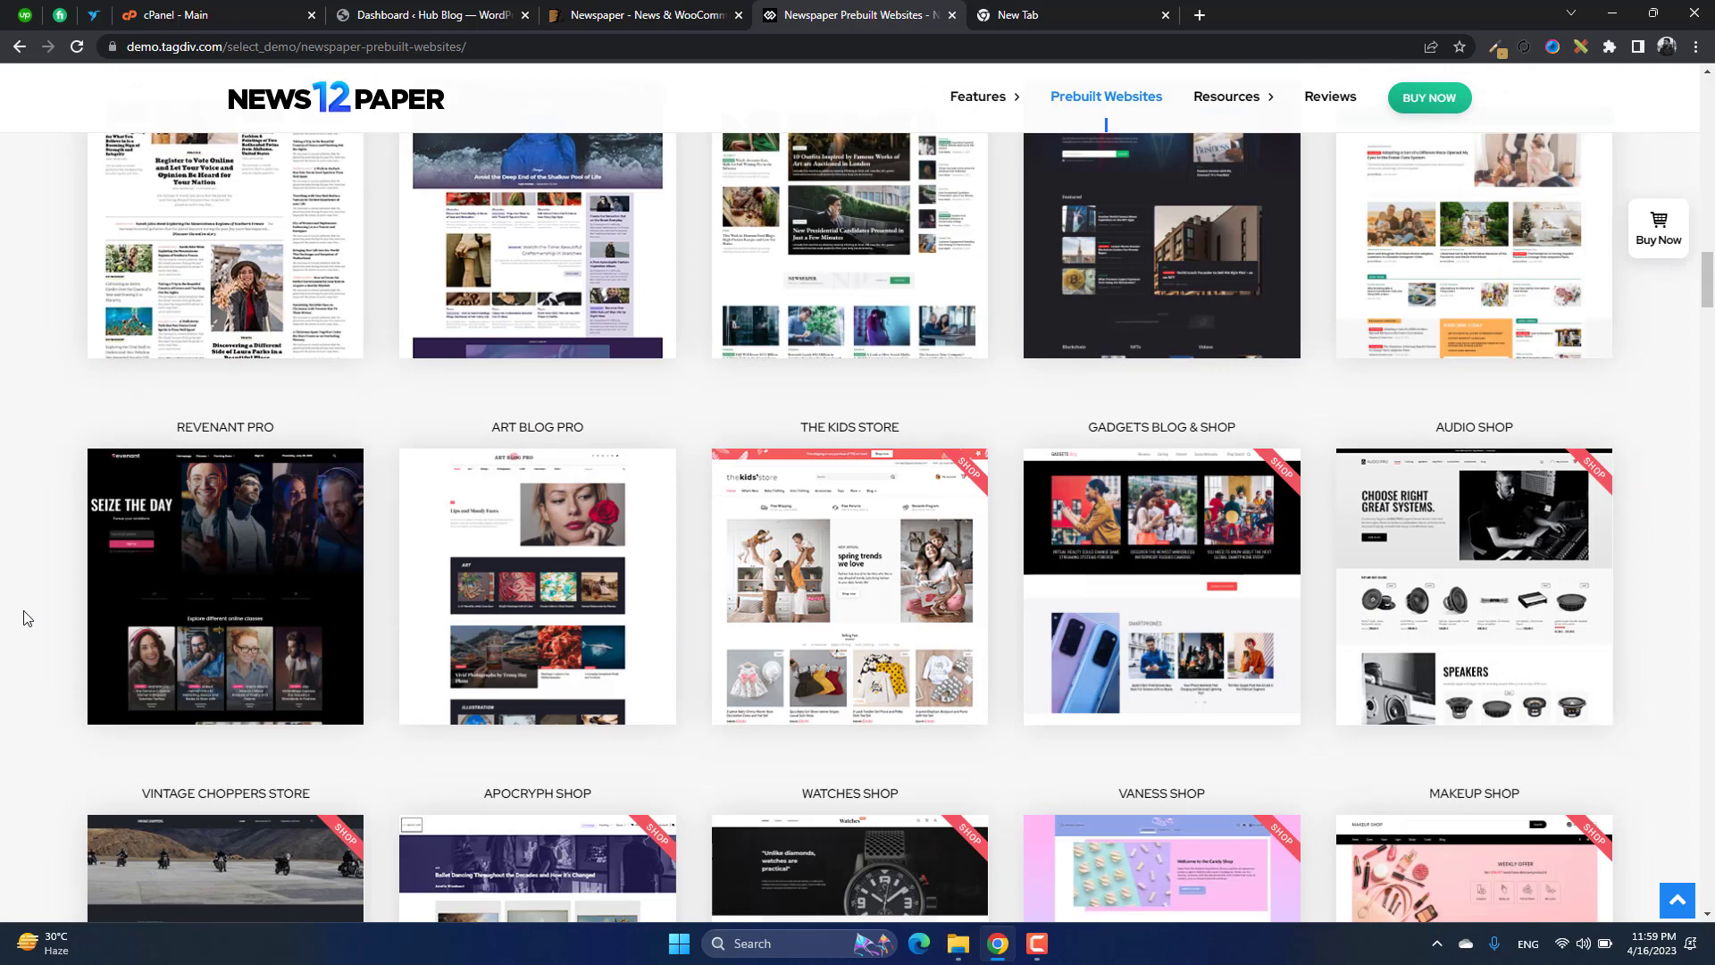
scroll(26, 618, "down", 5)
scroll(27, 618, "down", 2)
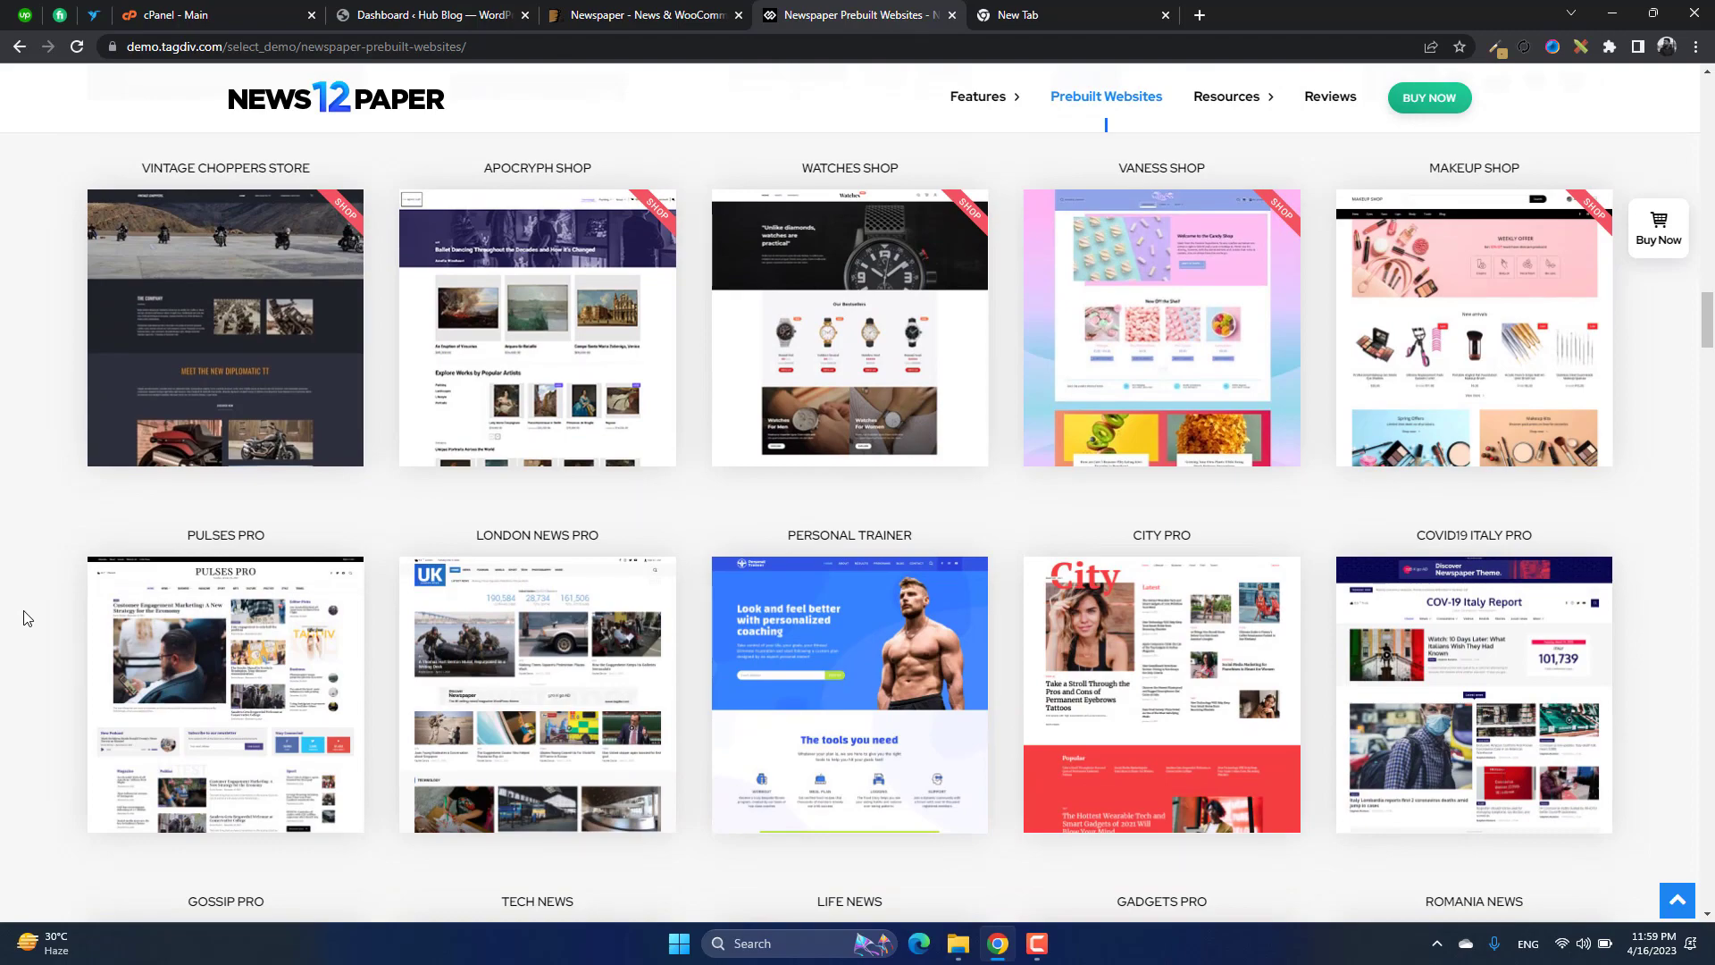
scroll(27, 618, "up", 1)
scroll(27, 618, "down", 4)
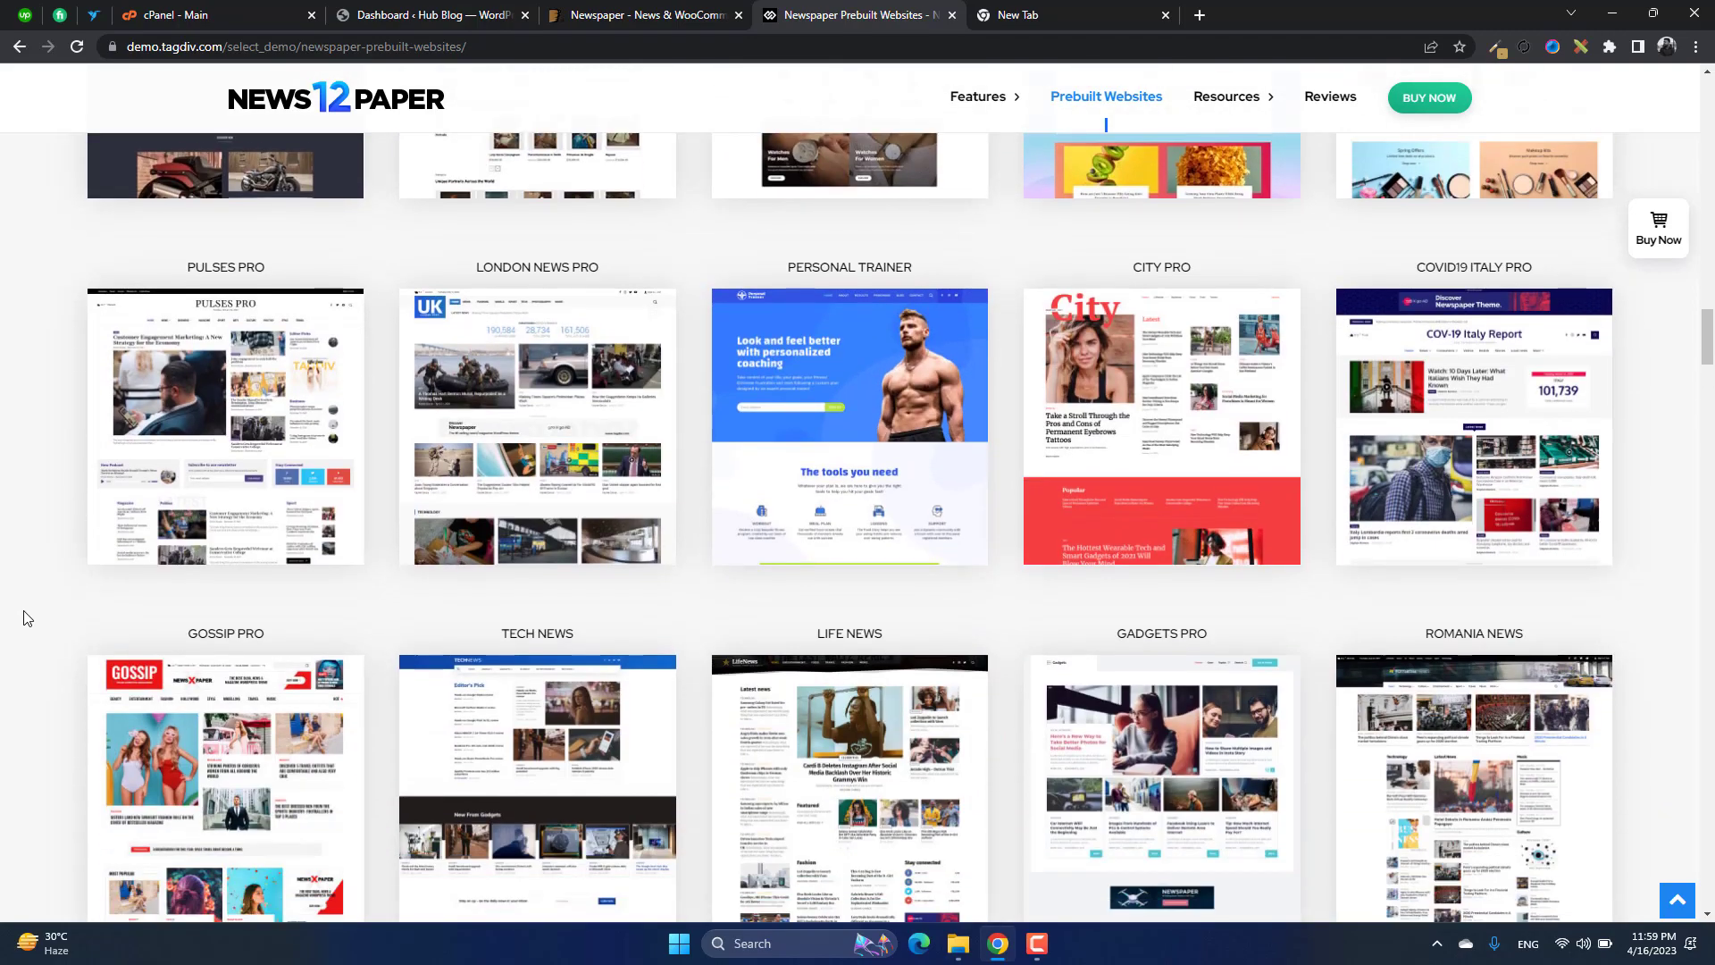
scroll(27, 618, "up", 20)
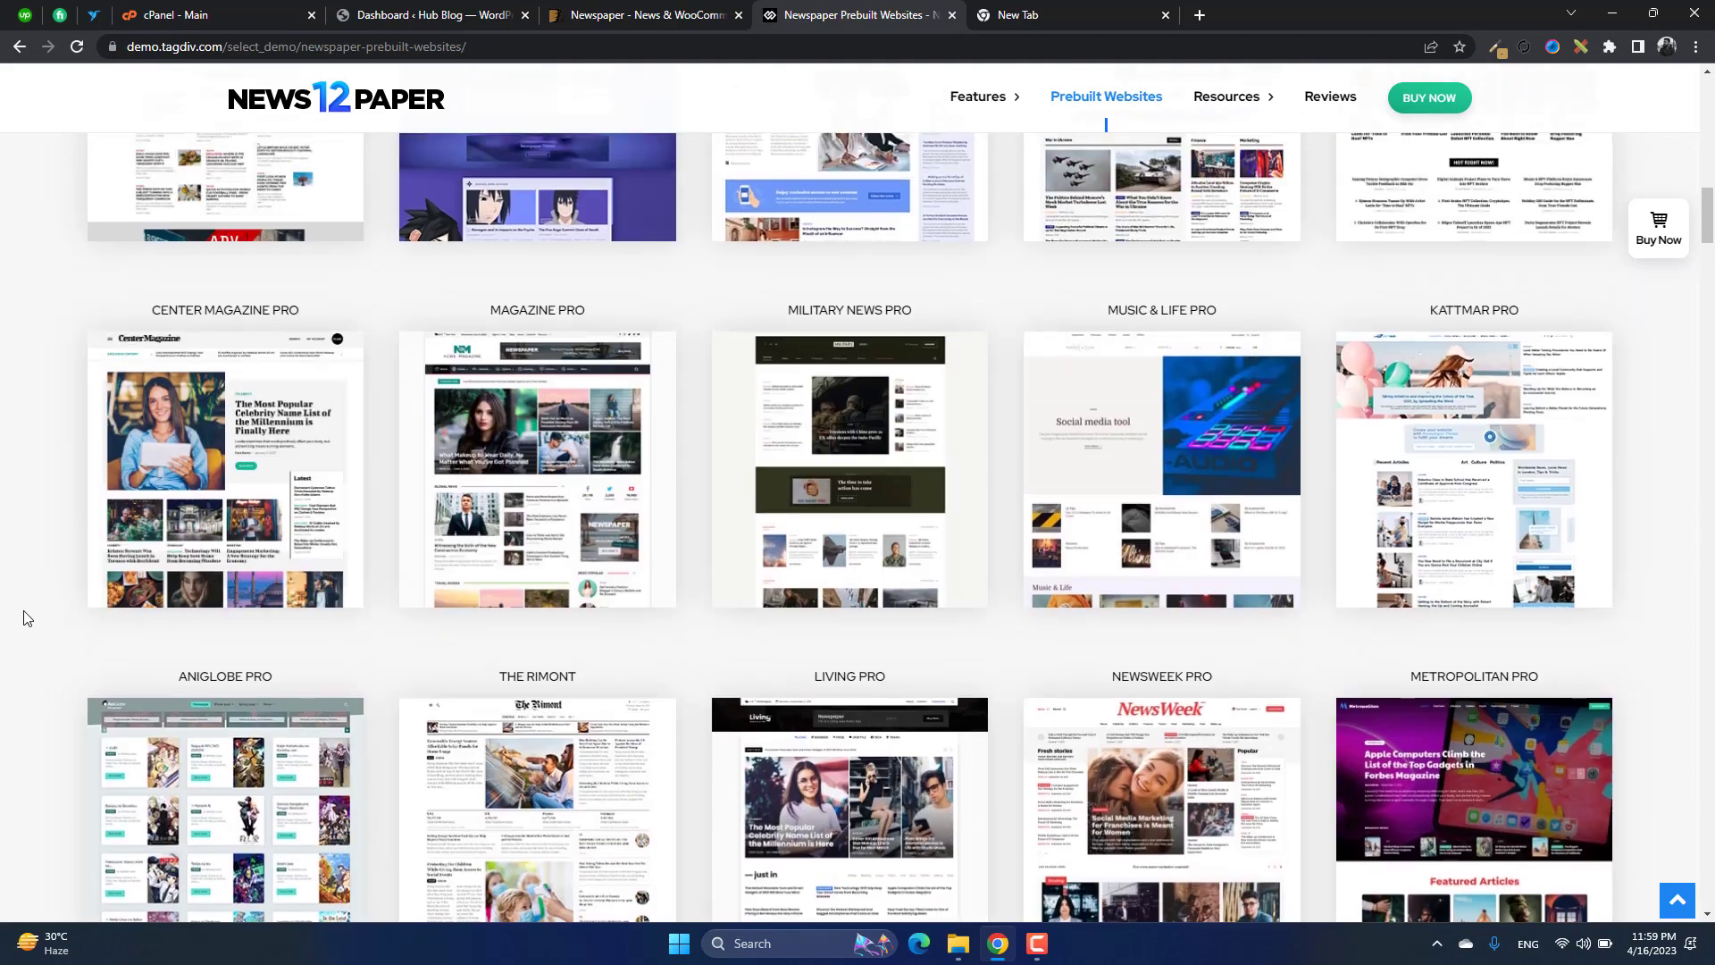
scroll(27, 618, "up", 13)
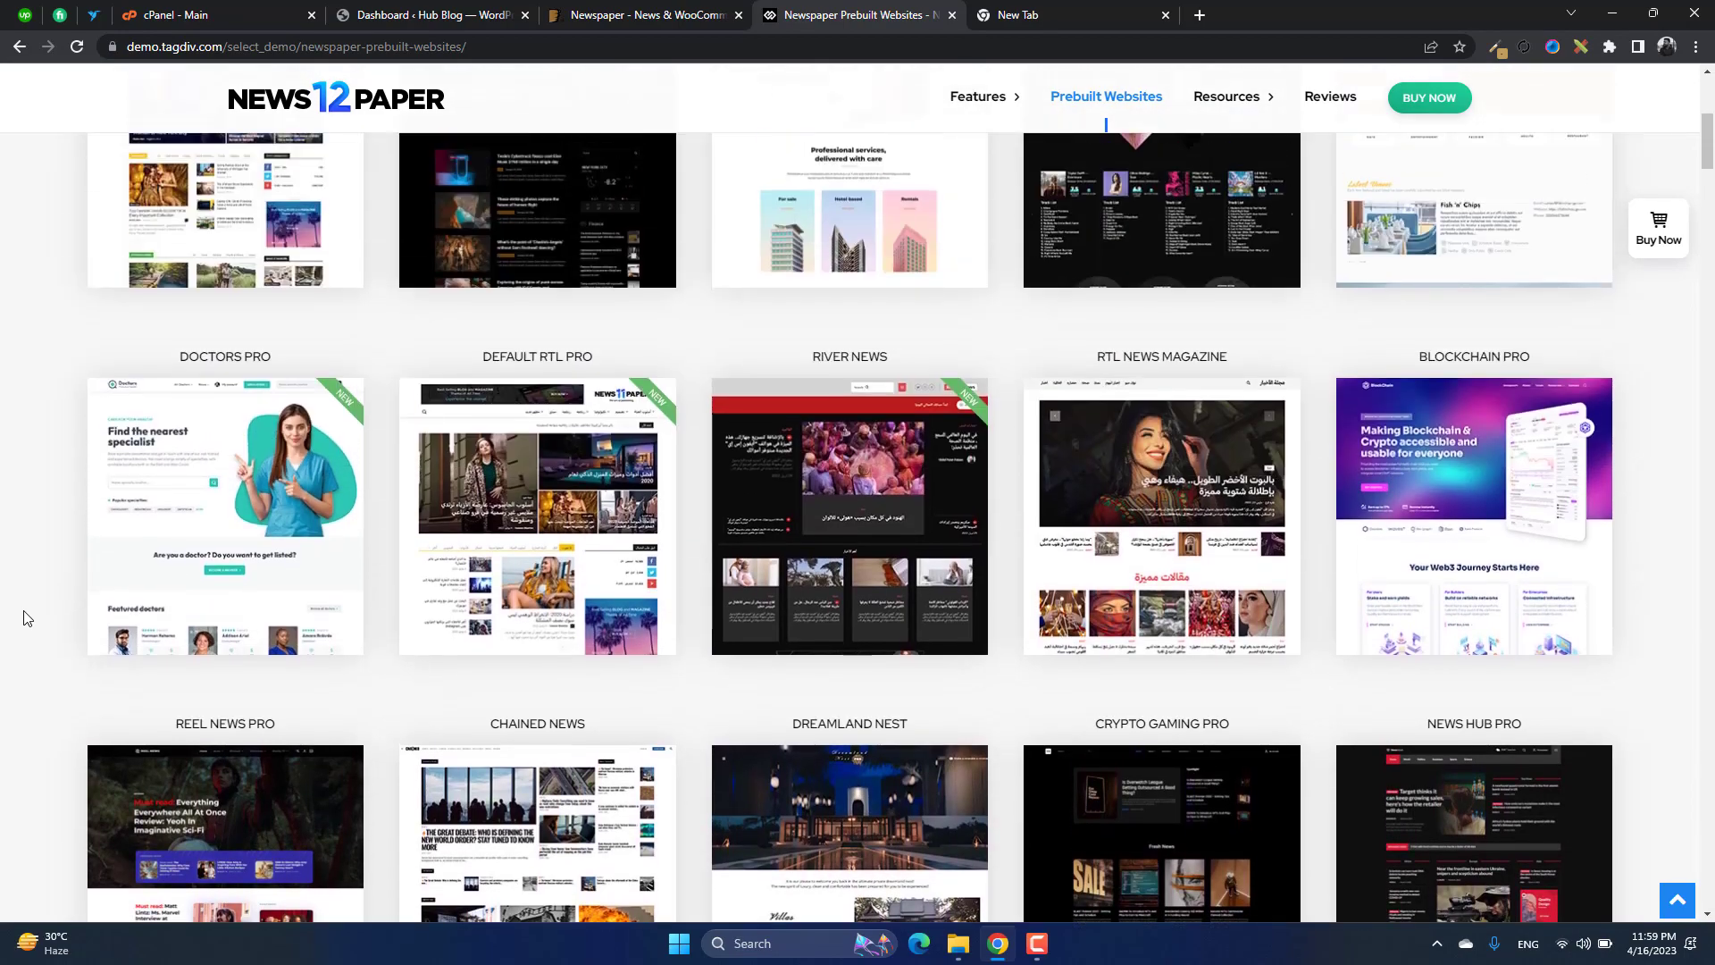
scroll(27, 618, "up", 6)
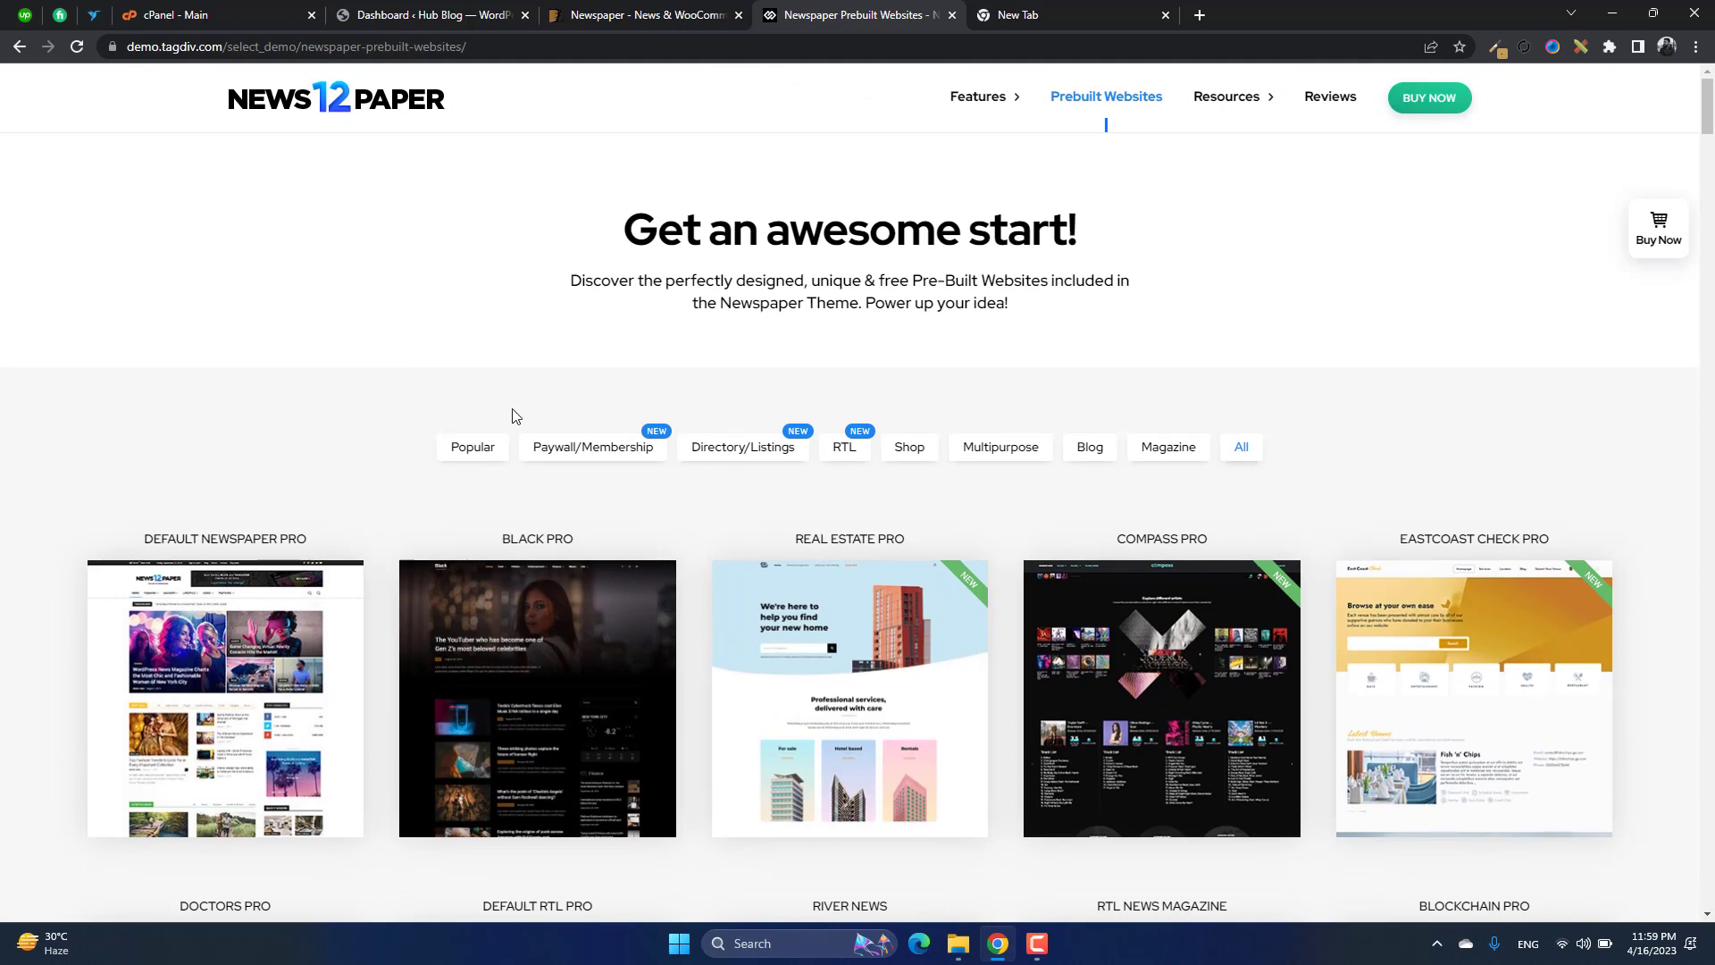
- Switch to the Hub Blog WordPress dashboard and open the form for uploading a new theme as a .zip file
left_click(441, 11)
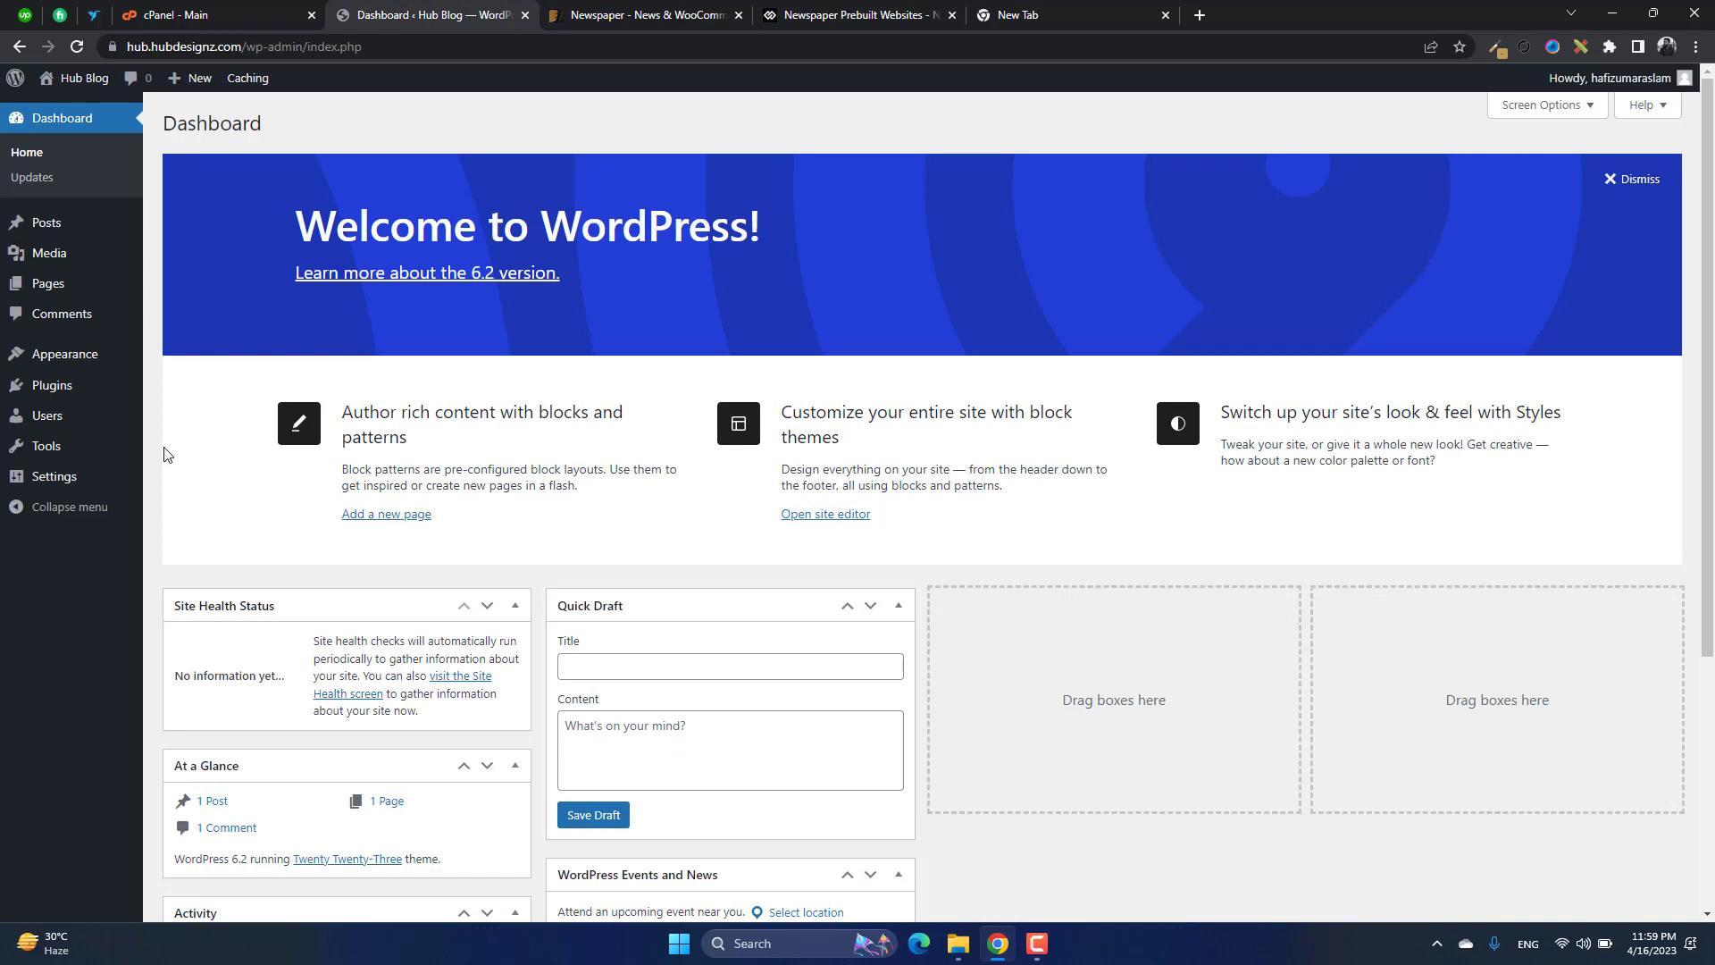
mouse_move(152, 356)
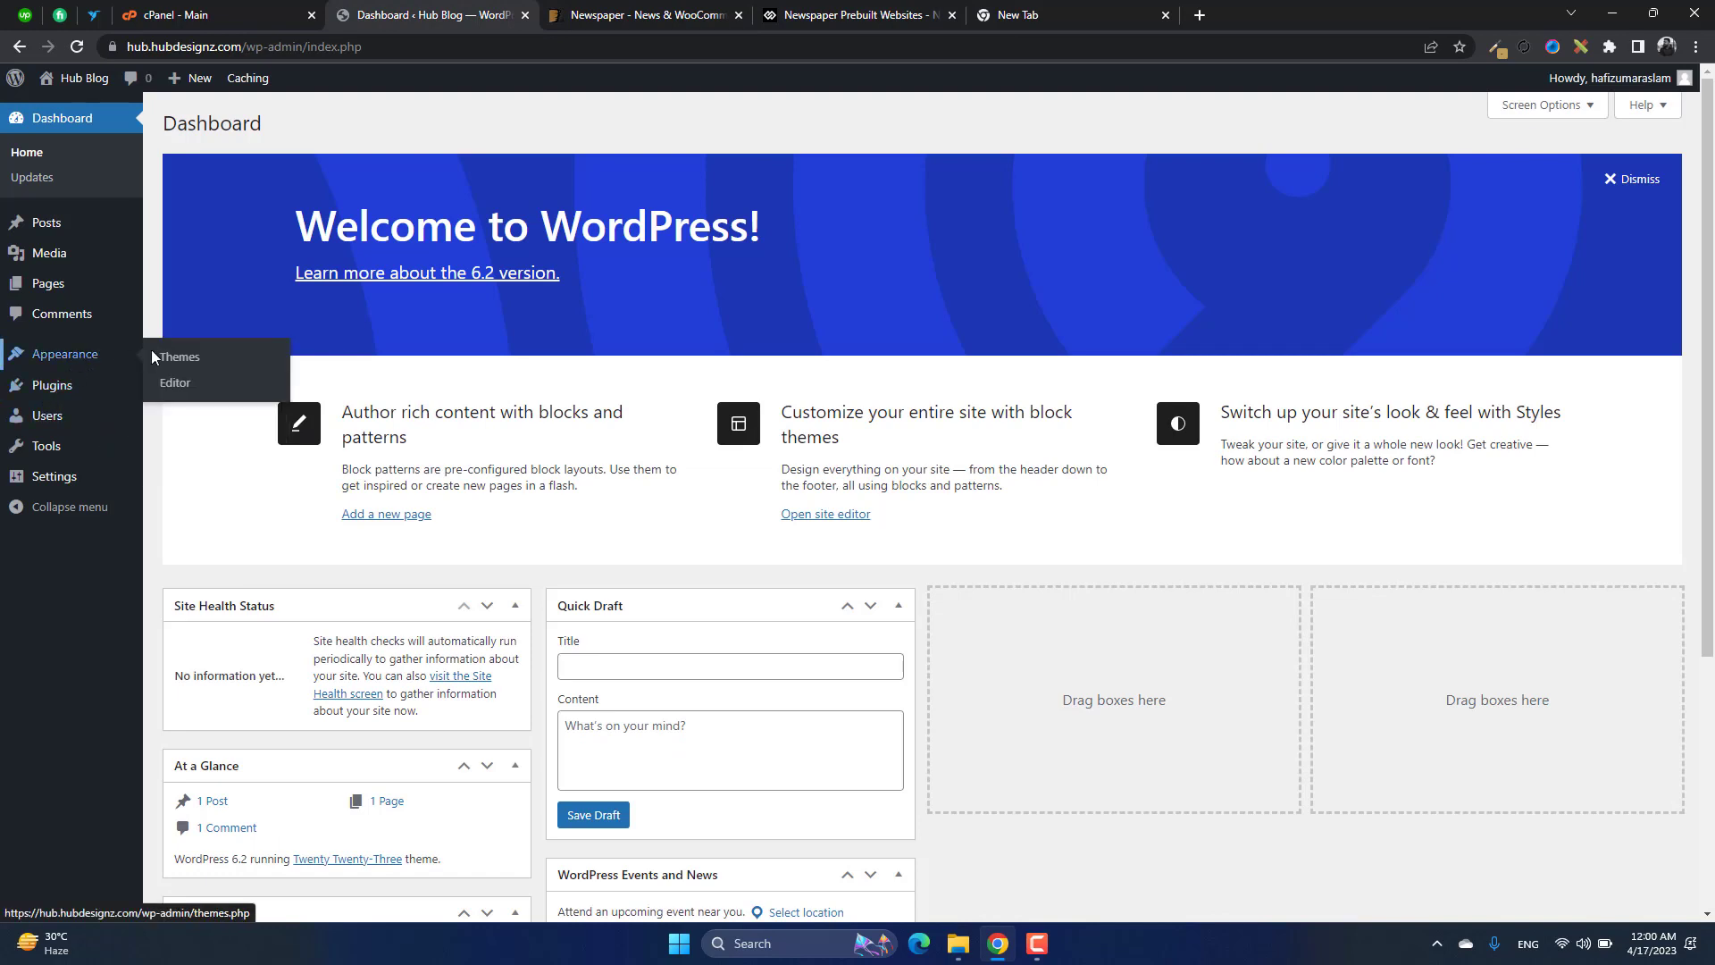
left_click(193, 358)
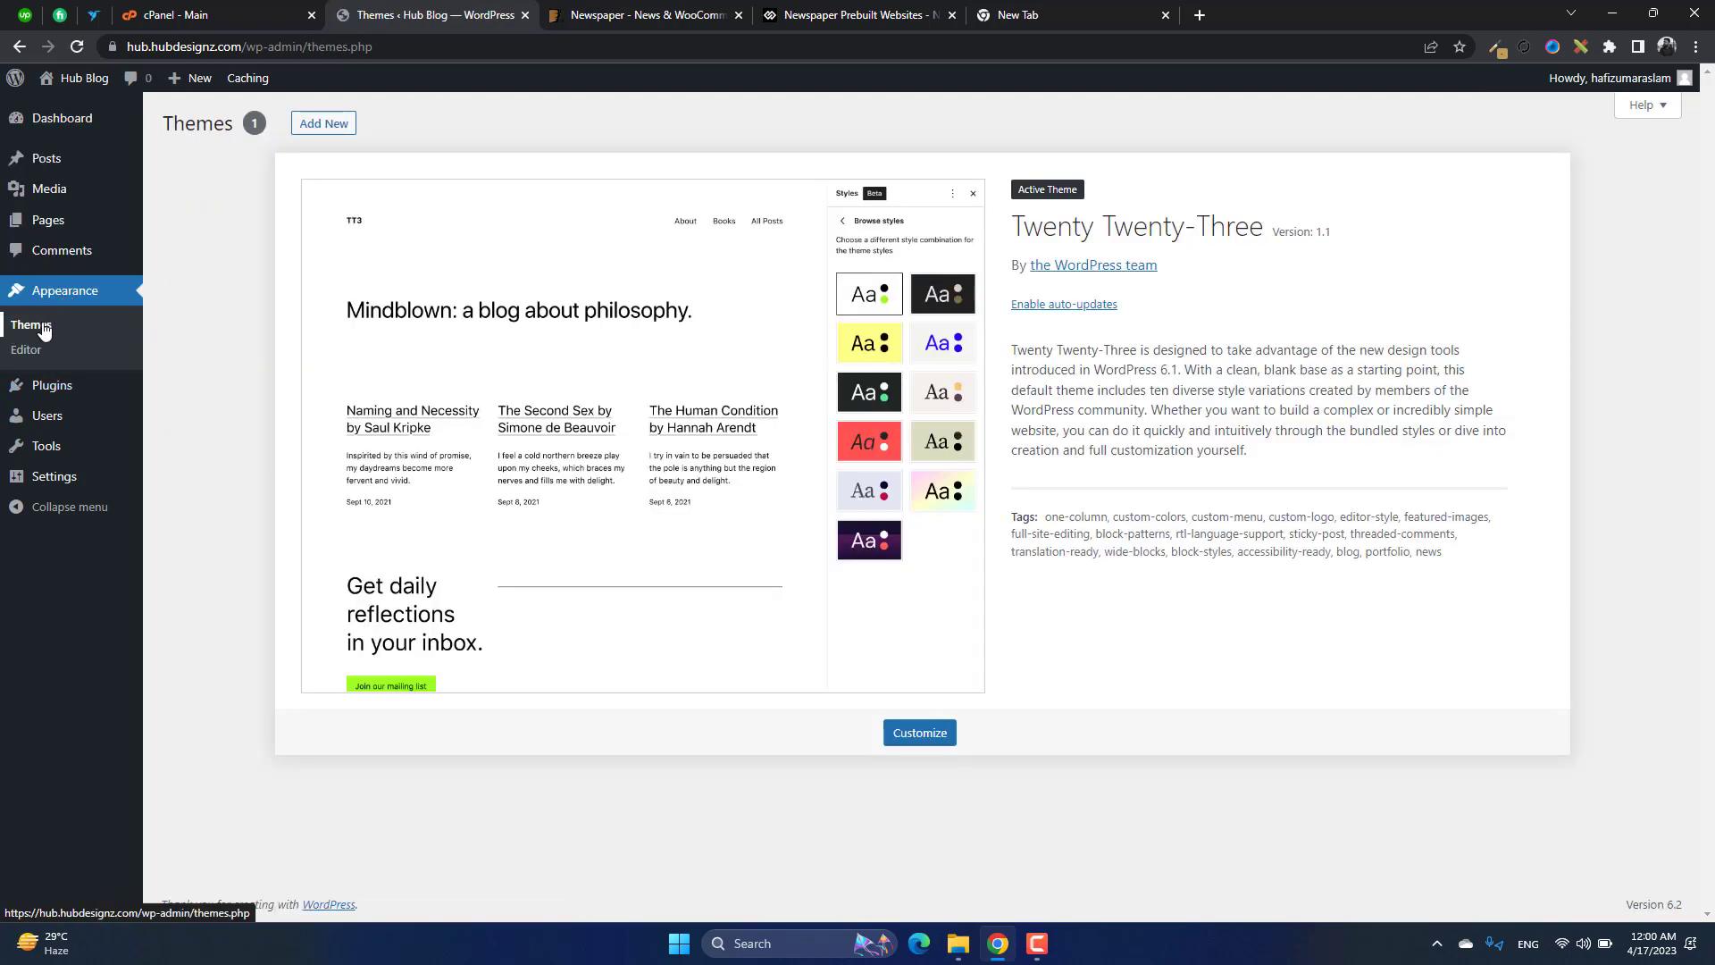
left_click(329, 125)
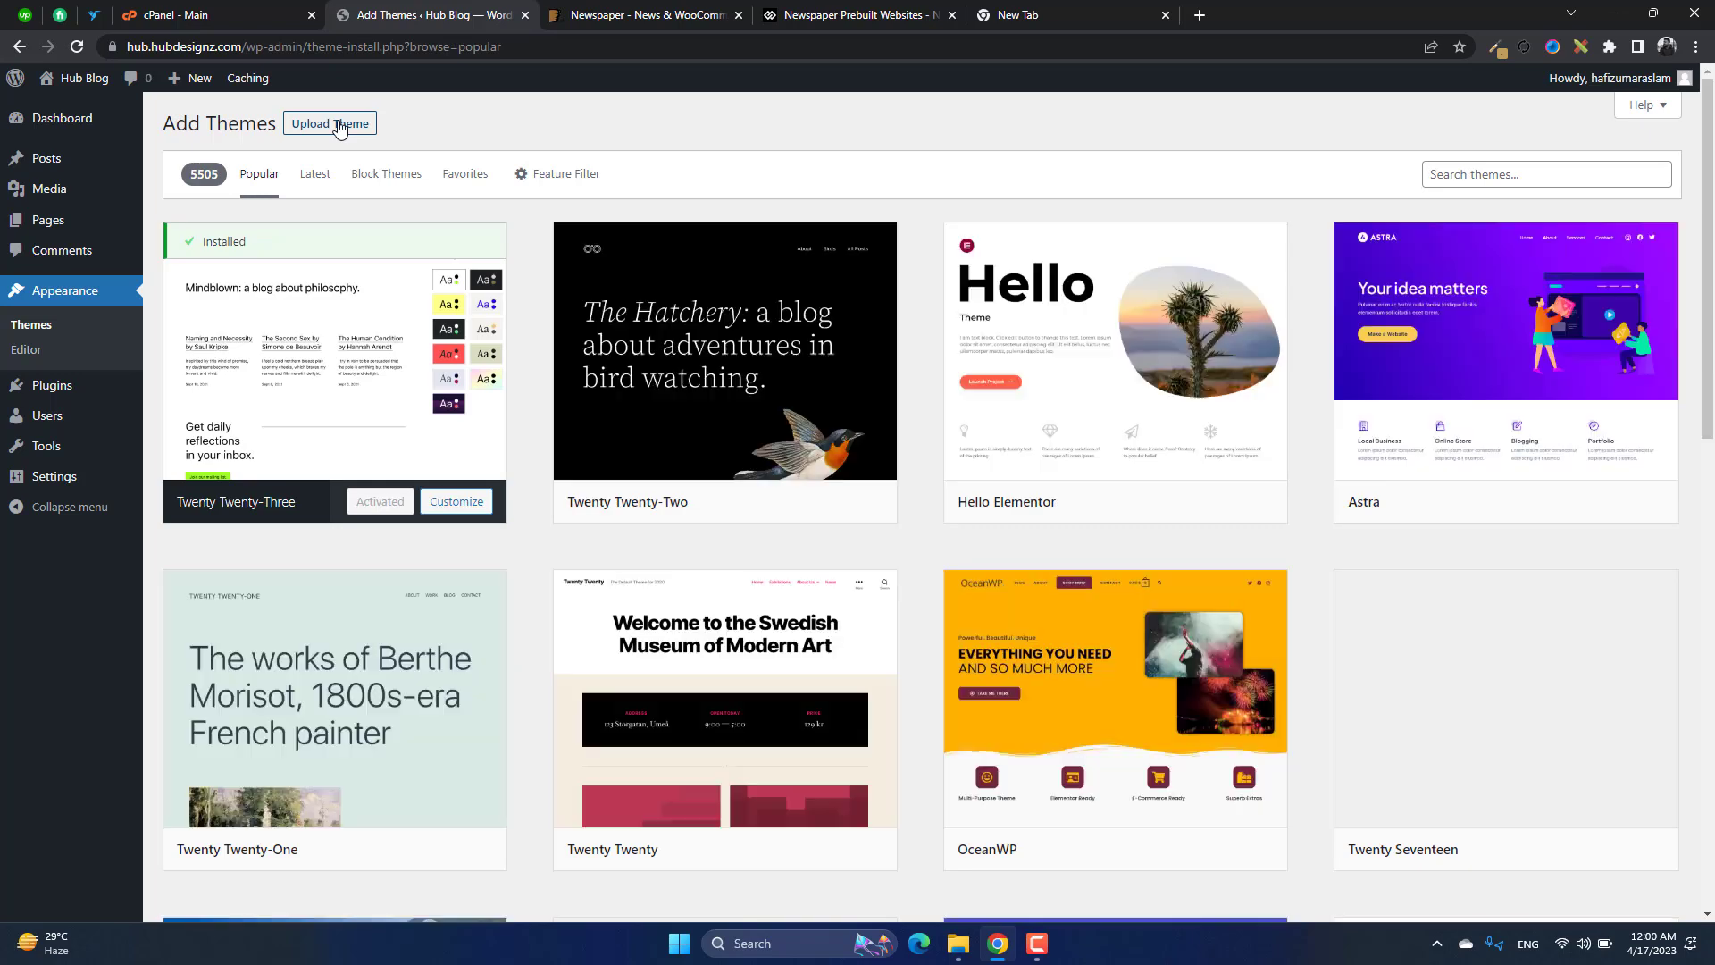
left_click(339, 126)
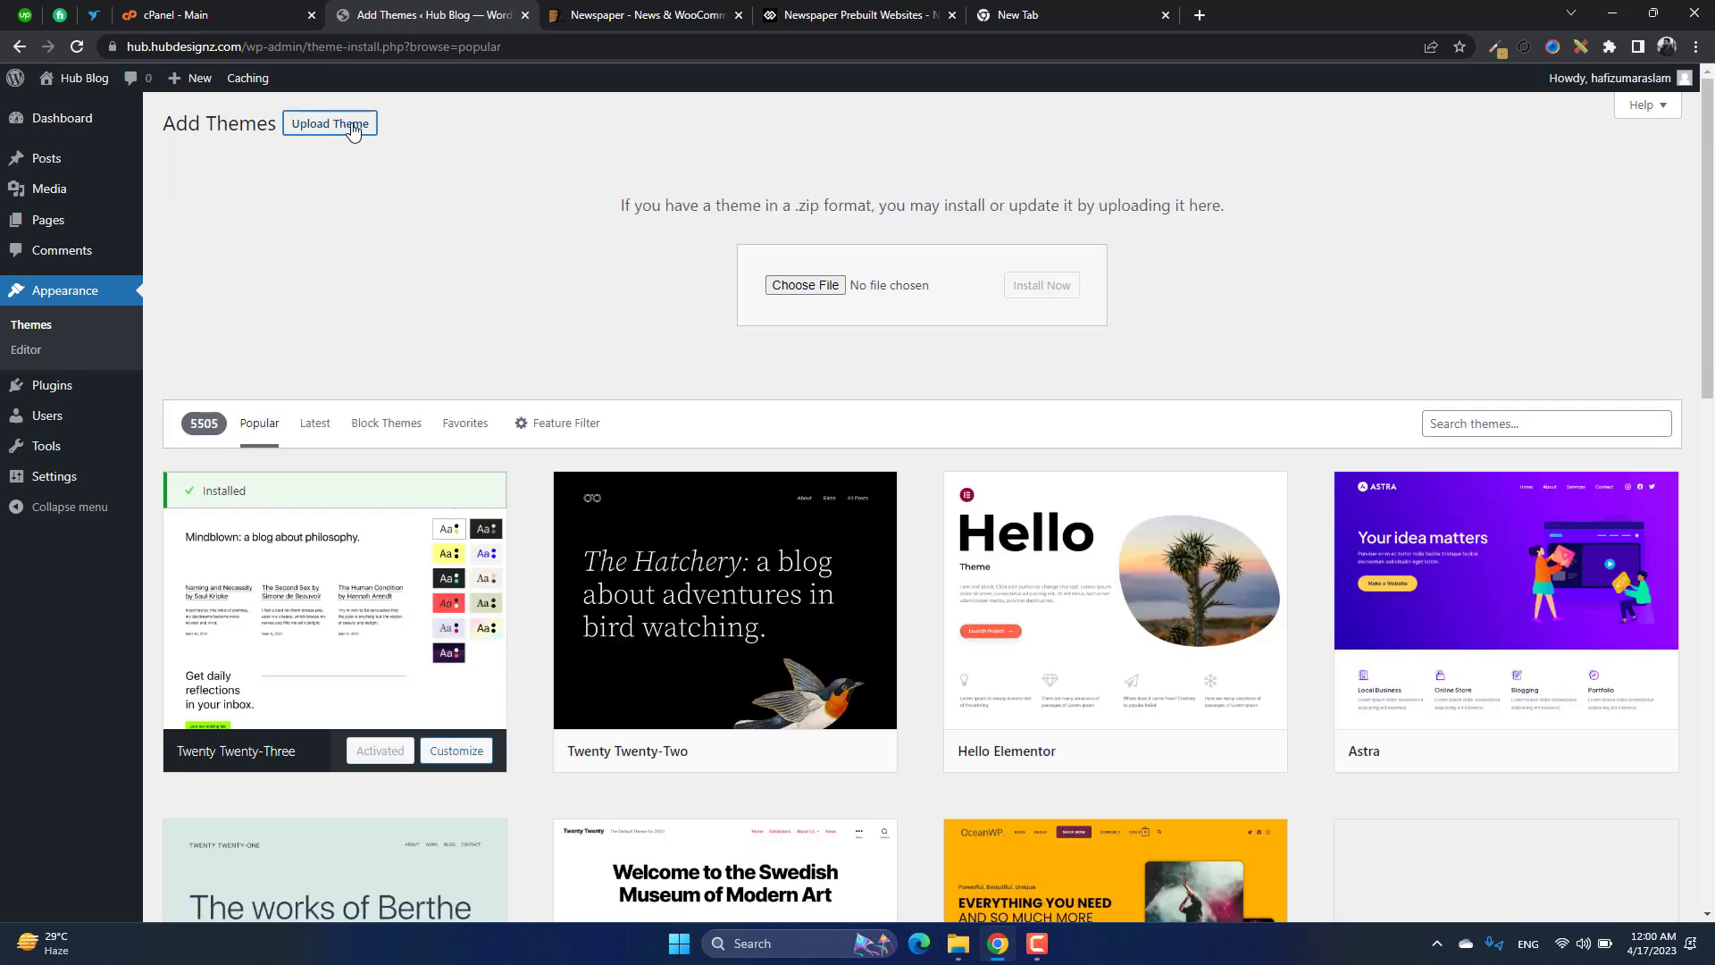
- Install the Newspaper theme from Newspaper.zip in the Newspaper-tf folder of the newspaper1231n download
left_click(832, 286)
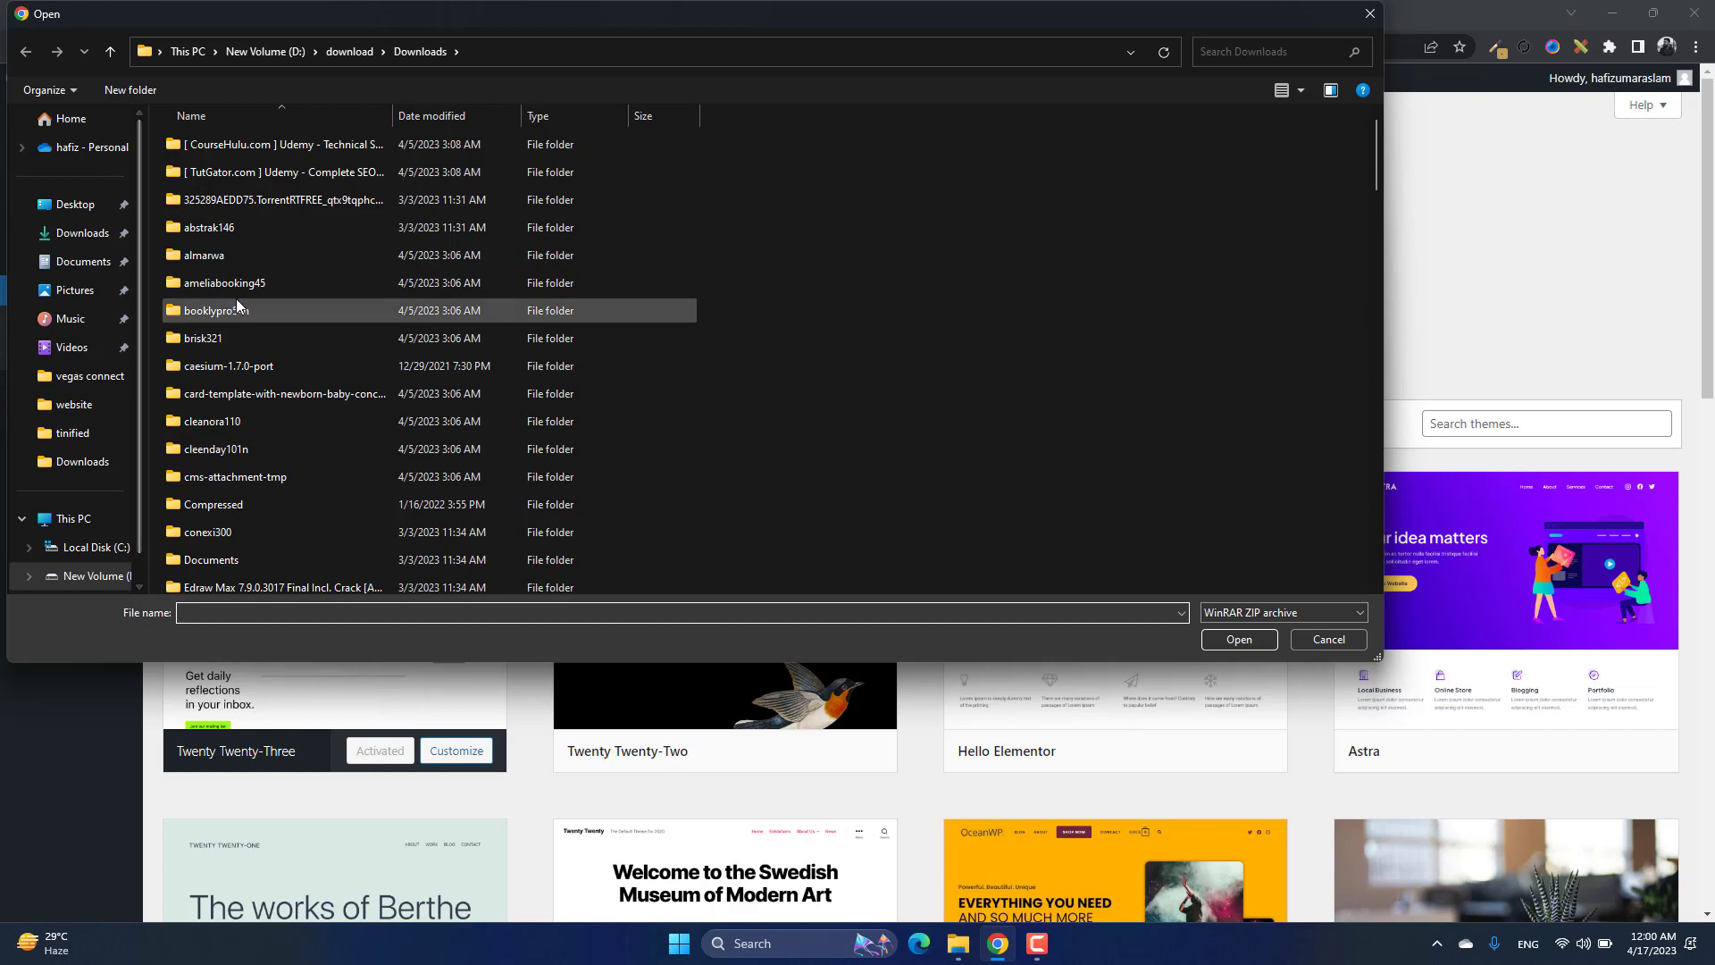
left_click(89, 232)
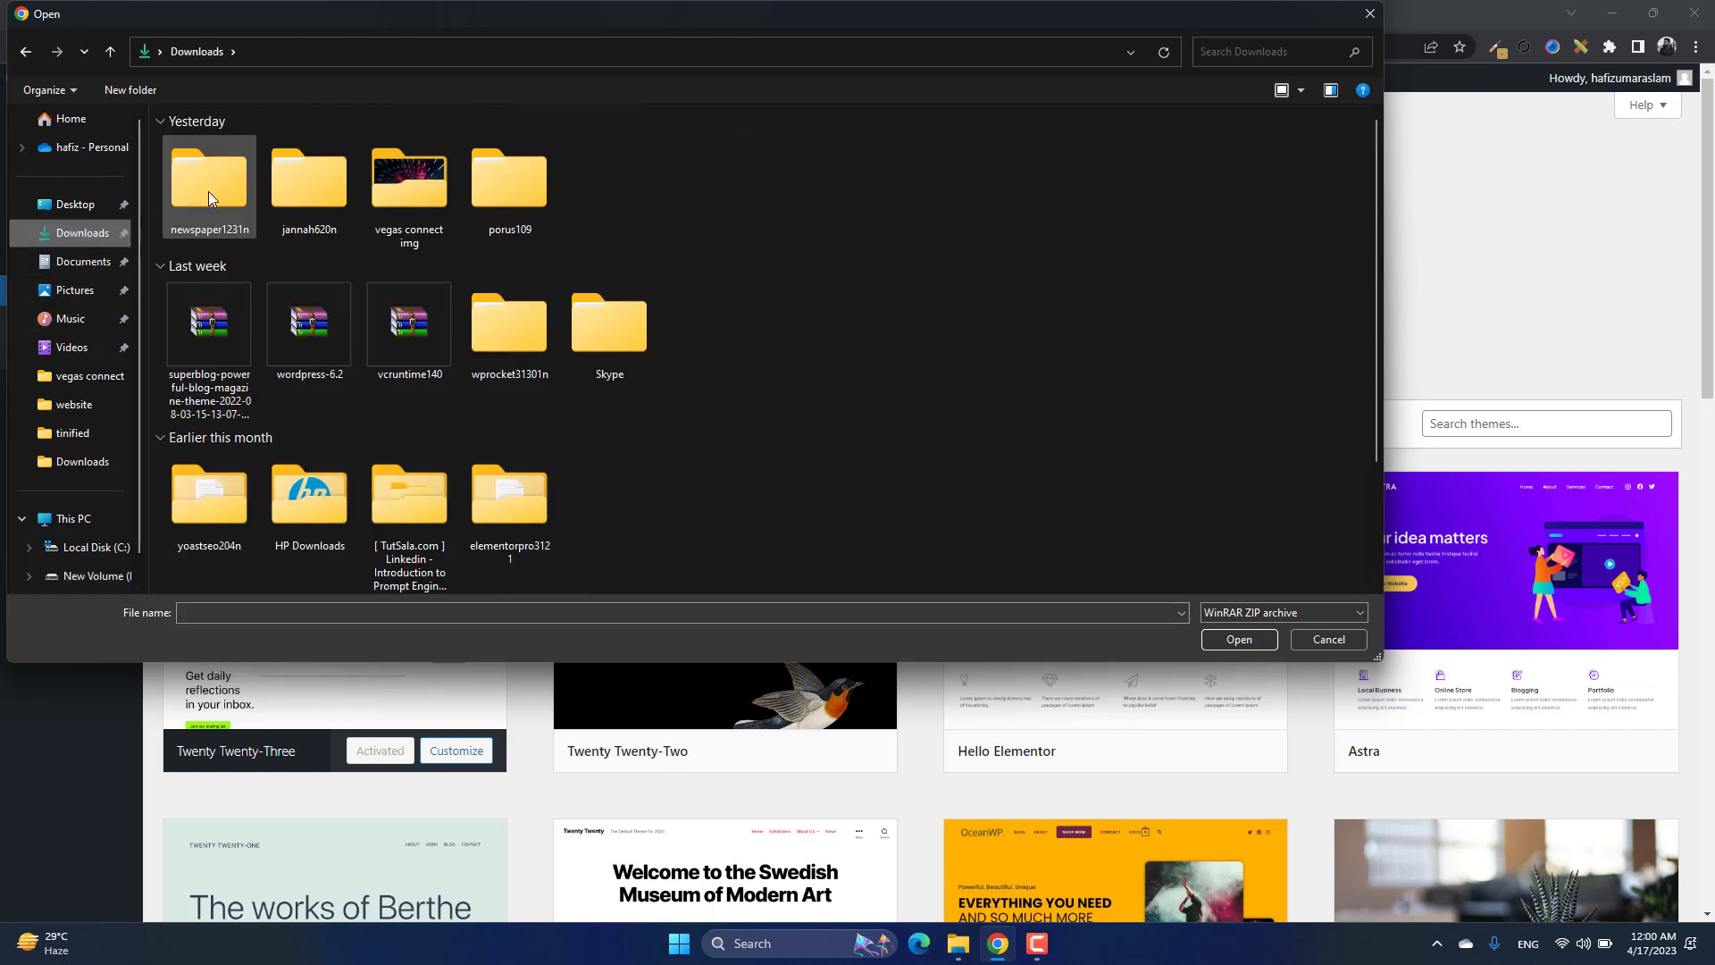
double_click(207, 191)
double_click(217, 168)
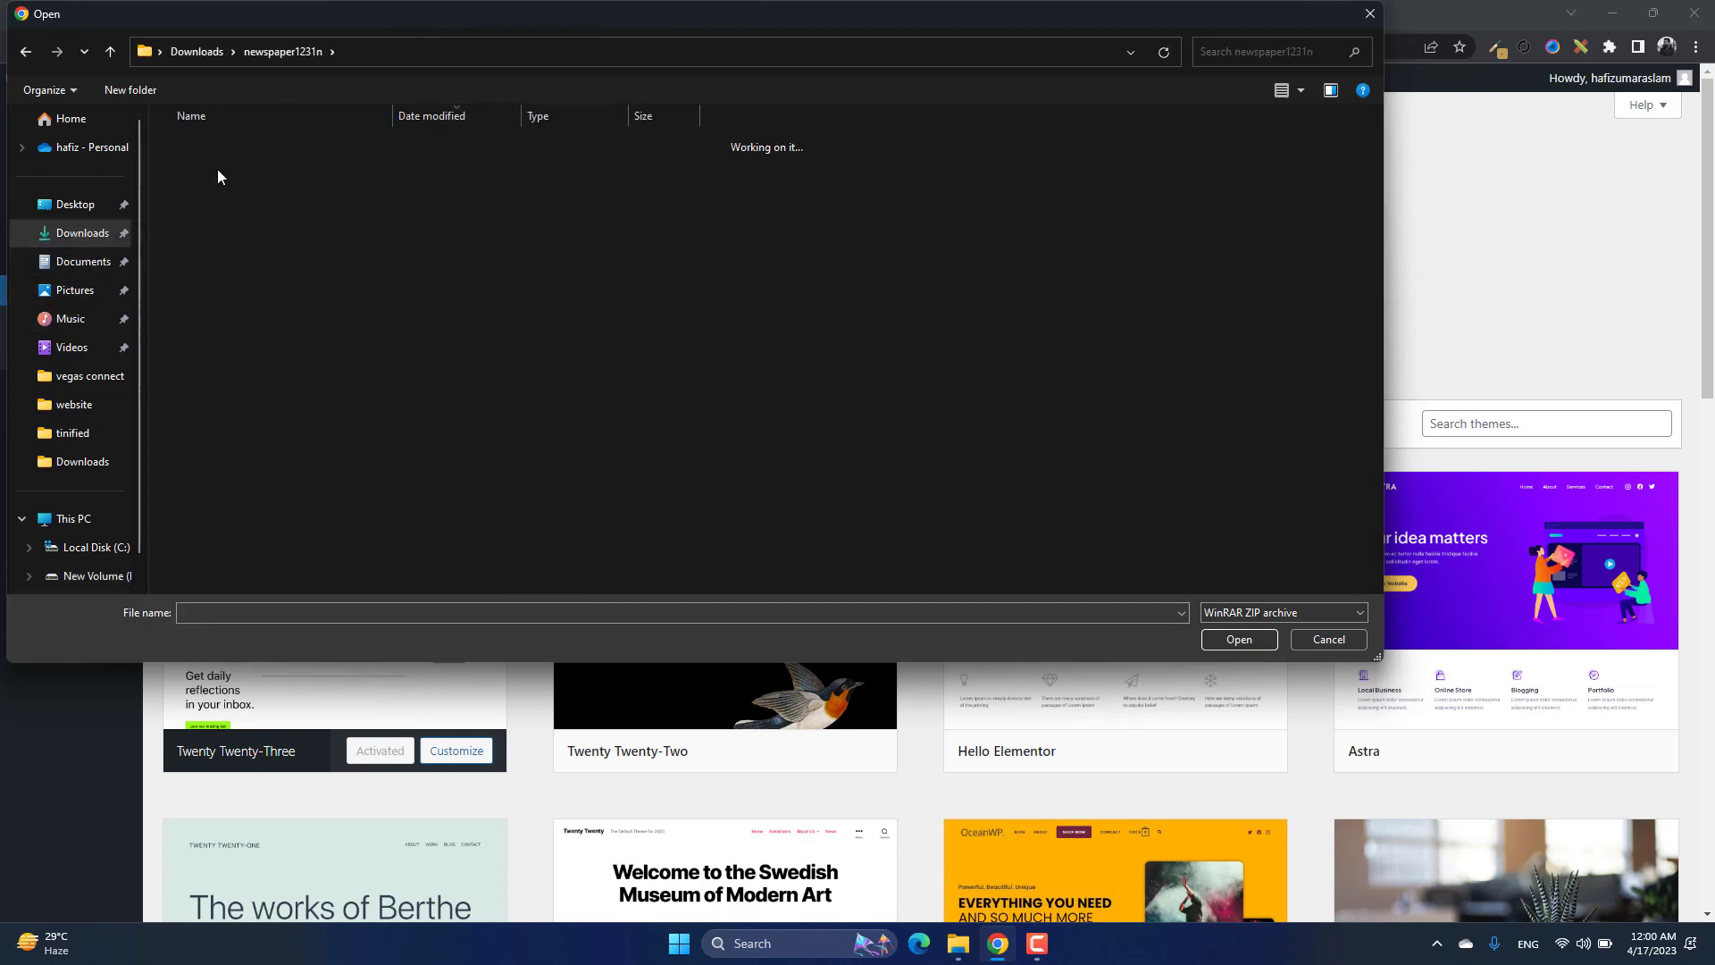
double_click(217, 168)
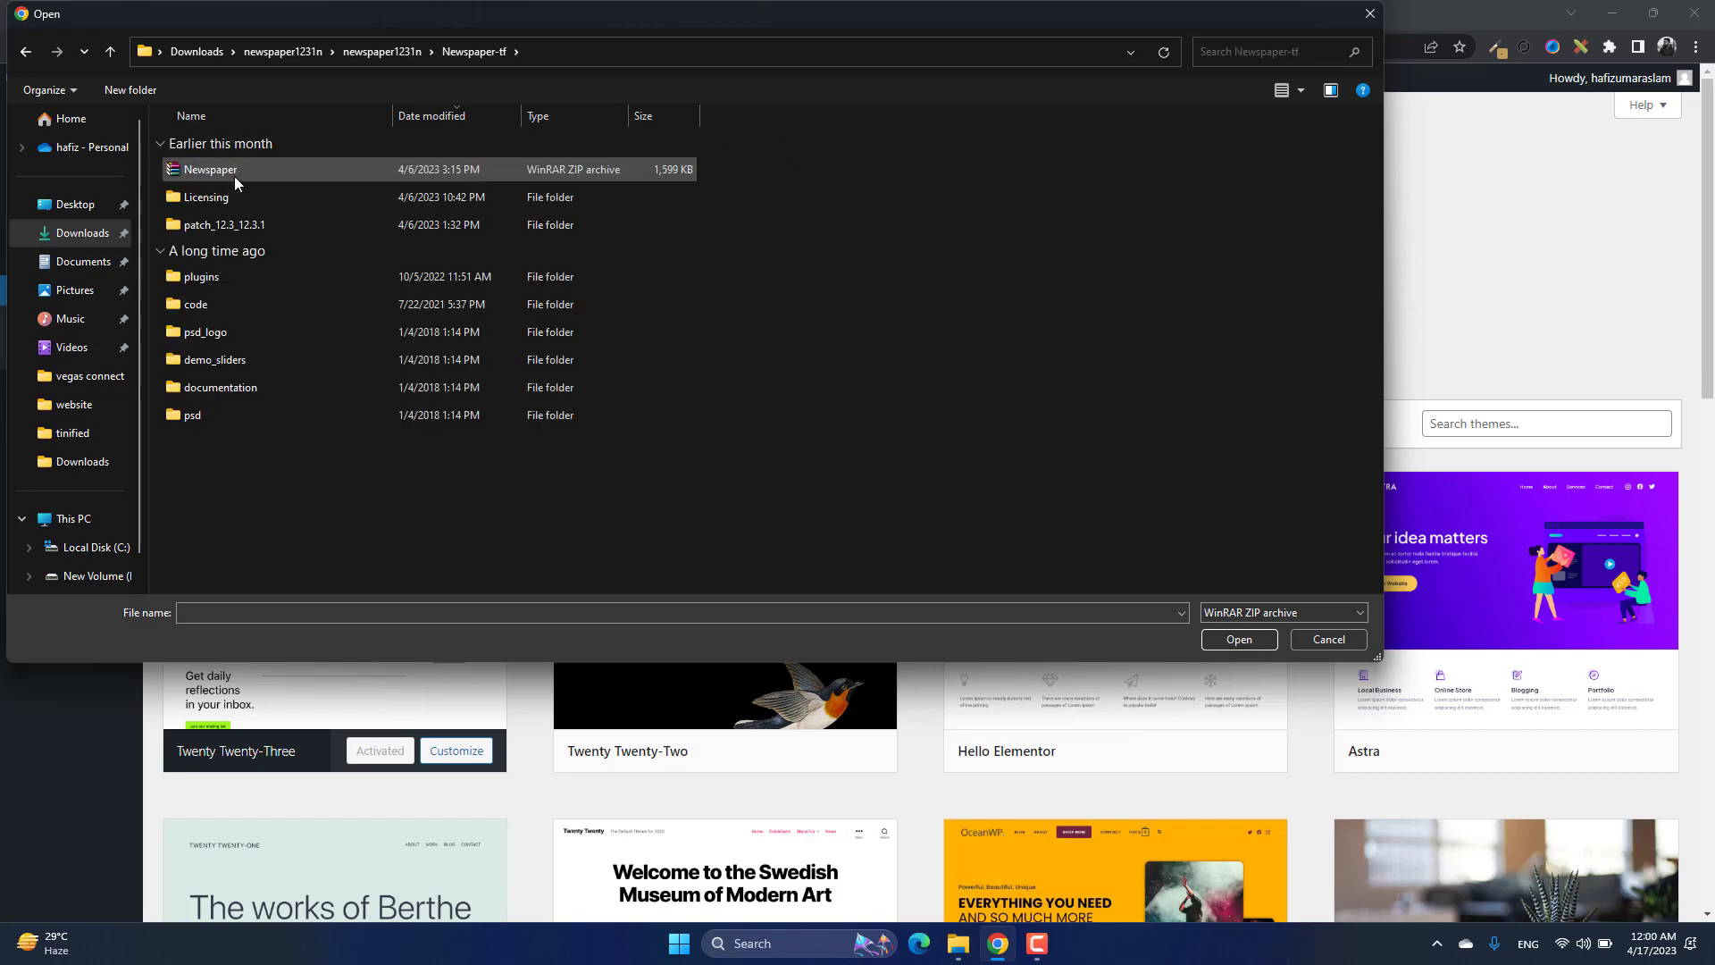
left_click(252, 168)
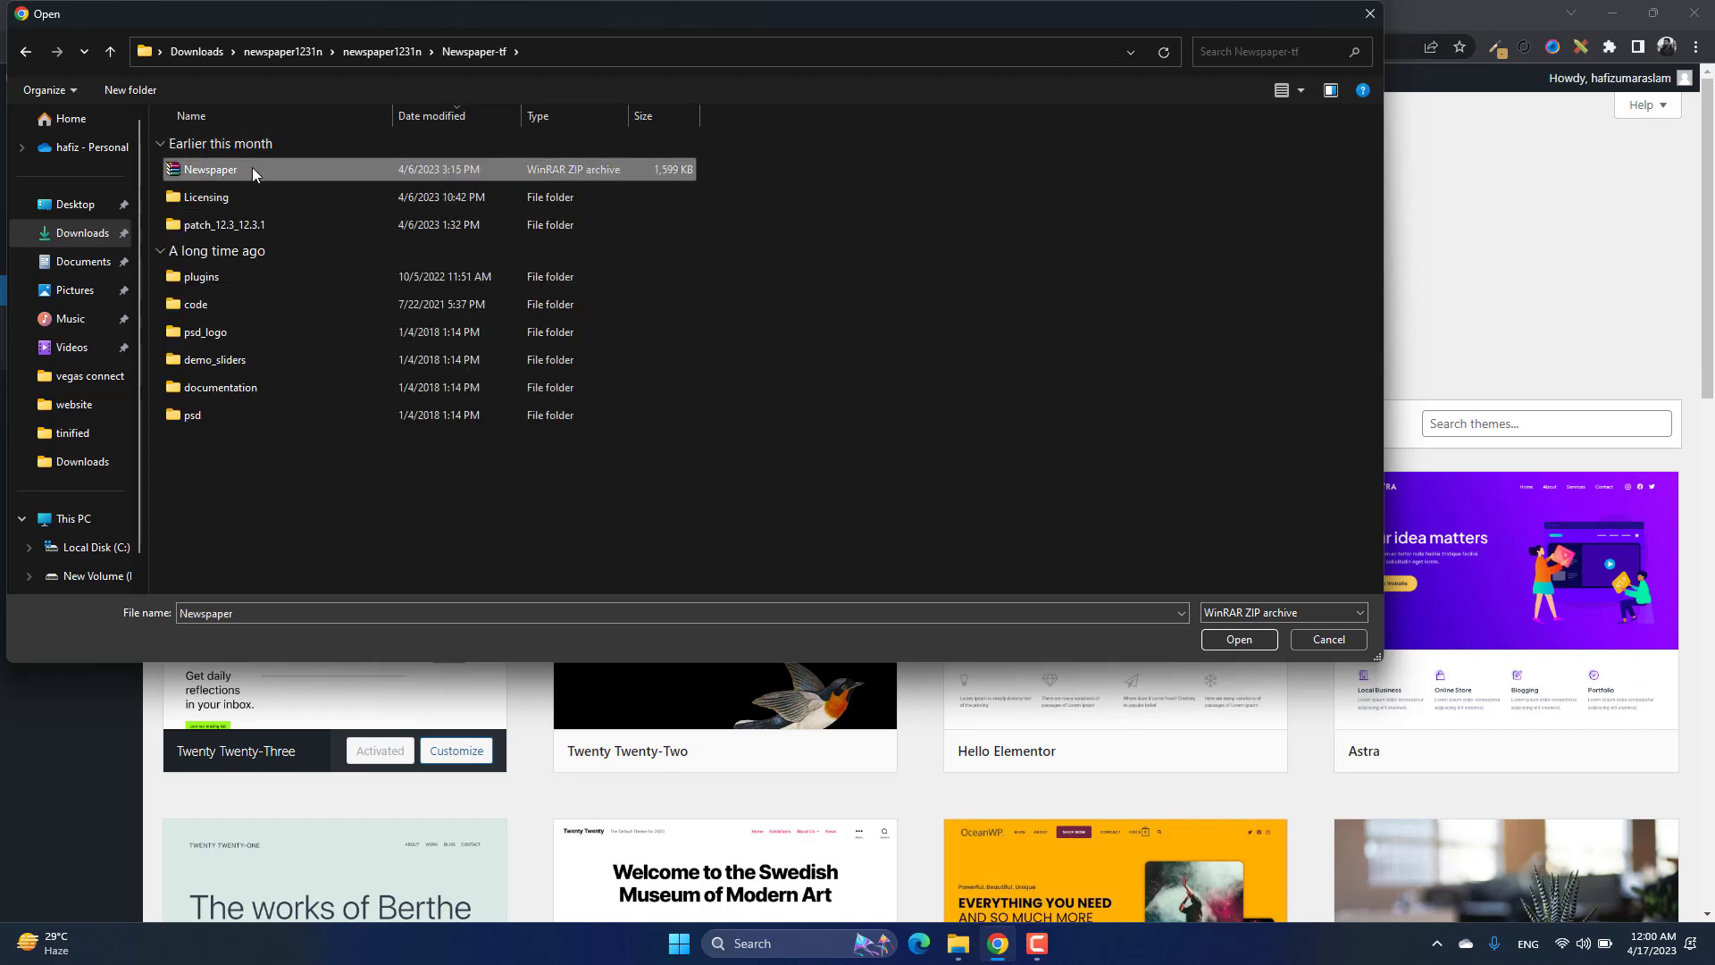
left_click(1231, 640)
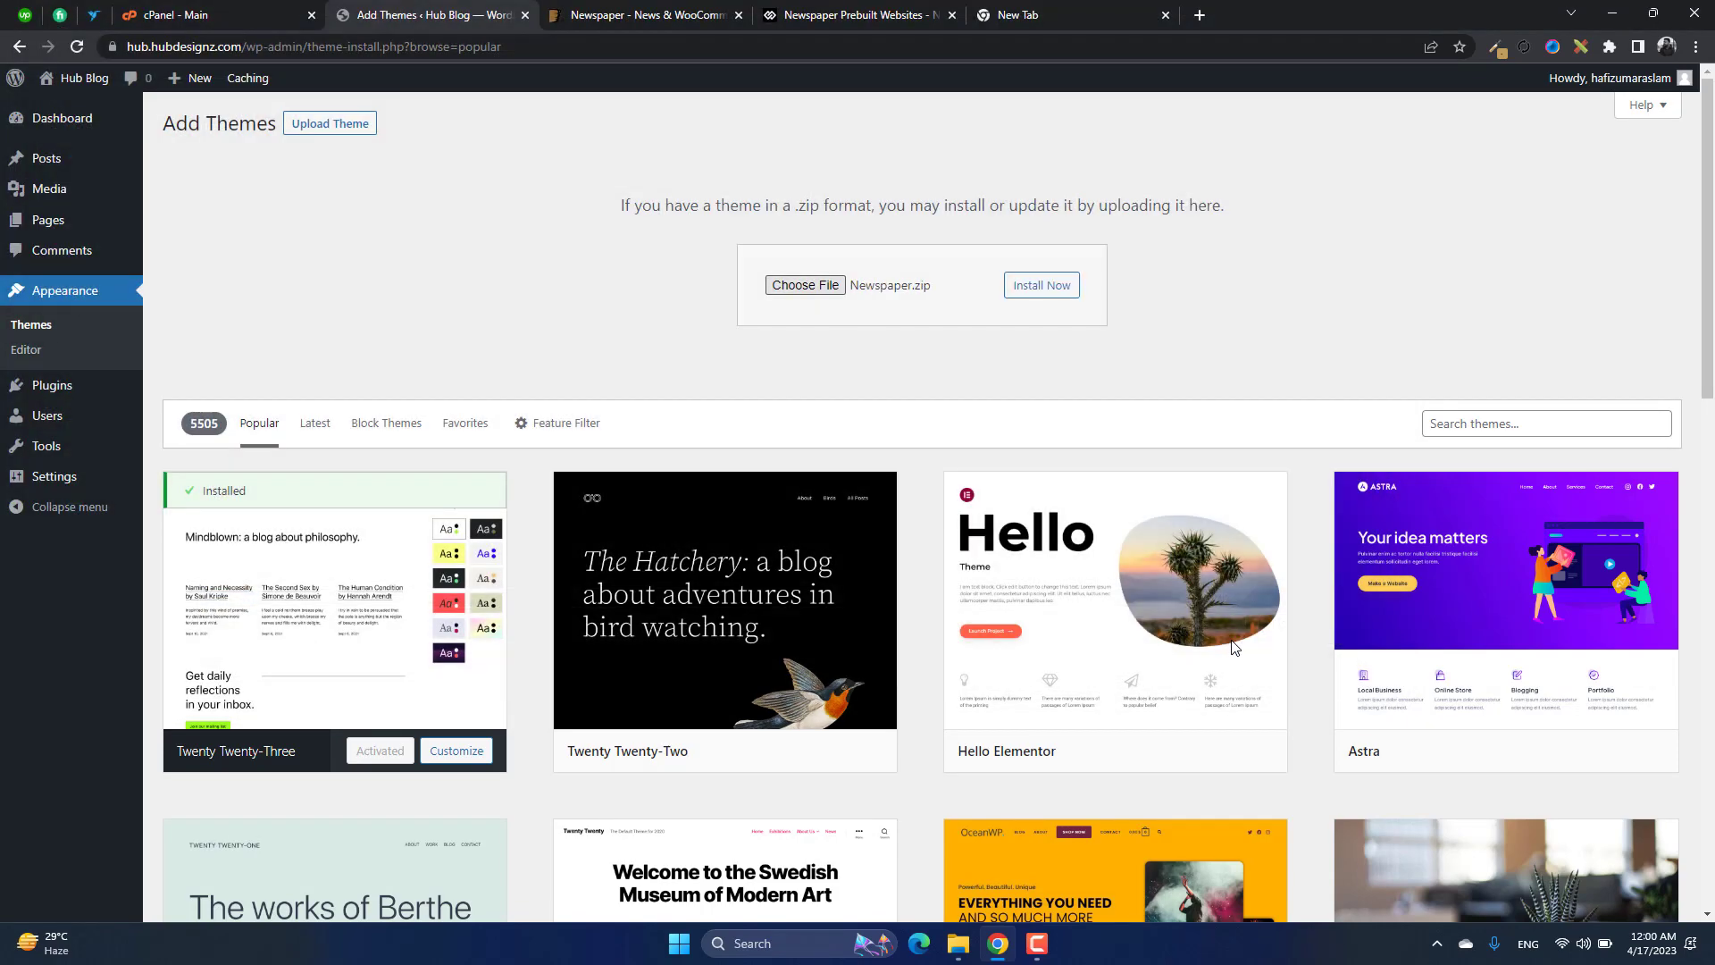
left_click(1046, 280)
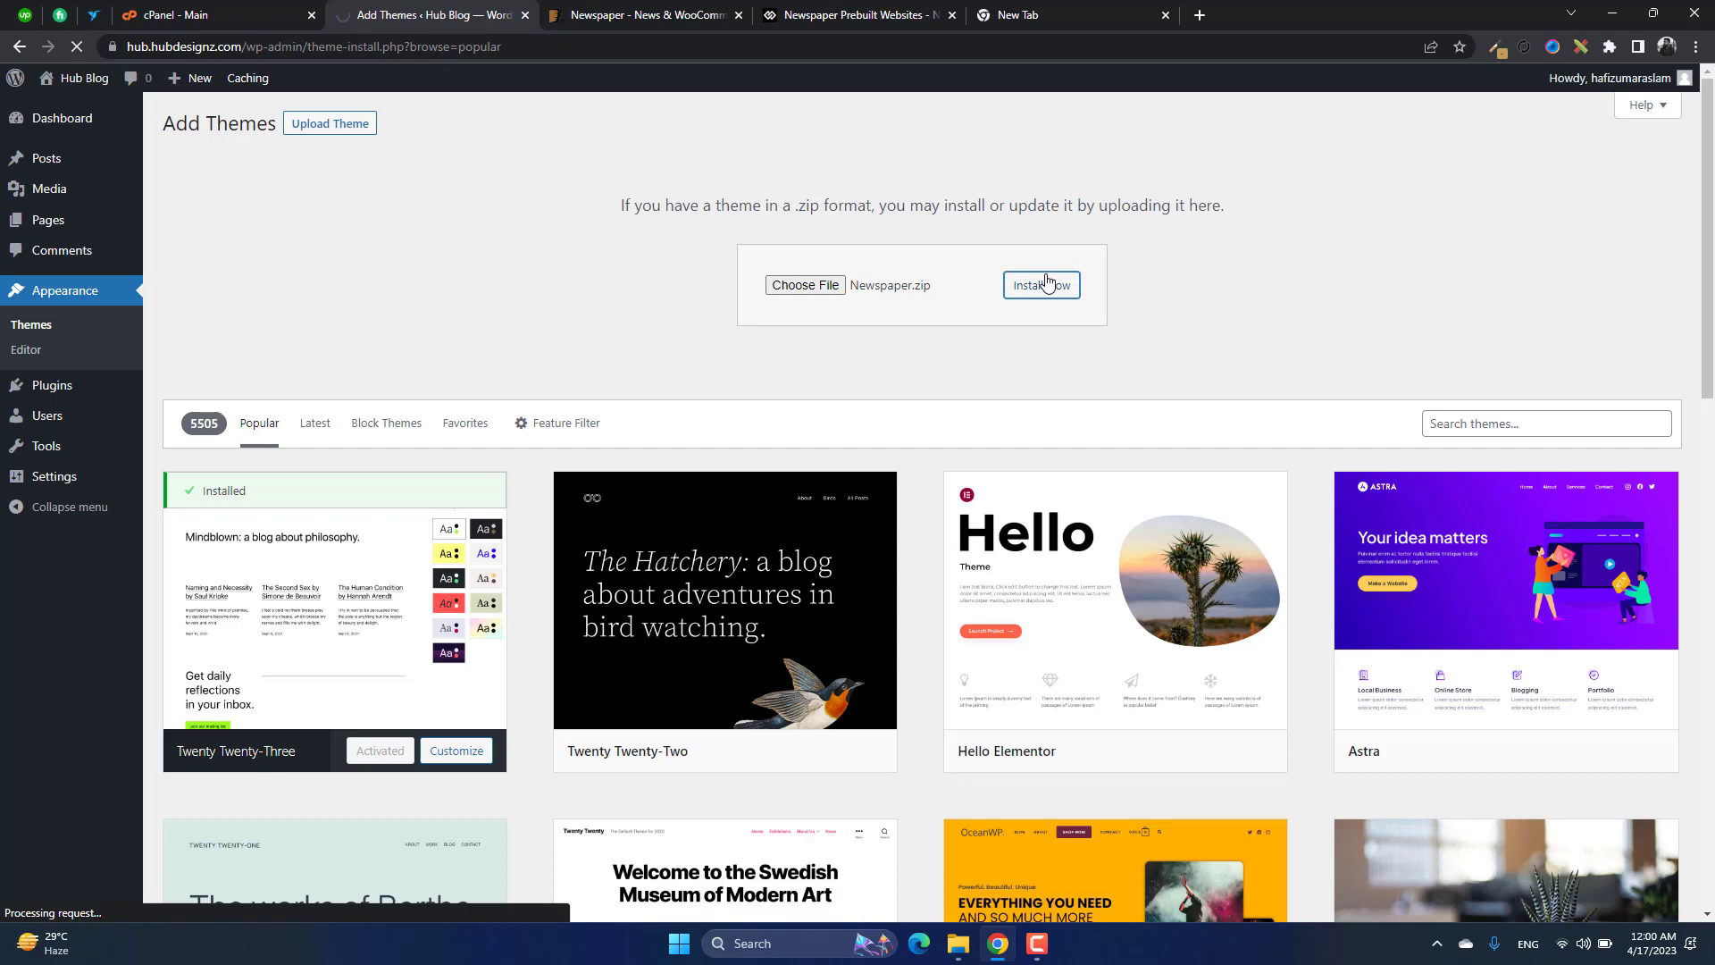
- Switch to the ThemeForest item page and examine the Newspaper theme's features, WooCommerce eShop designs and Performance Optimizer results
left_click(678, 15)
scroll(600, 639, "down", 10)
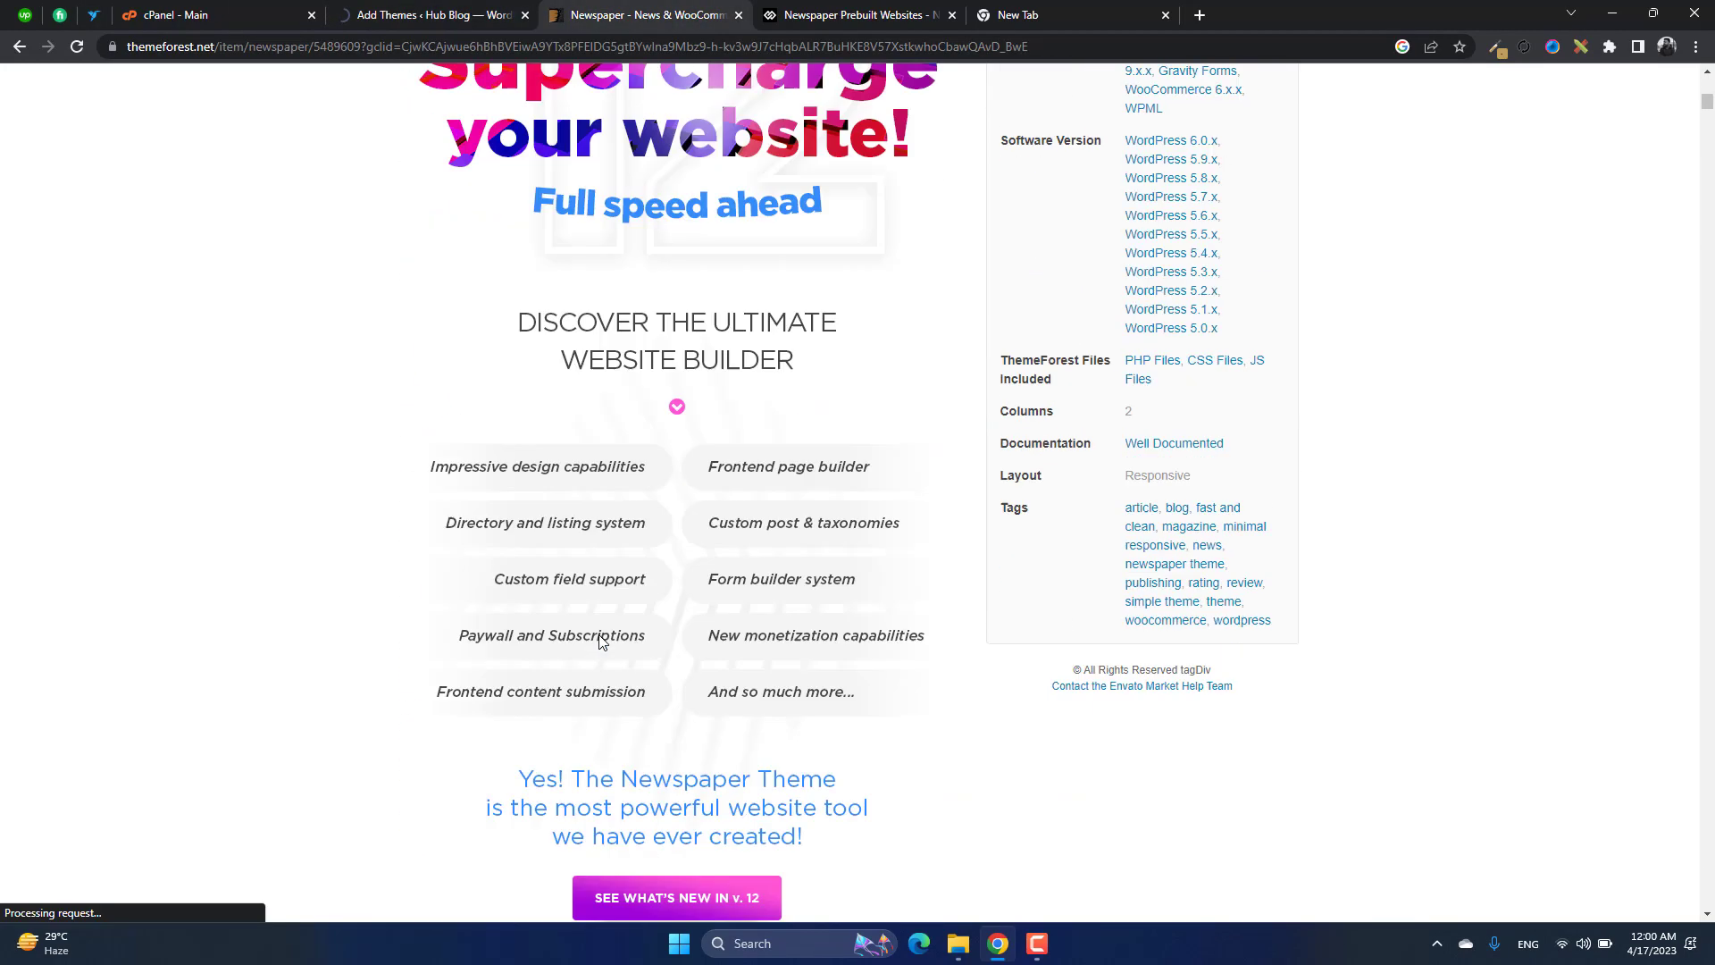
scroll(600, 639, "down", 20)
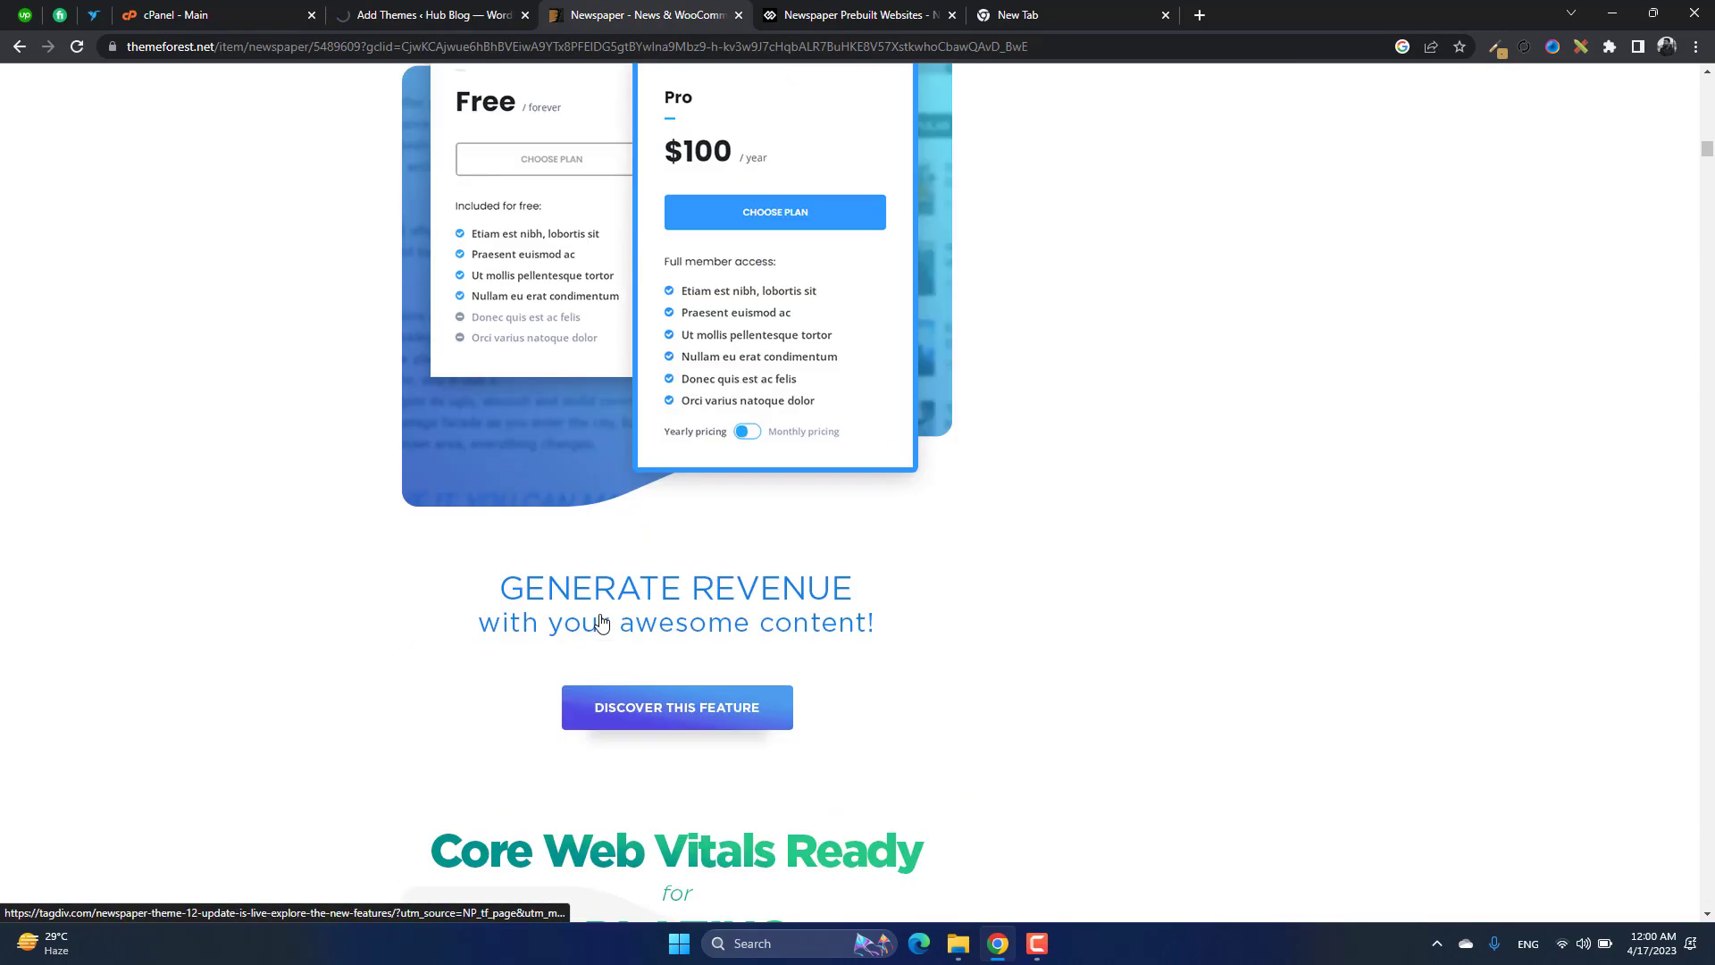
scroll(600, 622, "down", 20)
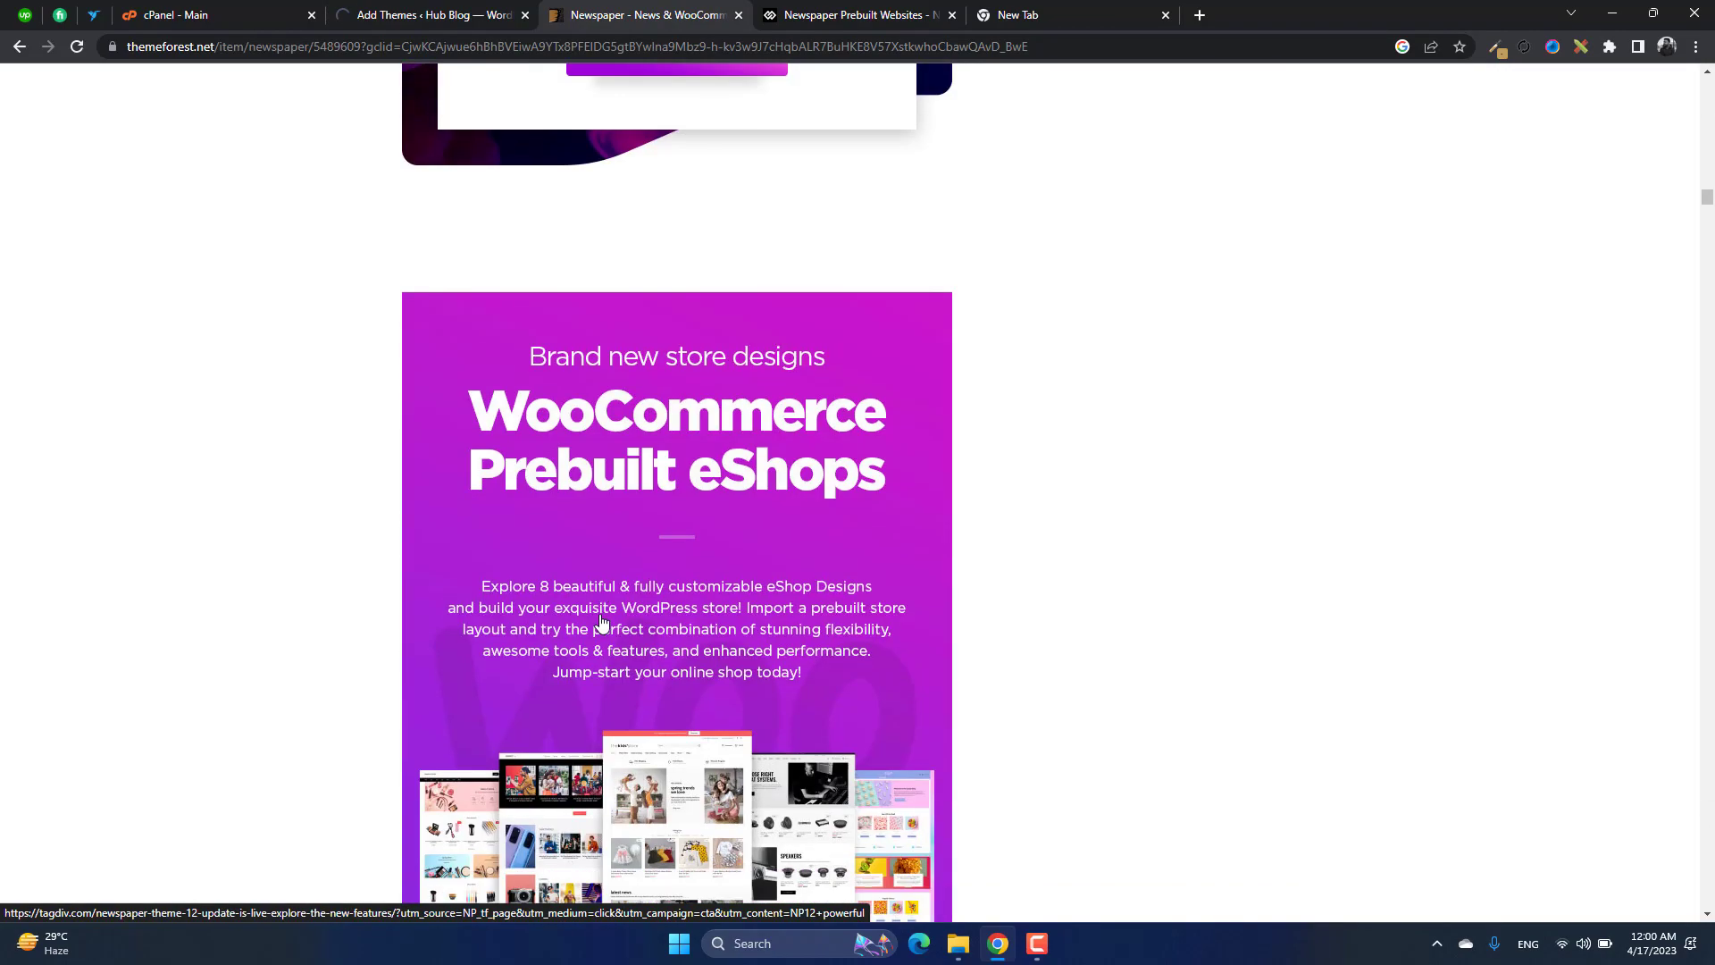
scroll(600, 622, "down", 20)
scroll(600, 623, "up", 6)
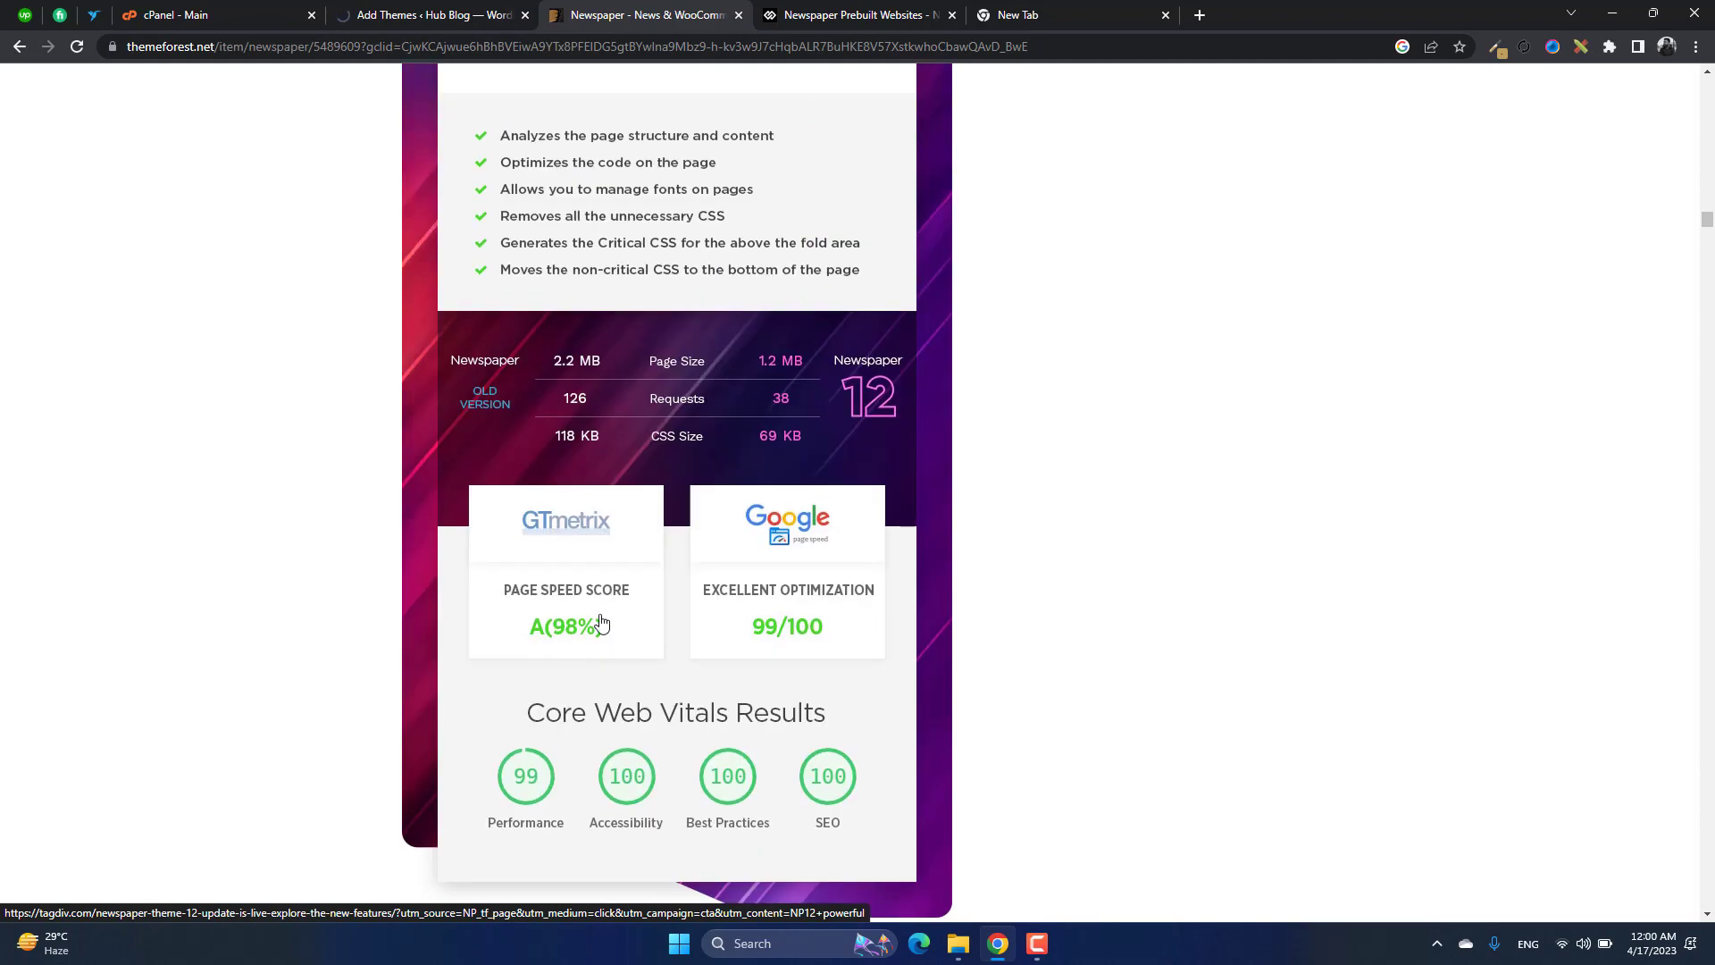
scroll(479, 559, "up", 6)
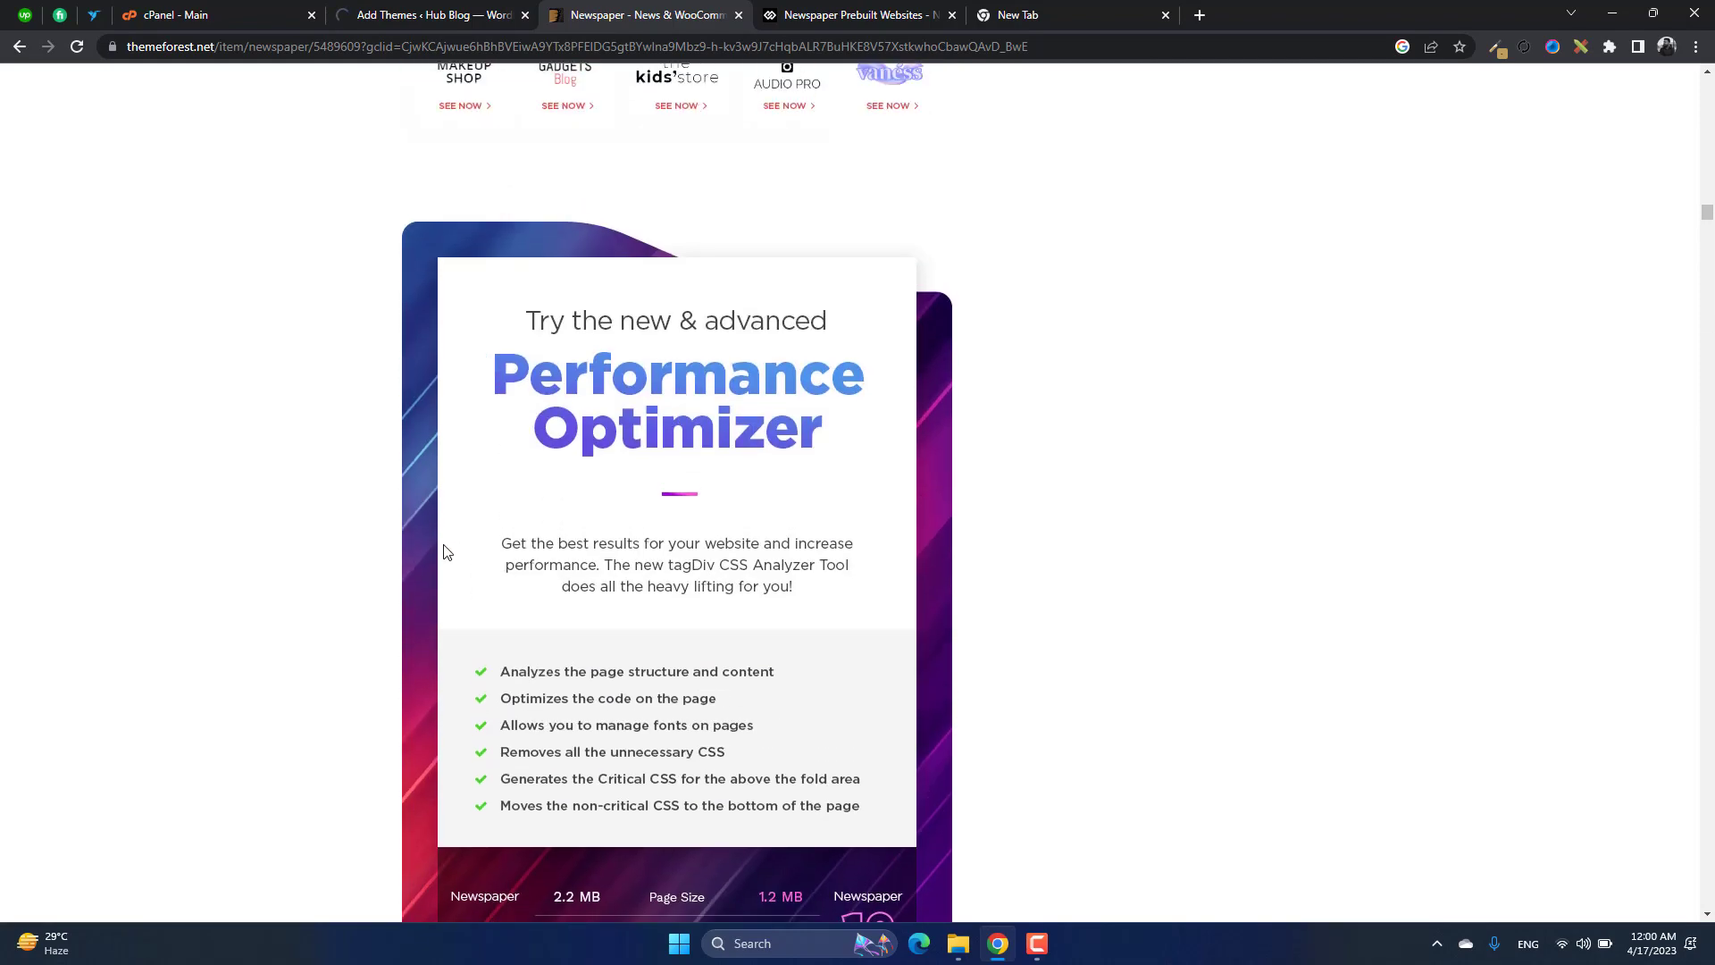
scroll(498, 547, "down", 8)
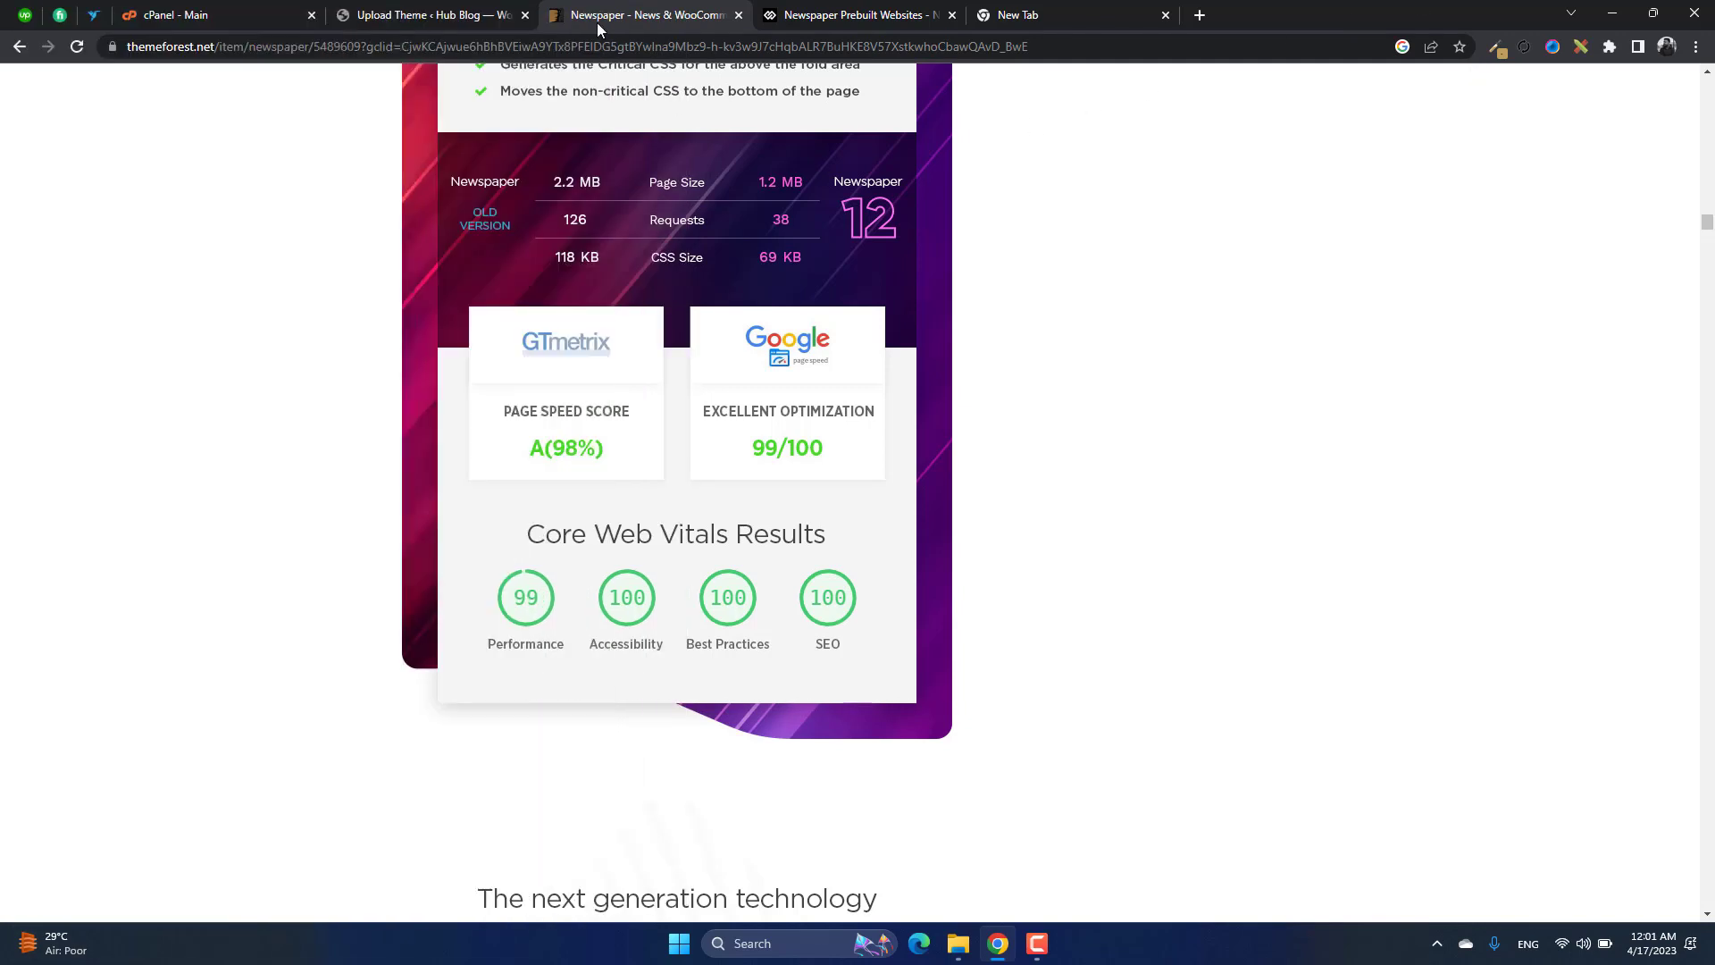
- Return to the Hub Blog theme installation page and activate the Newspaper theme
left_click(490, 7)
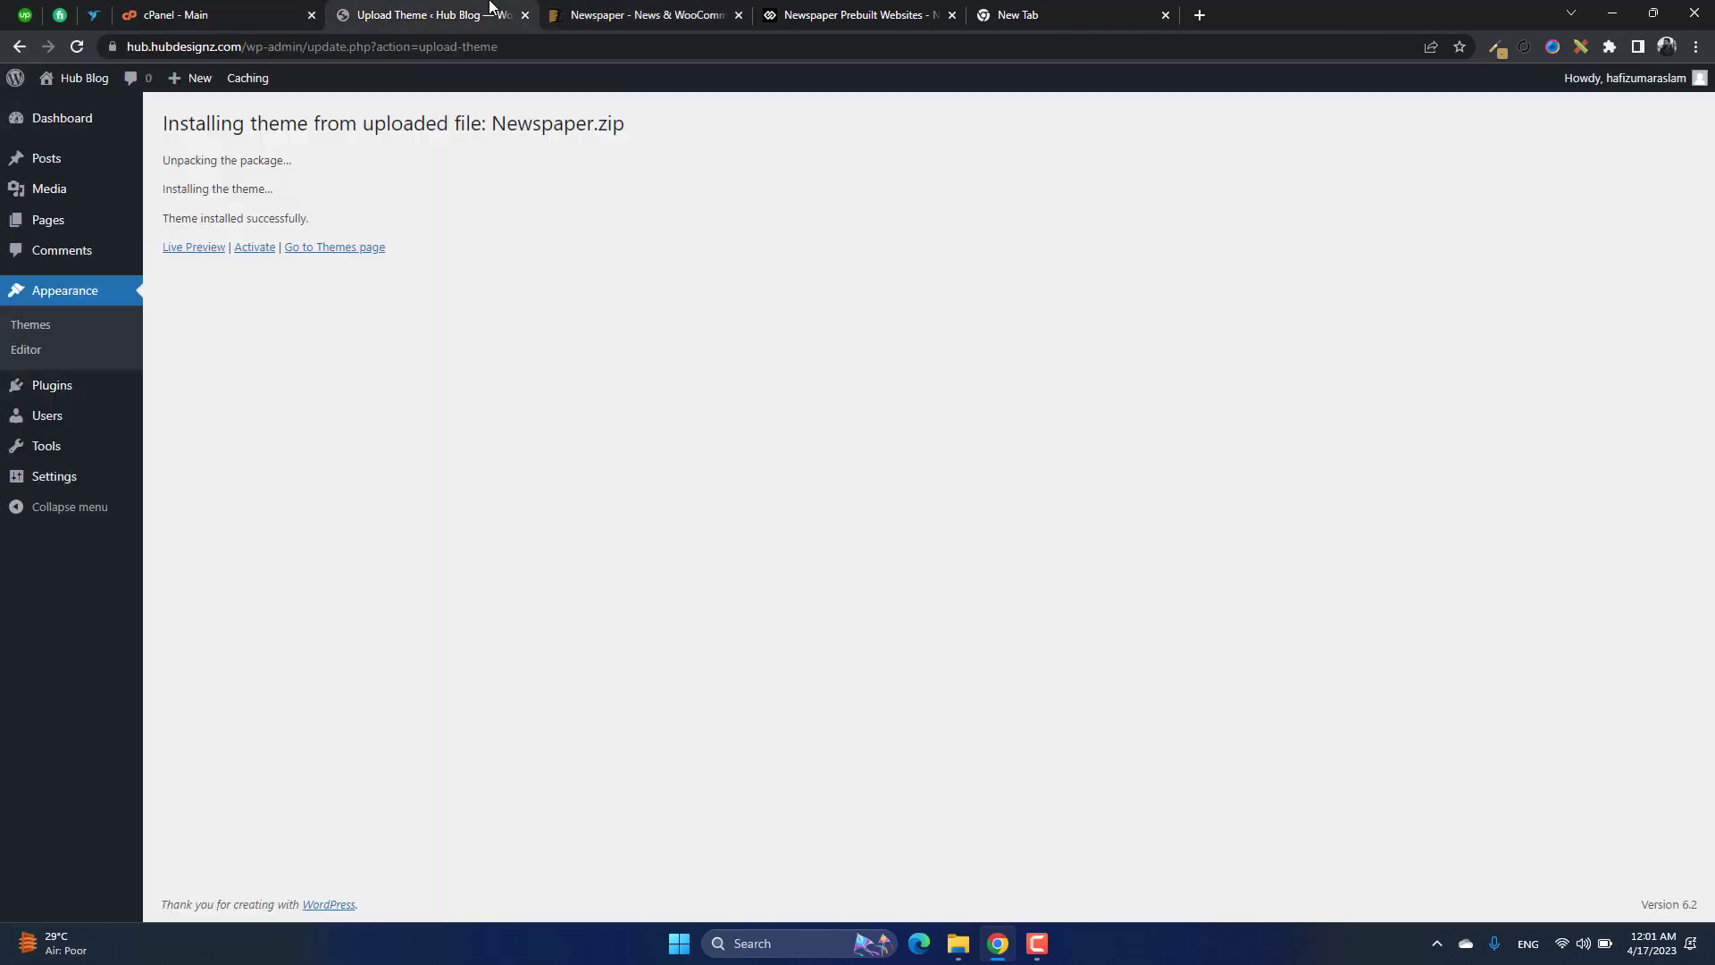
left_click(259, 248)
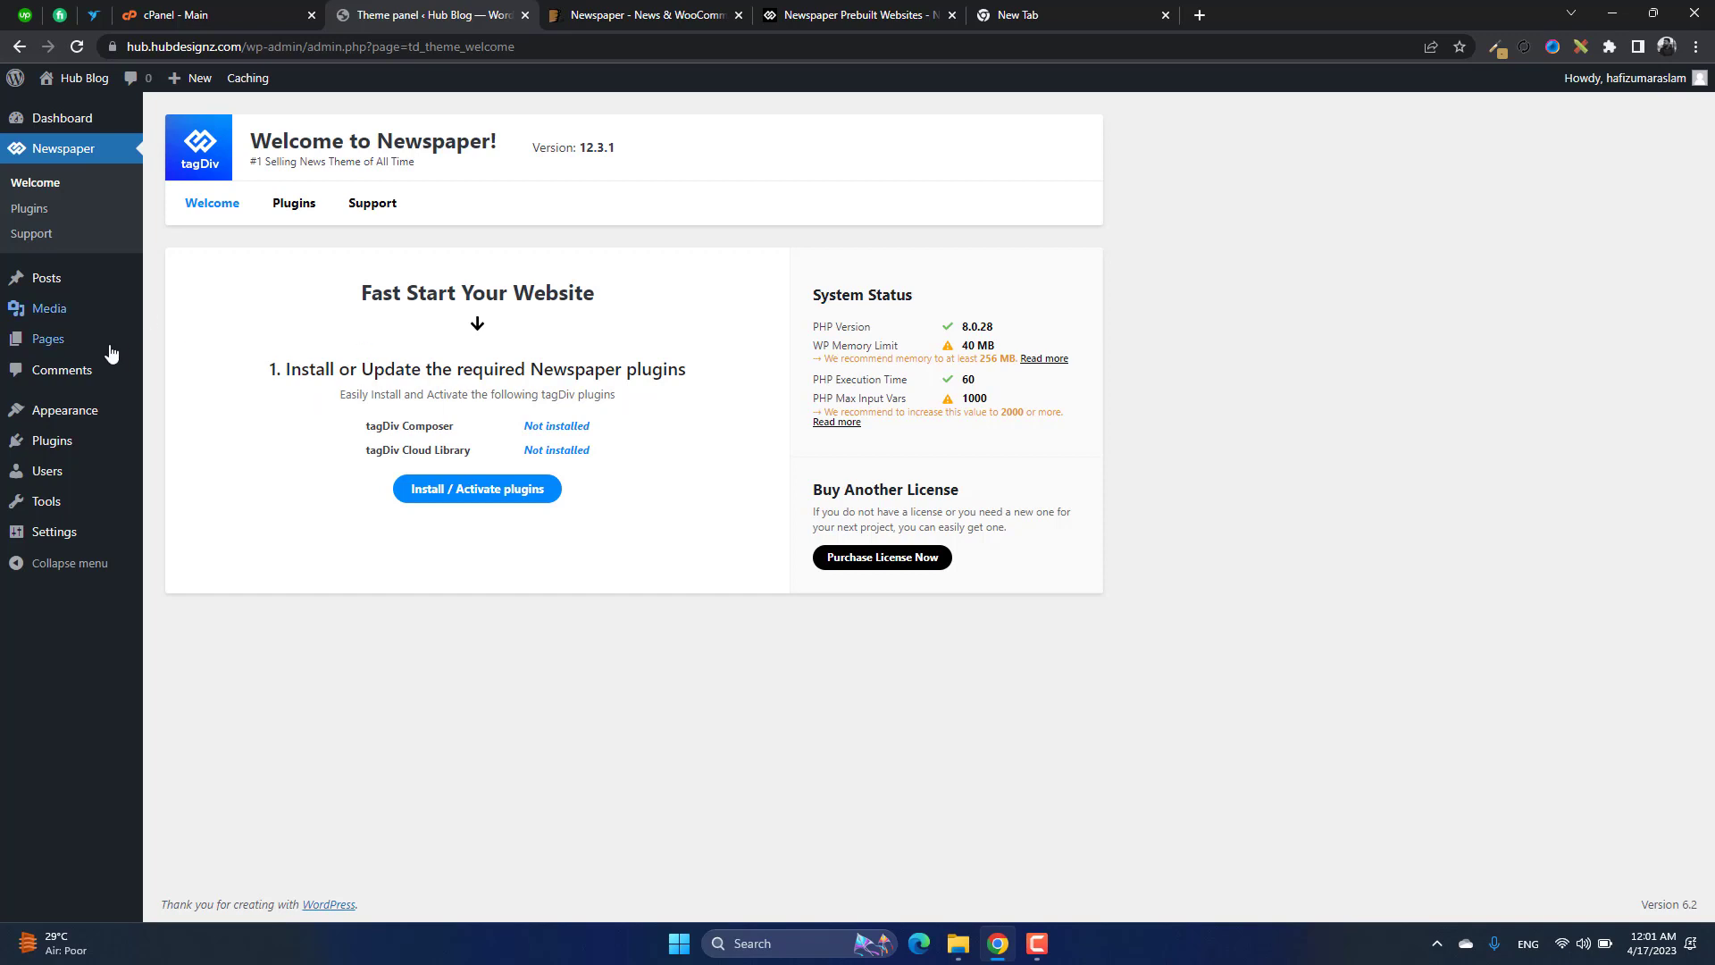
- Reactivate the Twenty Twenty-Three theme and delete the Newspaper theme from the installed themes
left_click(81, 427)
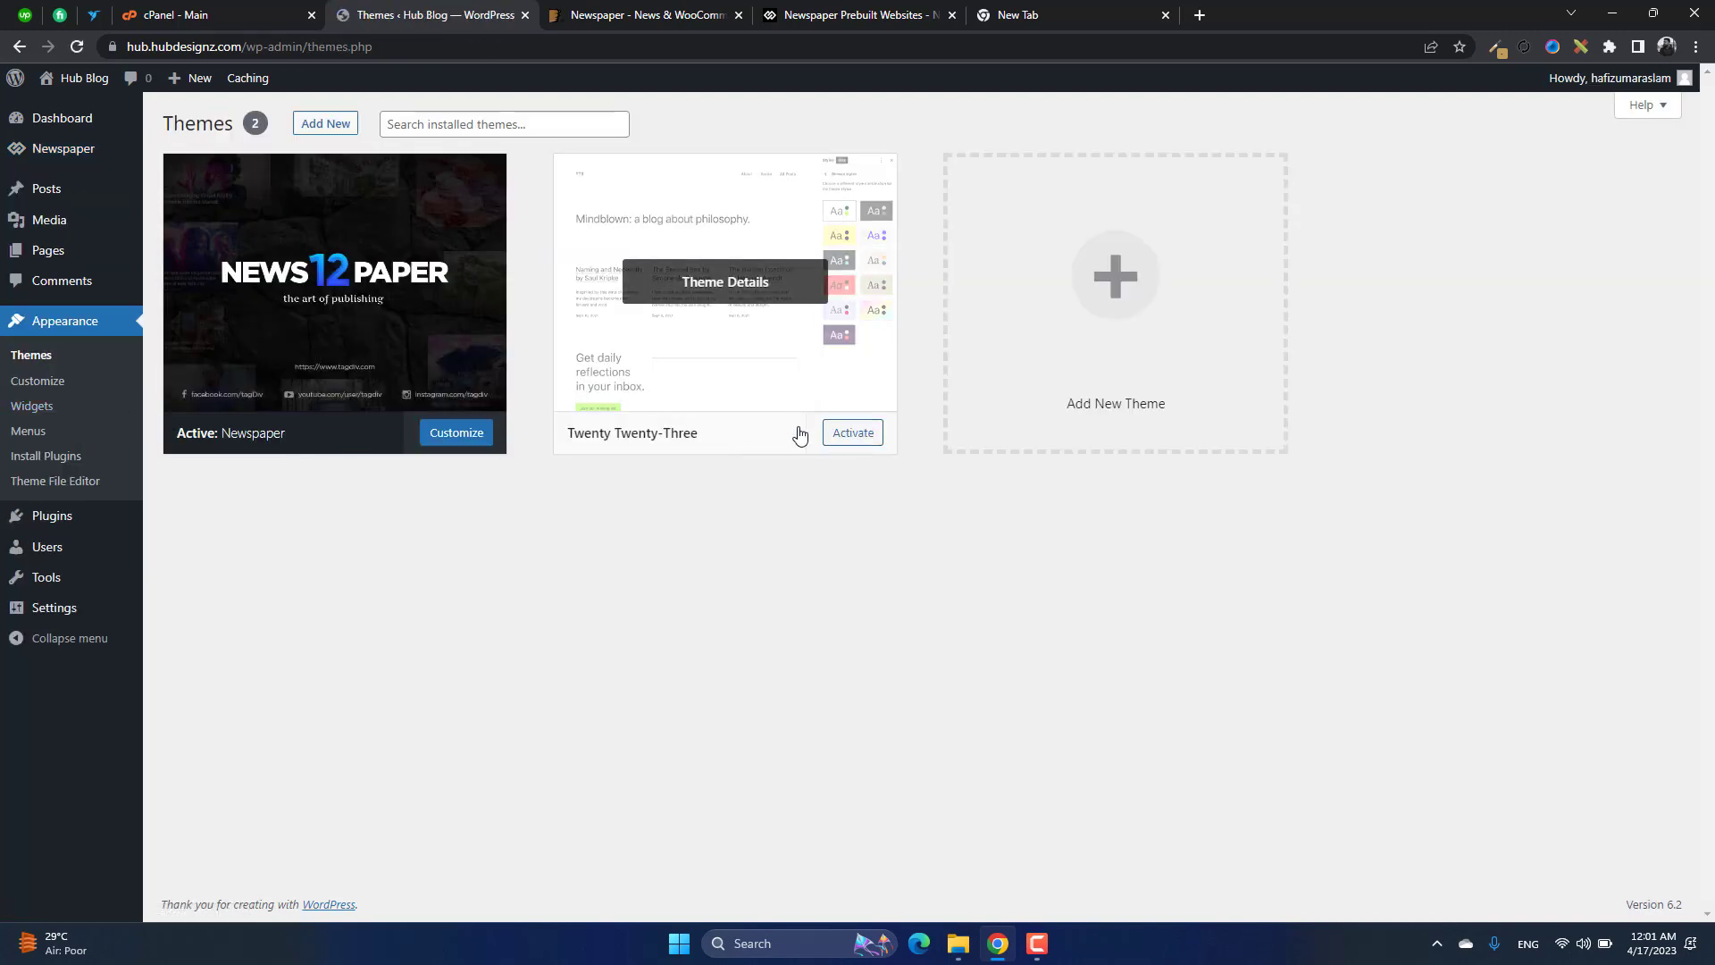
left_click(856, 433)
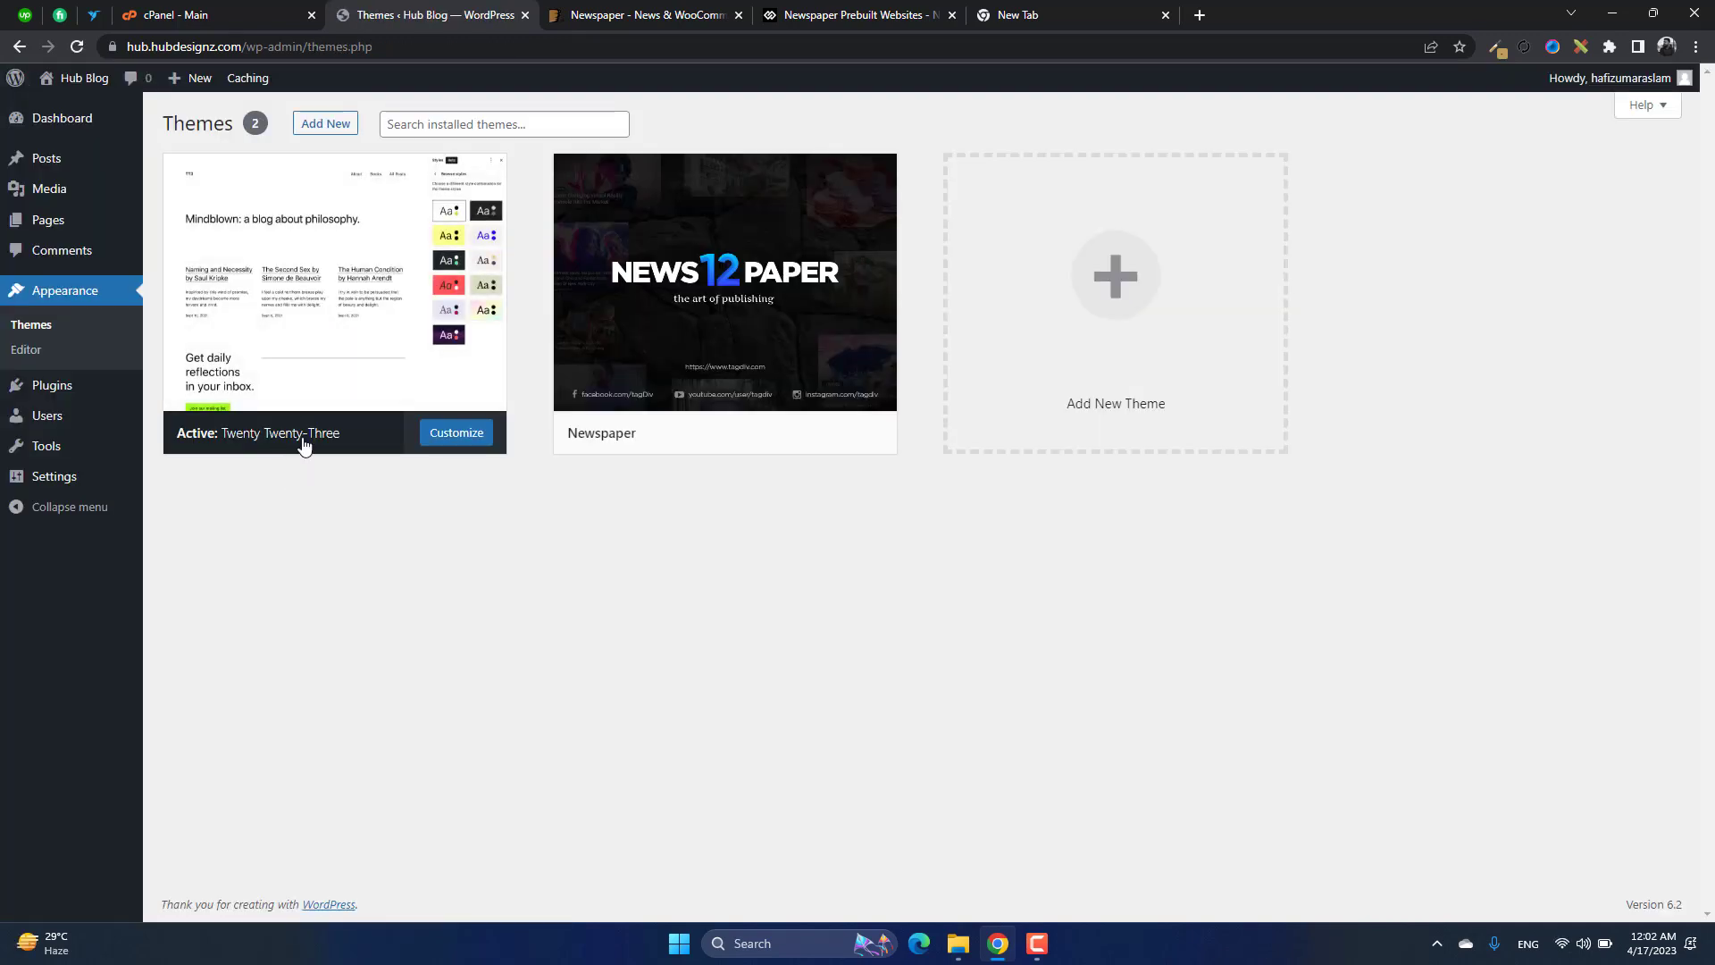
left_click(689, 433)
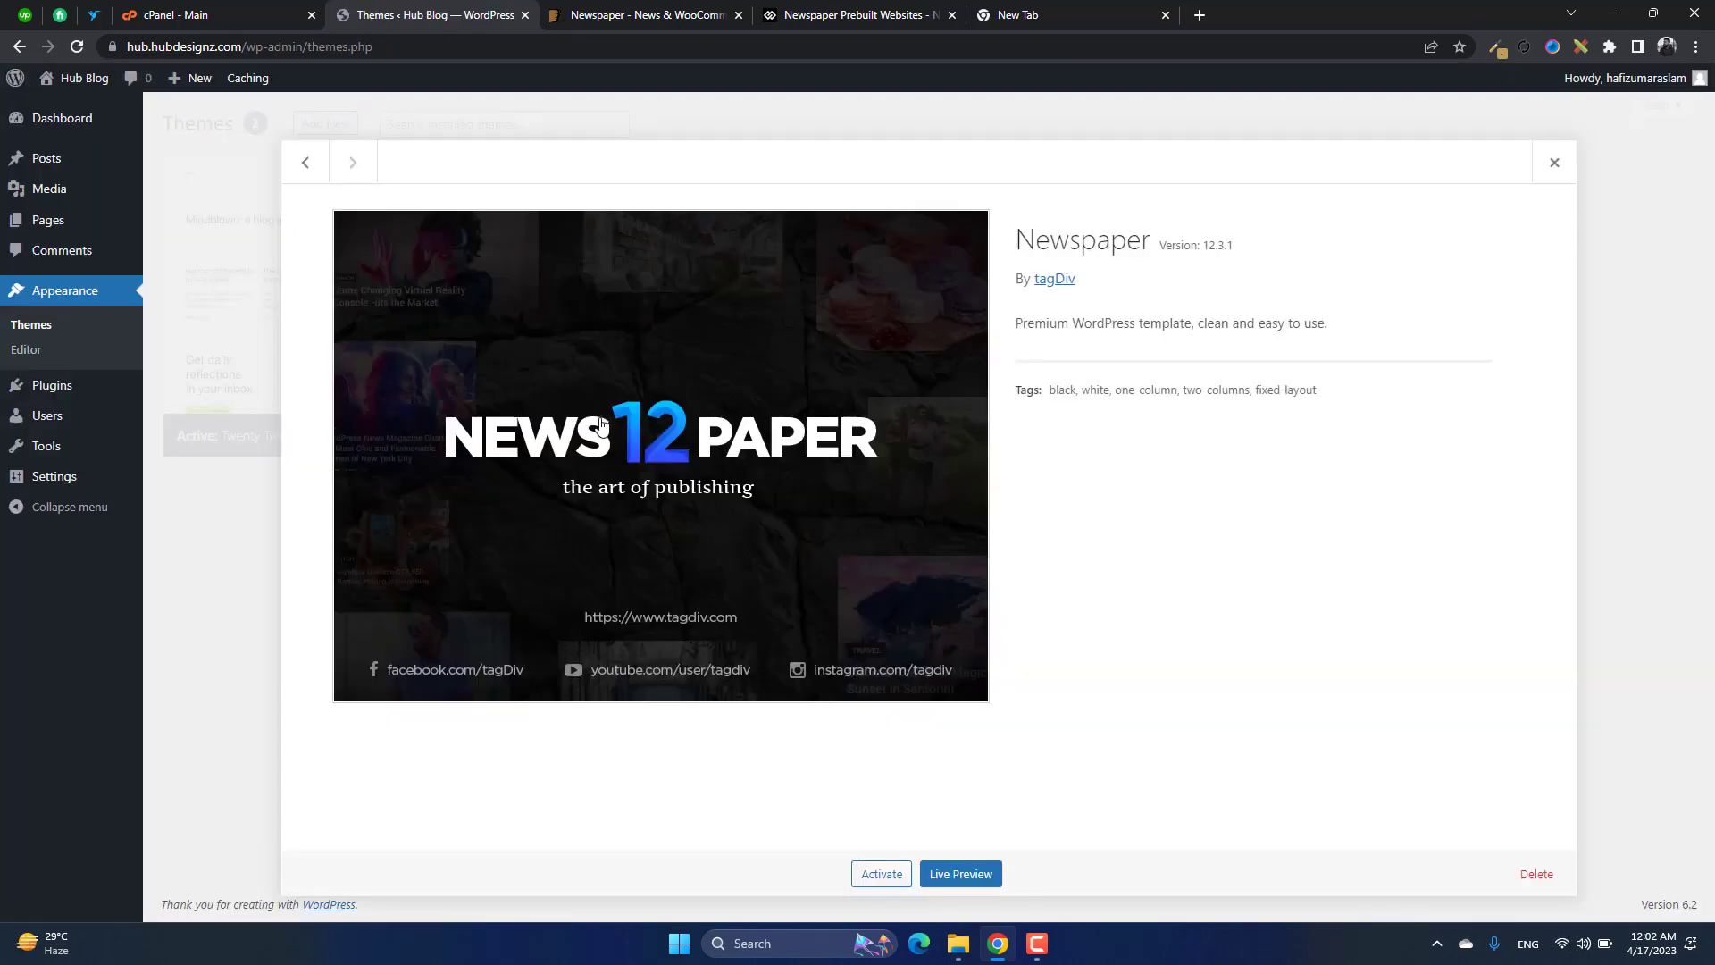
left_click(1533, 893)
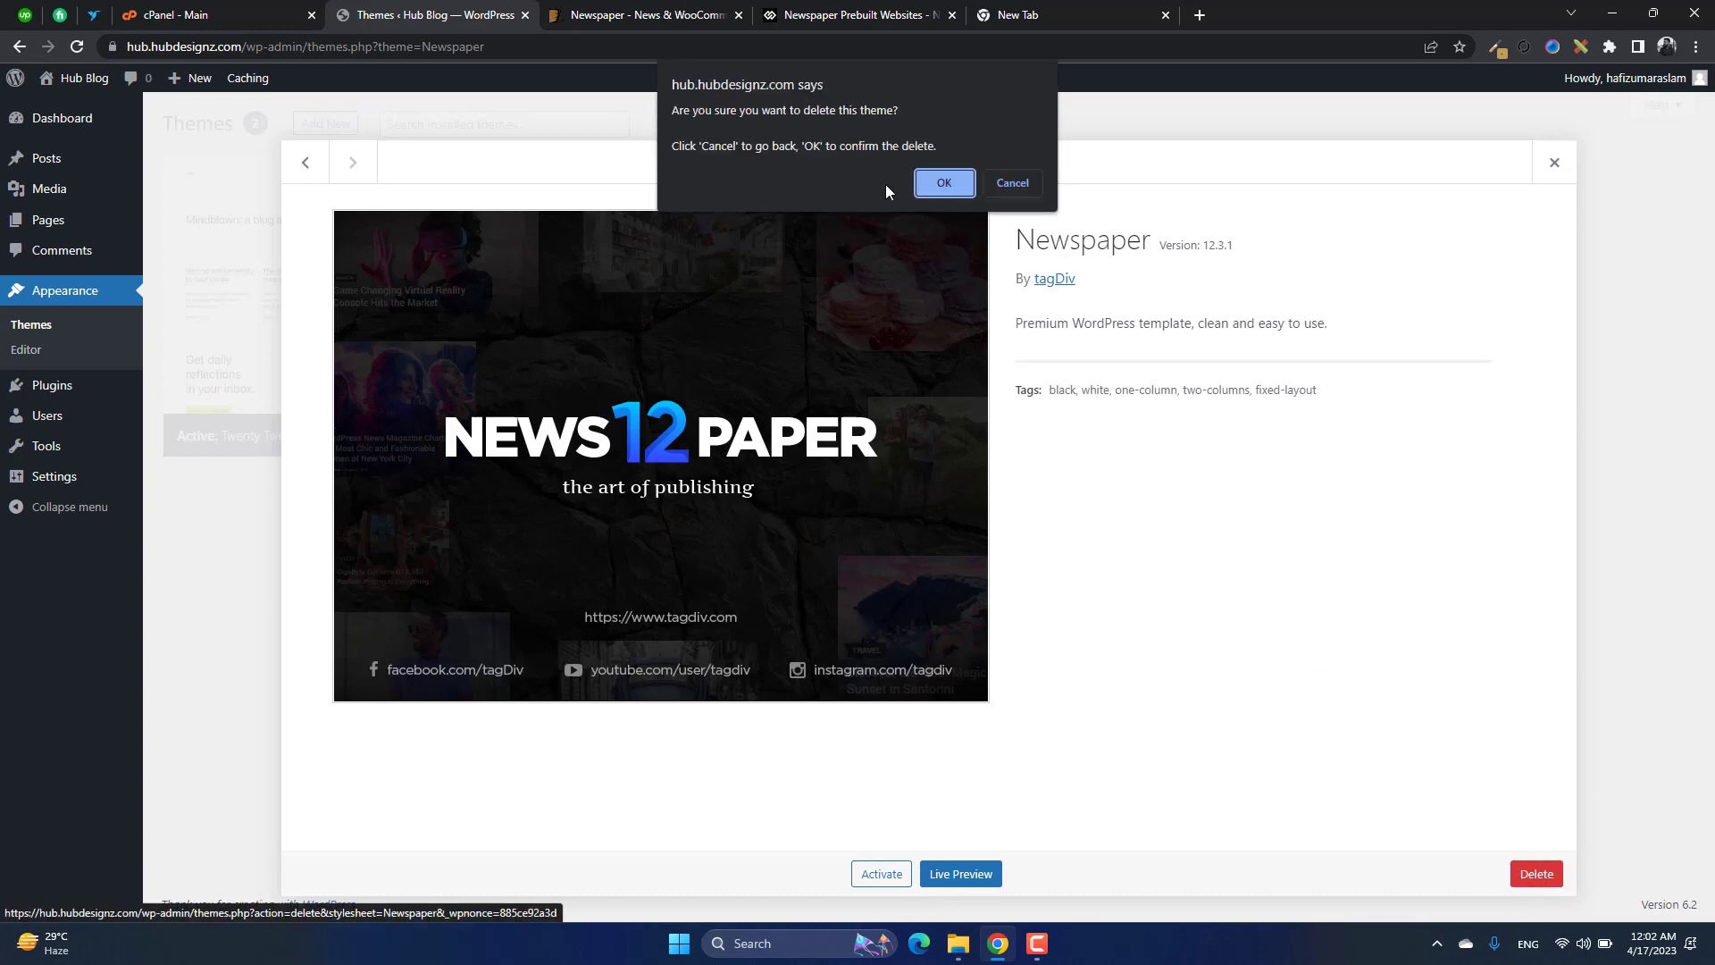
left_click(946, 184)
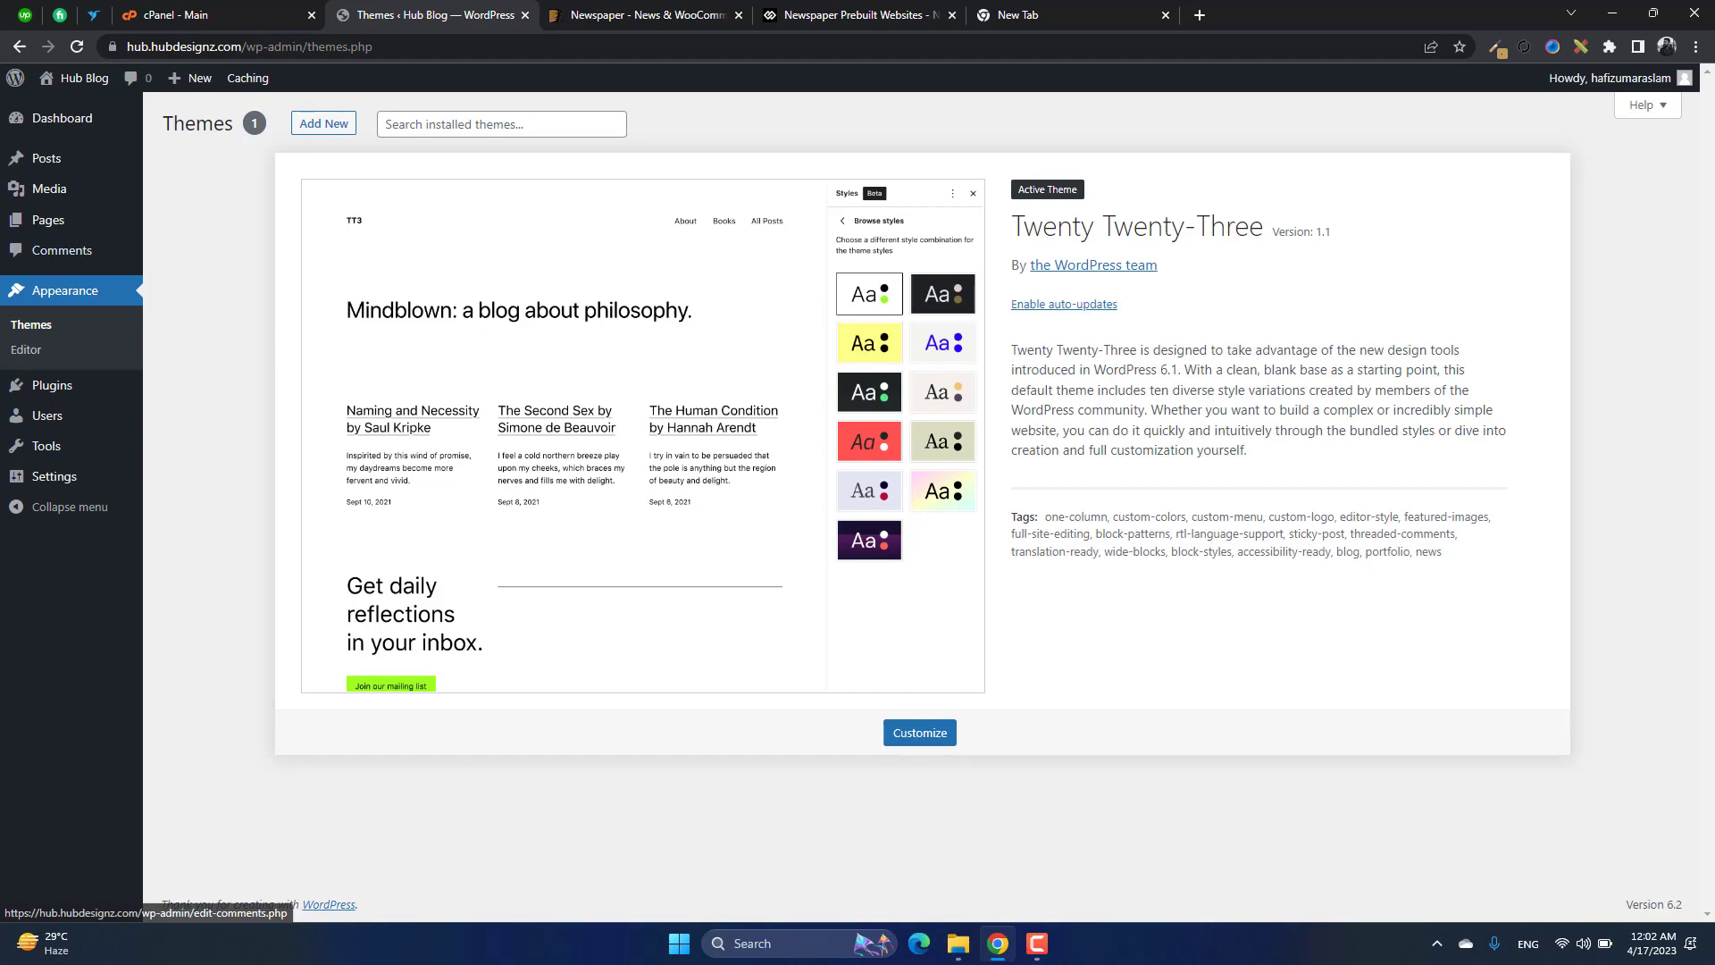
- Switch to cPanel and open the public_html/hub-hubdesignz-com/wp-content/themes folder in File Manager
left_click(190, 9)
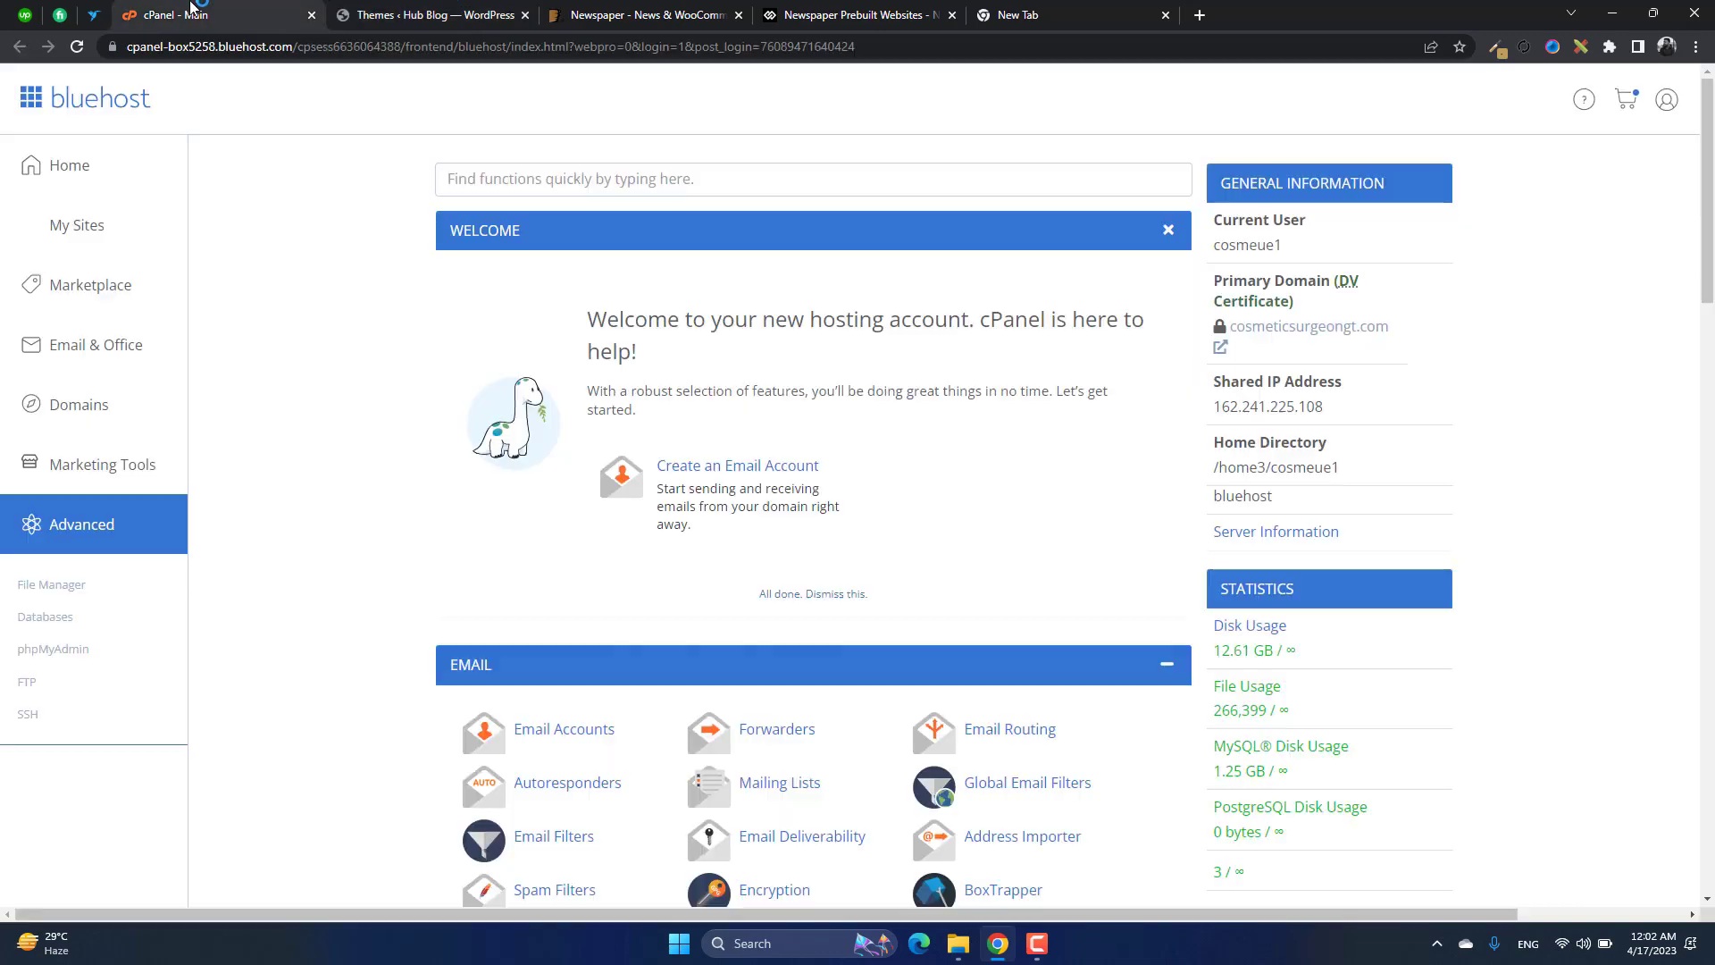
scroll(329, 462, "down", 15)
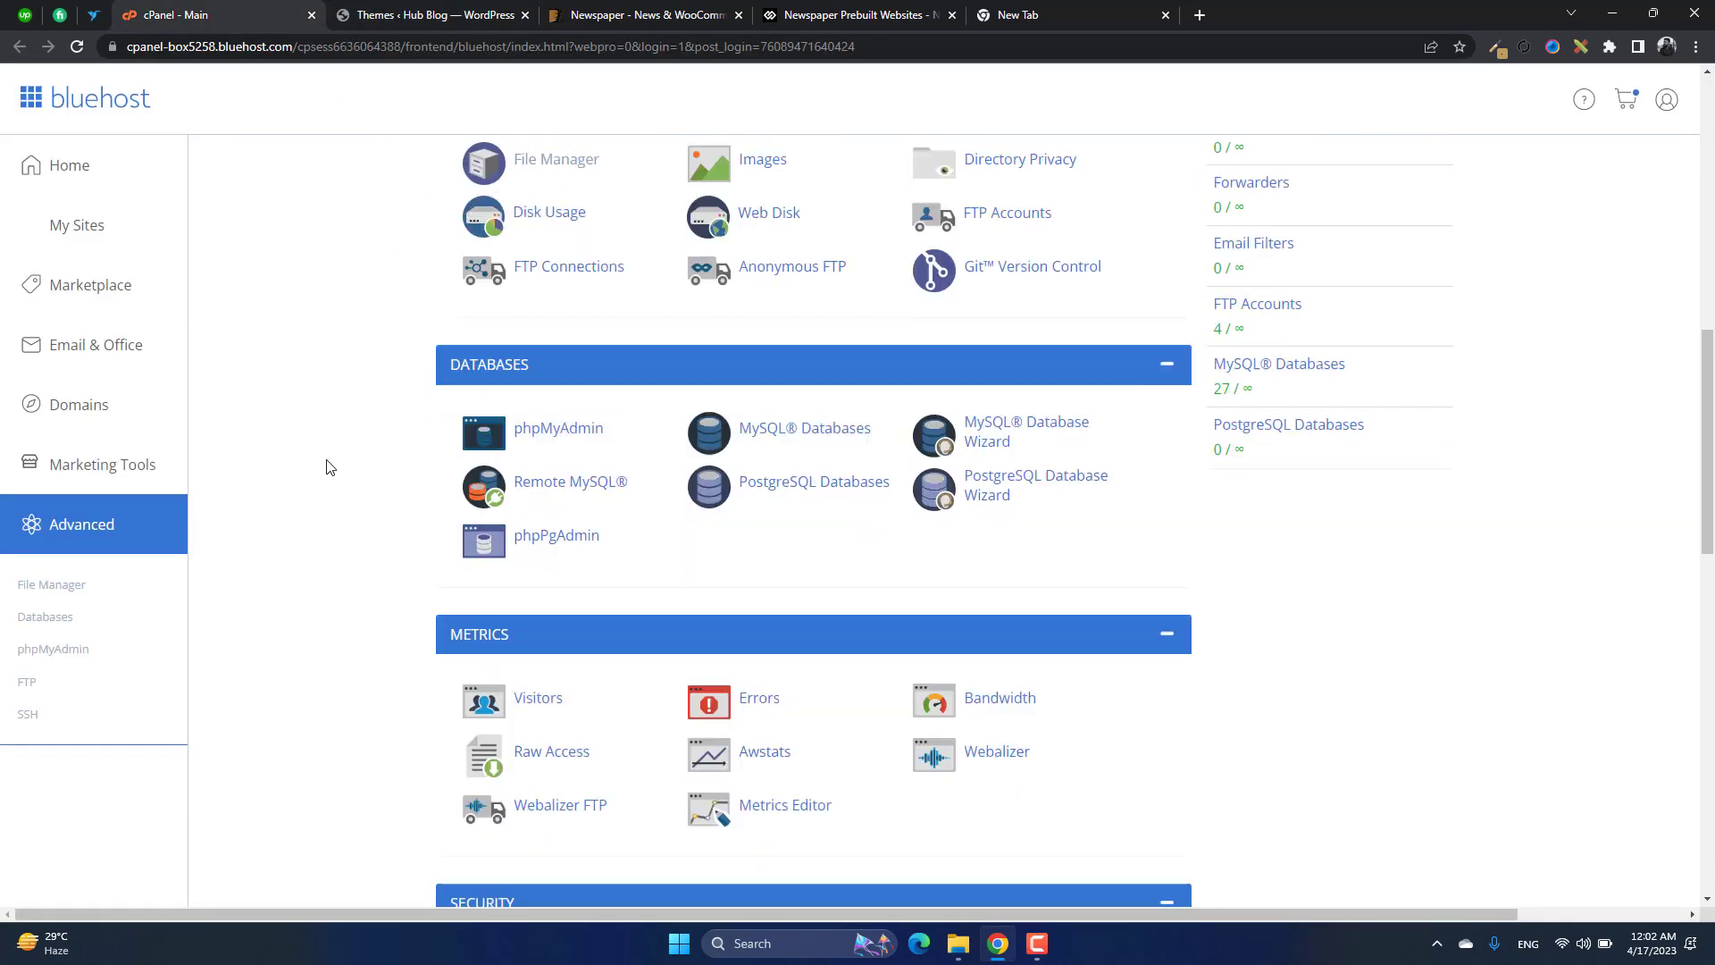
scroll(328, 465, "up", 6)
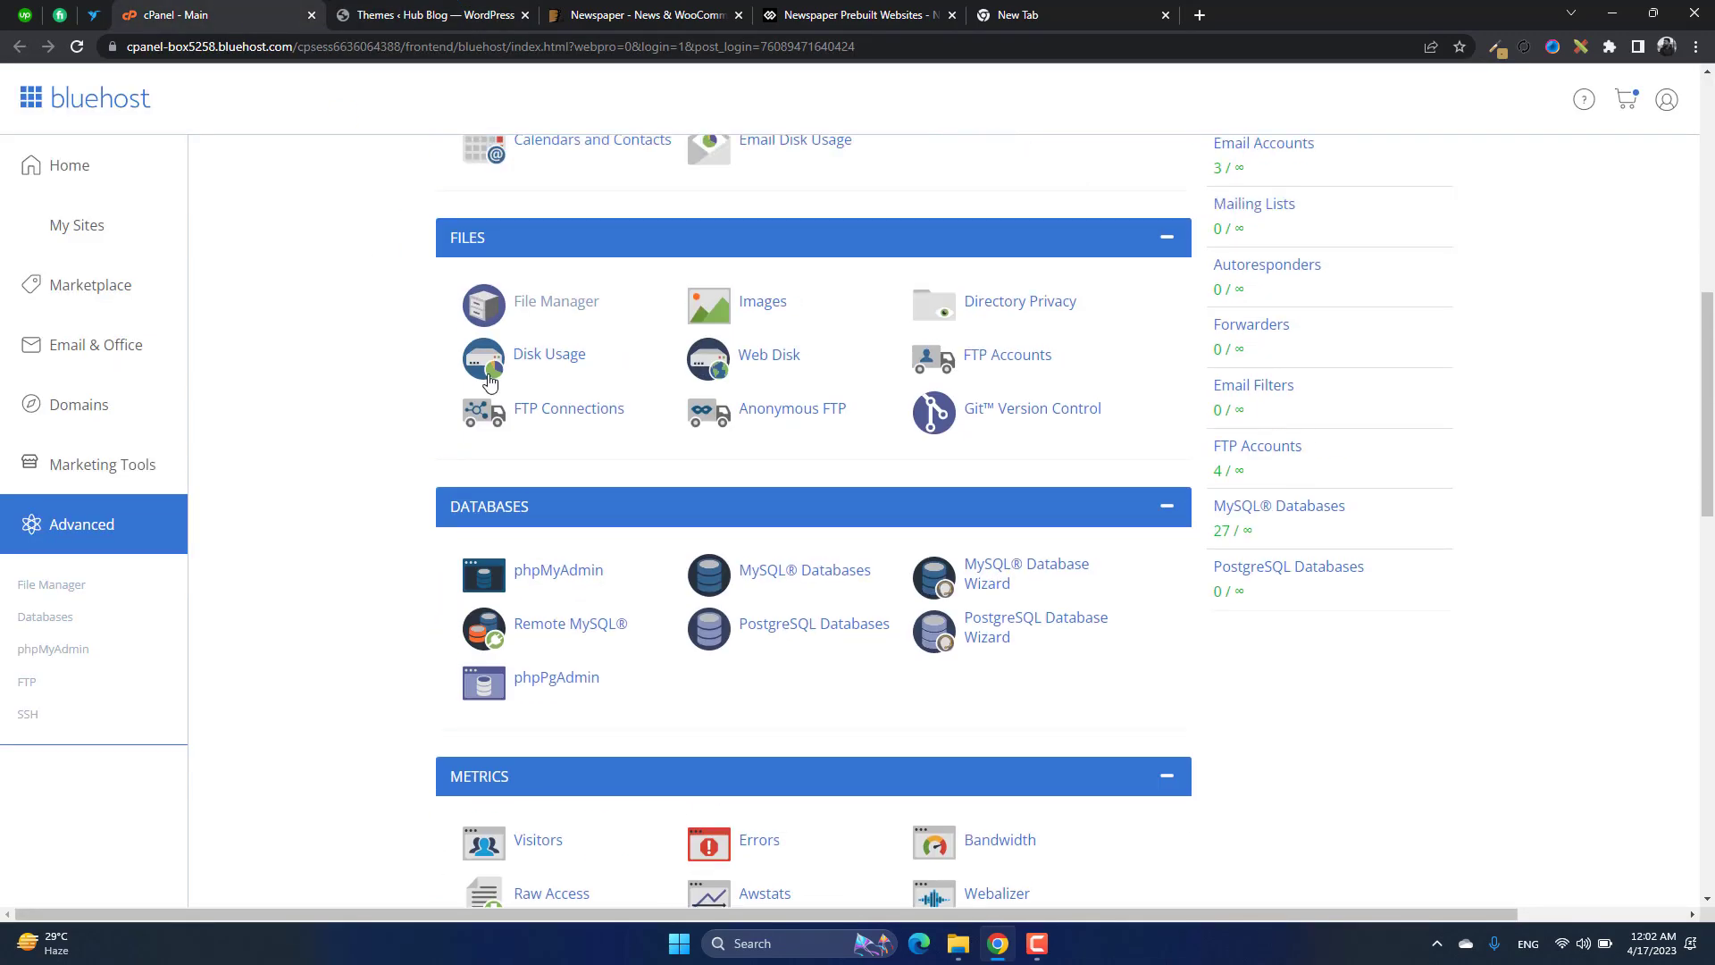
left_click(560, 316)
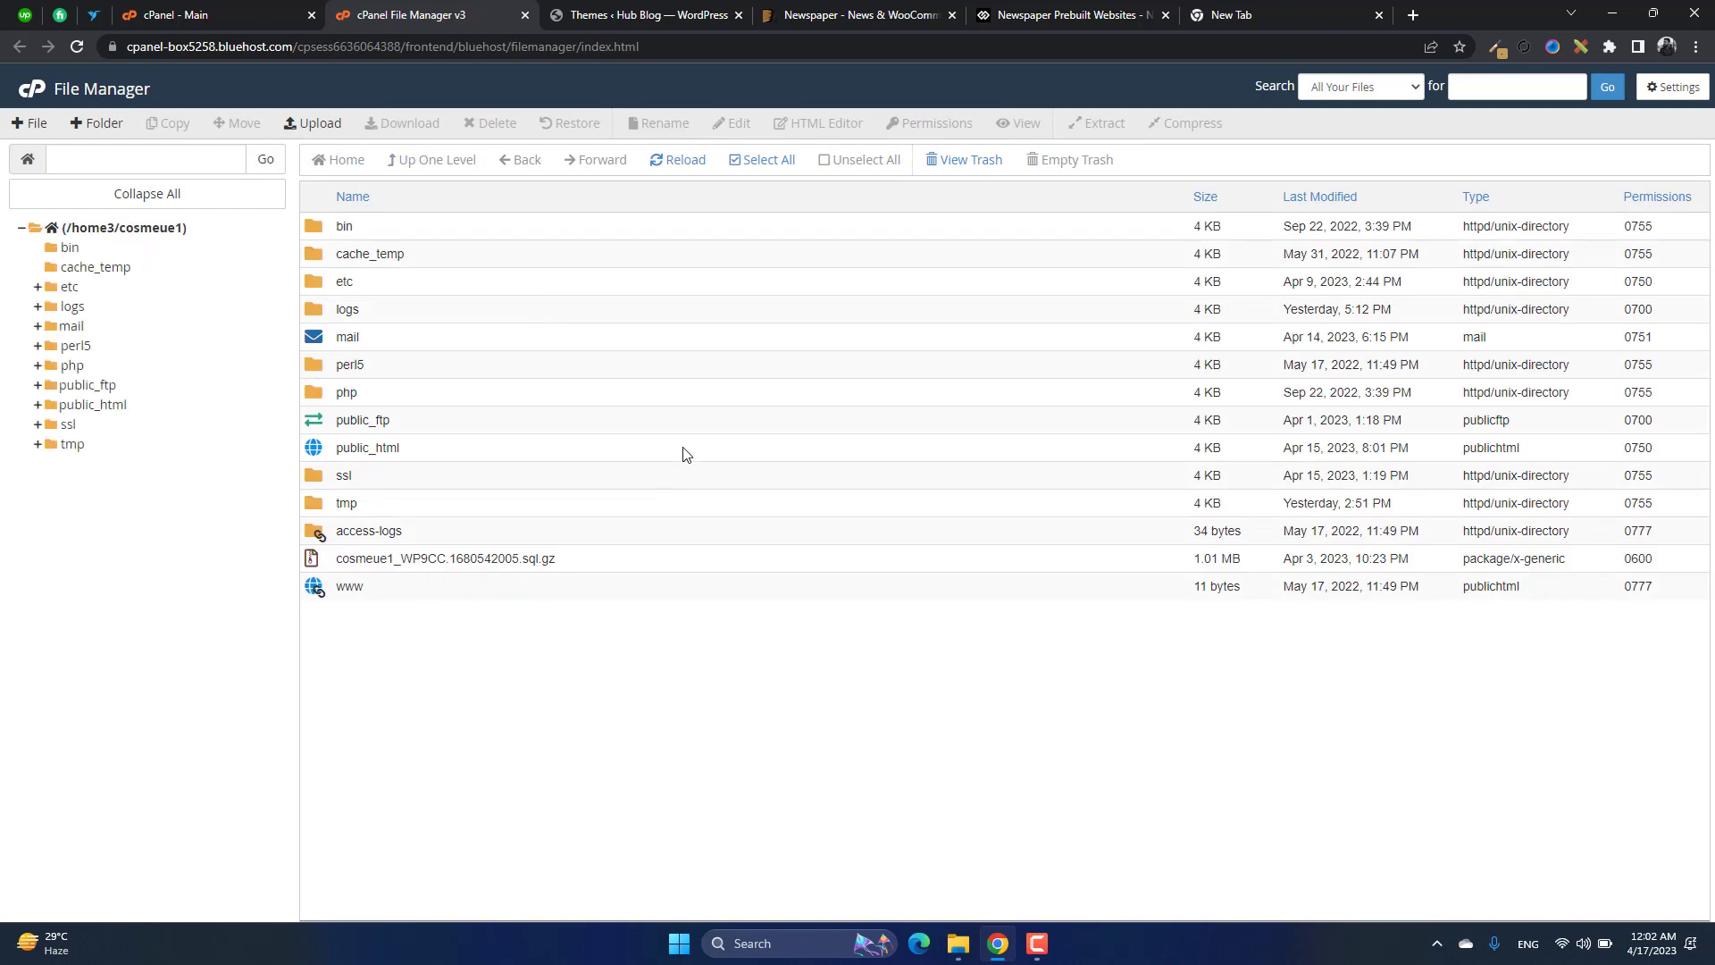
double_click(683, 453)
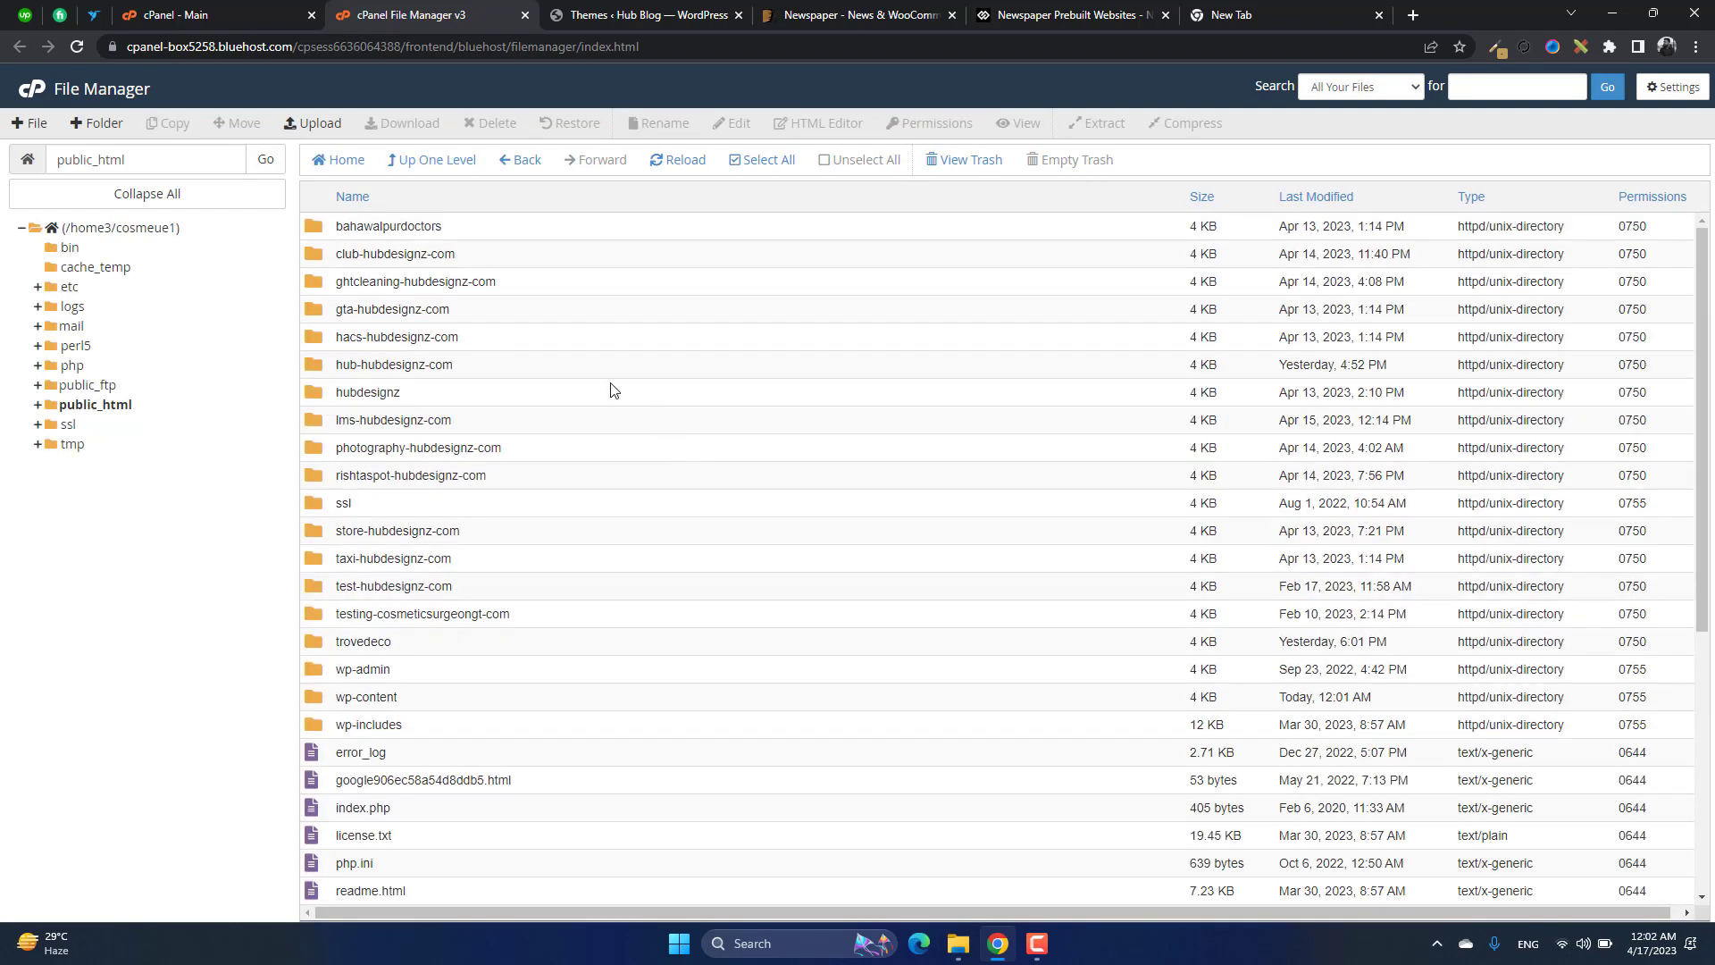
double_click(527, 368)
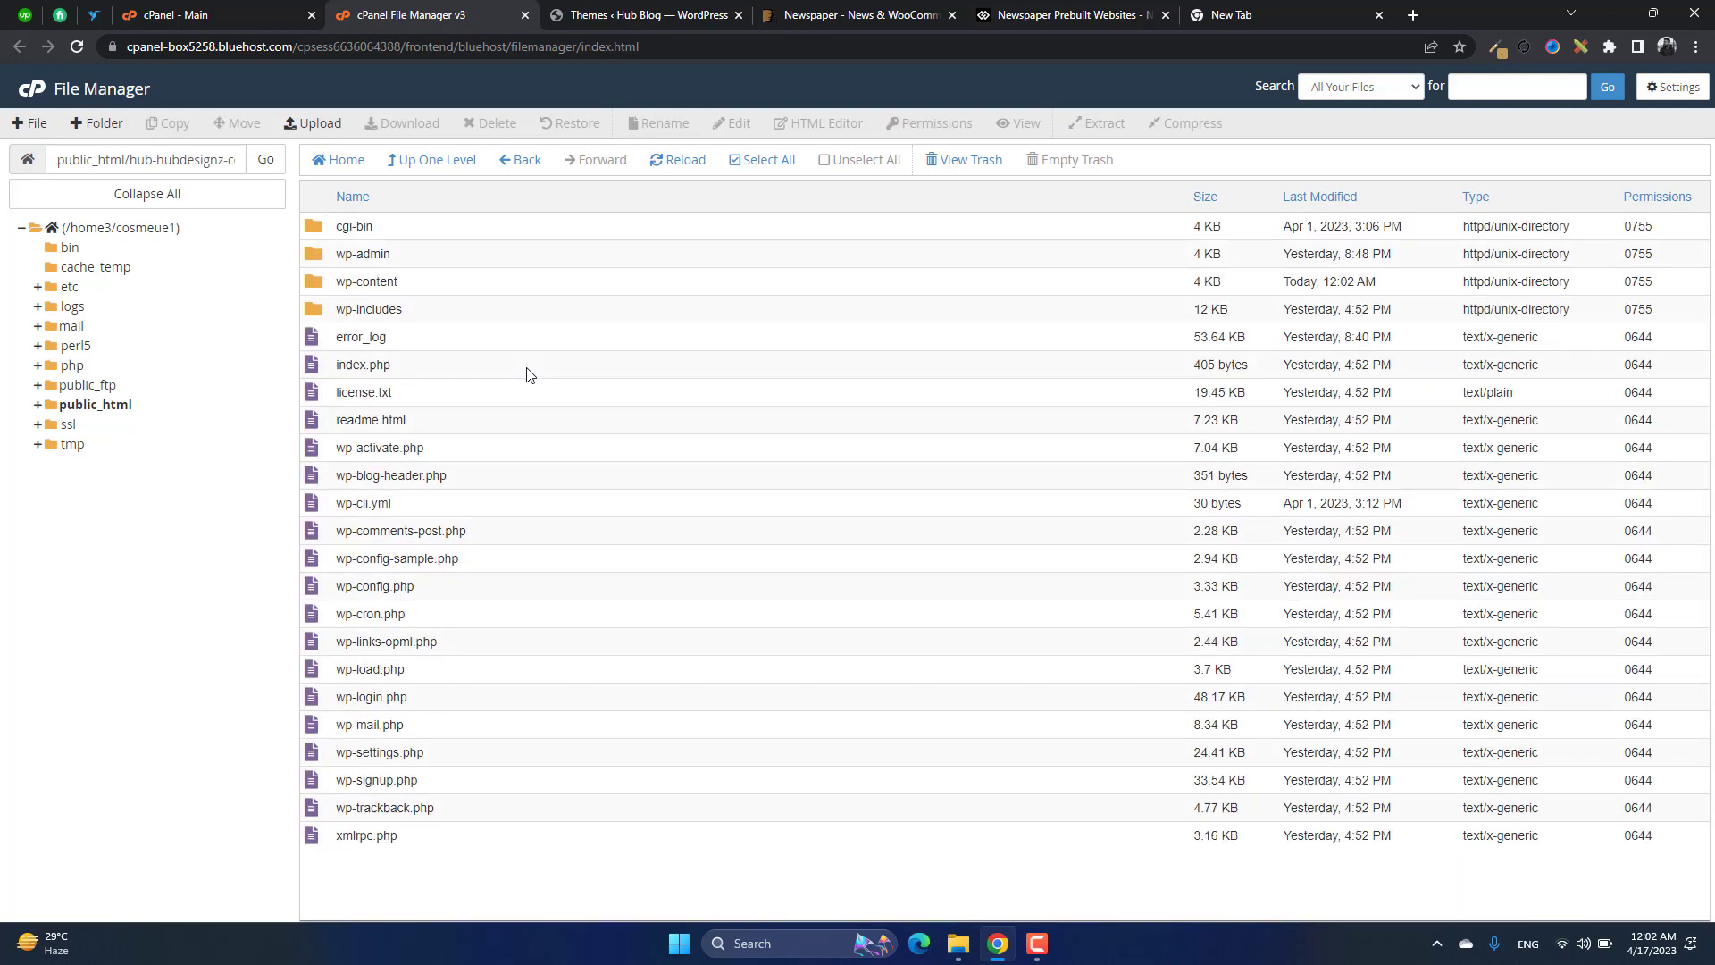
double_click(514, 284)
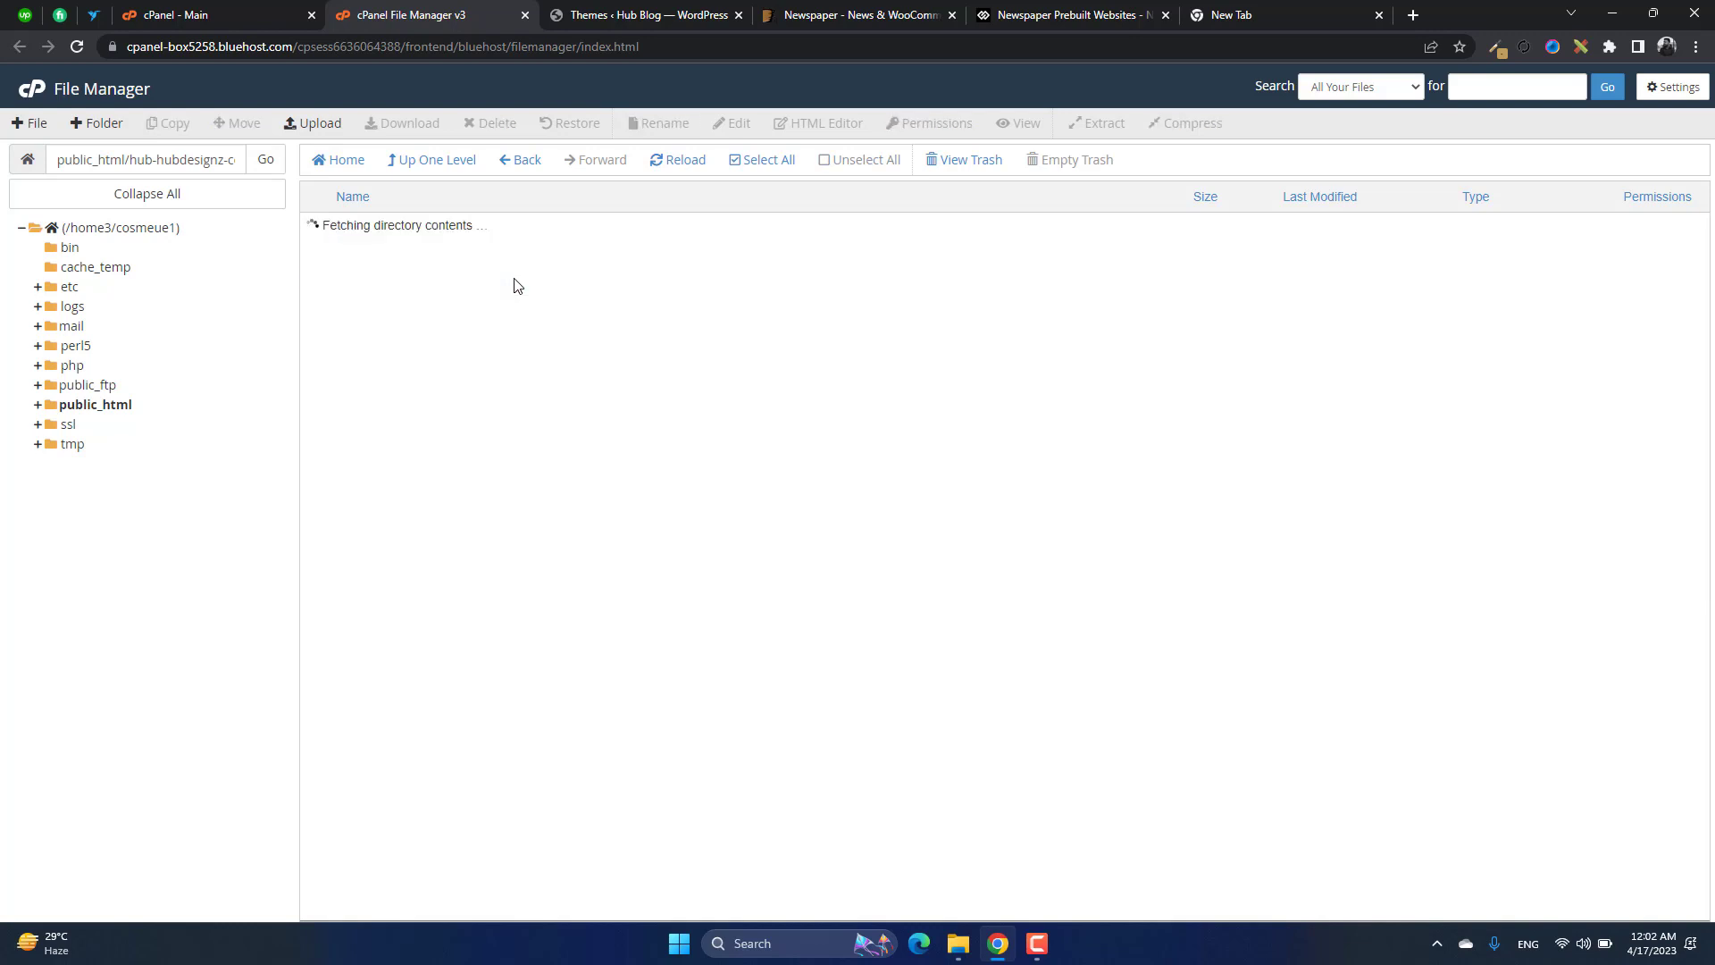
double_click(511, 308)
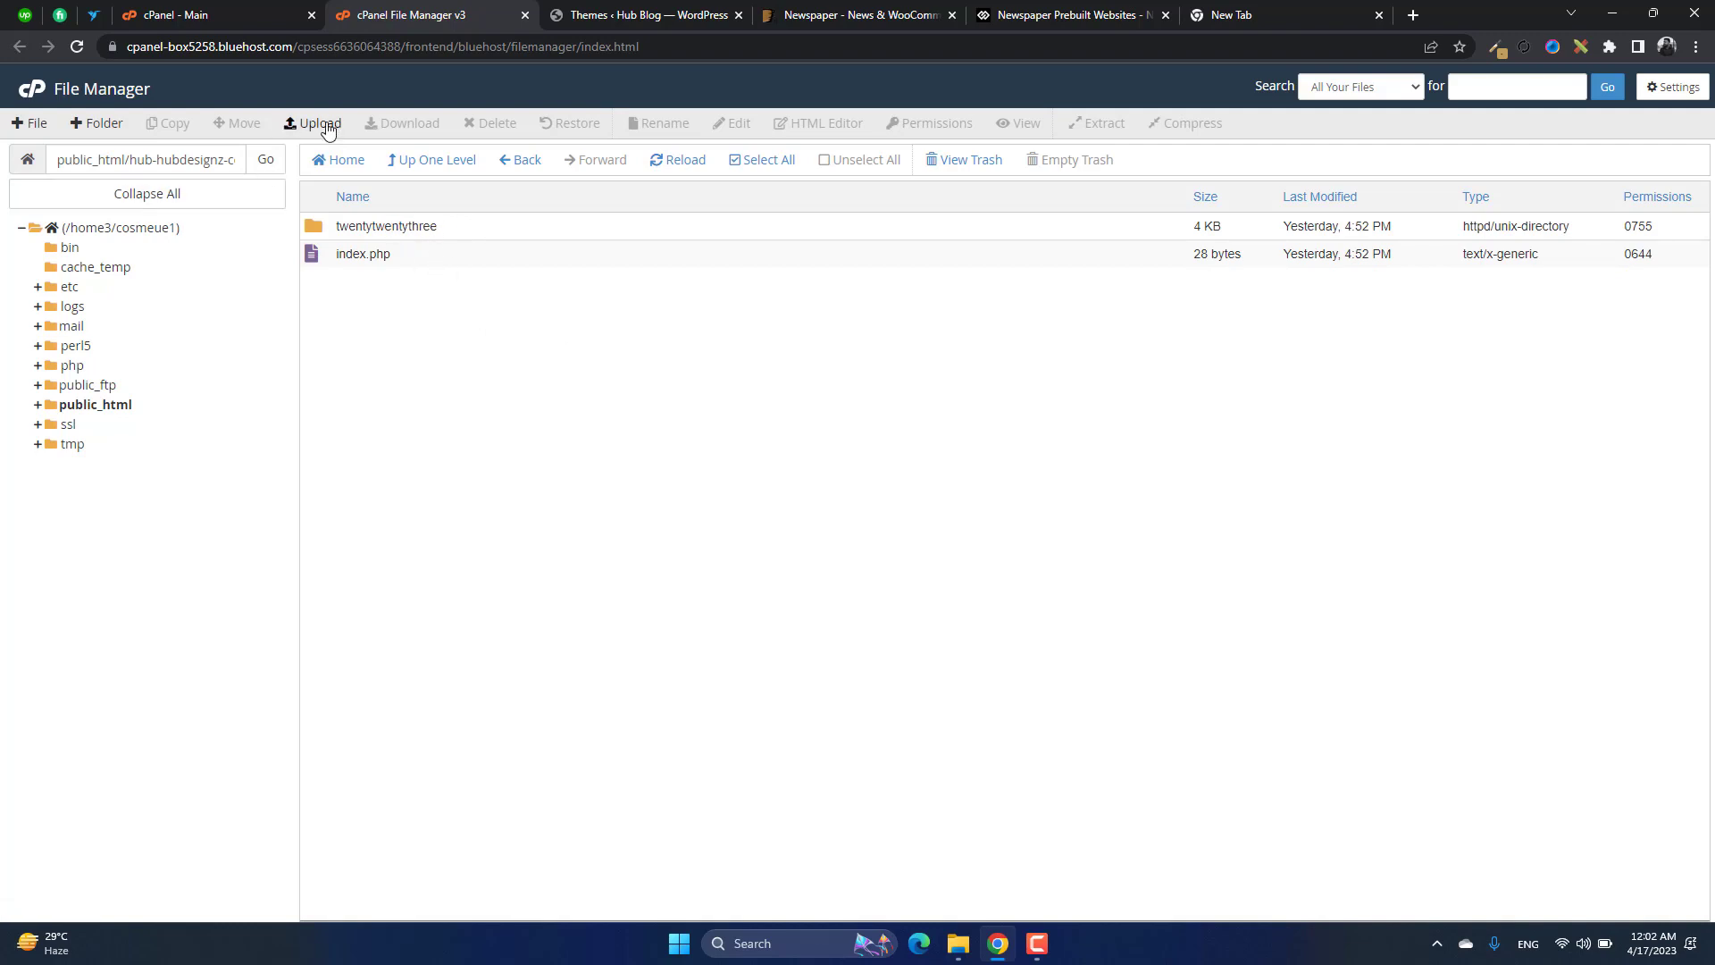
- Upload Newspaper.zip to the site's wp-content/themes folder and reload the folder listing
left_click(286, 126)
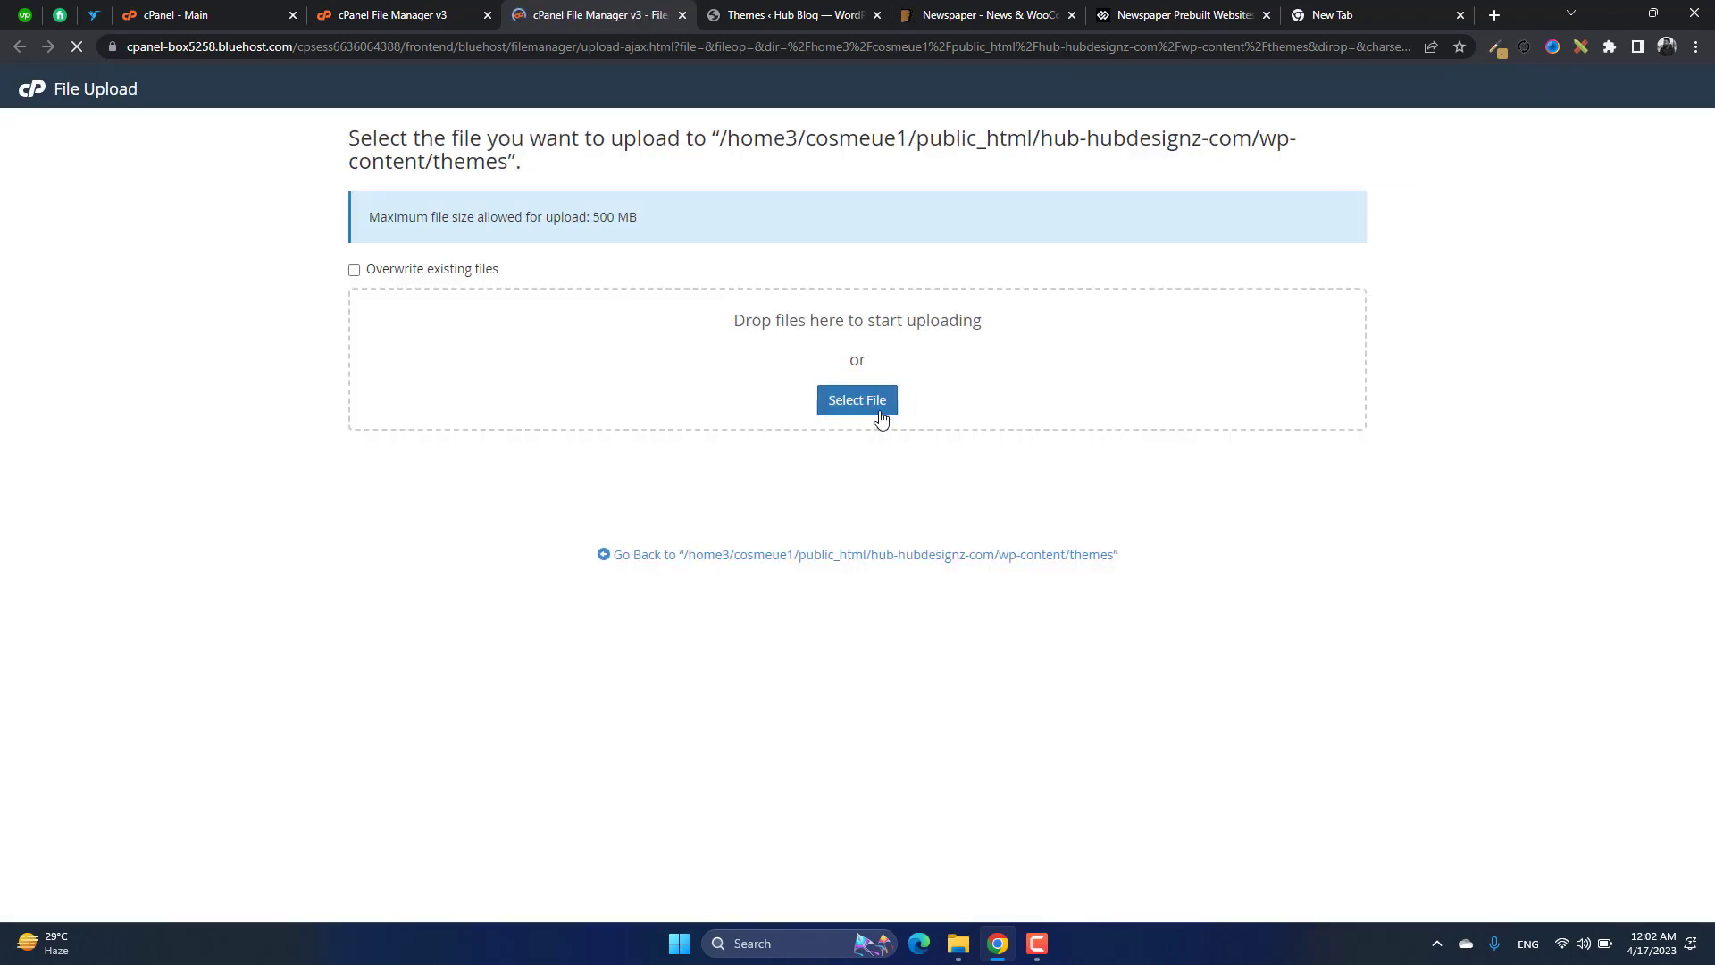
left_click(878, 406)
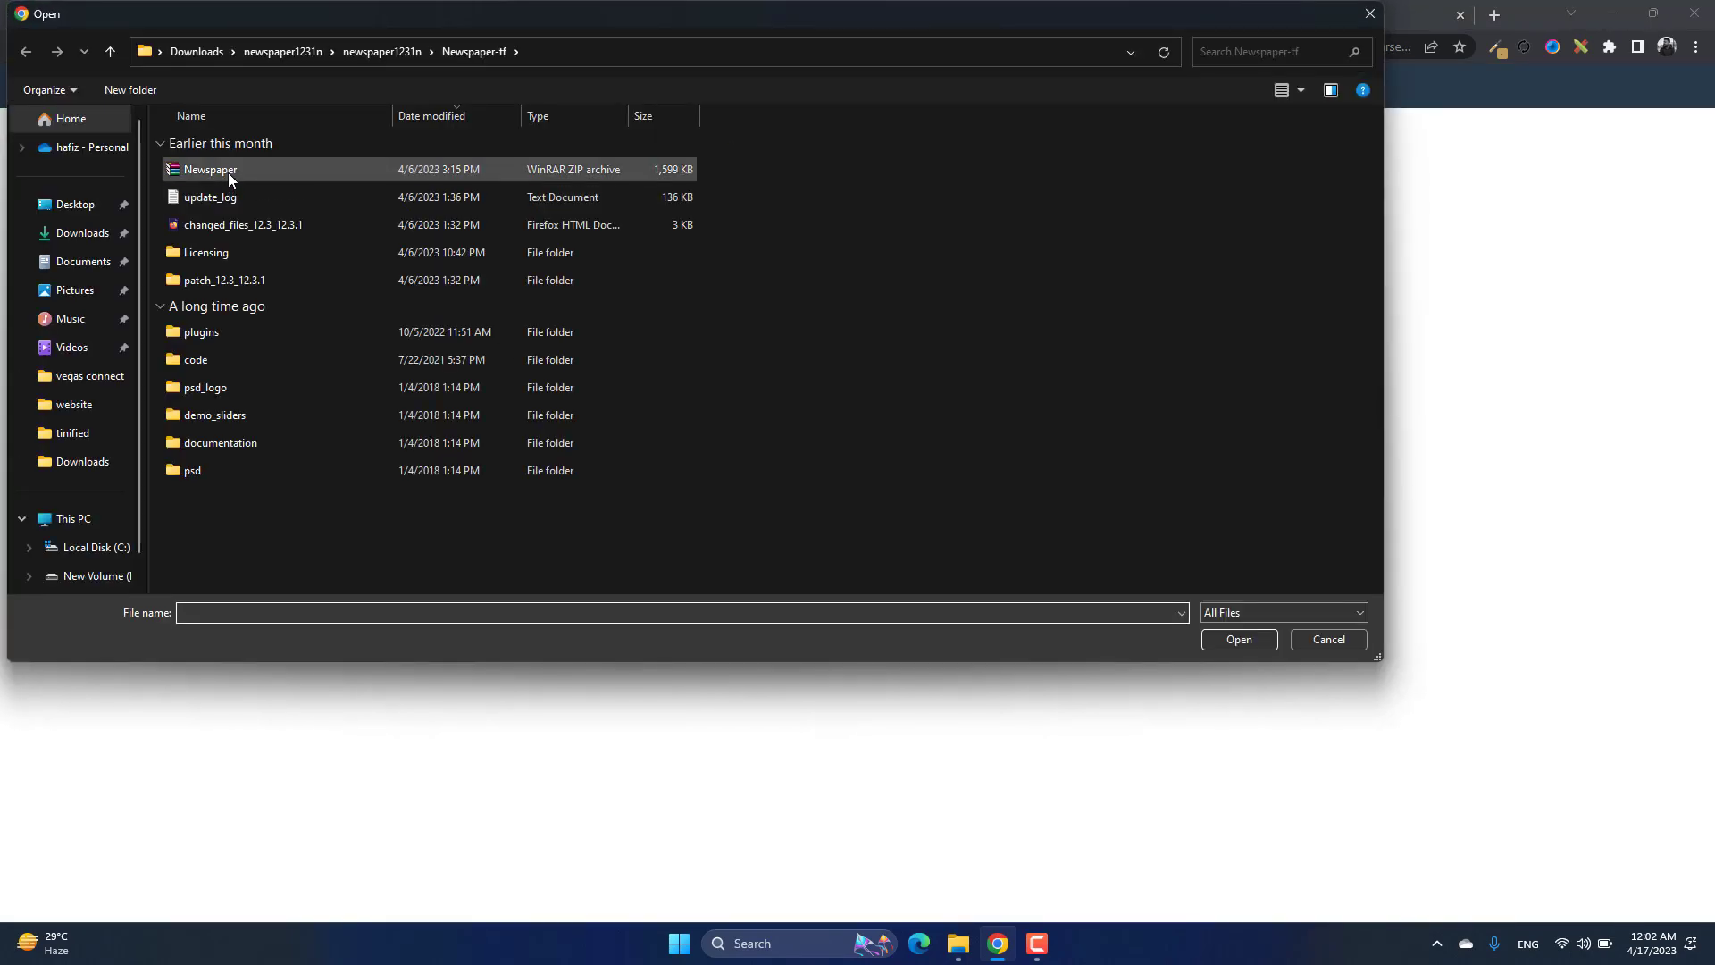
left_click(230, 174)
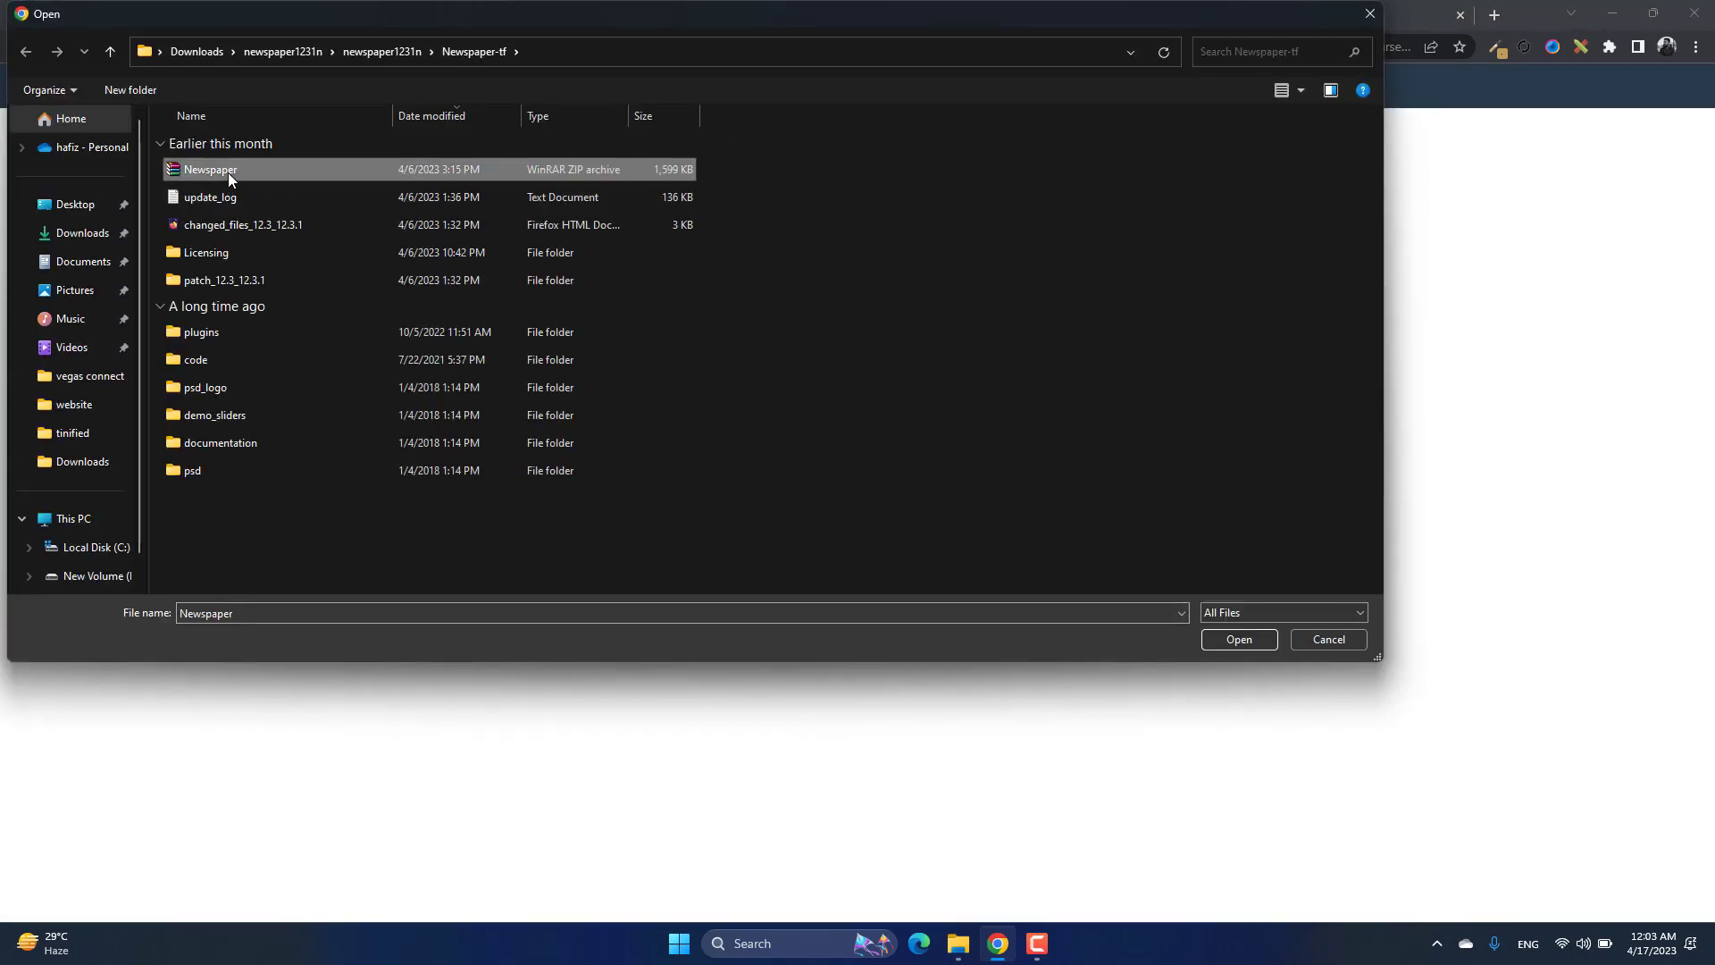
left_click(1238, 640)
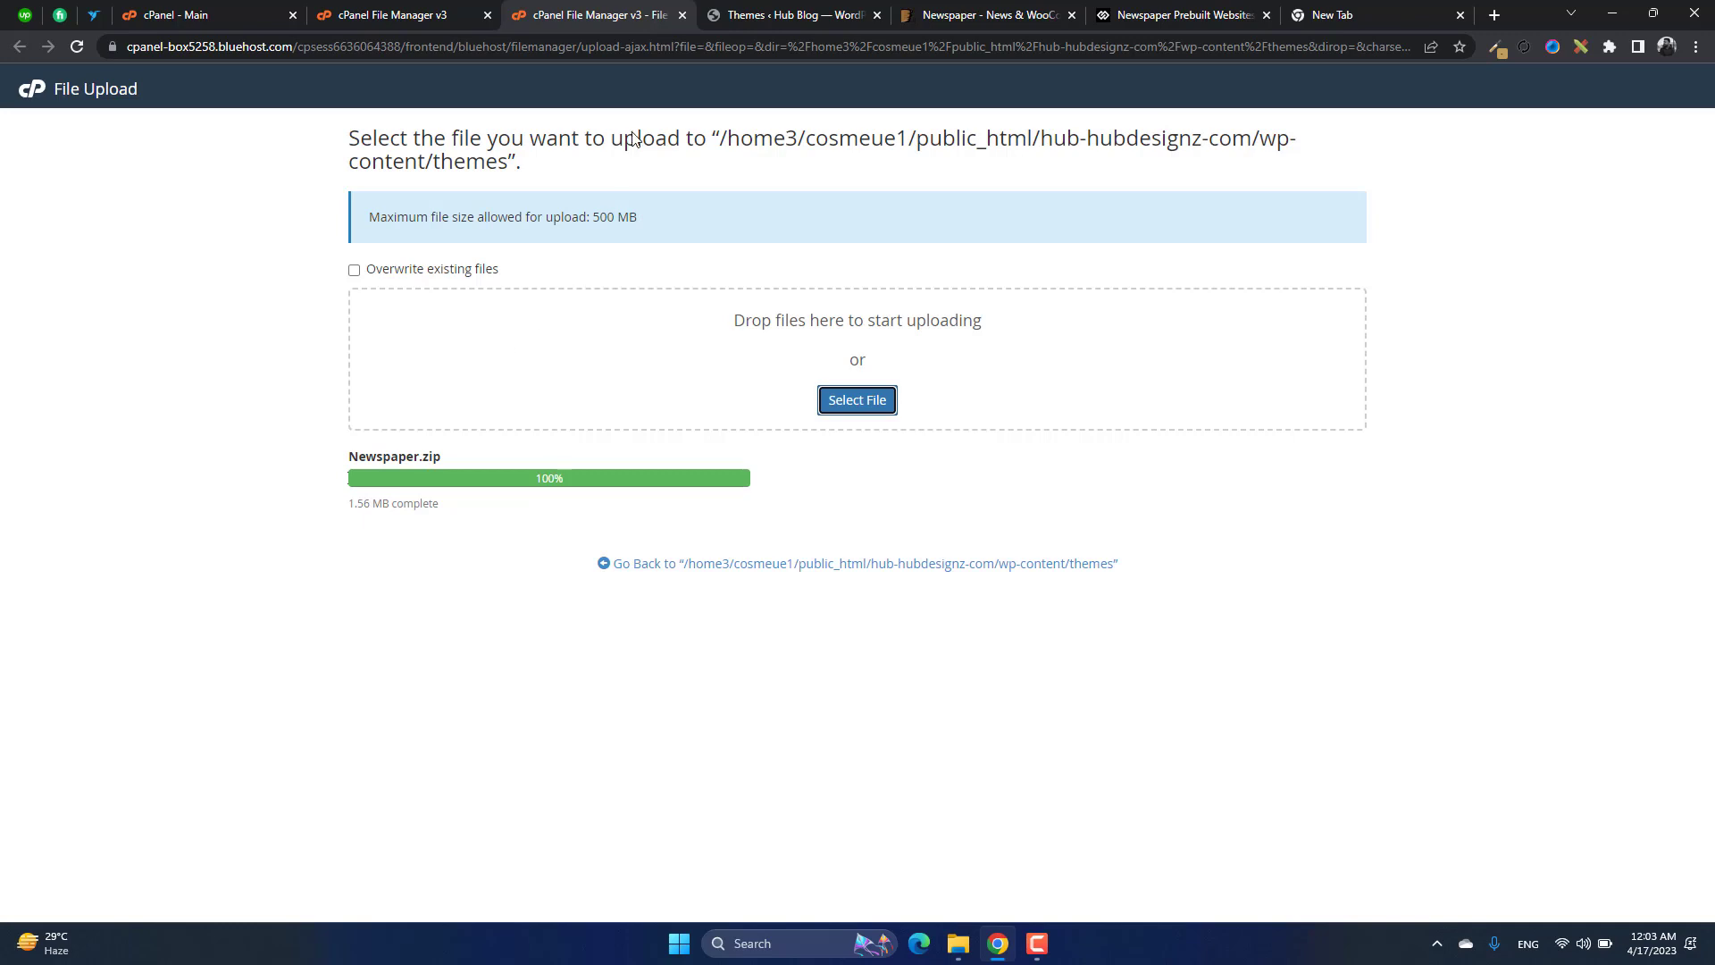
left_click(683, 16)
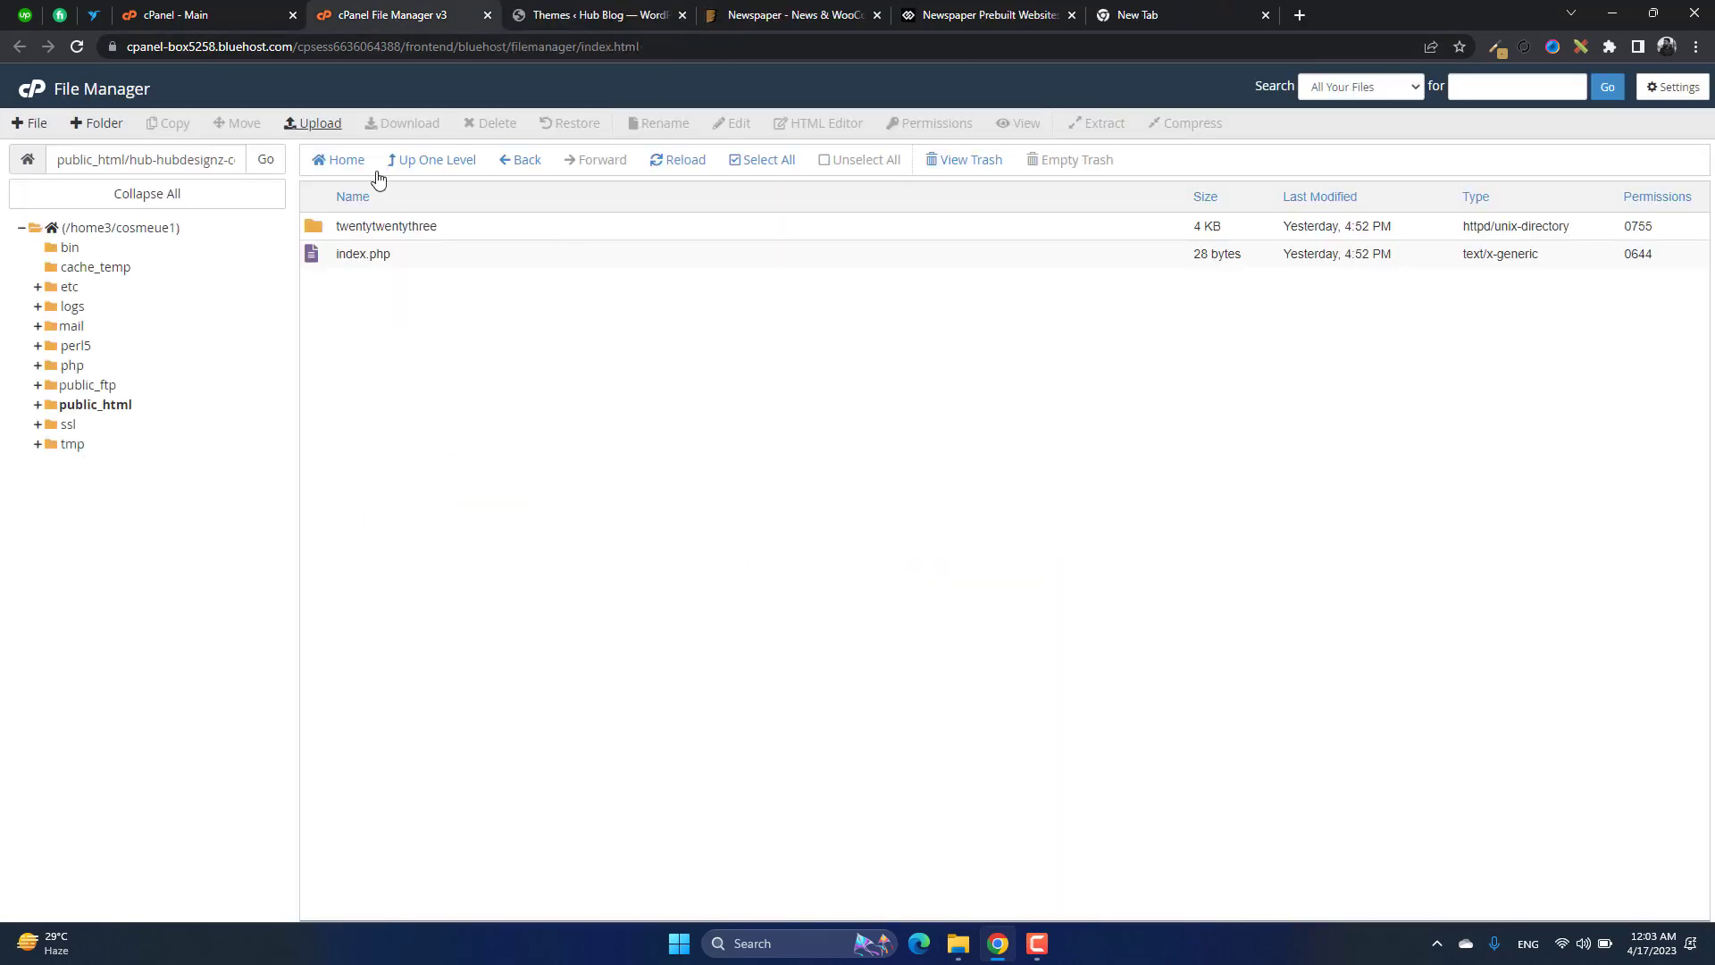
left_click(678, 164)
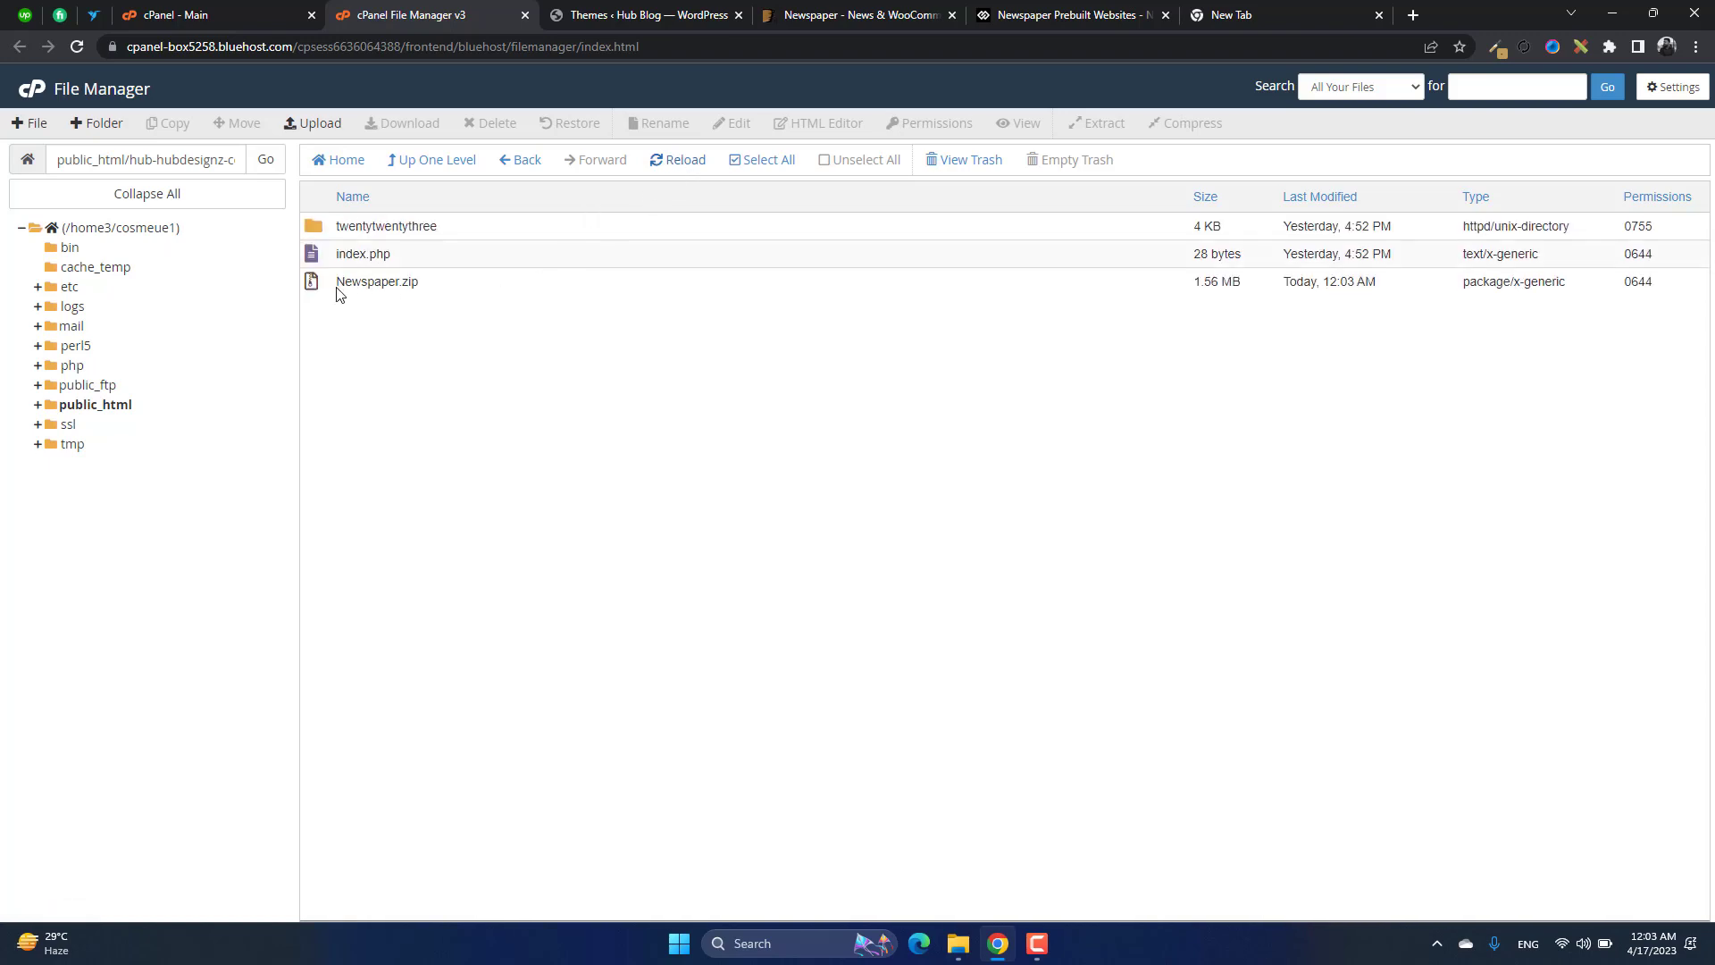
- Extract Newspaper.zip in the wp-content/themes folder and reload the folder listing
left_click(427, 287)
right_click(428, 285)
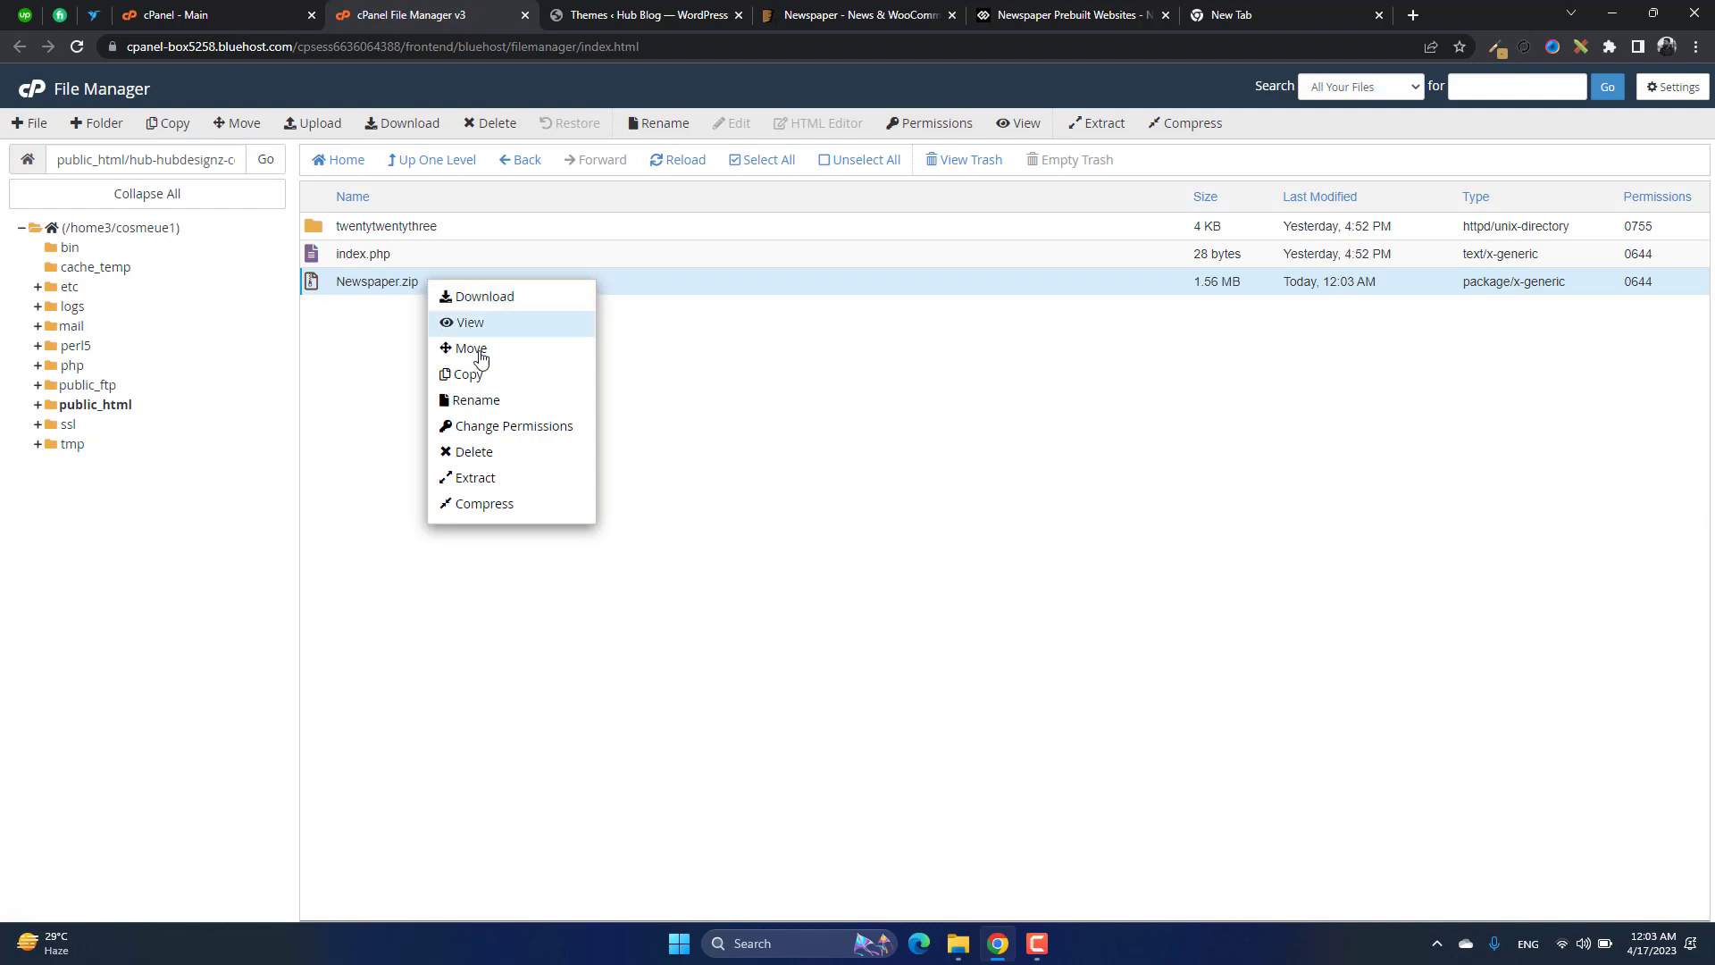
left_click(498, 489)
left_click(996, 588)
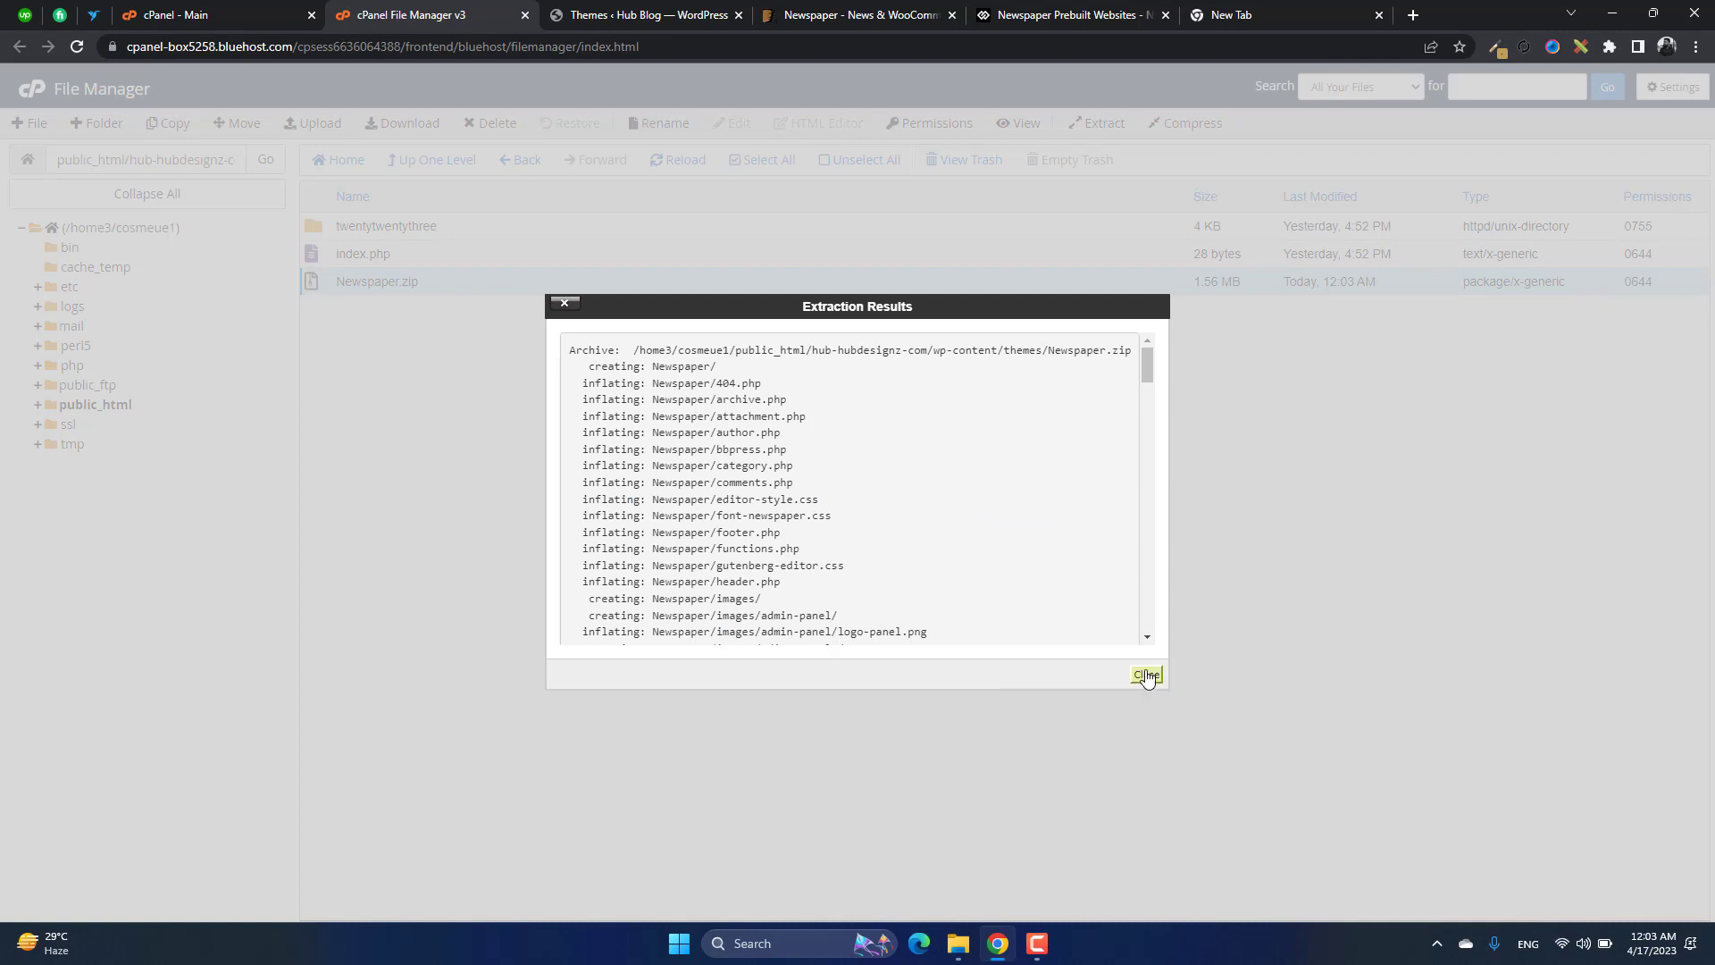
left_click(1148, 675)
left_click(689, 163)
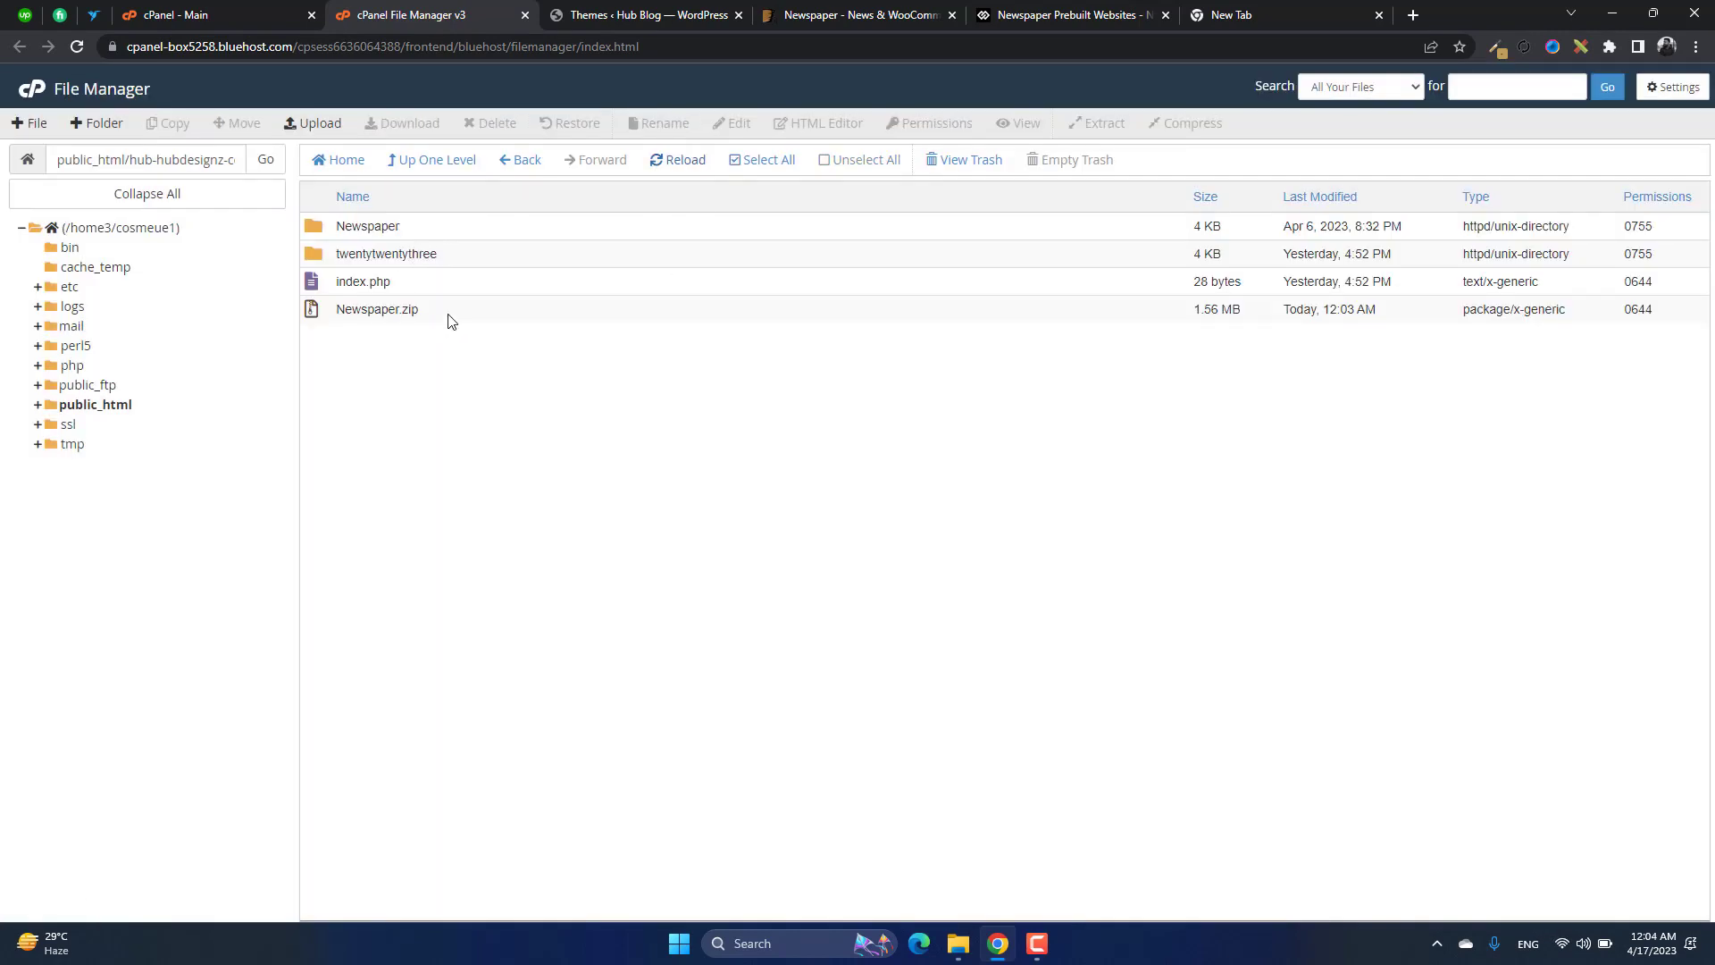
- Move the Newspaper.zip archive from the themes folder to the trash
left_click(451, 312)
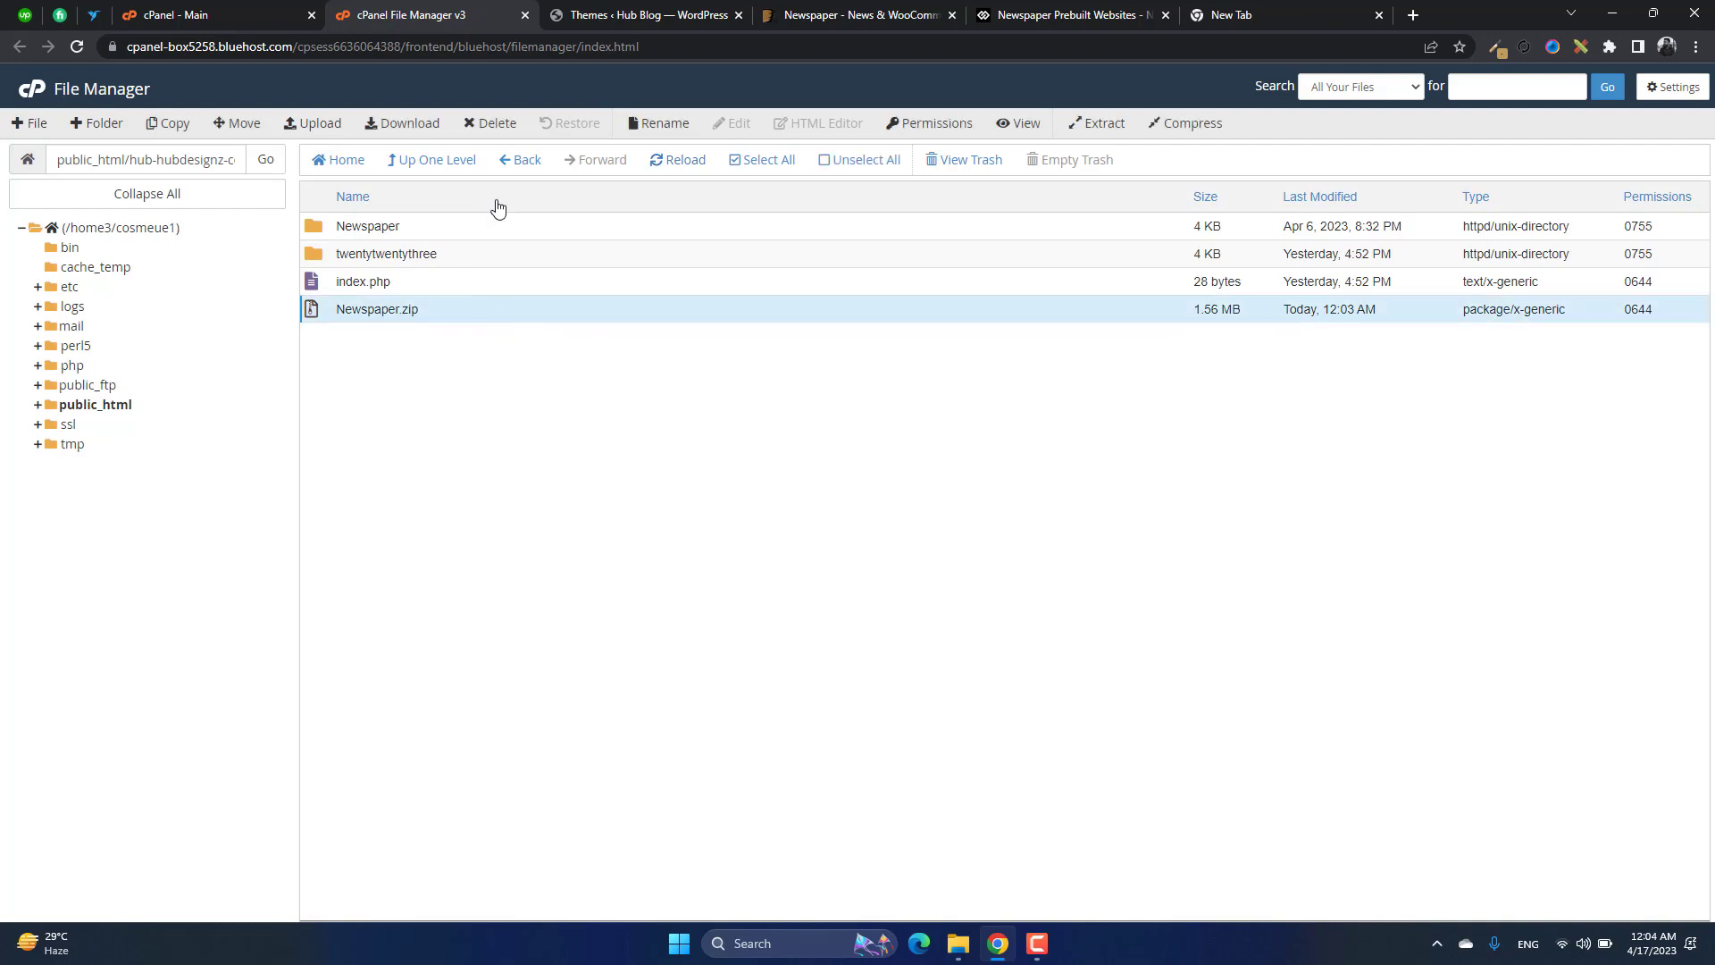
left_click(489, 123)
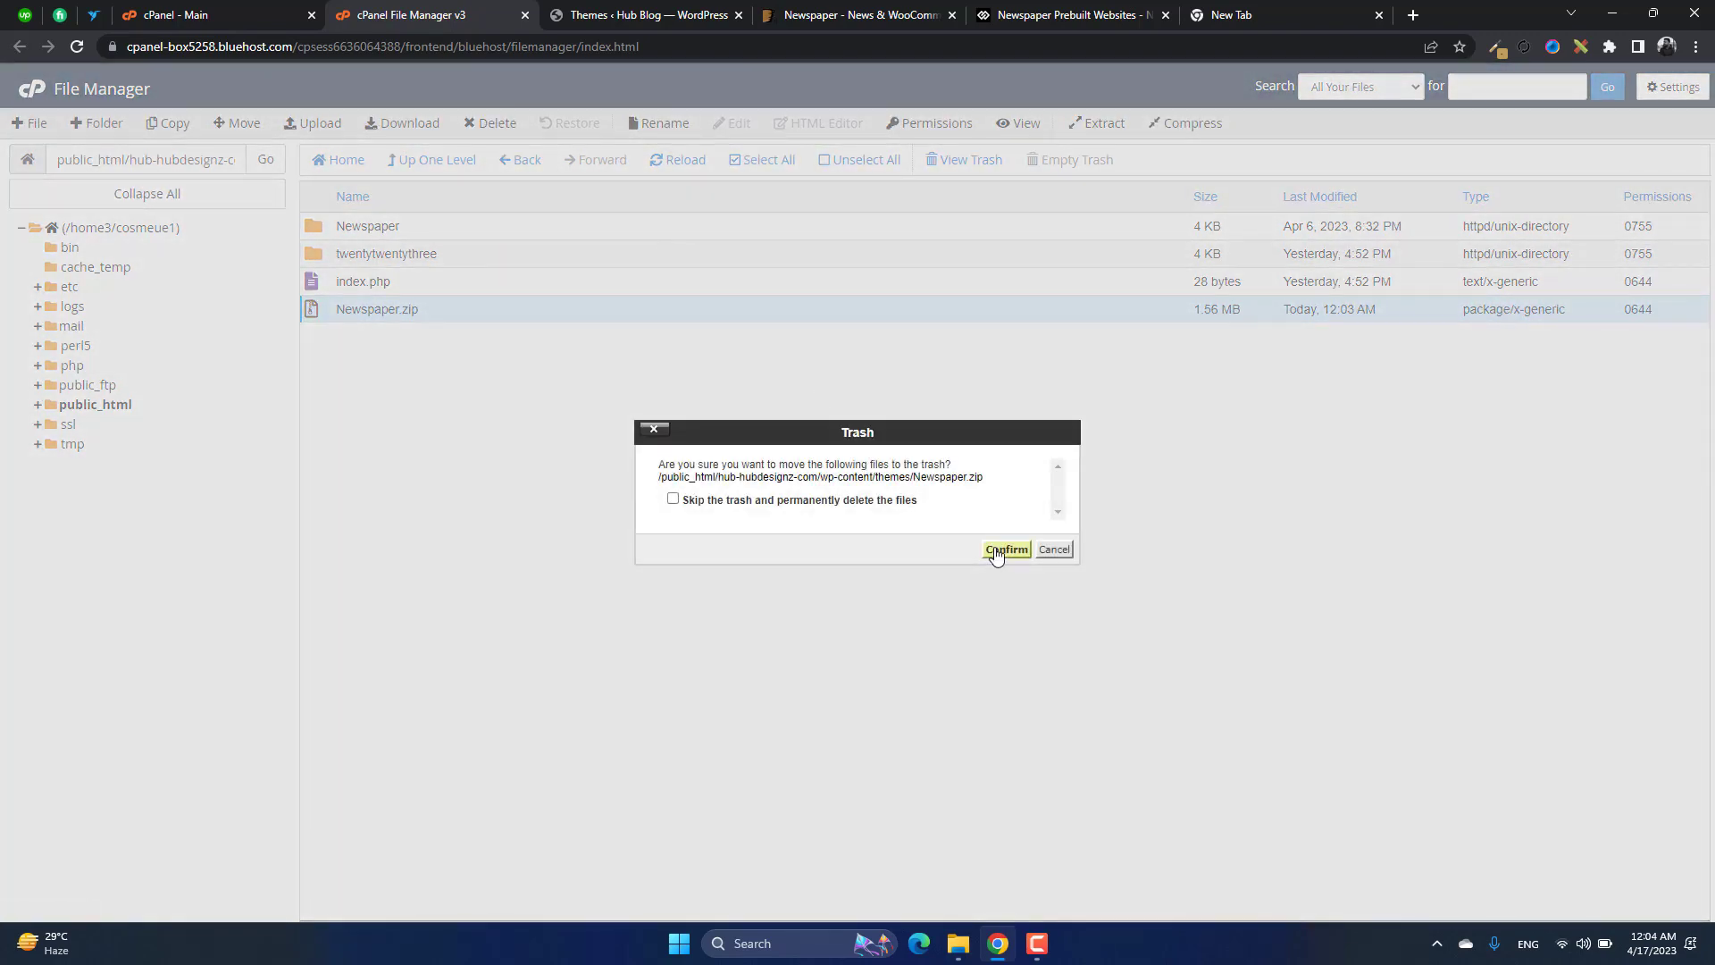
left_click(997, 551)
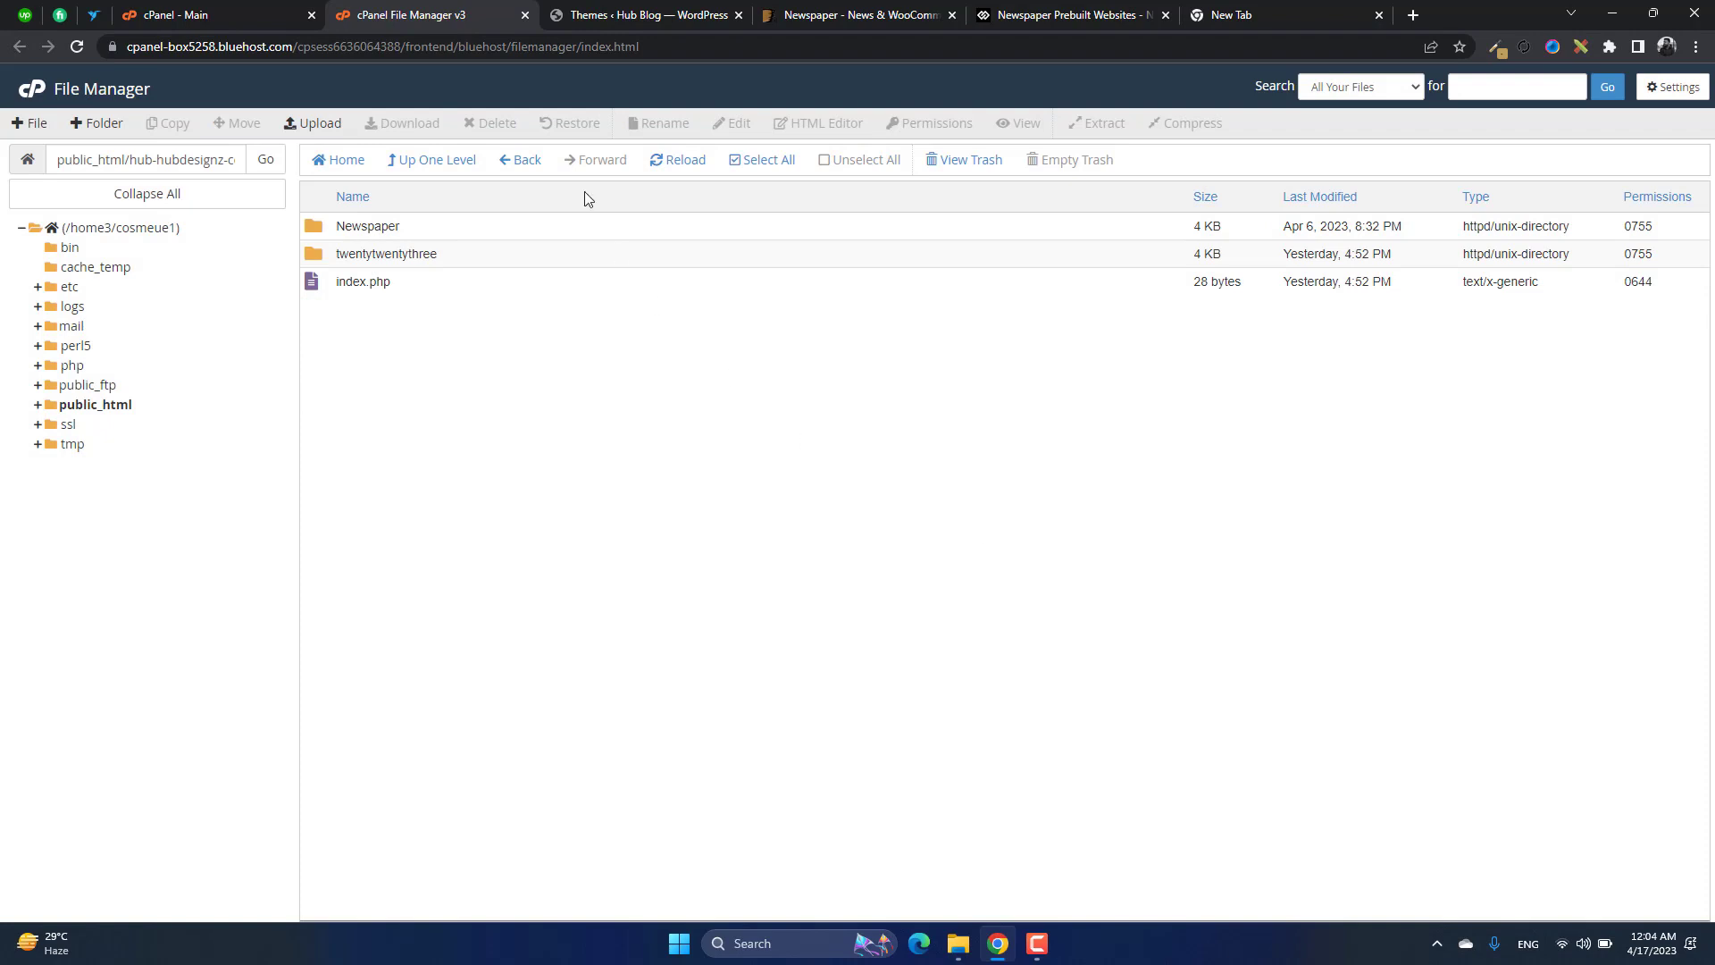
- Activate the Newspaper theme on the refreshed Hub Blog Themes page, and install and activate its required tagDiv Composer and tagDiv Cloud Library plugins
left_click(636, 9)
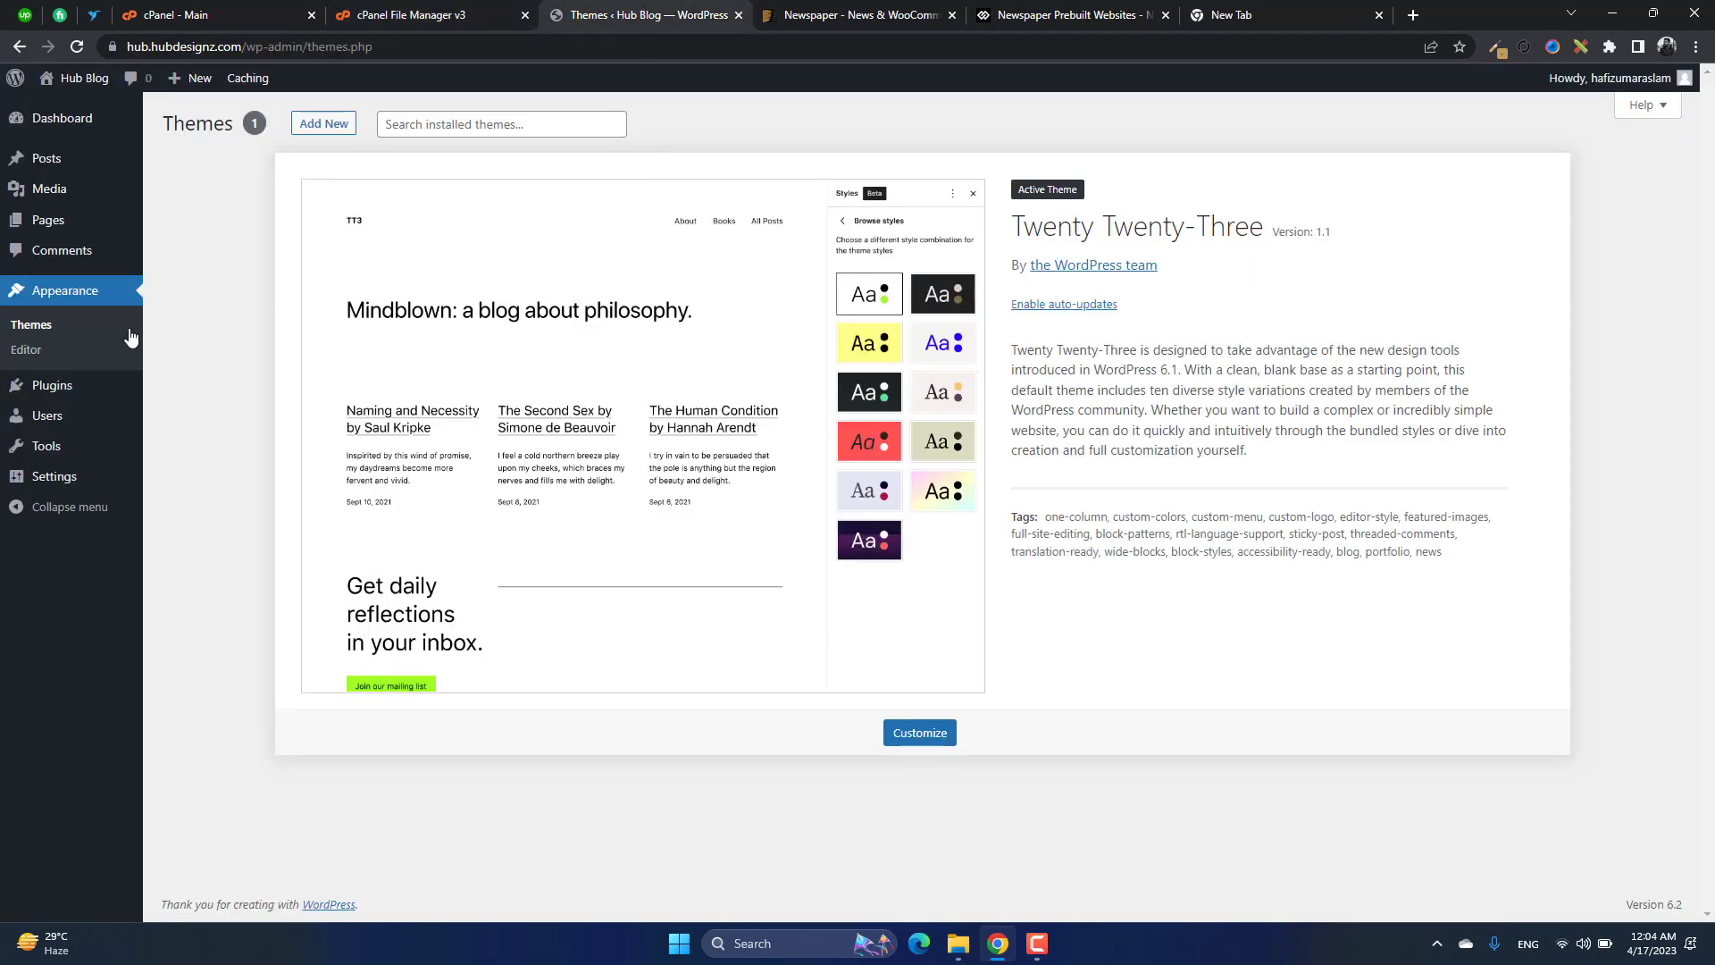
left_click(68, 50)
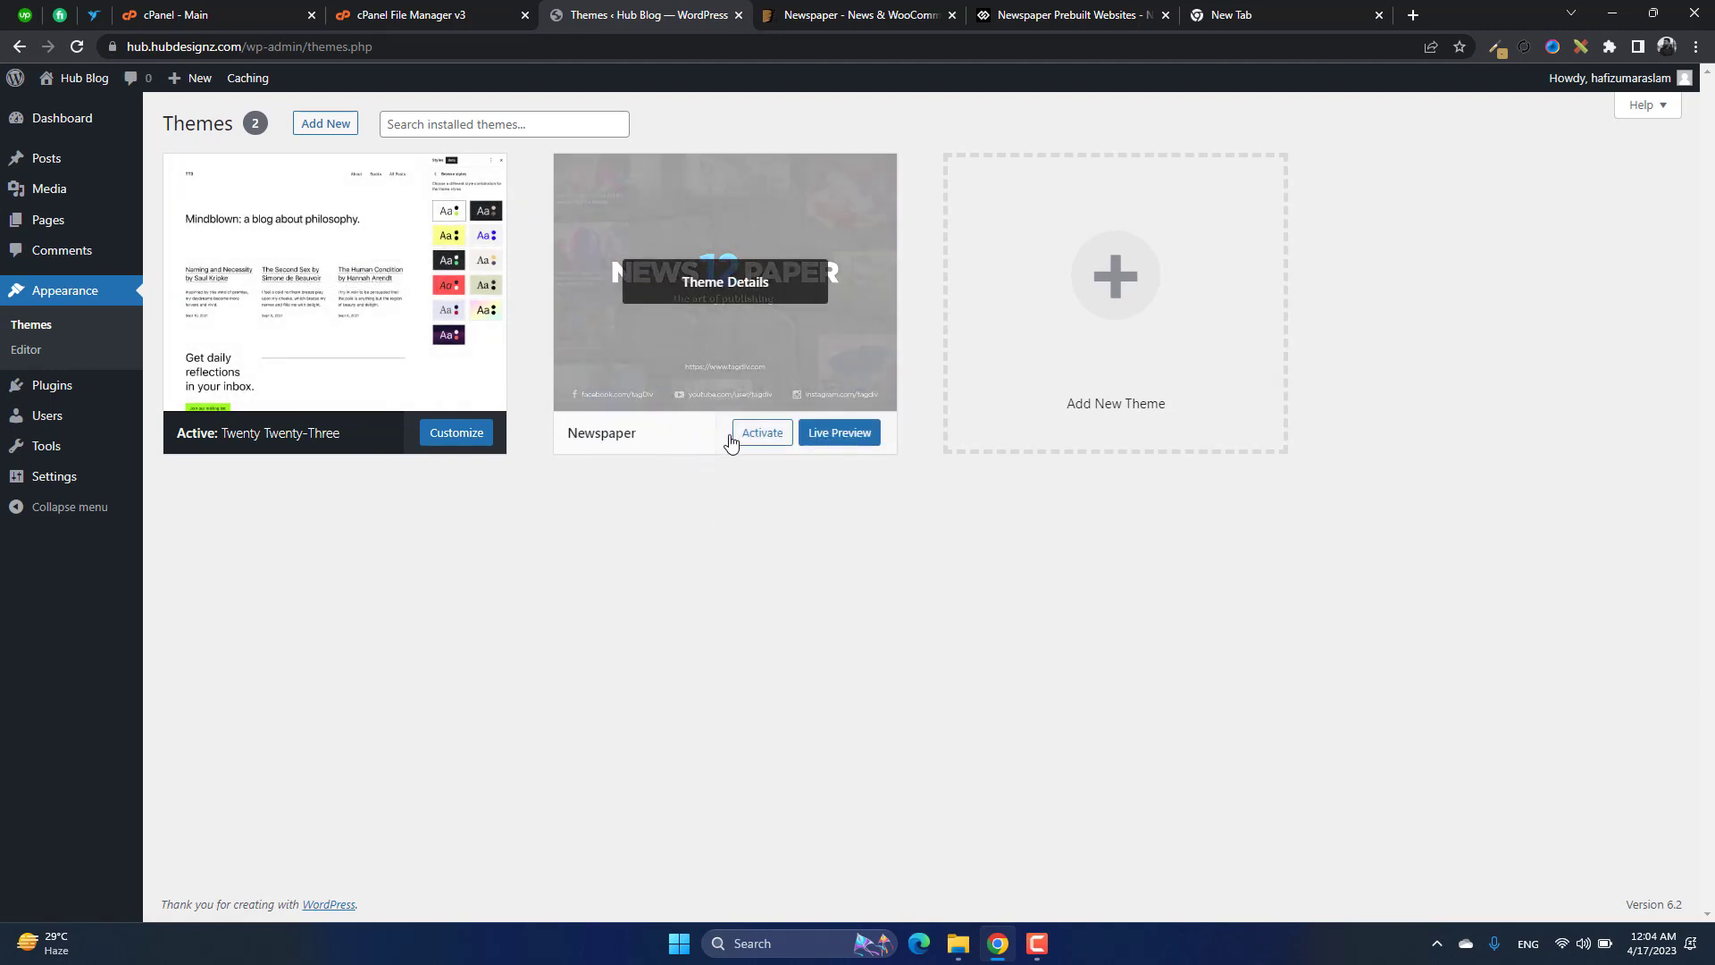
left_click(770, 440)
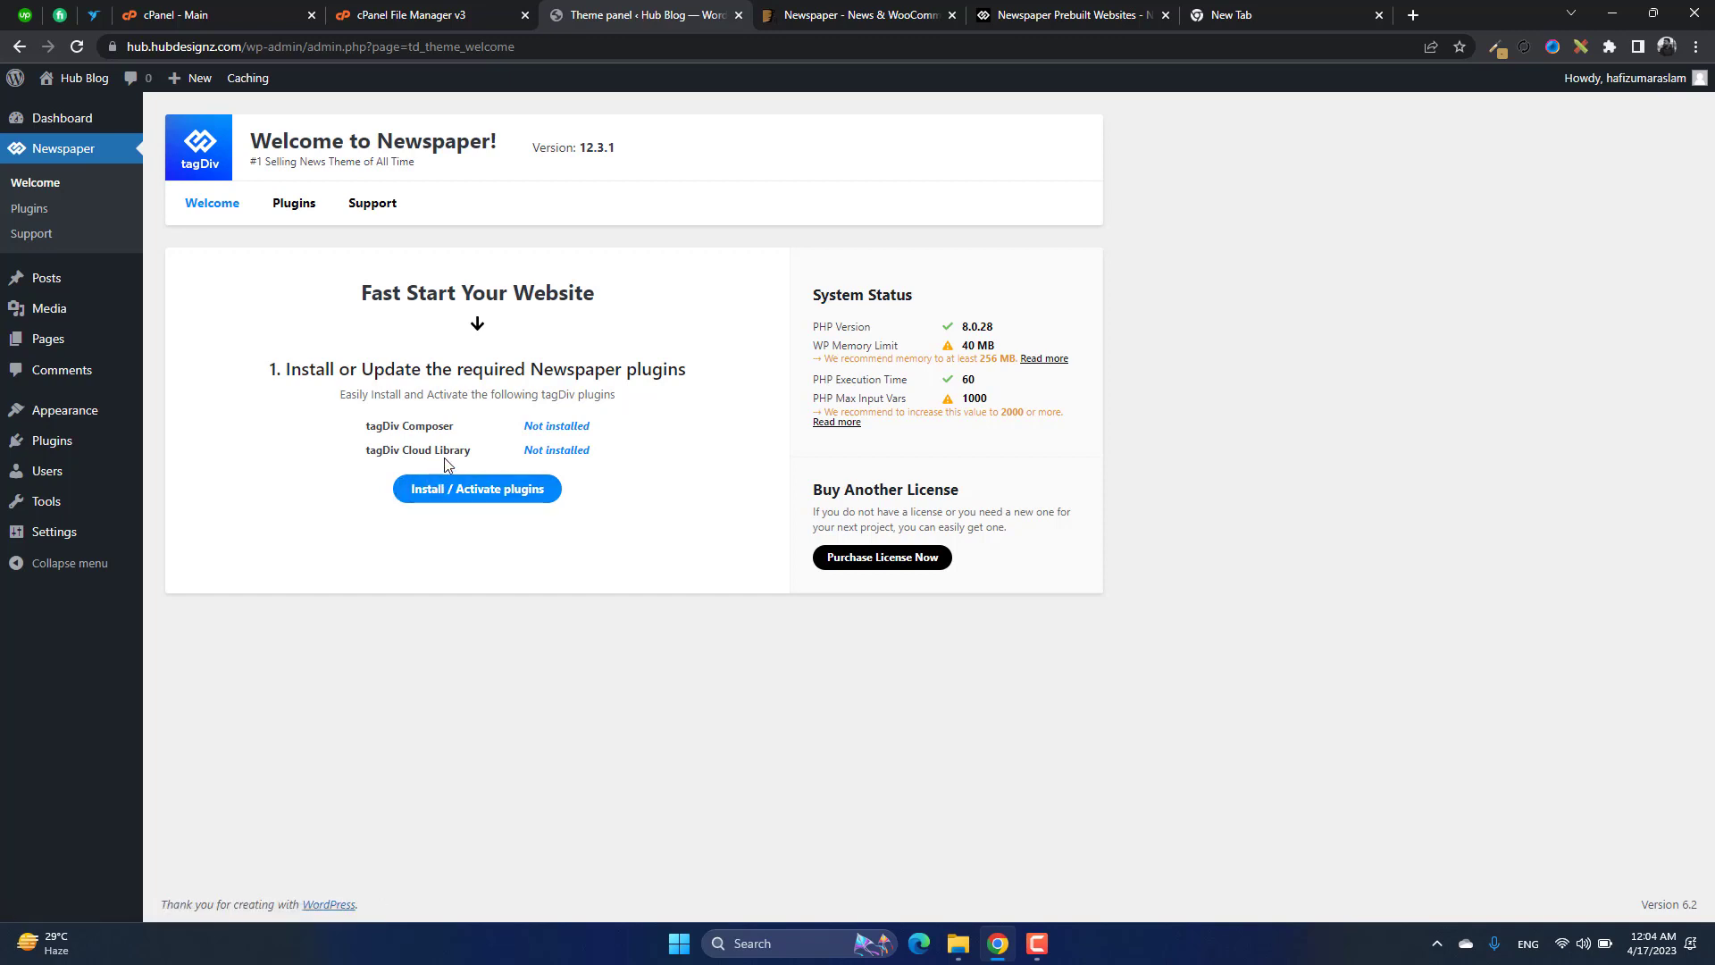
left_click(478, 500)
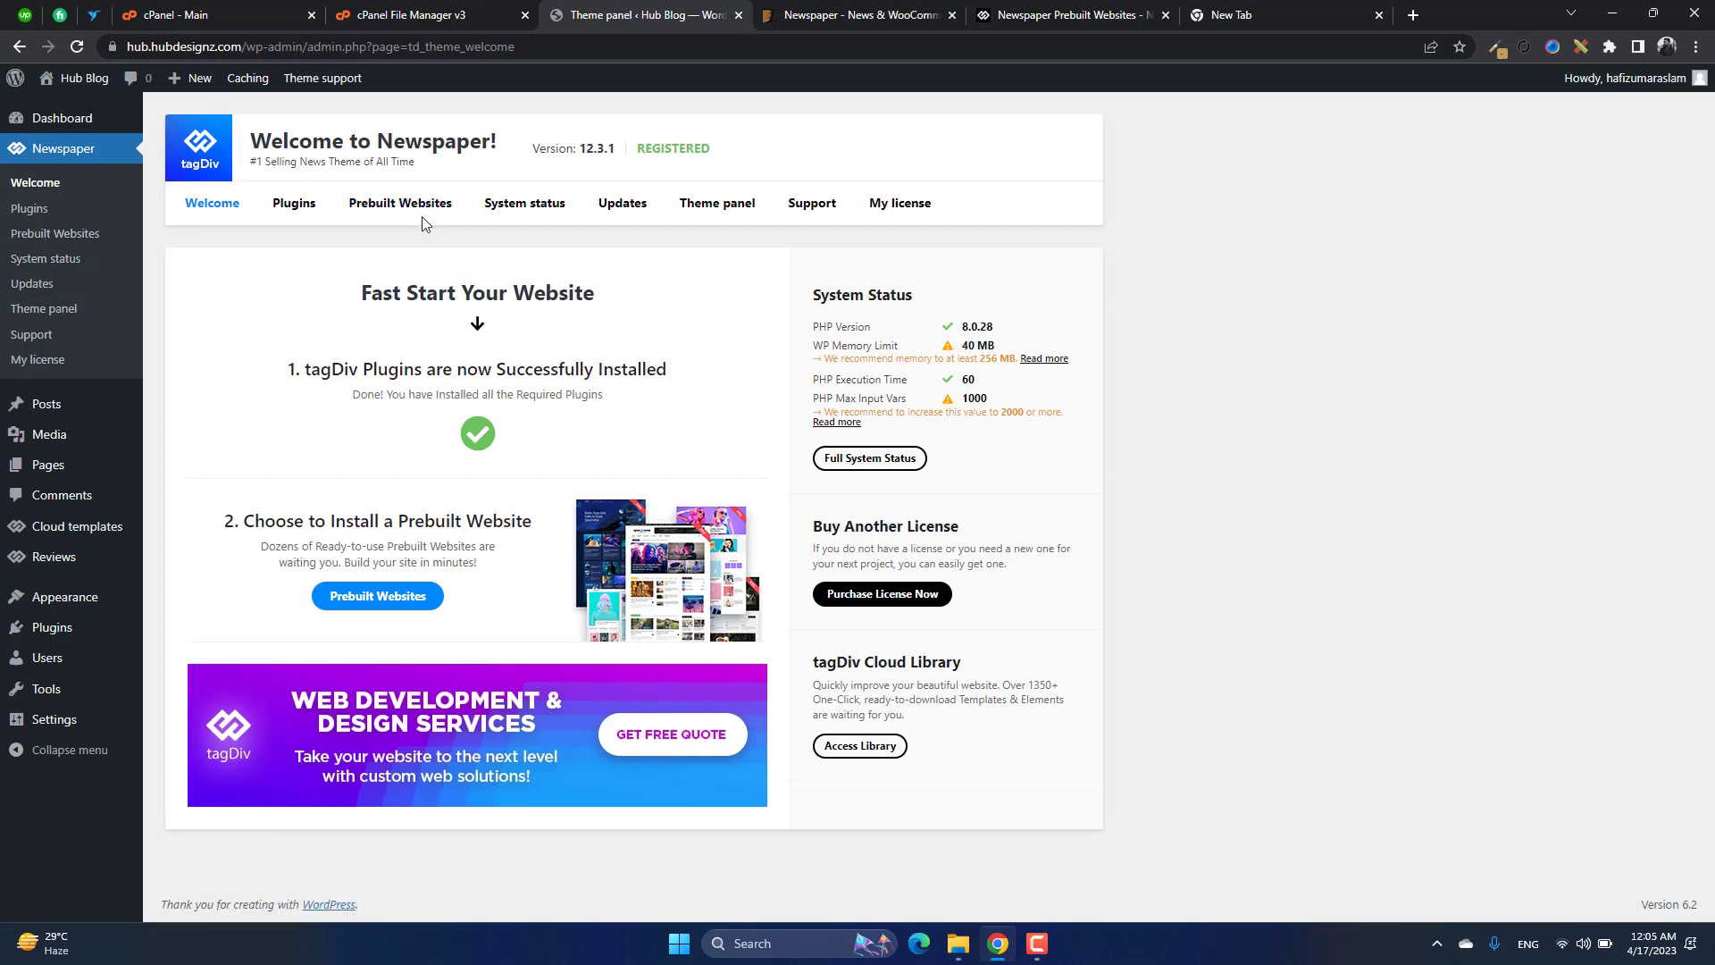
- Review the Newspaper theme's premium, dedicated and tested plugins on its Plugins page
left_click(295, 213)
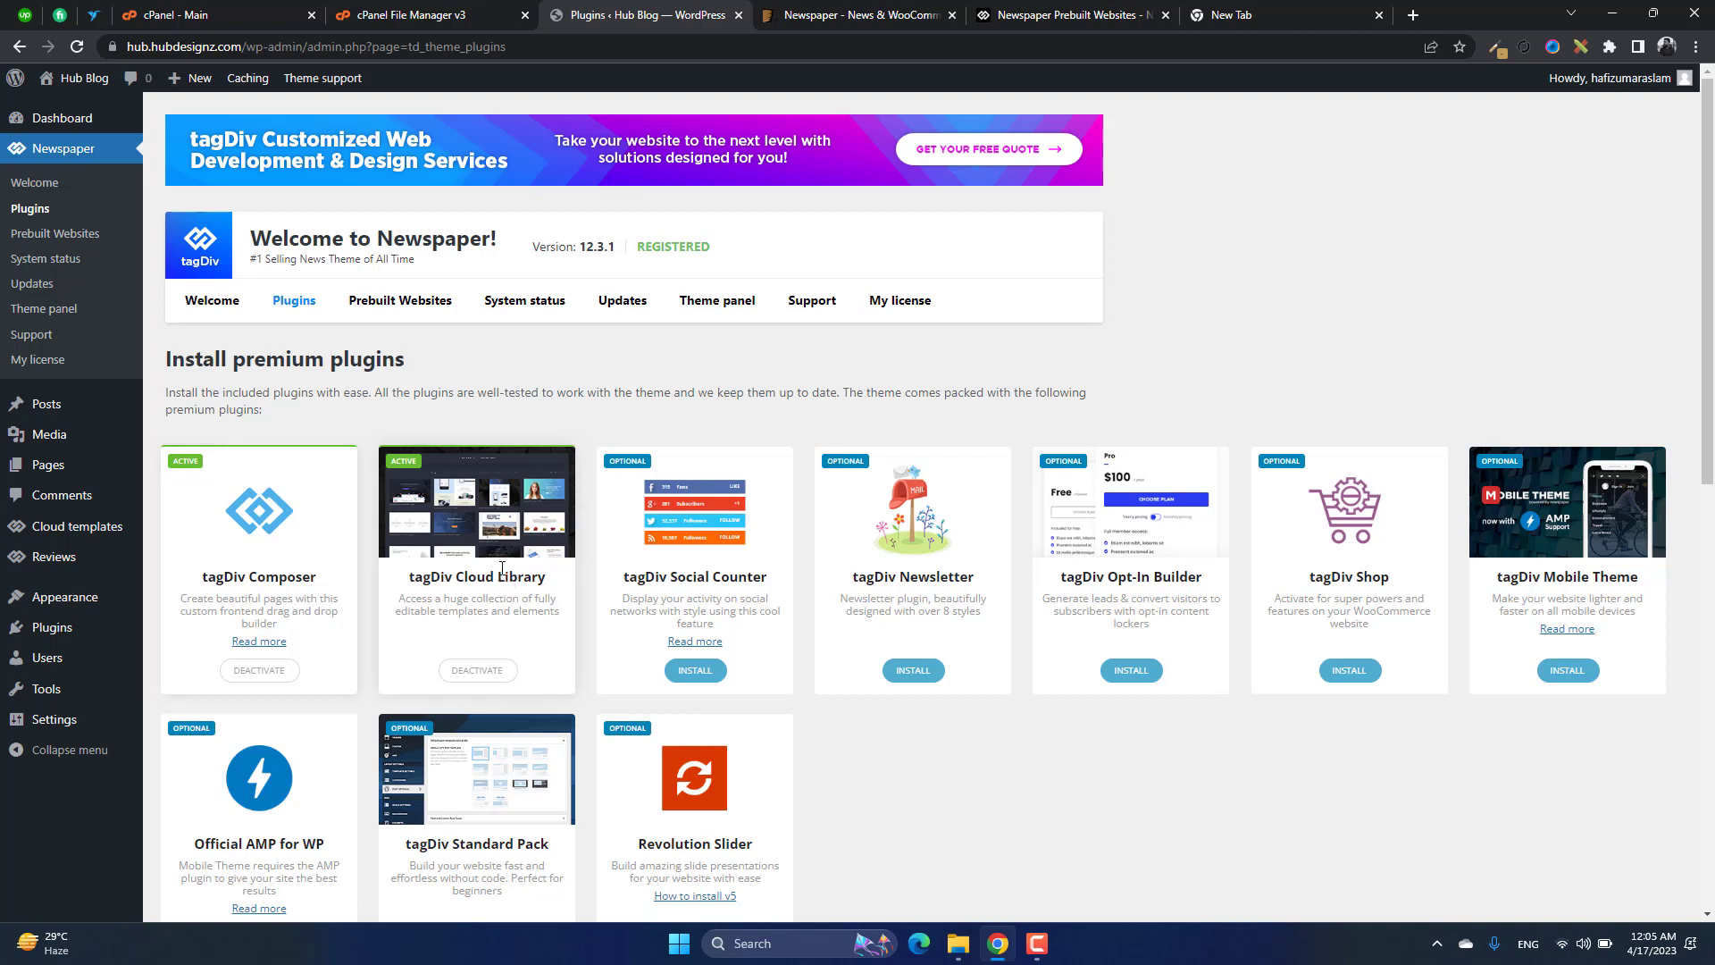
scroll(502, 568, "down", 1)
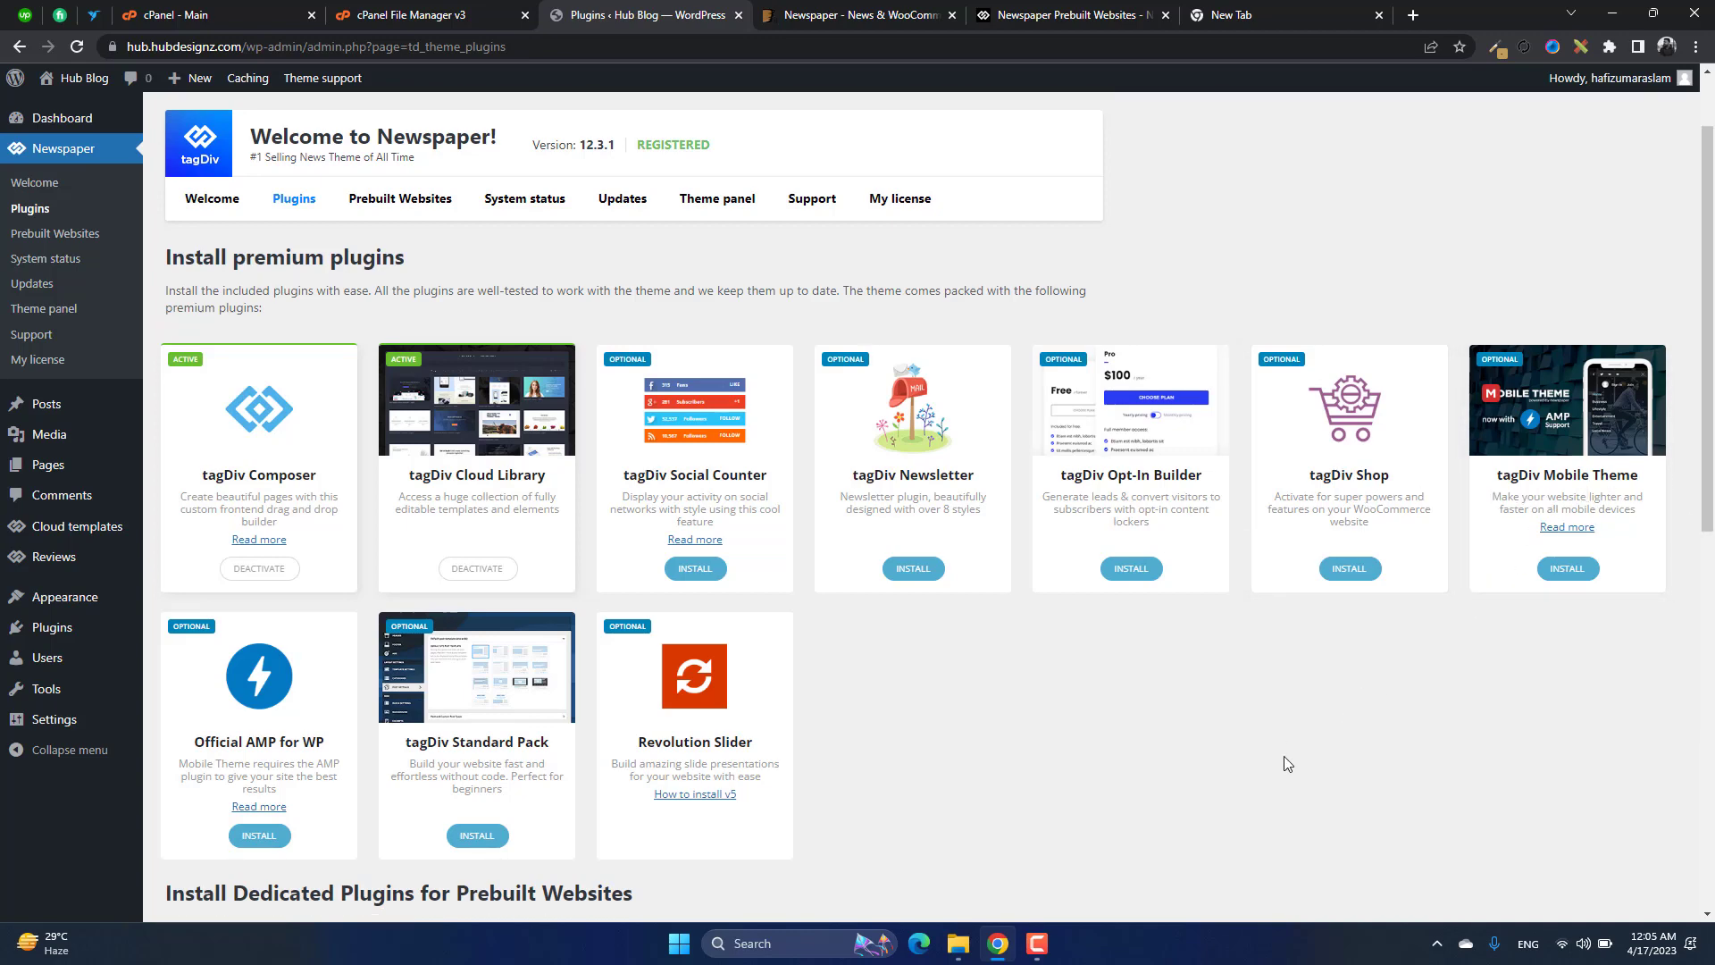
scroll(1283, 755, "down", 3)
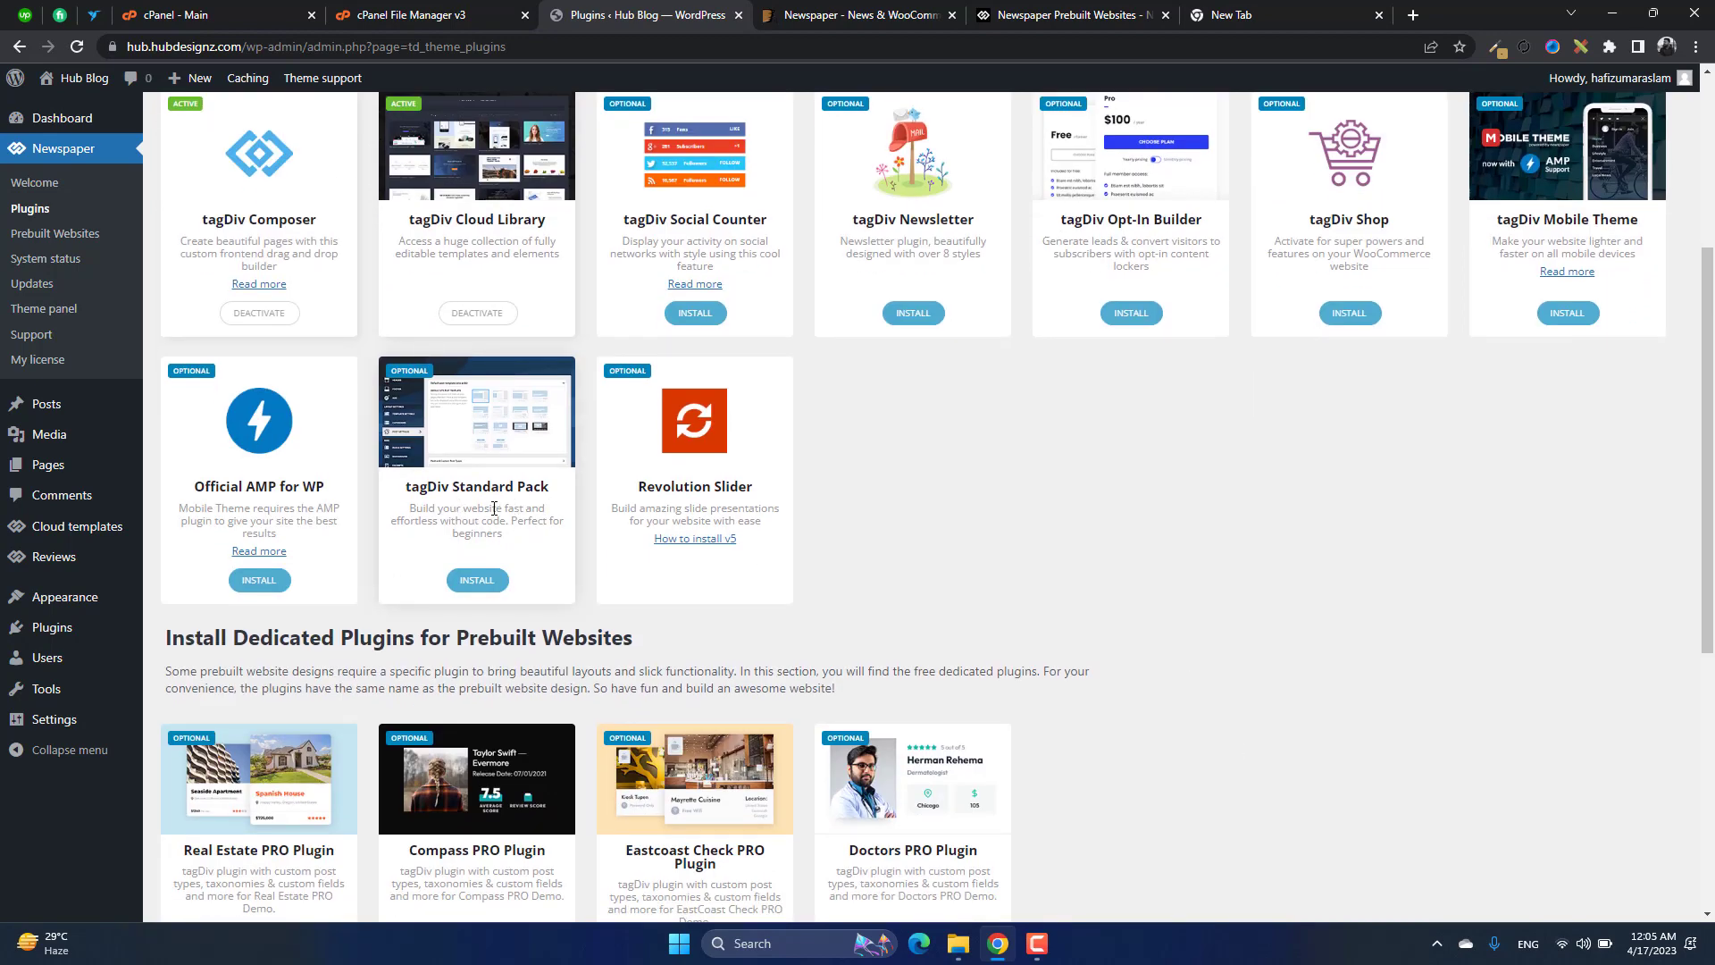
scroll(494, 508, "up", 1)
scroll(566, 753, "down", 4)
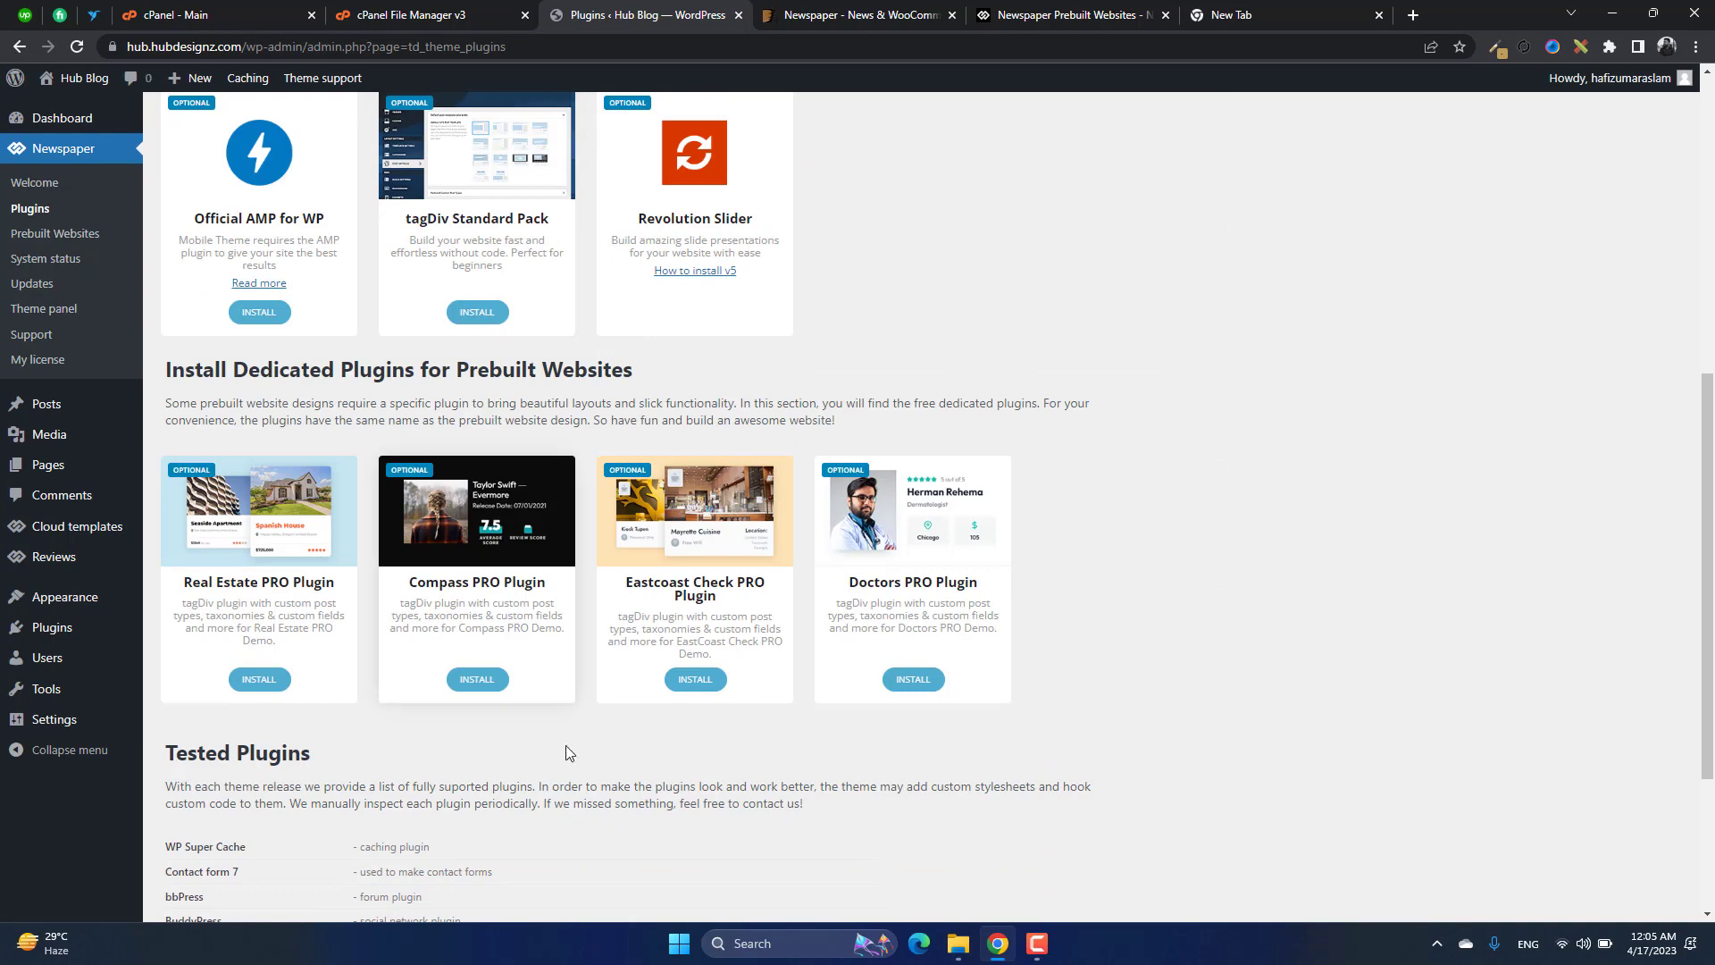
scroll(550, 768, "up", 7)
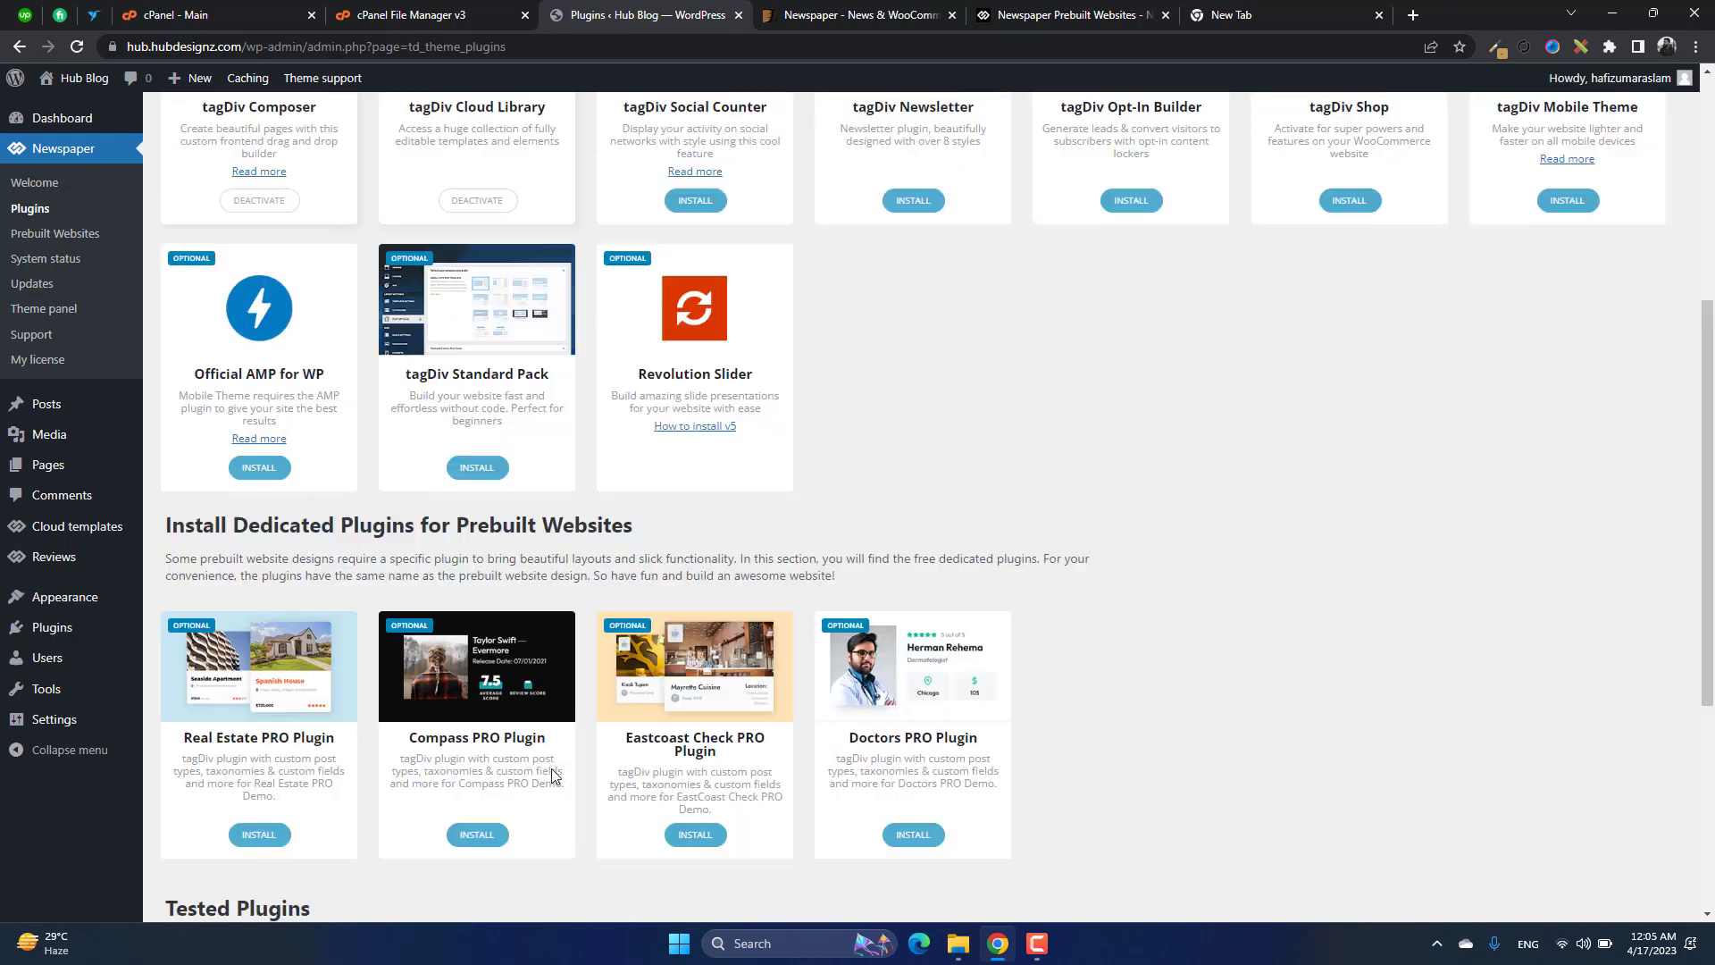
- Install the Black Version PRO demo from the Newspaper theme's Prebuilt Websites page
left_click(420, 308)
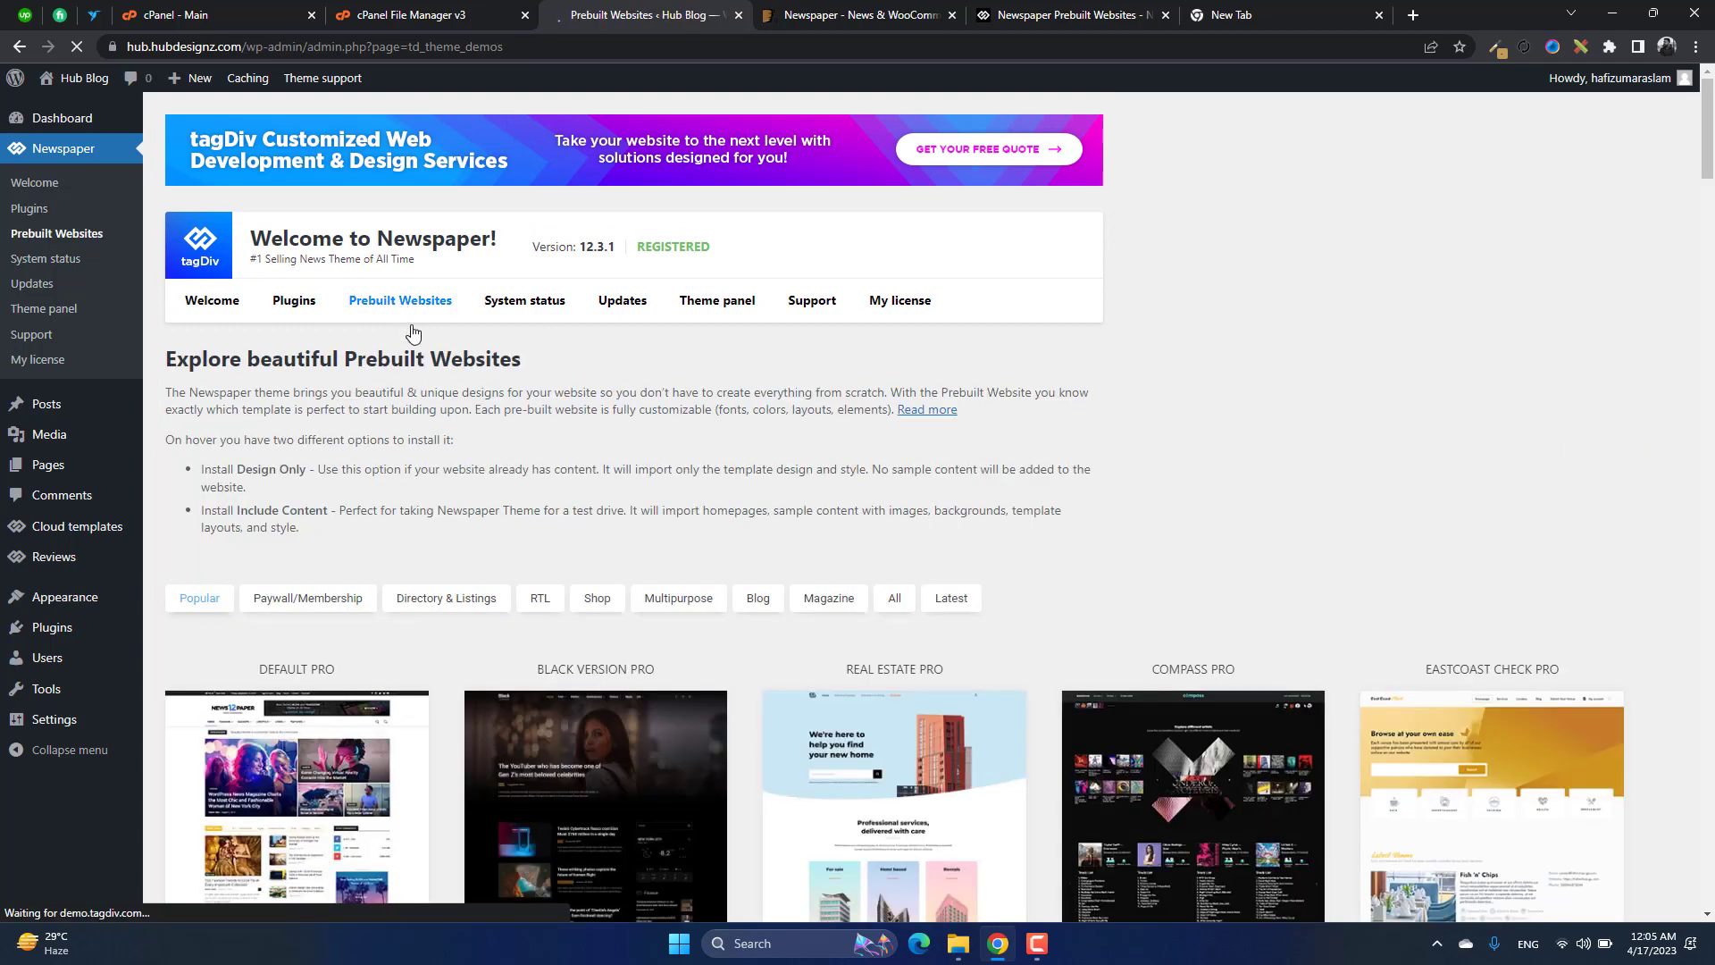
scroll(514, 407, "down", 3)
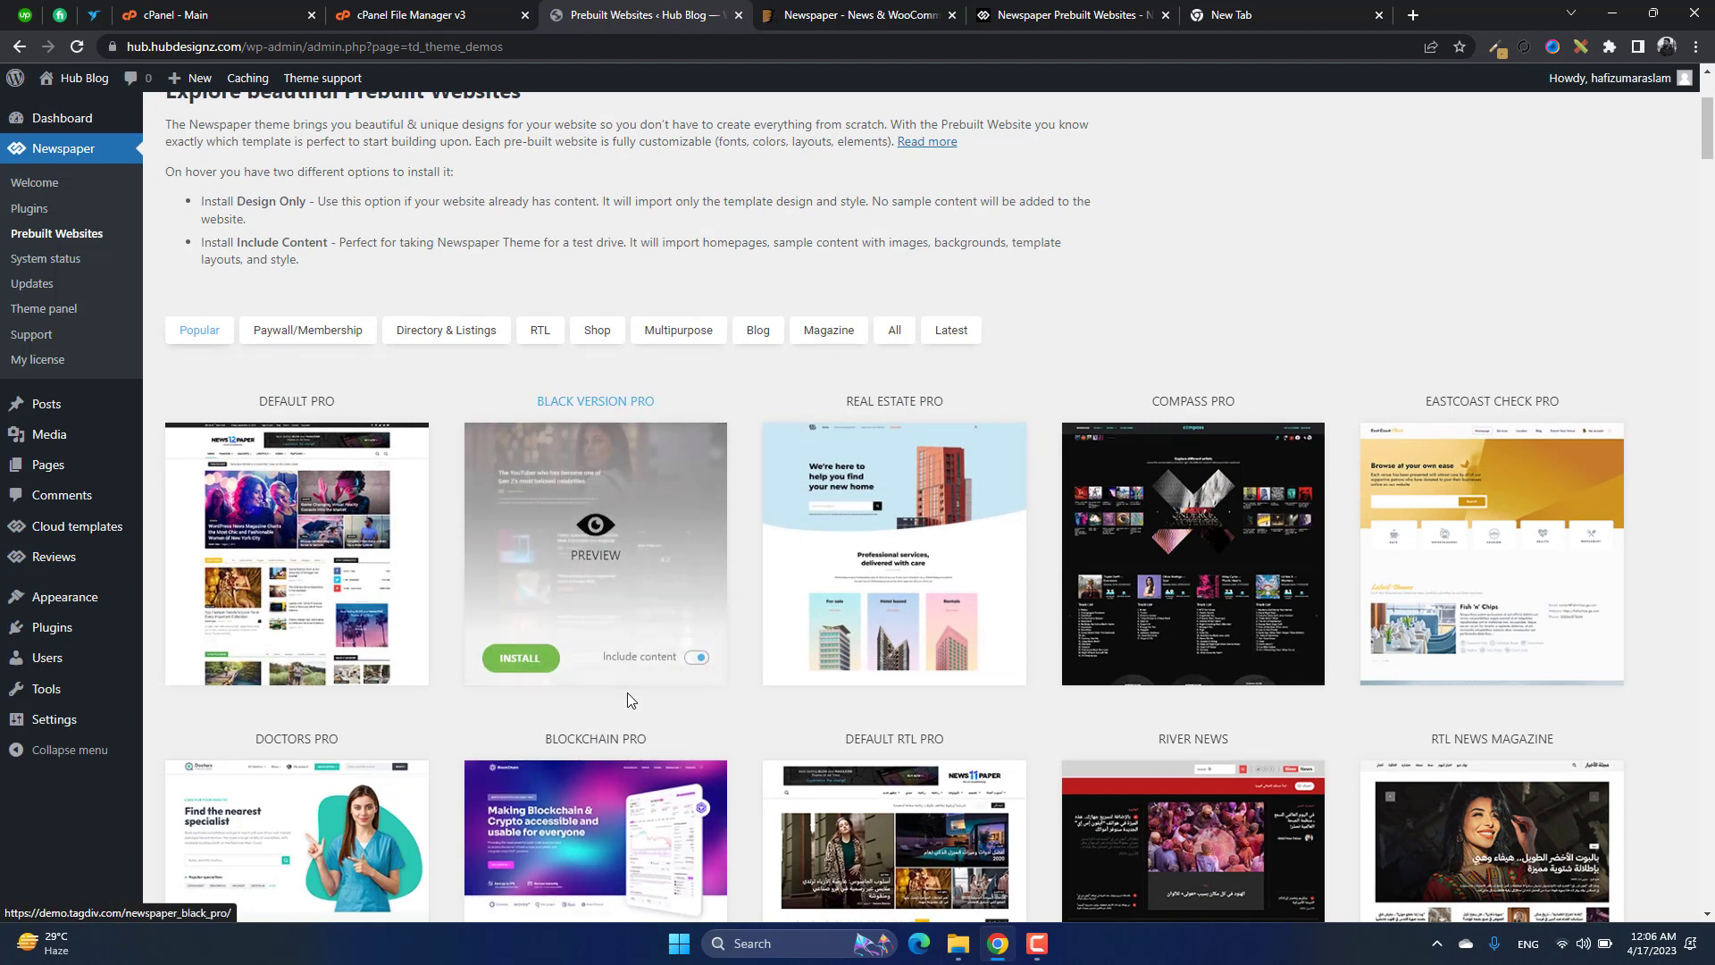
mouse_move(538, 573)
mouse_move(527, 662)
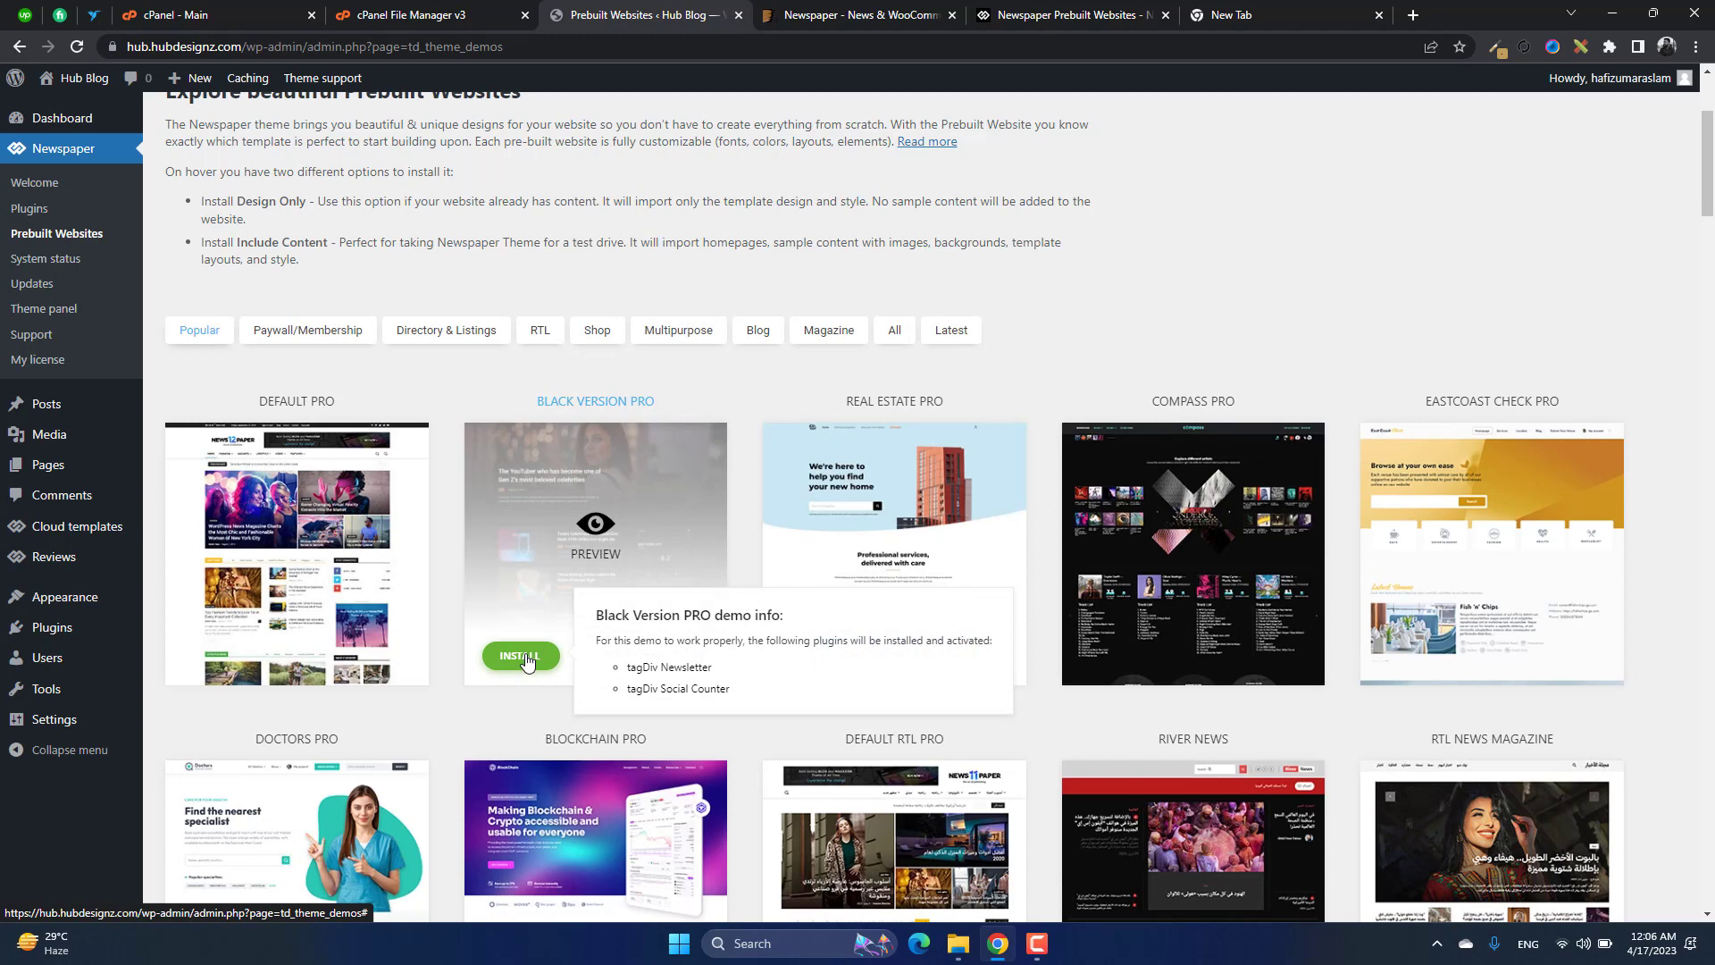
left_click(527, 659)
left_click(811, 657)
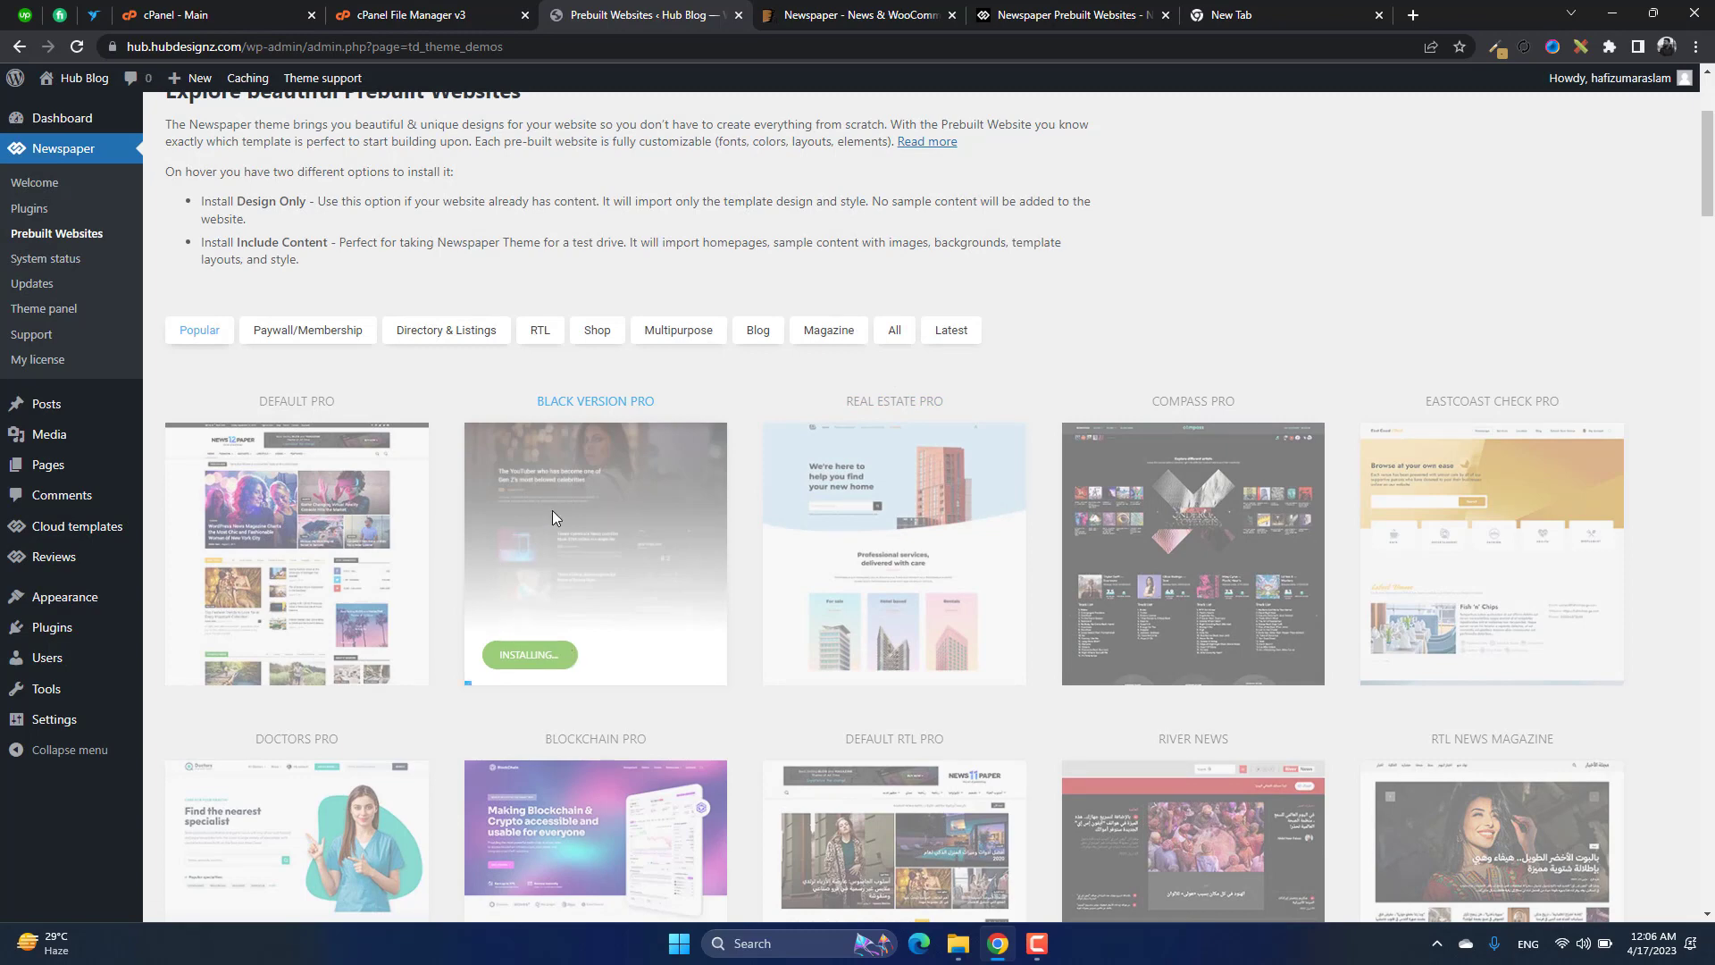
- Open the Newspaper live preview from its ThemeForest page and show all of its prebuilt website demos
left_click(853, 15)
scroll(1090, 635, "up", 20)
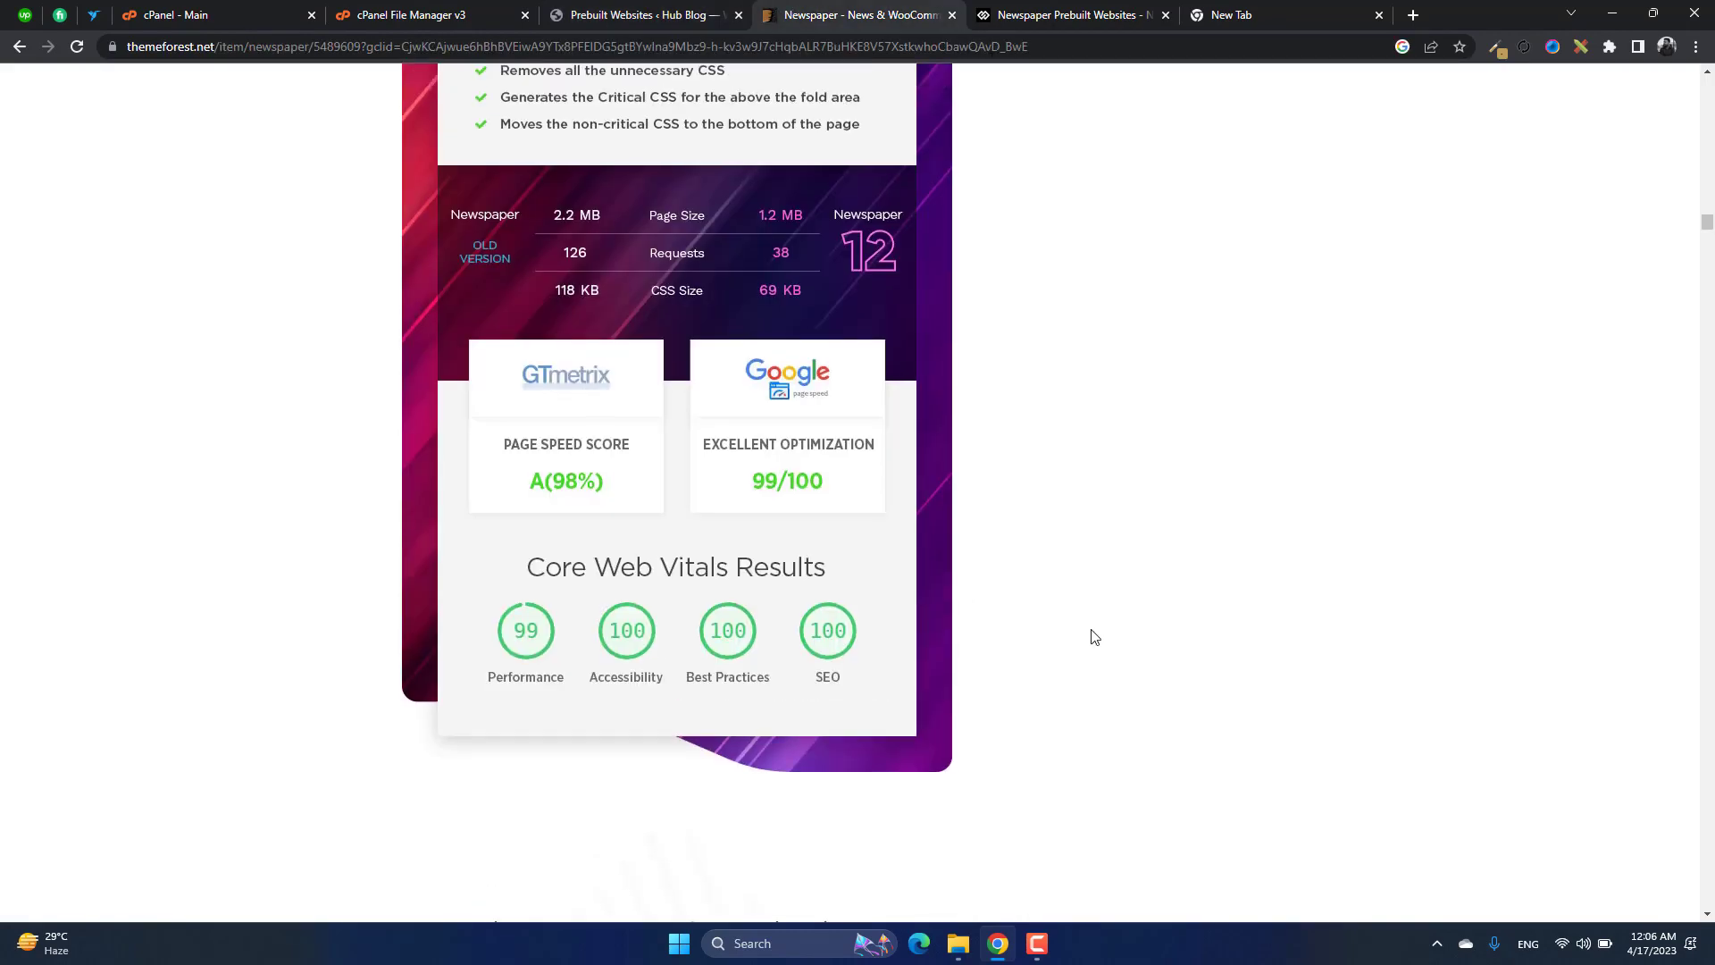
scroll(1091, 635, "up", 20)
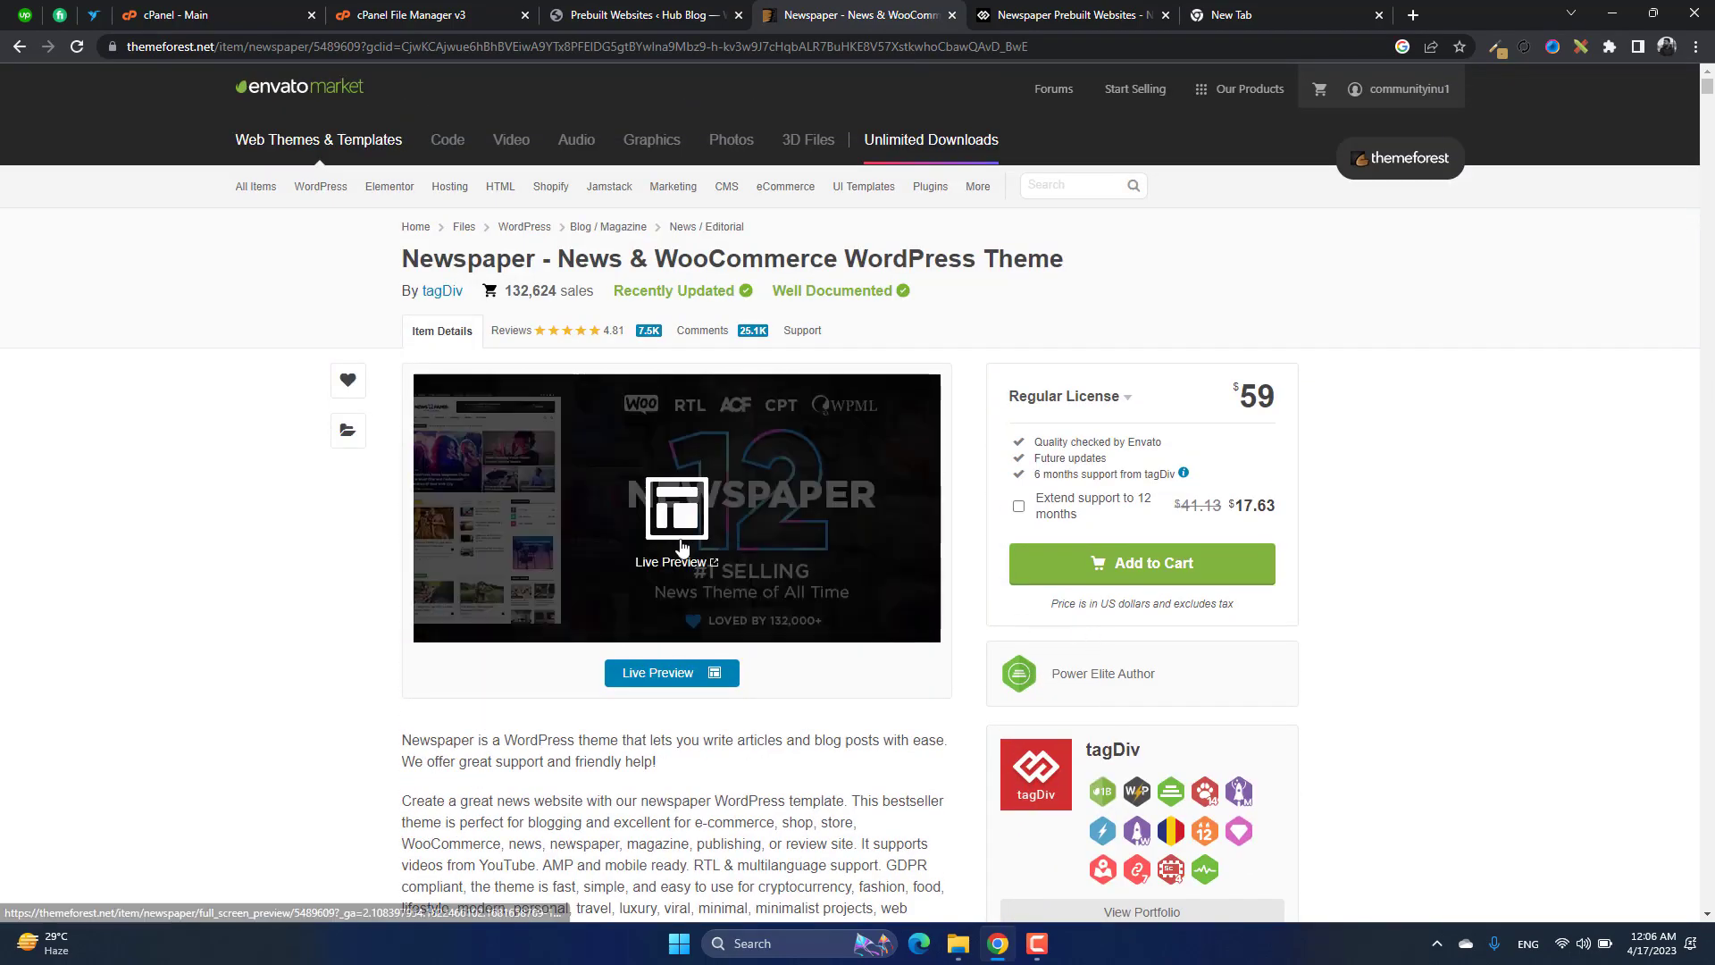
left_click(683, 528)
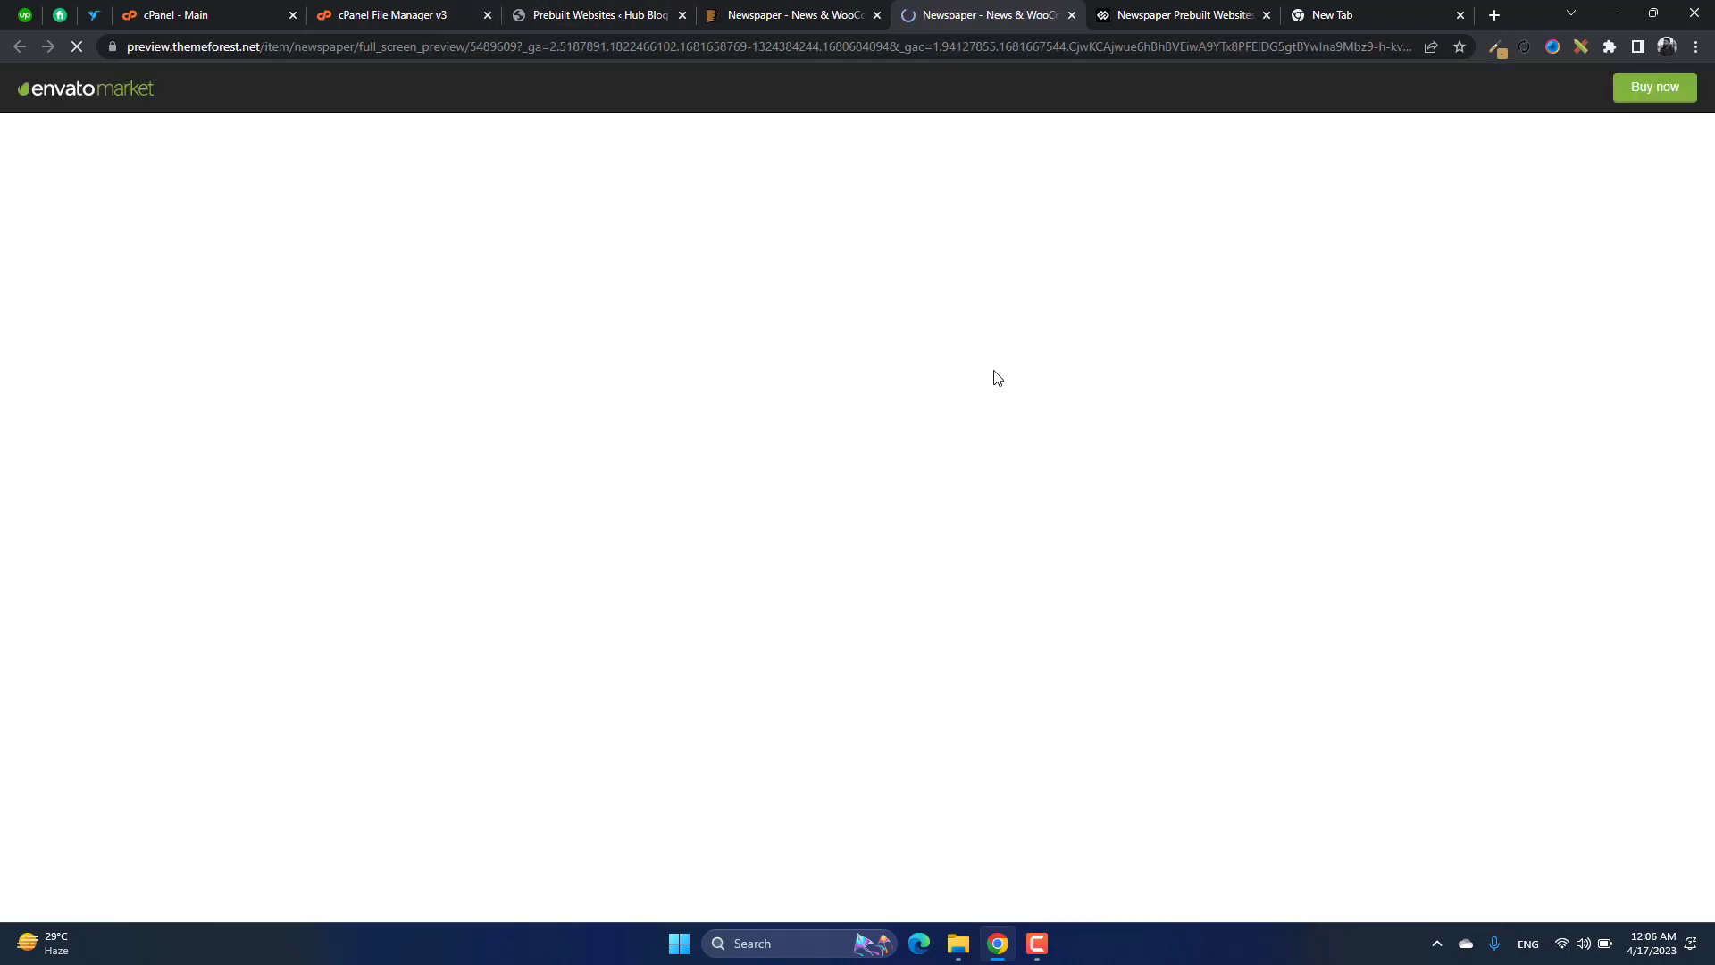
scroll(716, 506, "down", 8)
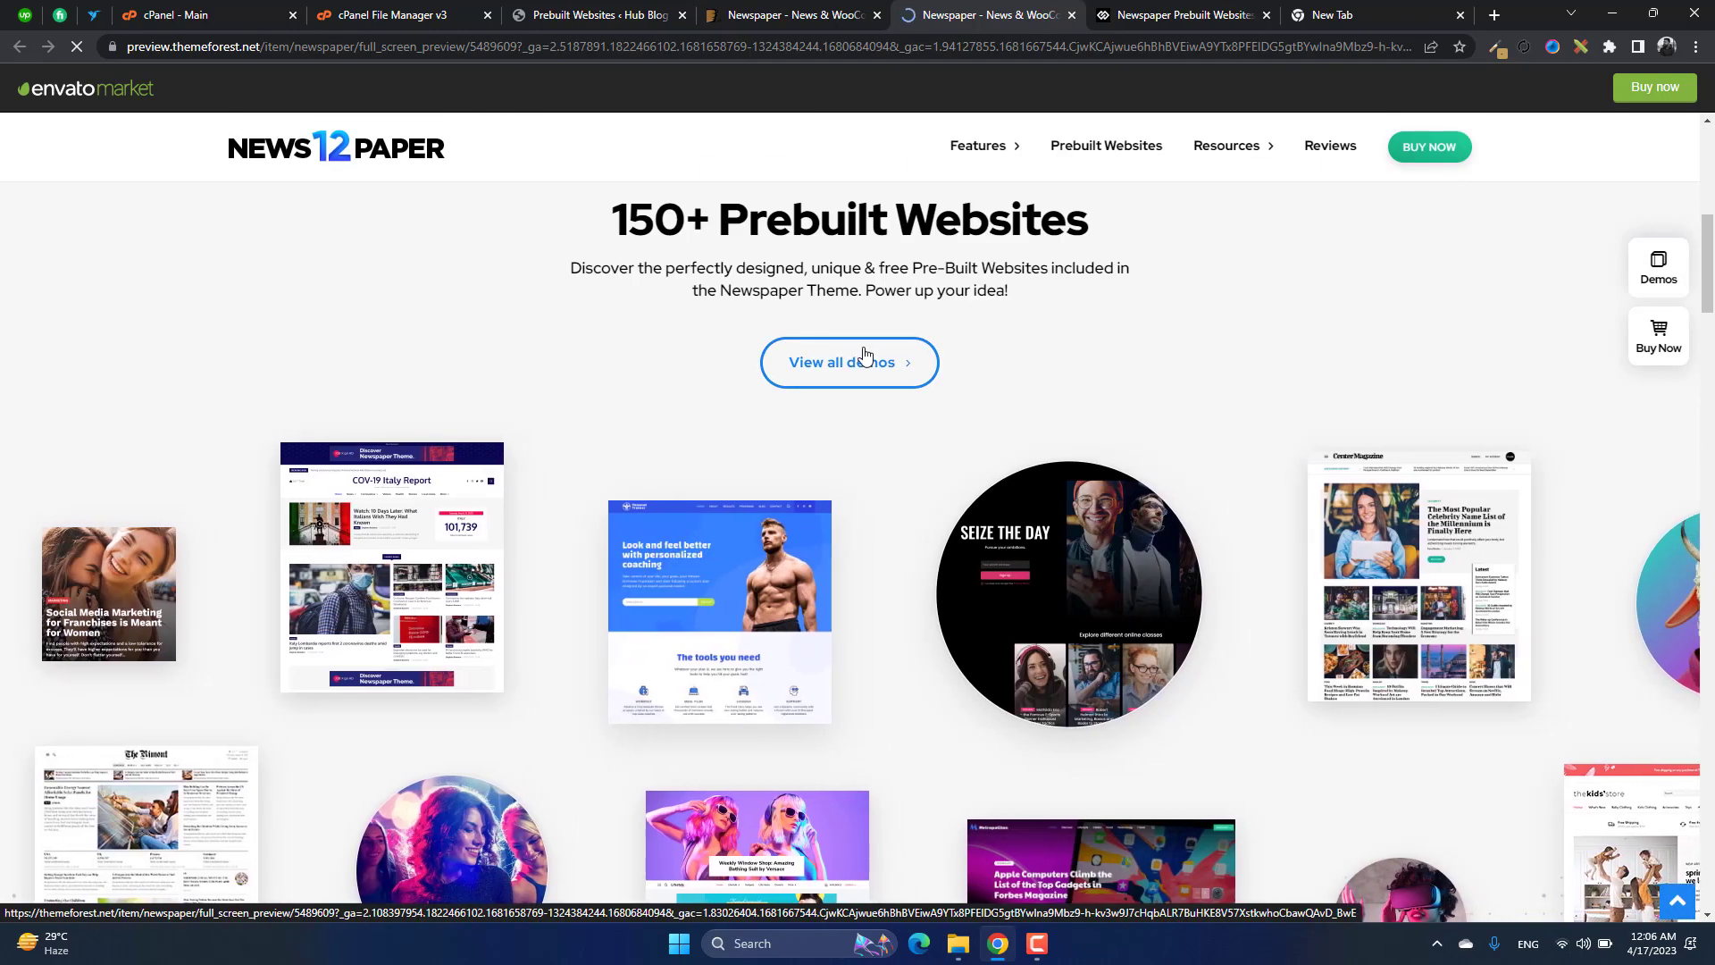
left_click(865, 355)
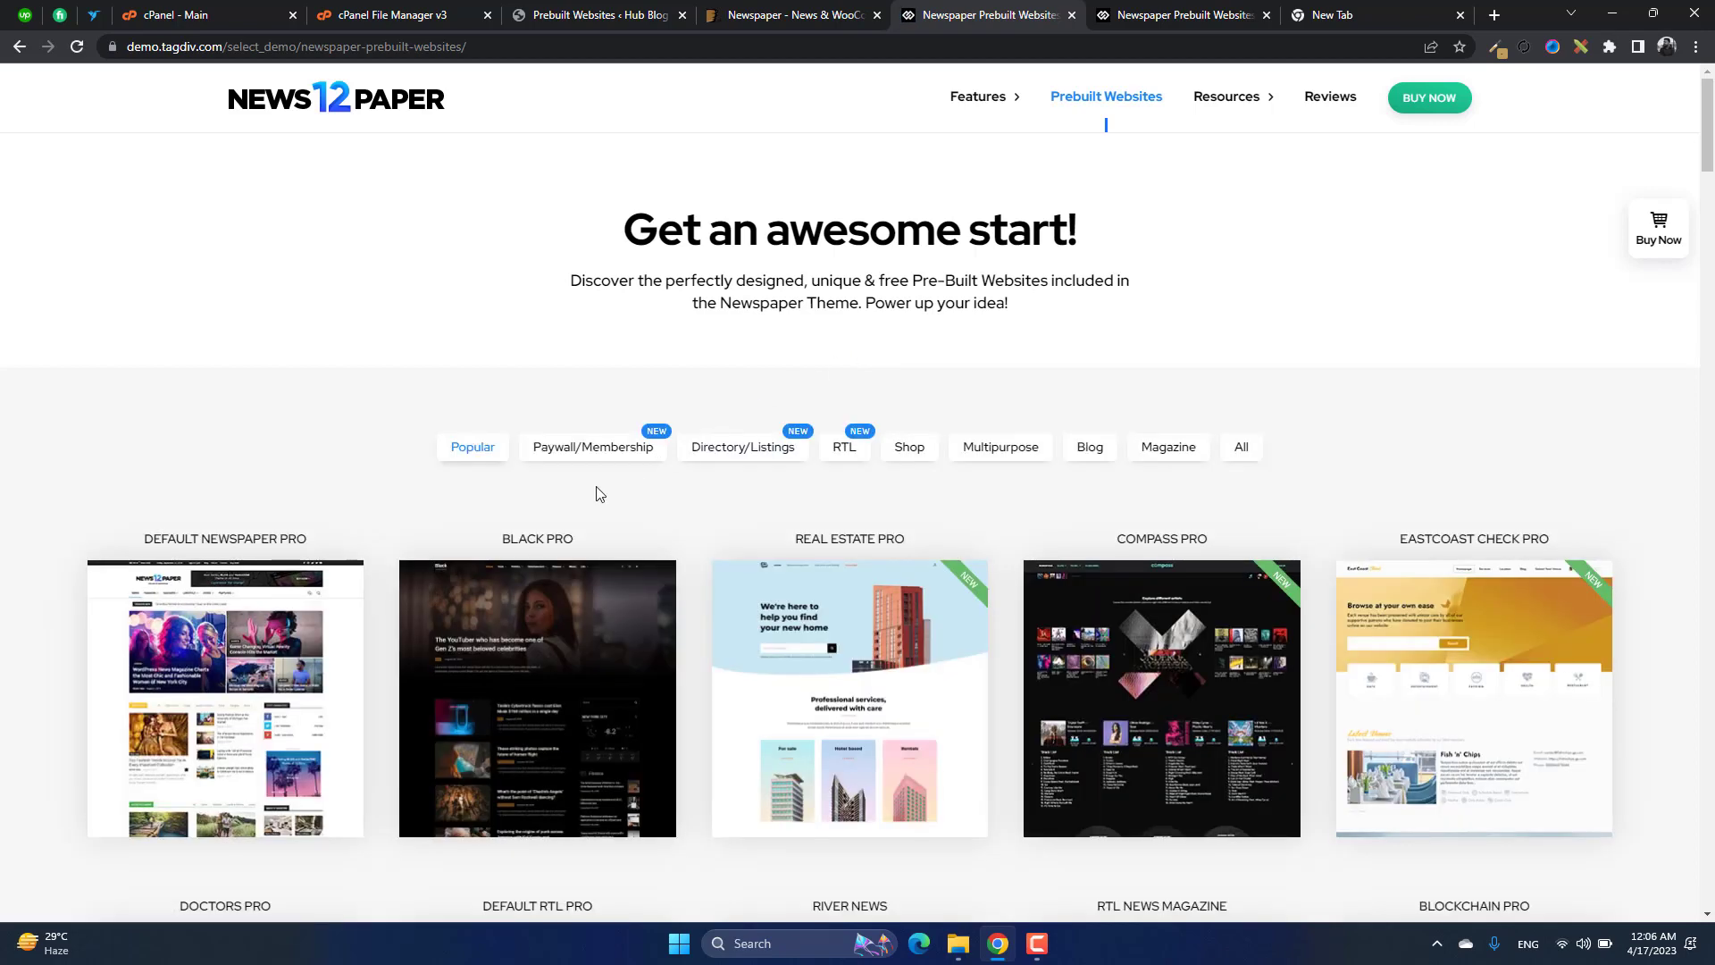
- Open the Black PRO demo and examine its homepage sections and sidebar widgets, from the header article down to the latest articles
left_click(546, 683)
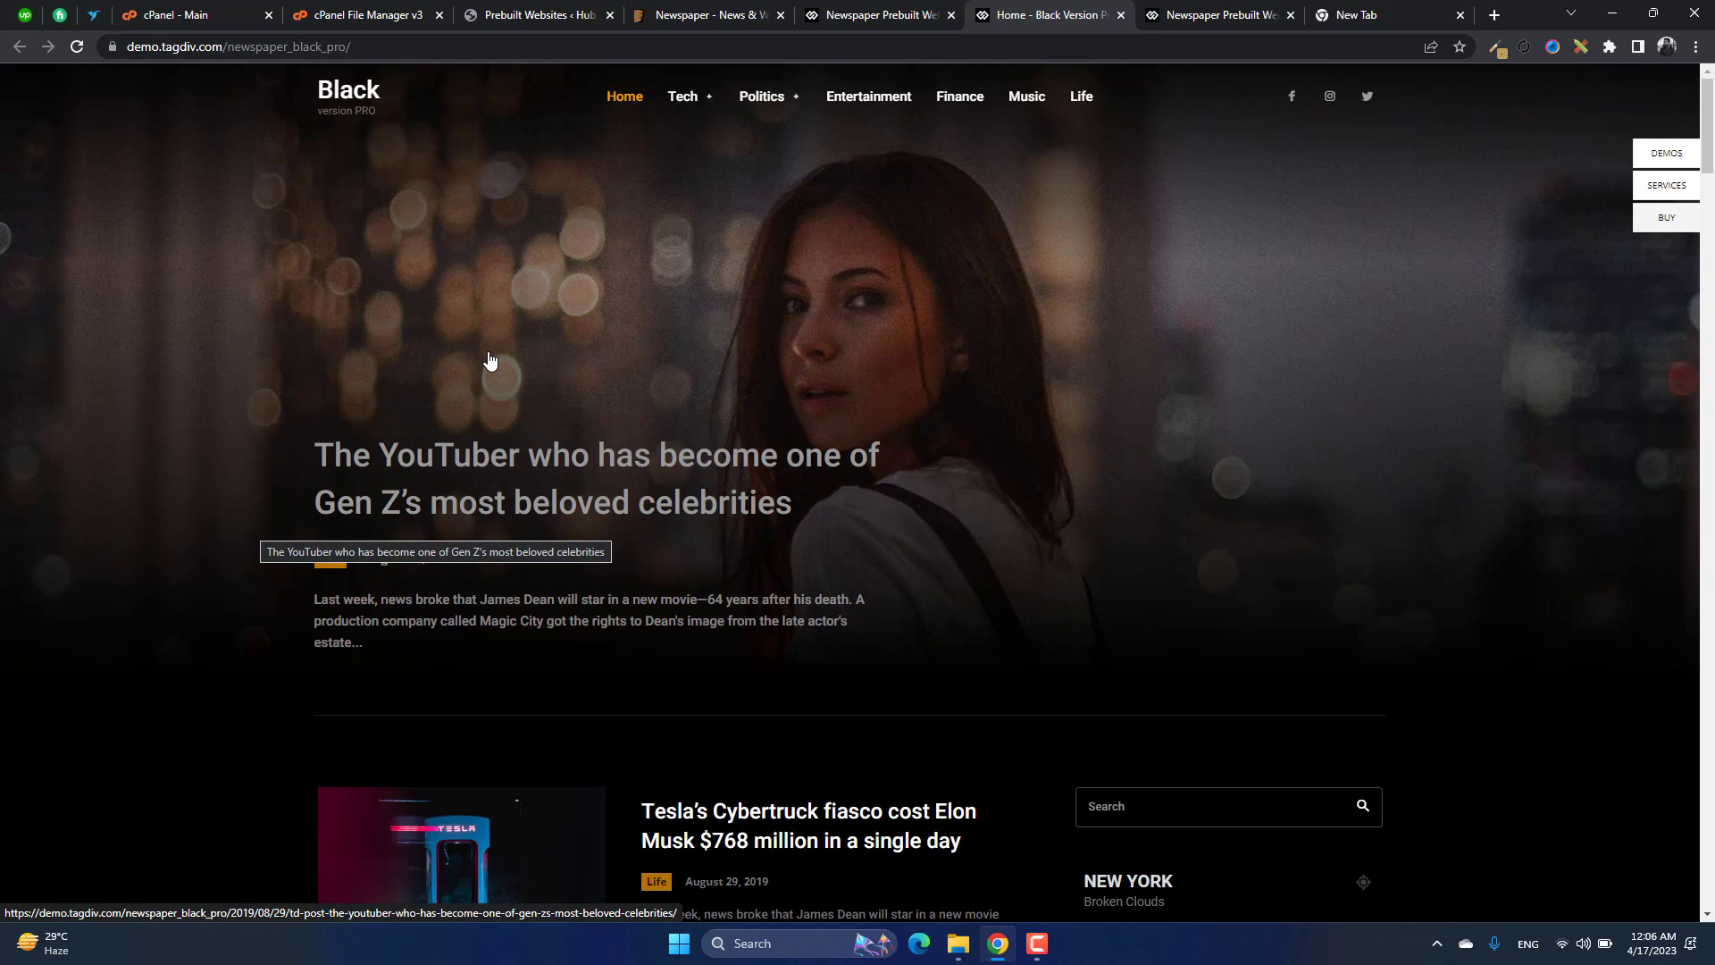
scroll(490, 360, "down", 4)
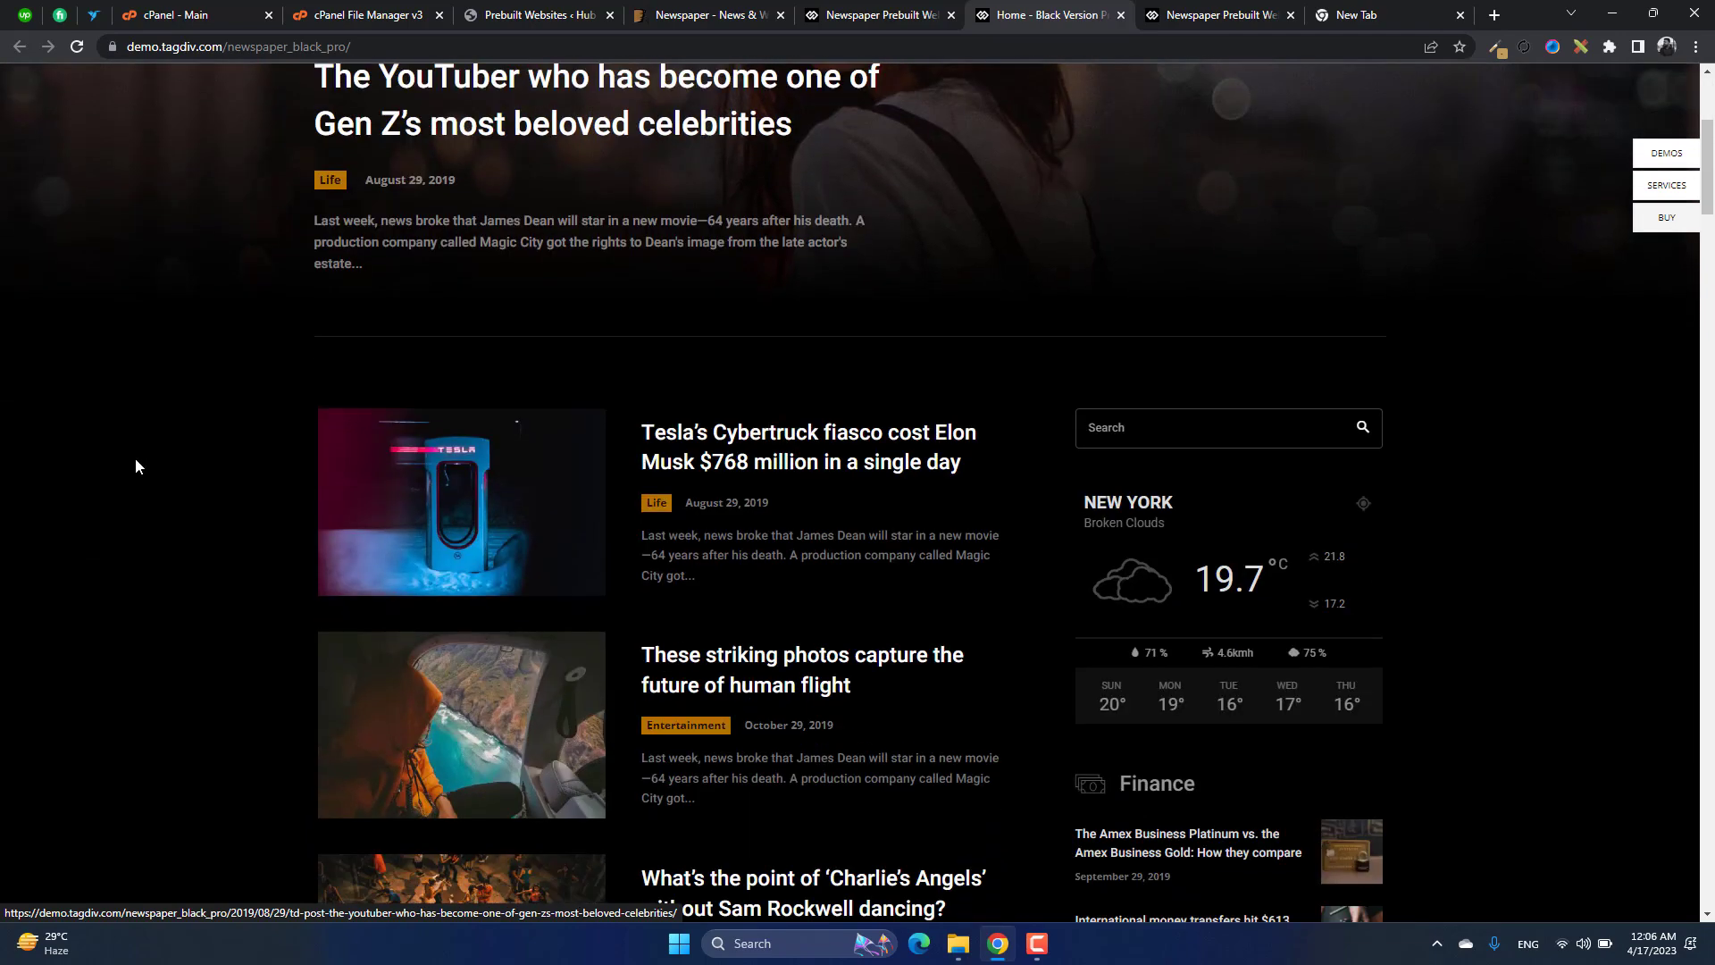
scroll(135, 460, "down", 2)
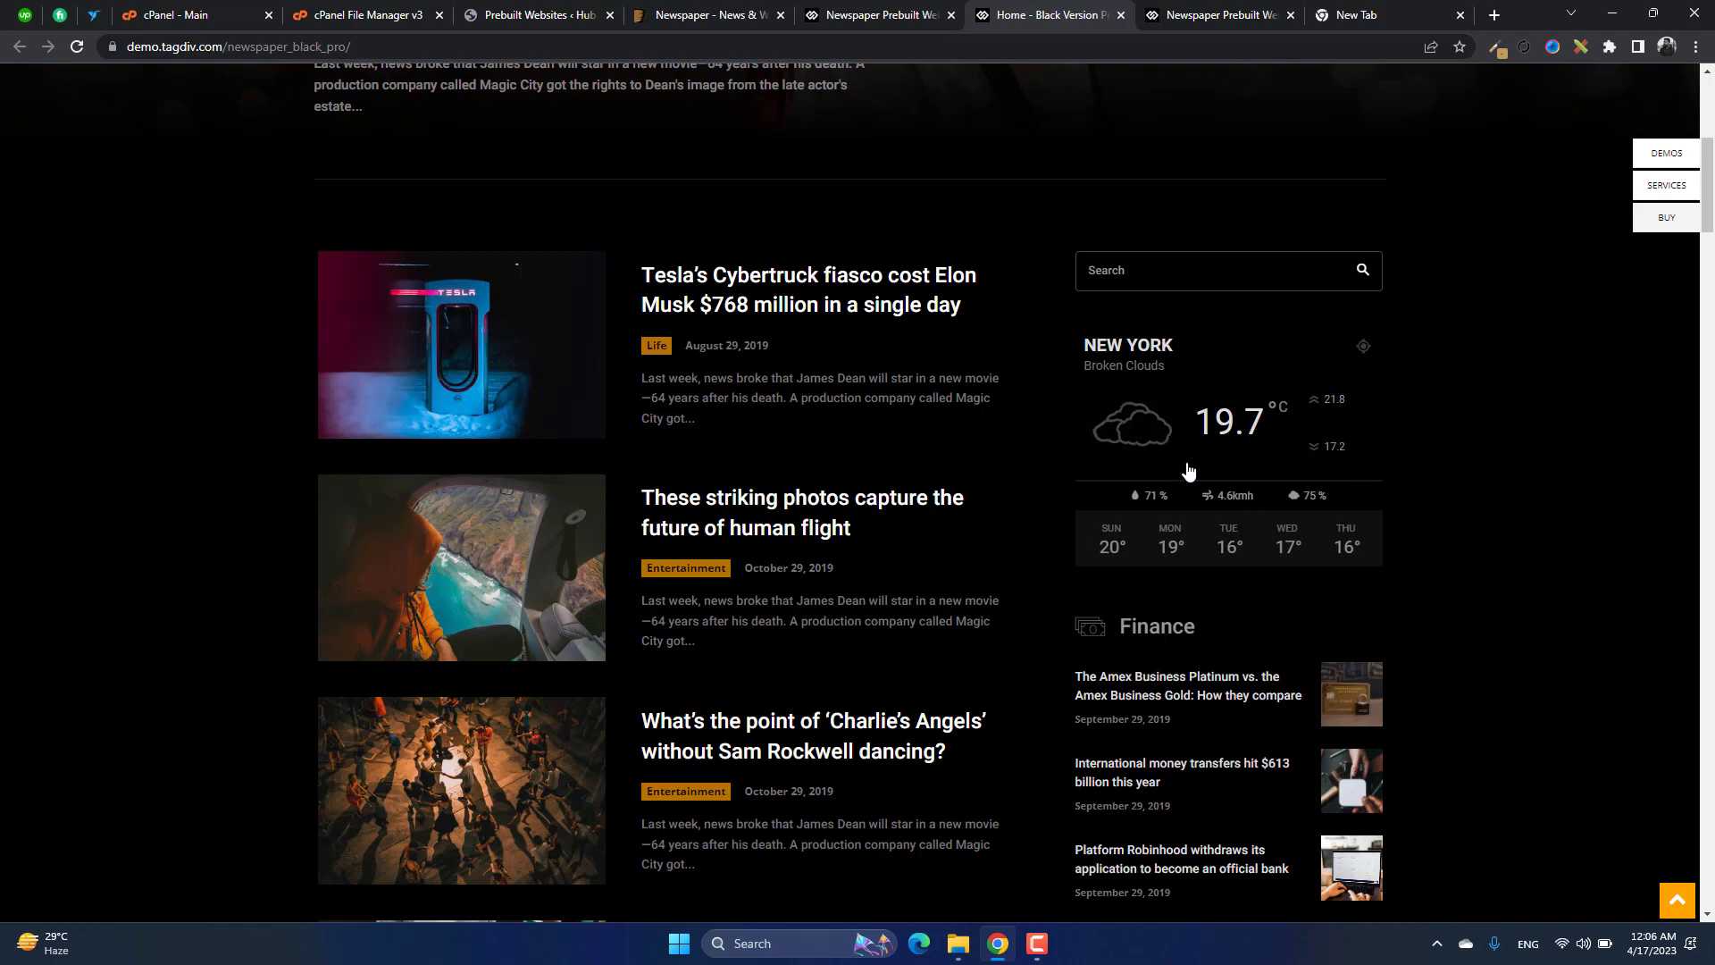
scroll(1188, 465, "down", 2)
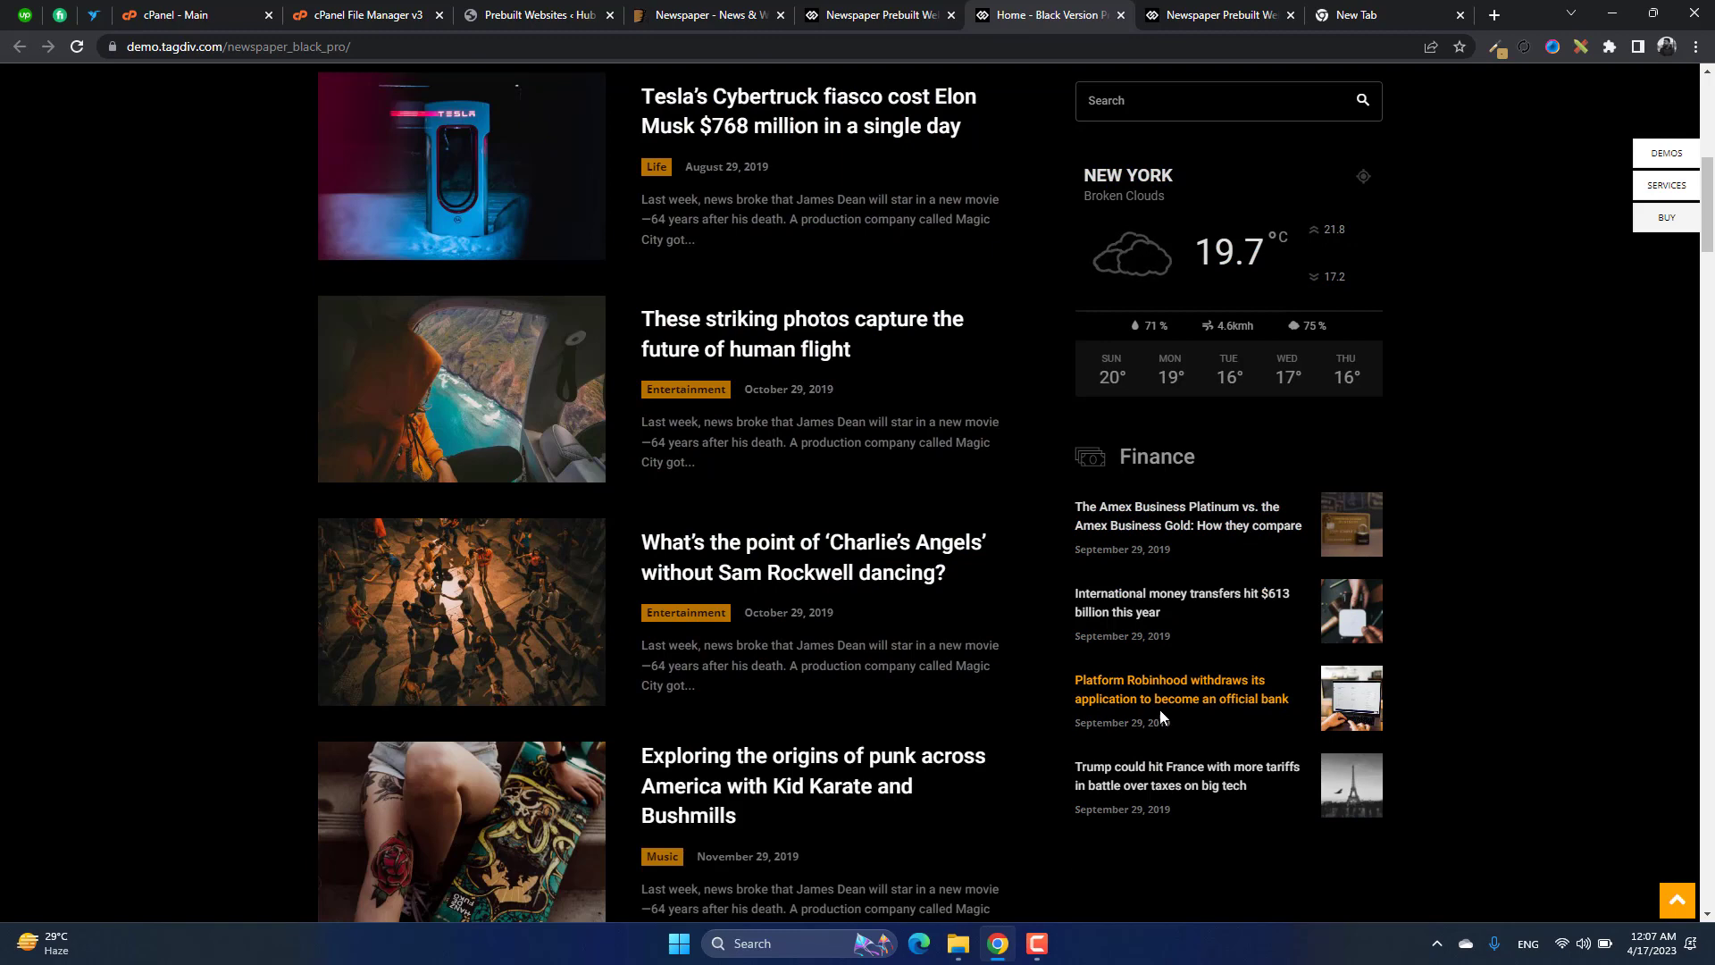
scroll(956, 678, "down", 3)
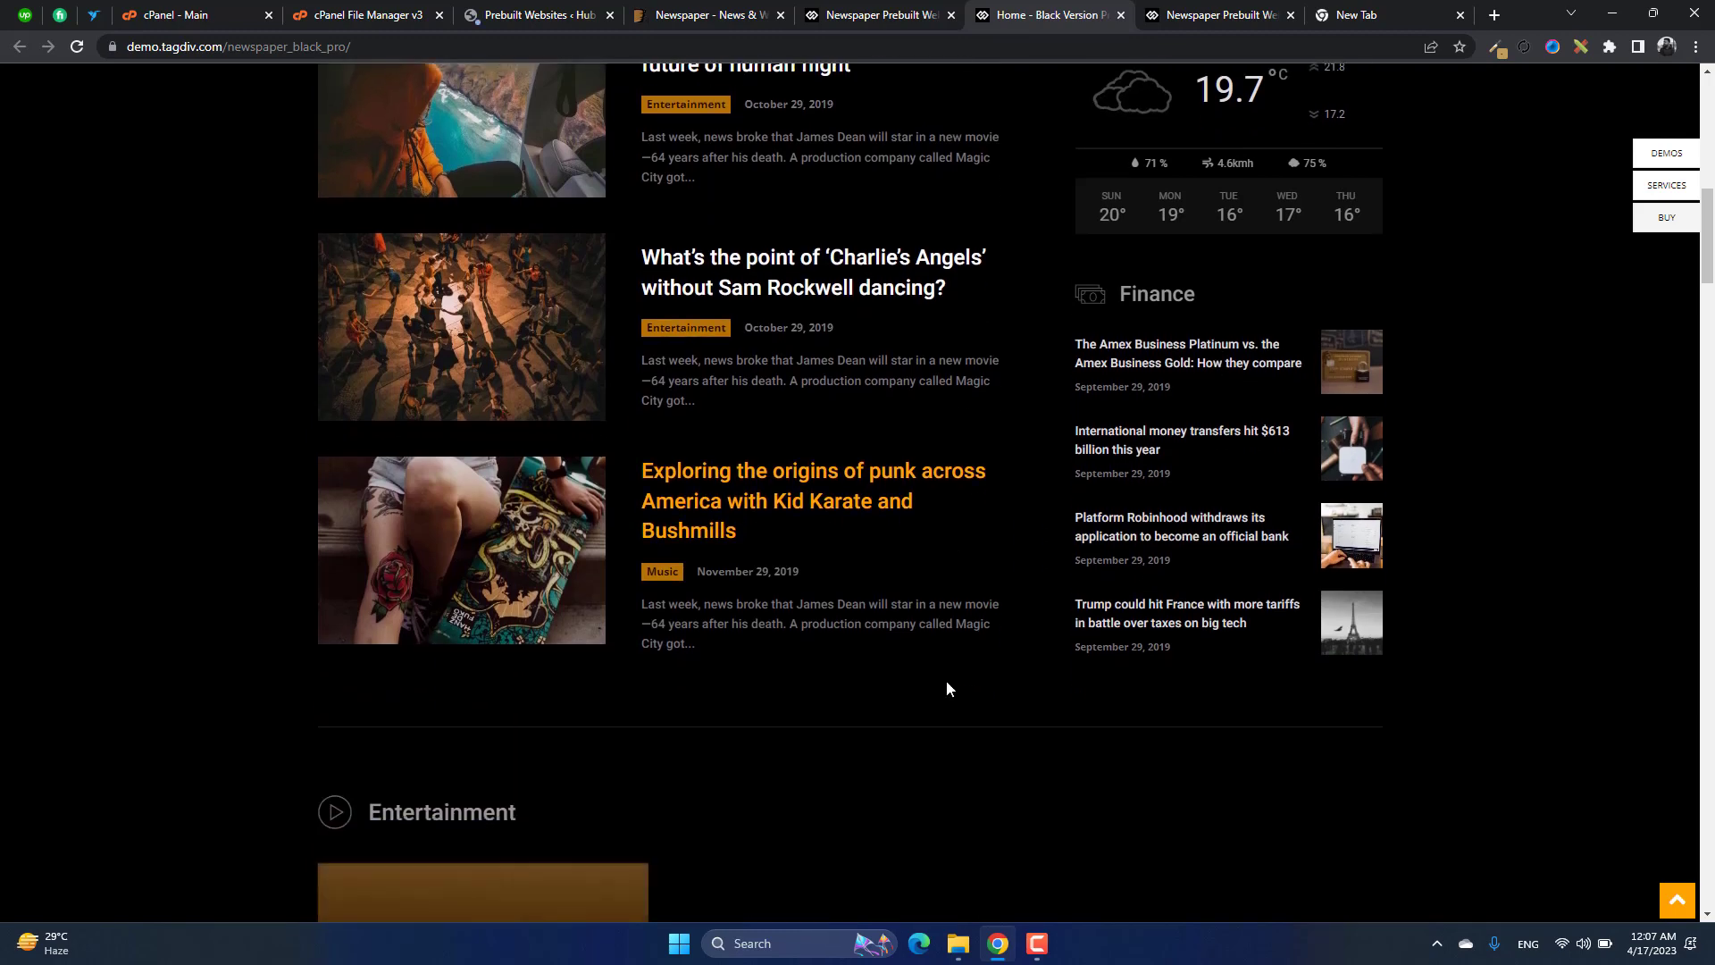
scroll(946, 686, "down", 6)
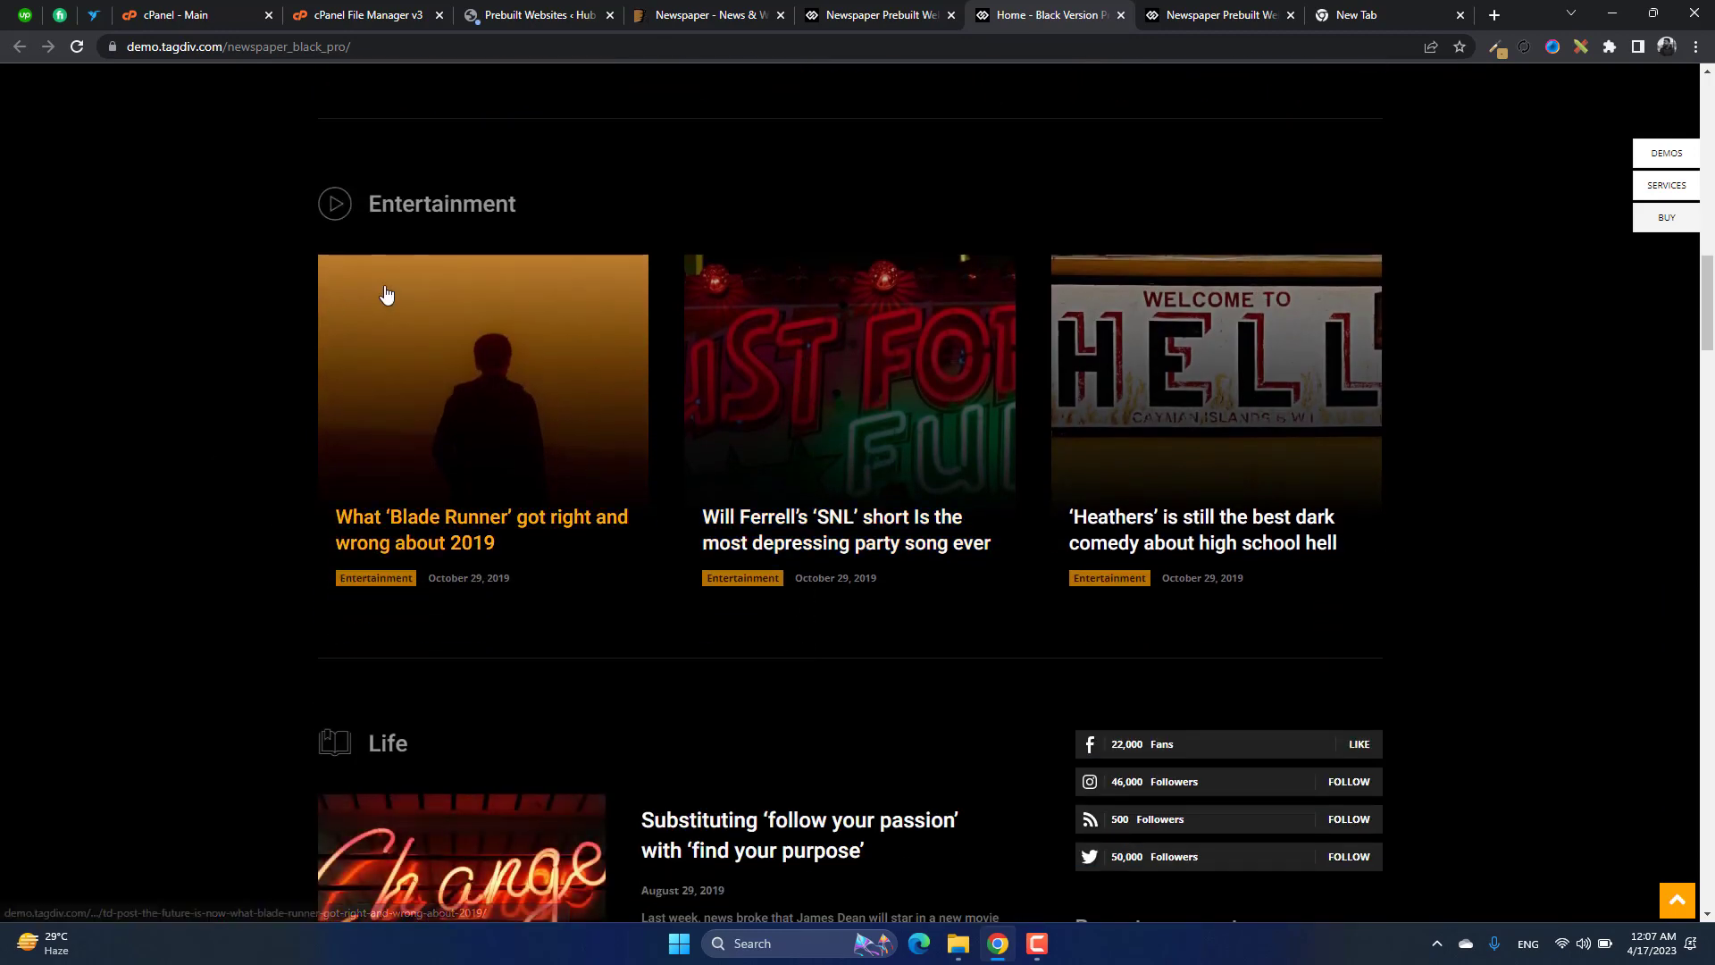
scroll(479, 339, "down", 4)
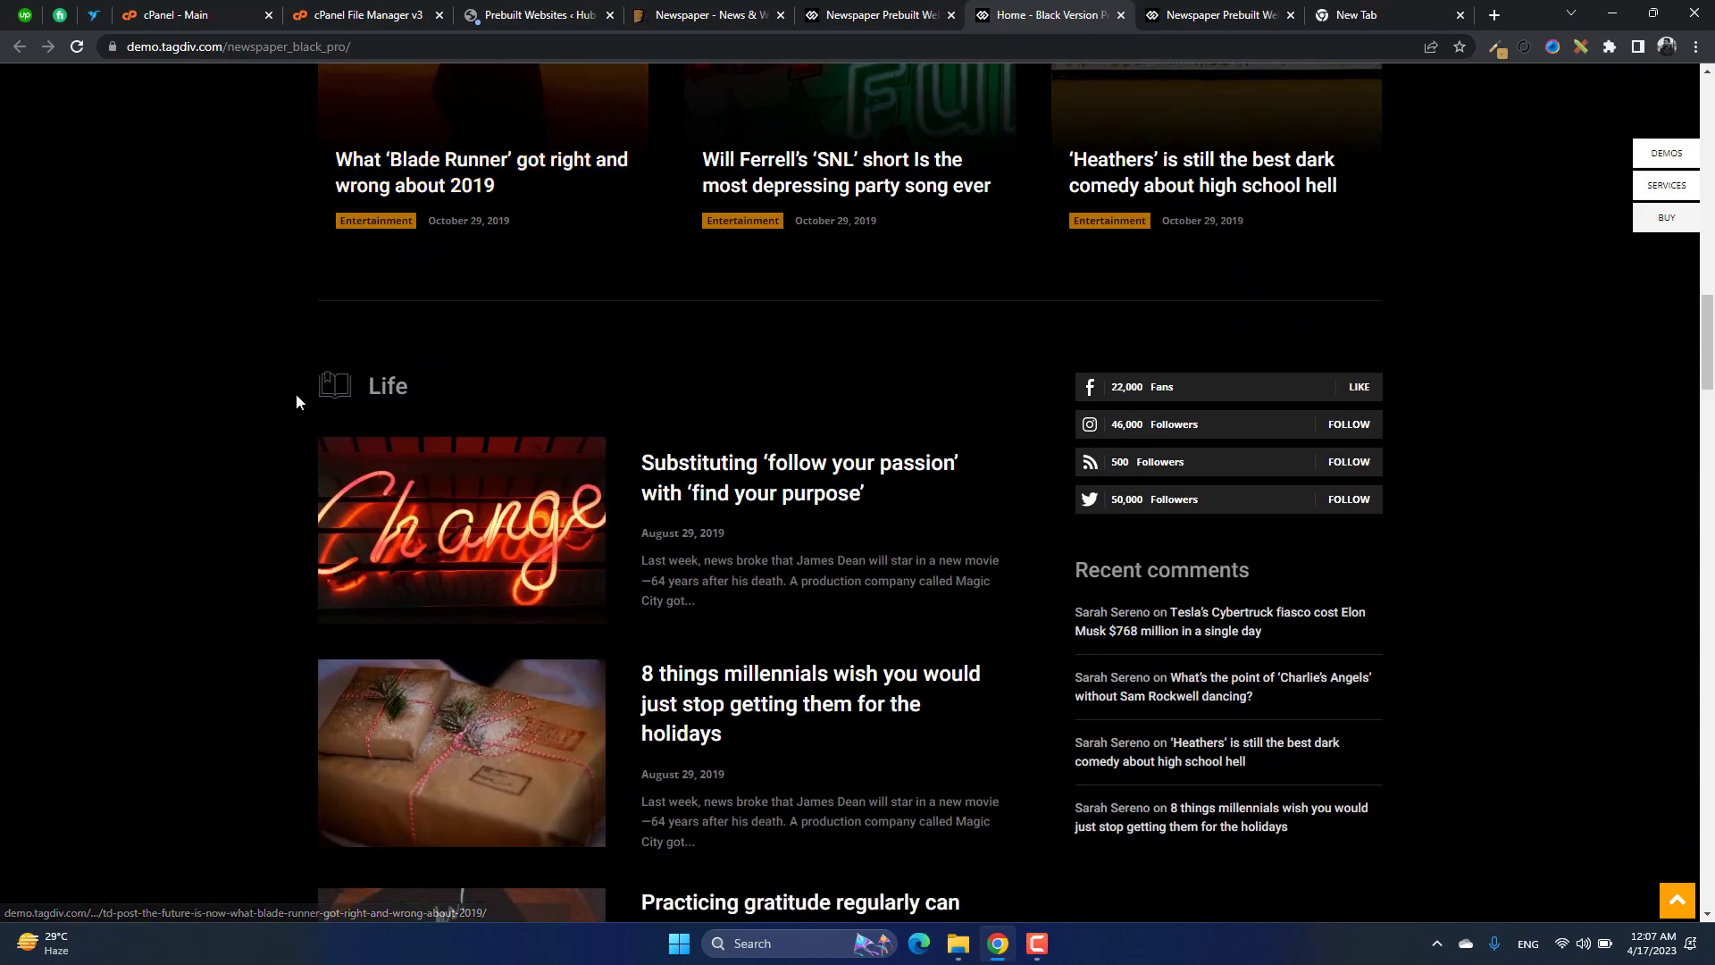
scroll(491, 414, "down", 12)
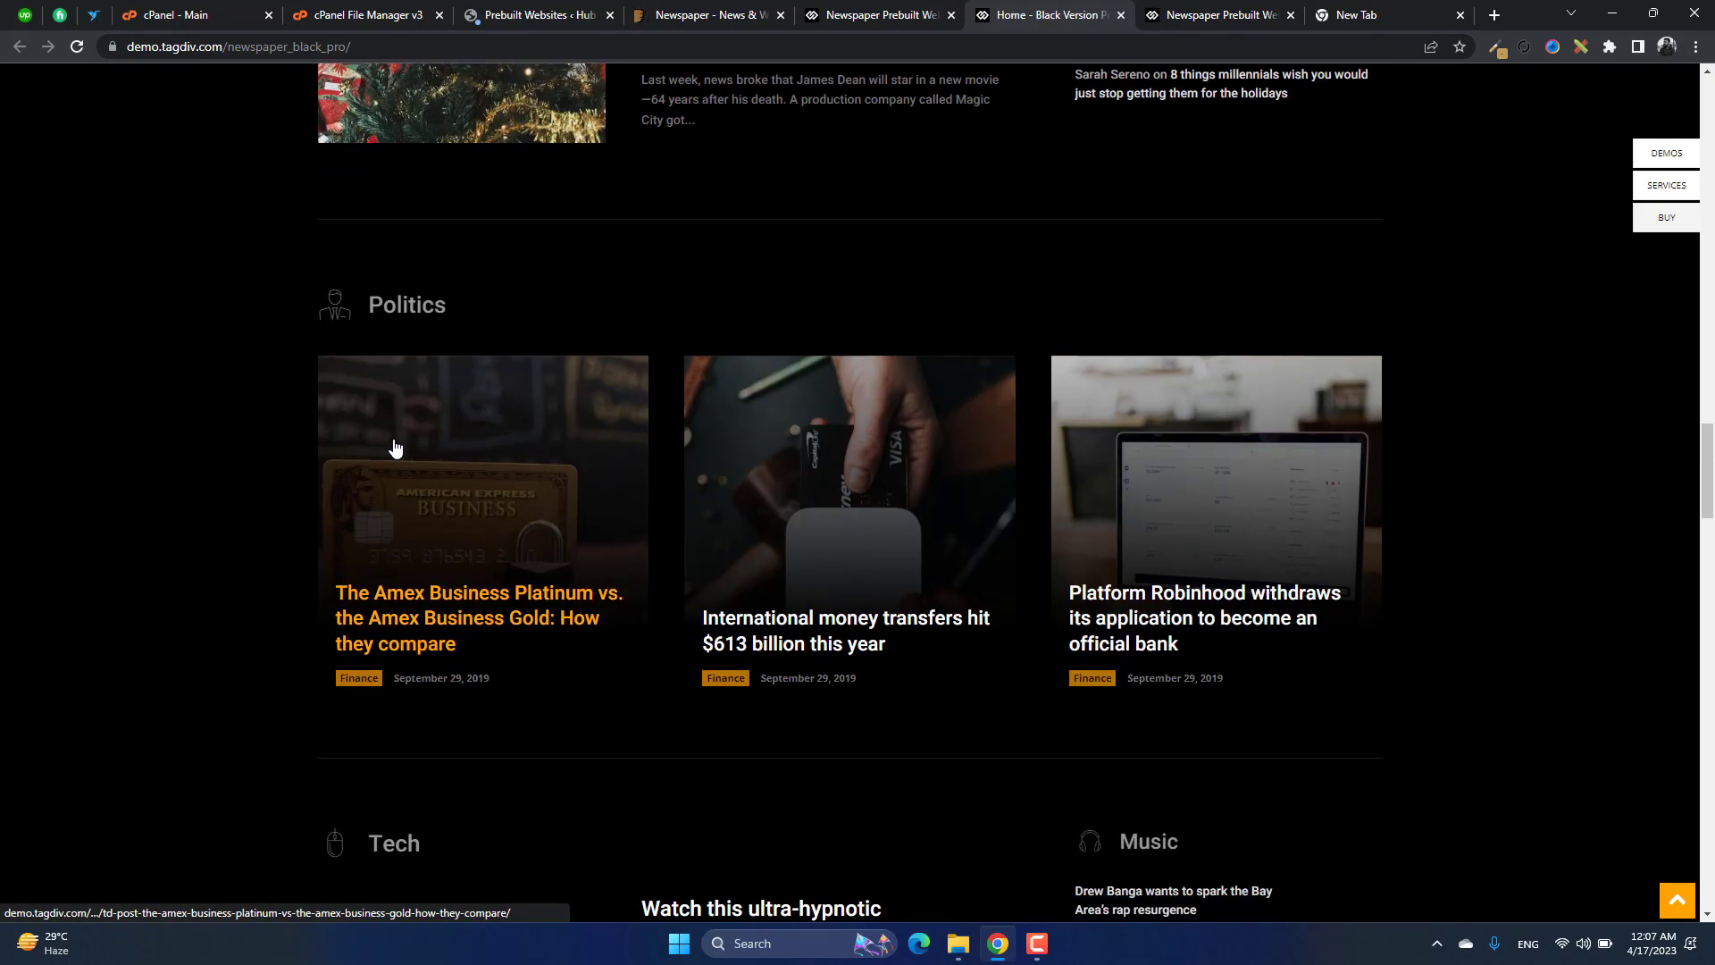
scroll(283, 437, "down", 5)
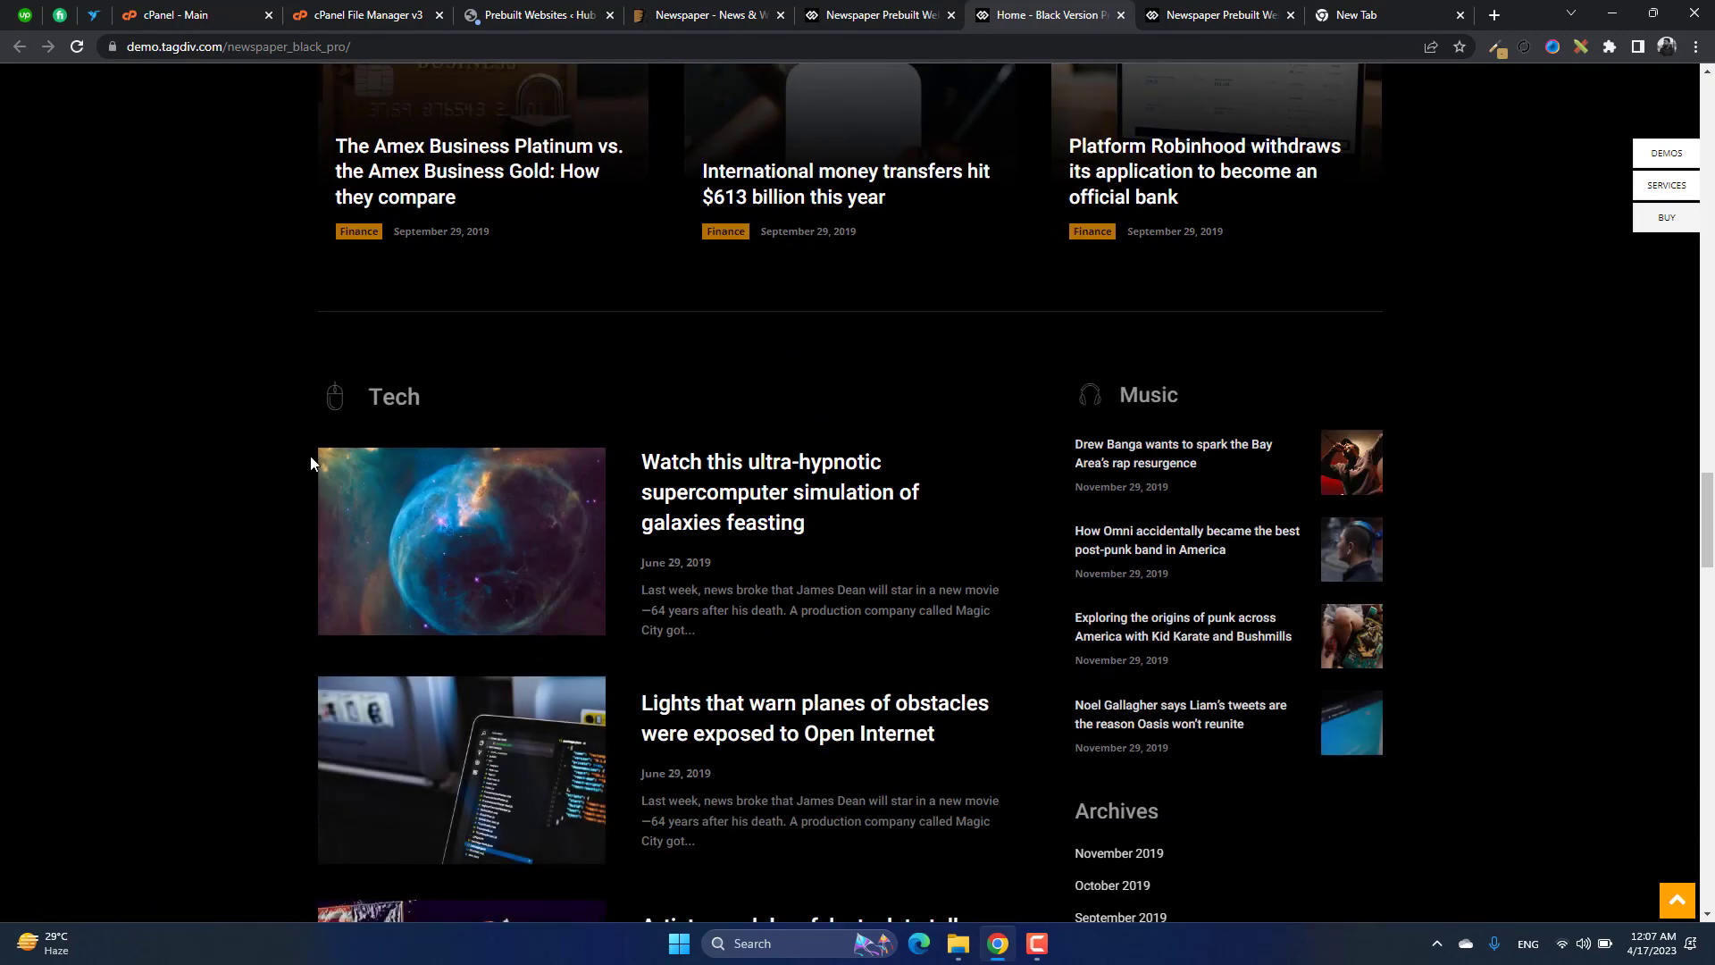
scroll(347, 480, "down", 12)
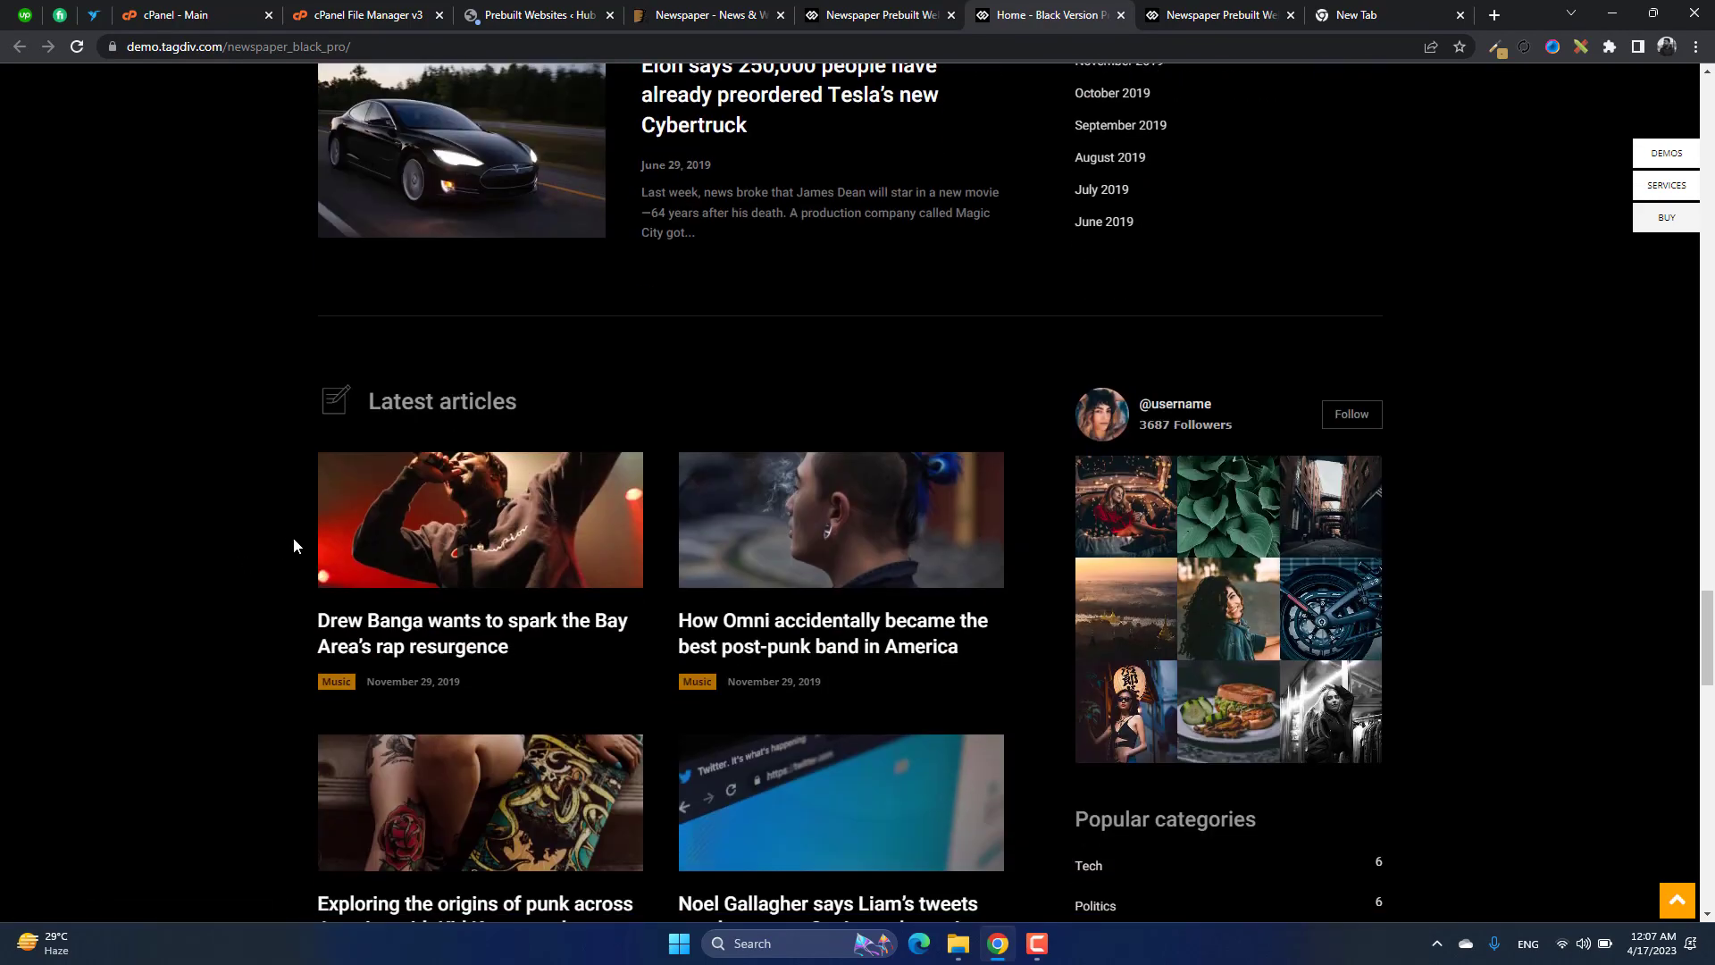
scroll(391, 426, "down", 5)
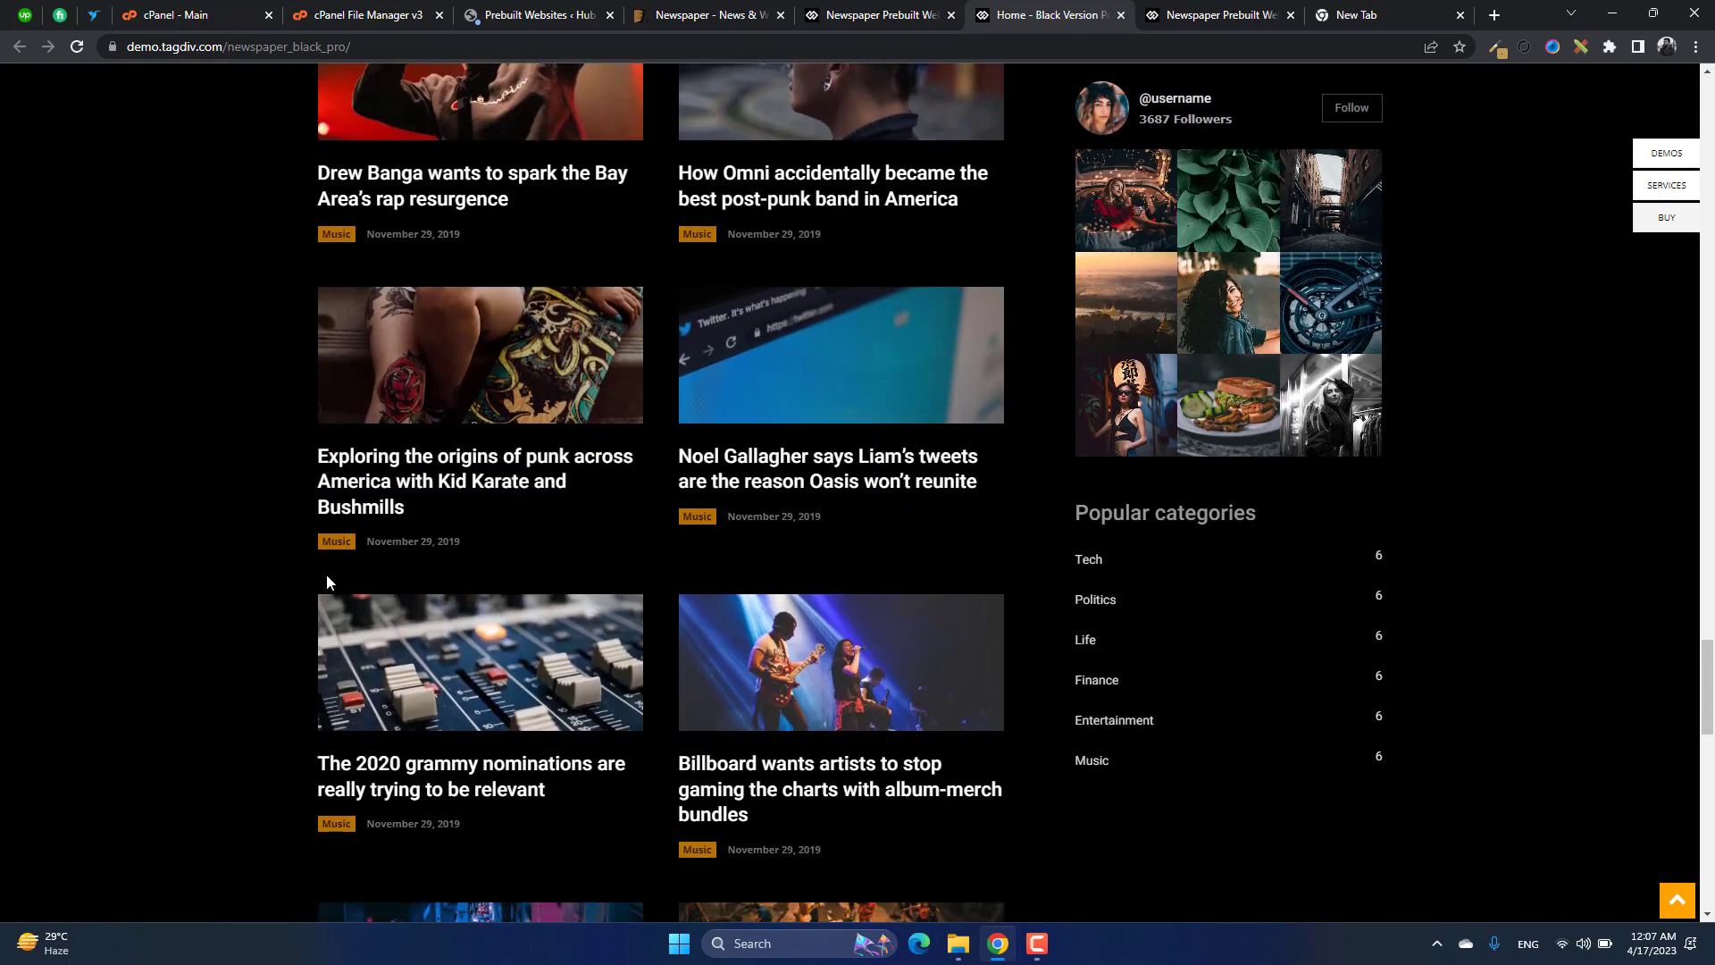
- Examine the rest of the Black PRO demo homepage down to its footer, then its header article and navigation menu
scroll(327, 576, "down", 4)
scroll(384, 592, "down", 12)
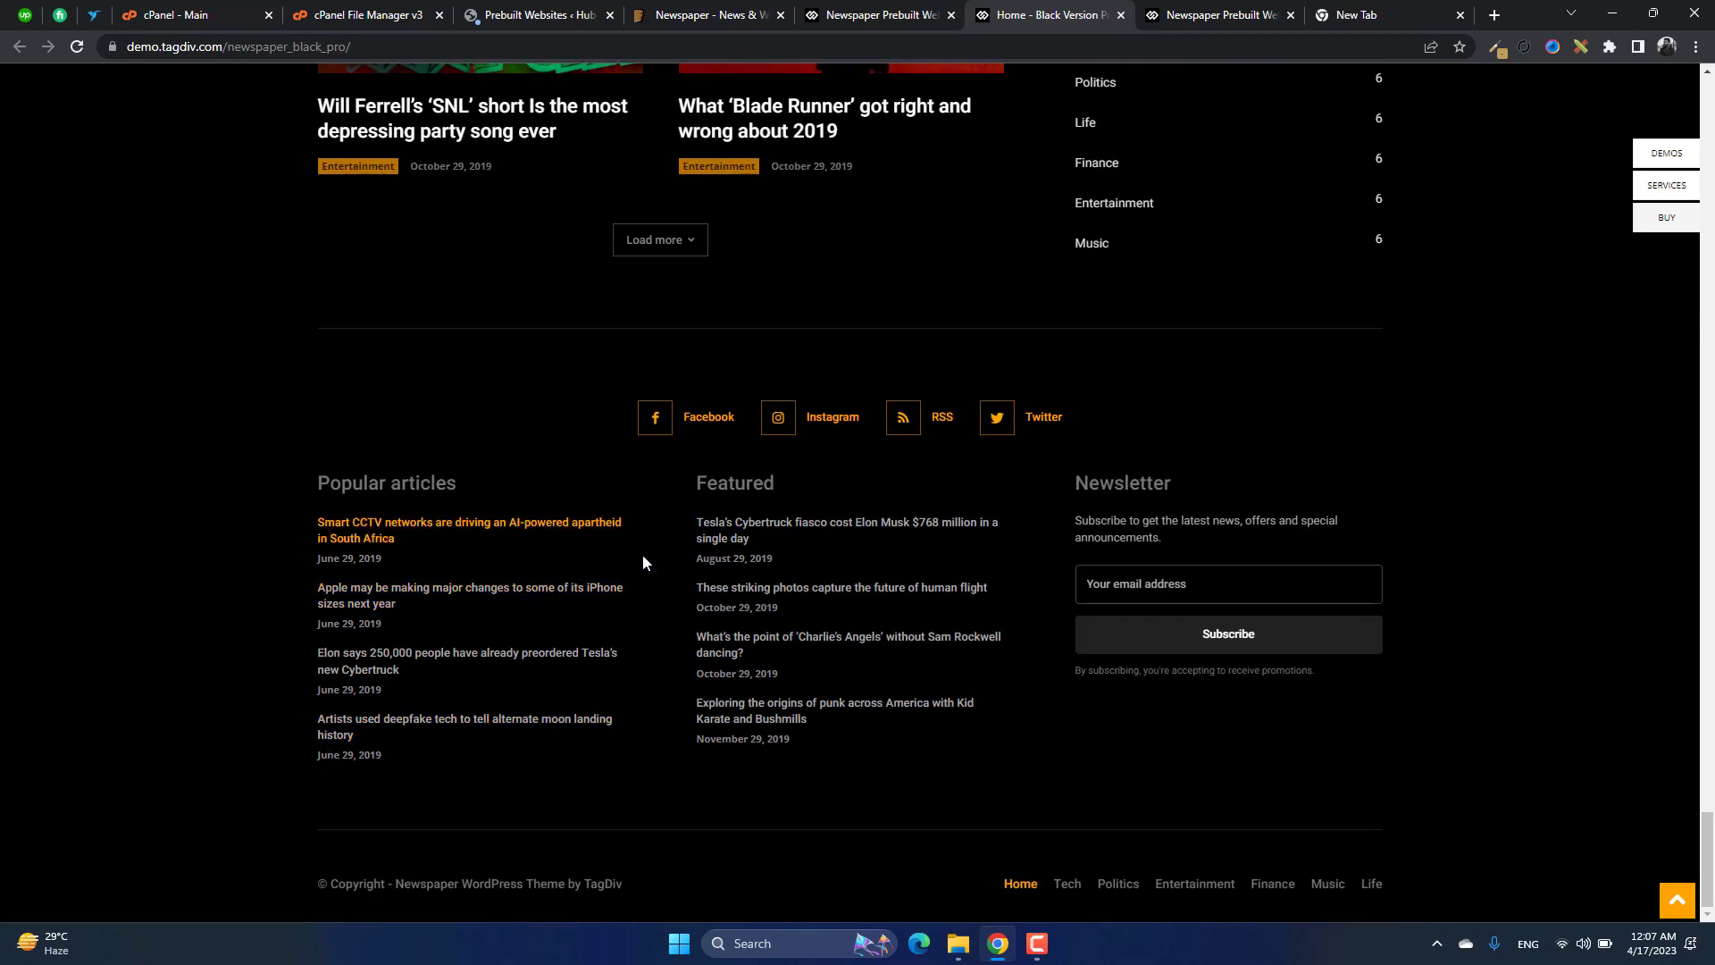
scroll(817, 761, "up", 8)
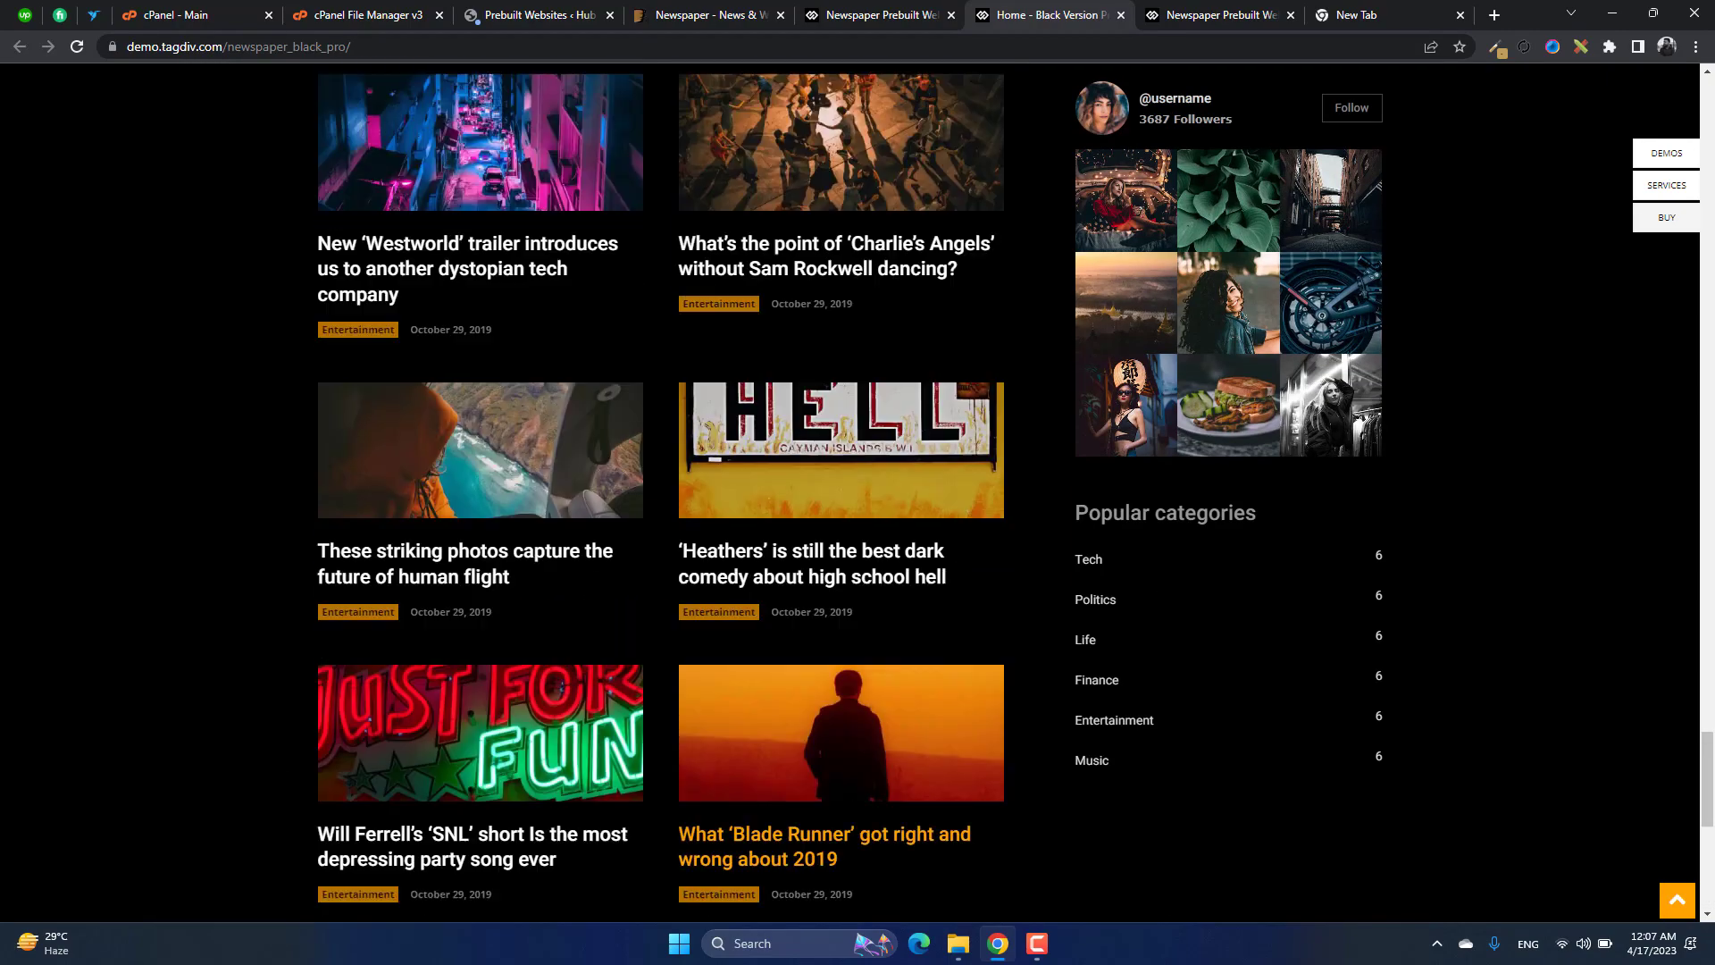
scroll(817, 761, "up", 10)
scroll(732, 737, "up", 17)
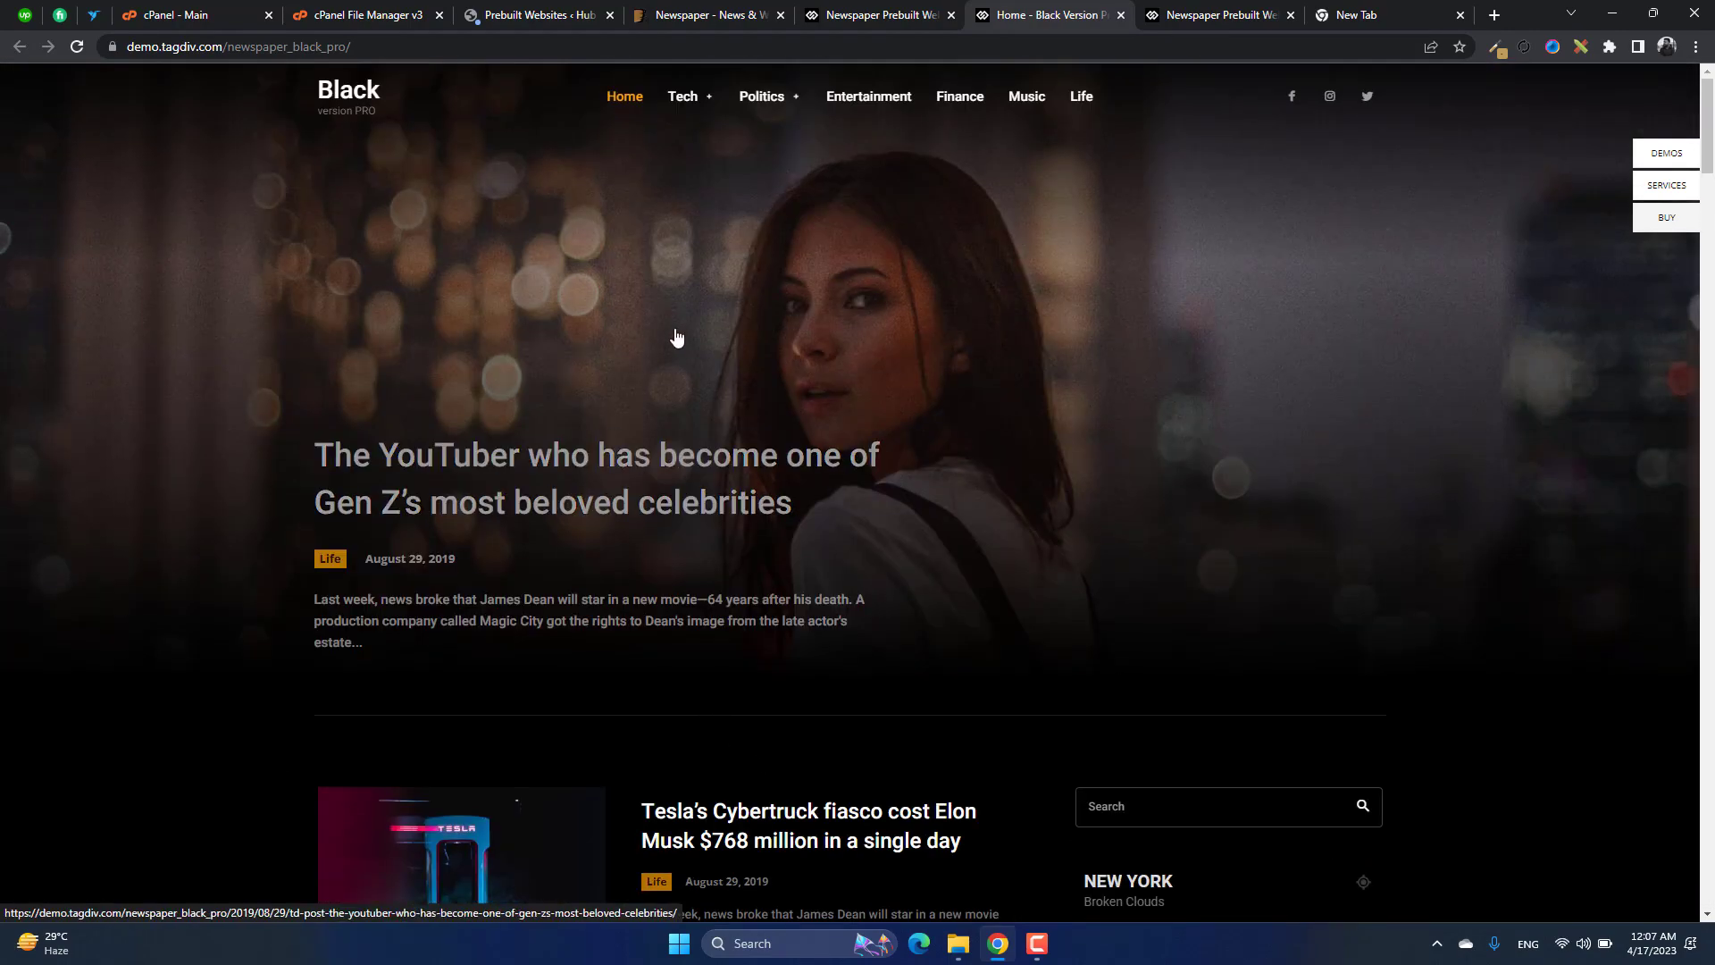
mouse_move(673, 114)
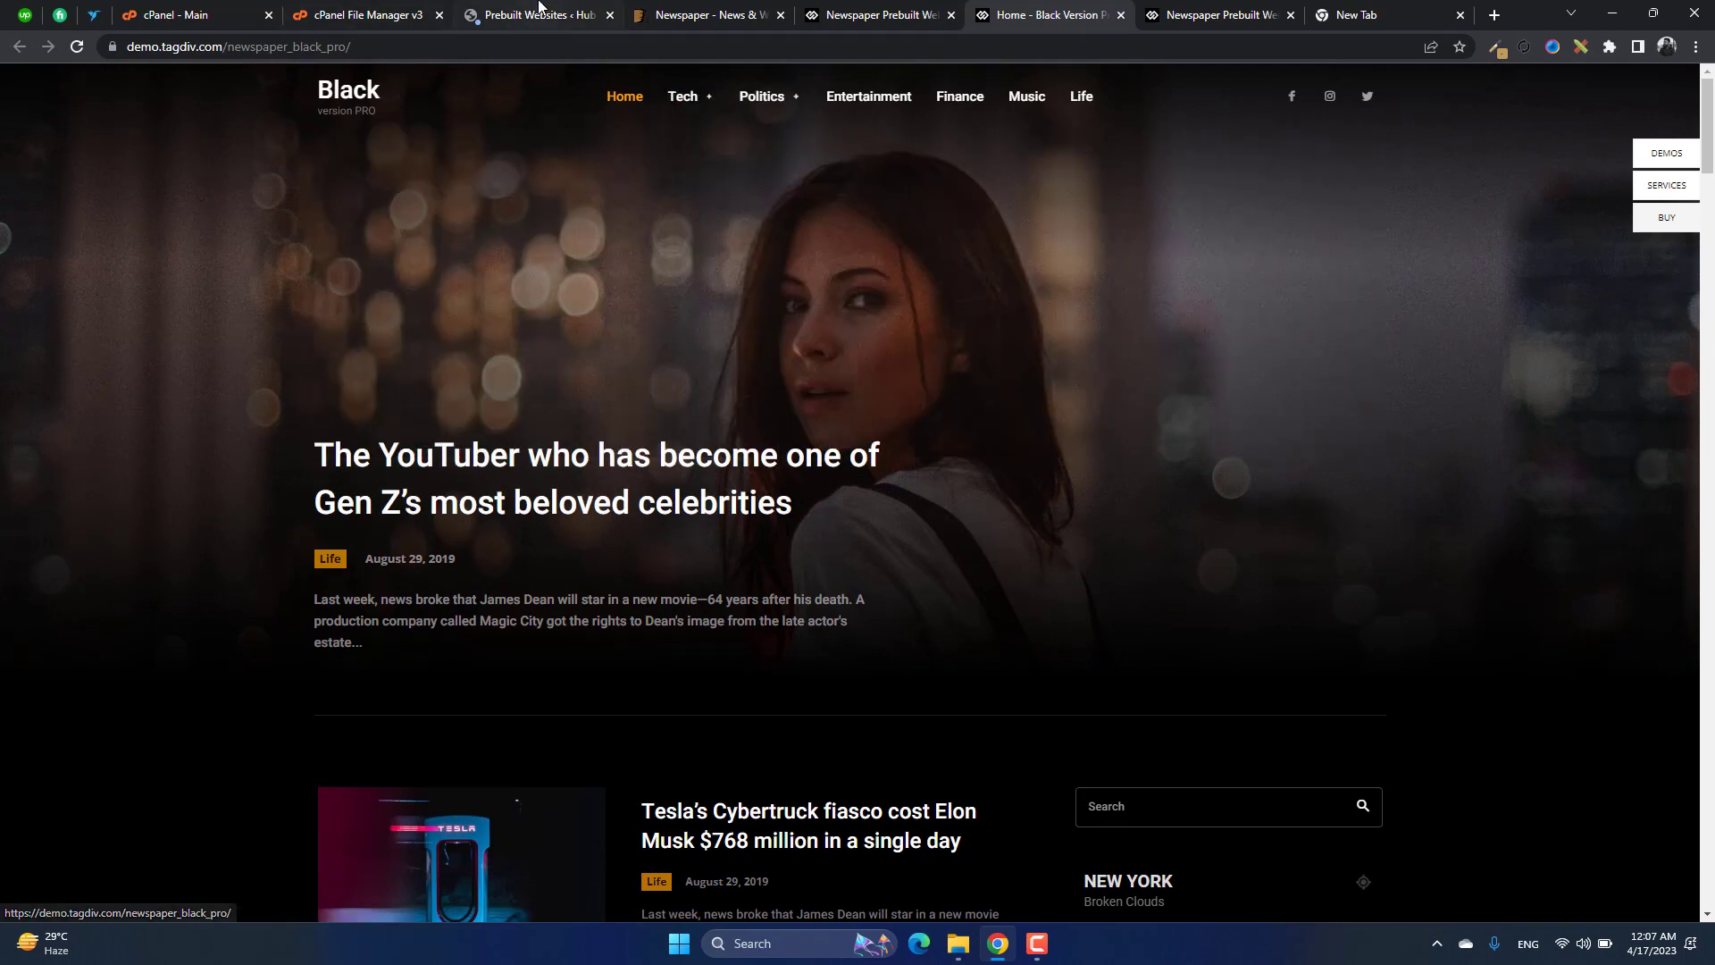
- Return to Hub Blog's Prebuilt Websites page and accept the tagDiv importer's server configuration alert to finish installing Black Version PRO
left_click(538, 7)
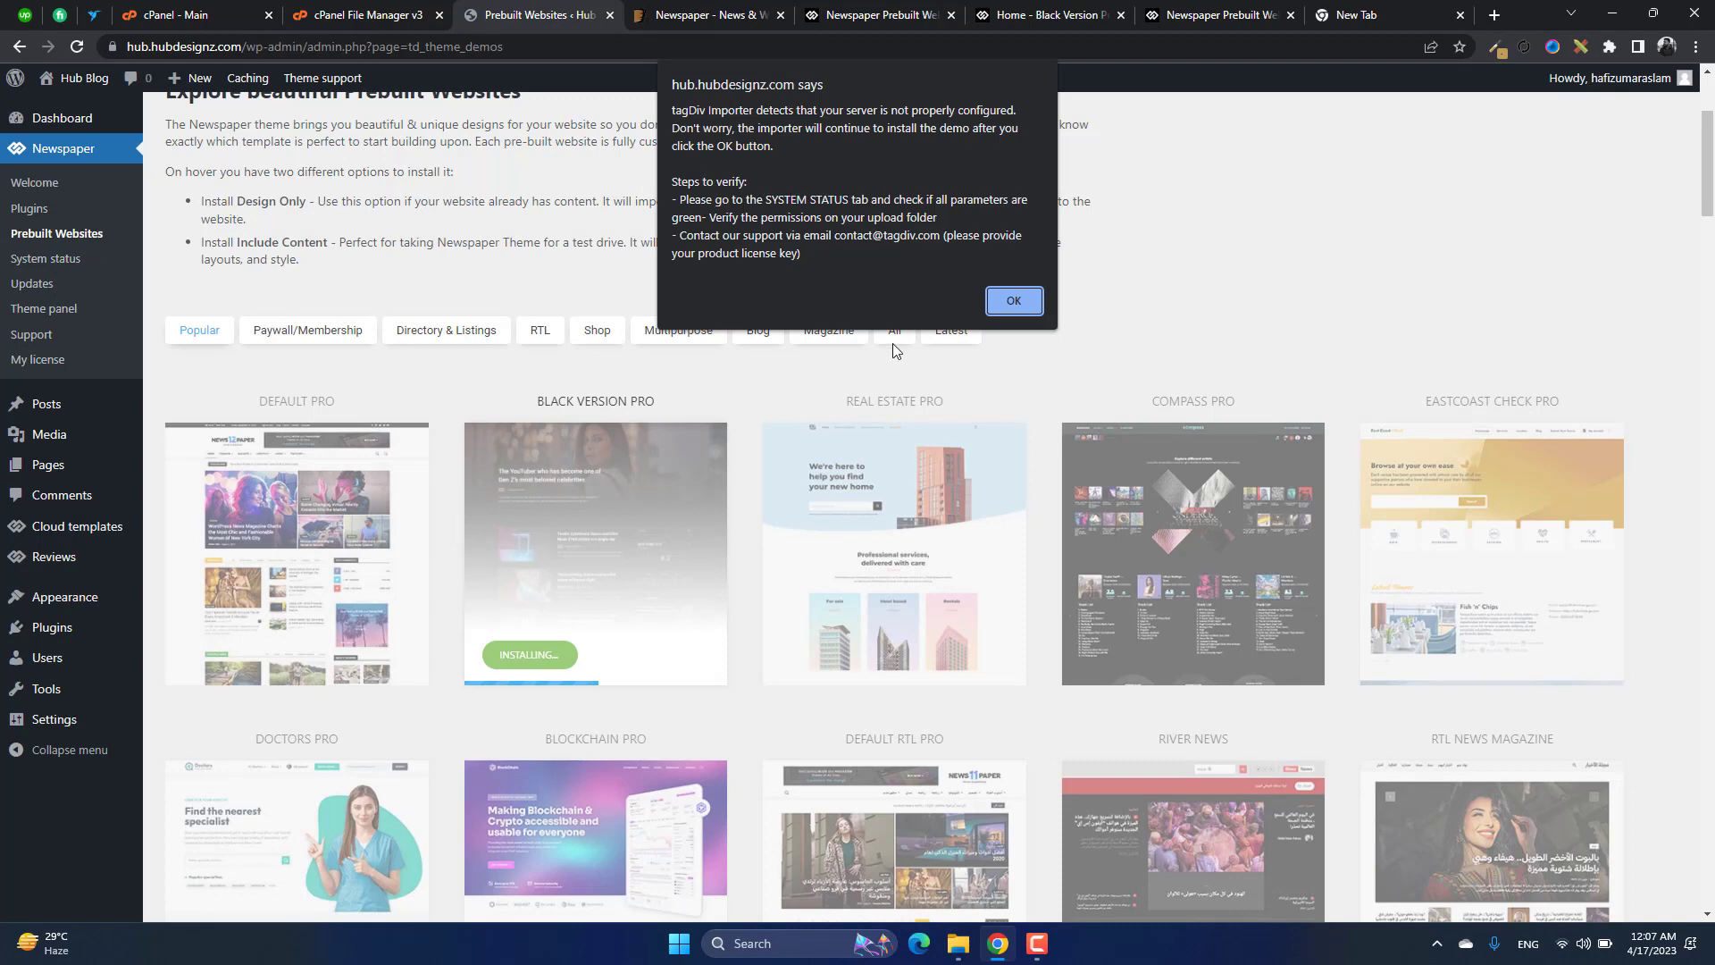
left_click(1013, 301)
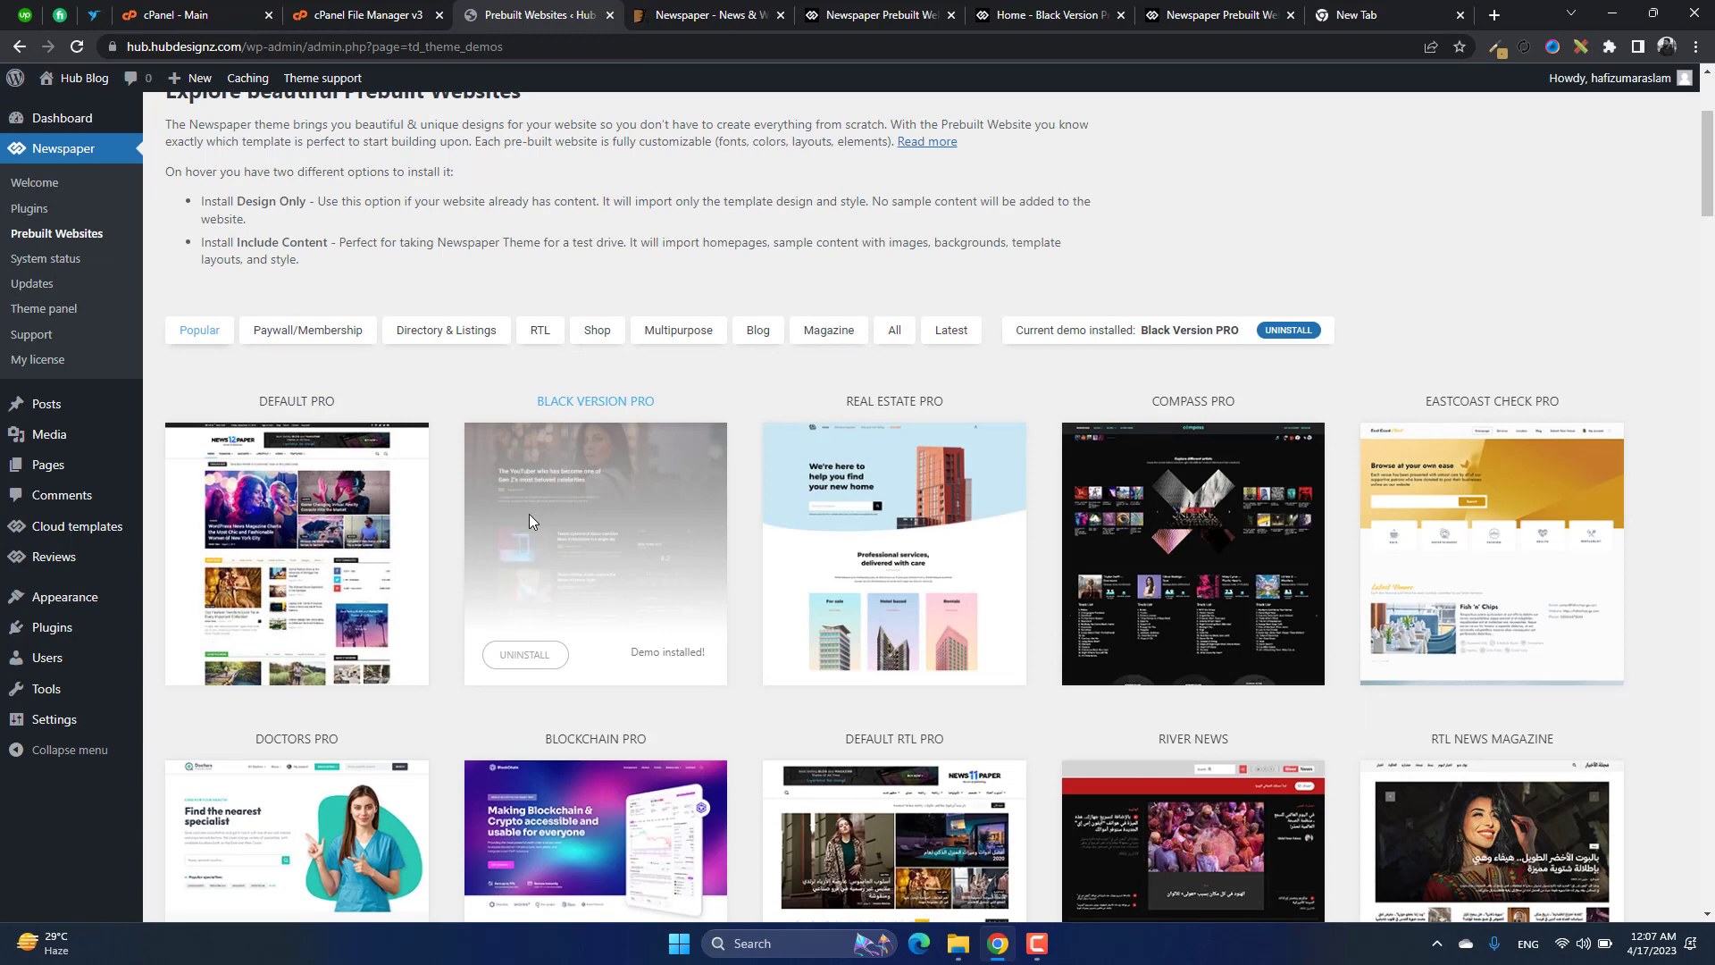
scroll(529, 512, "up", 3)
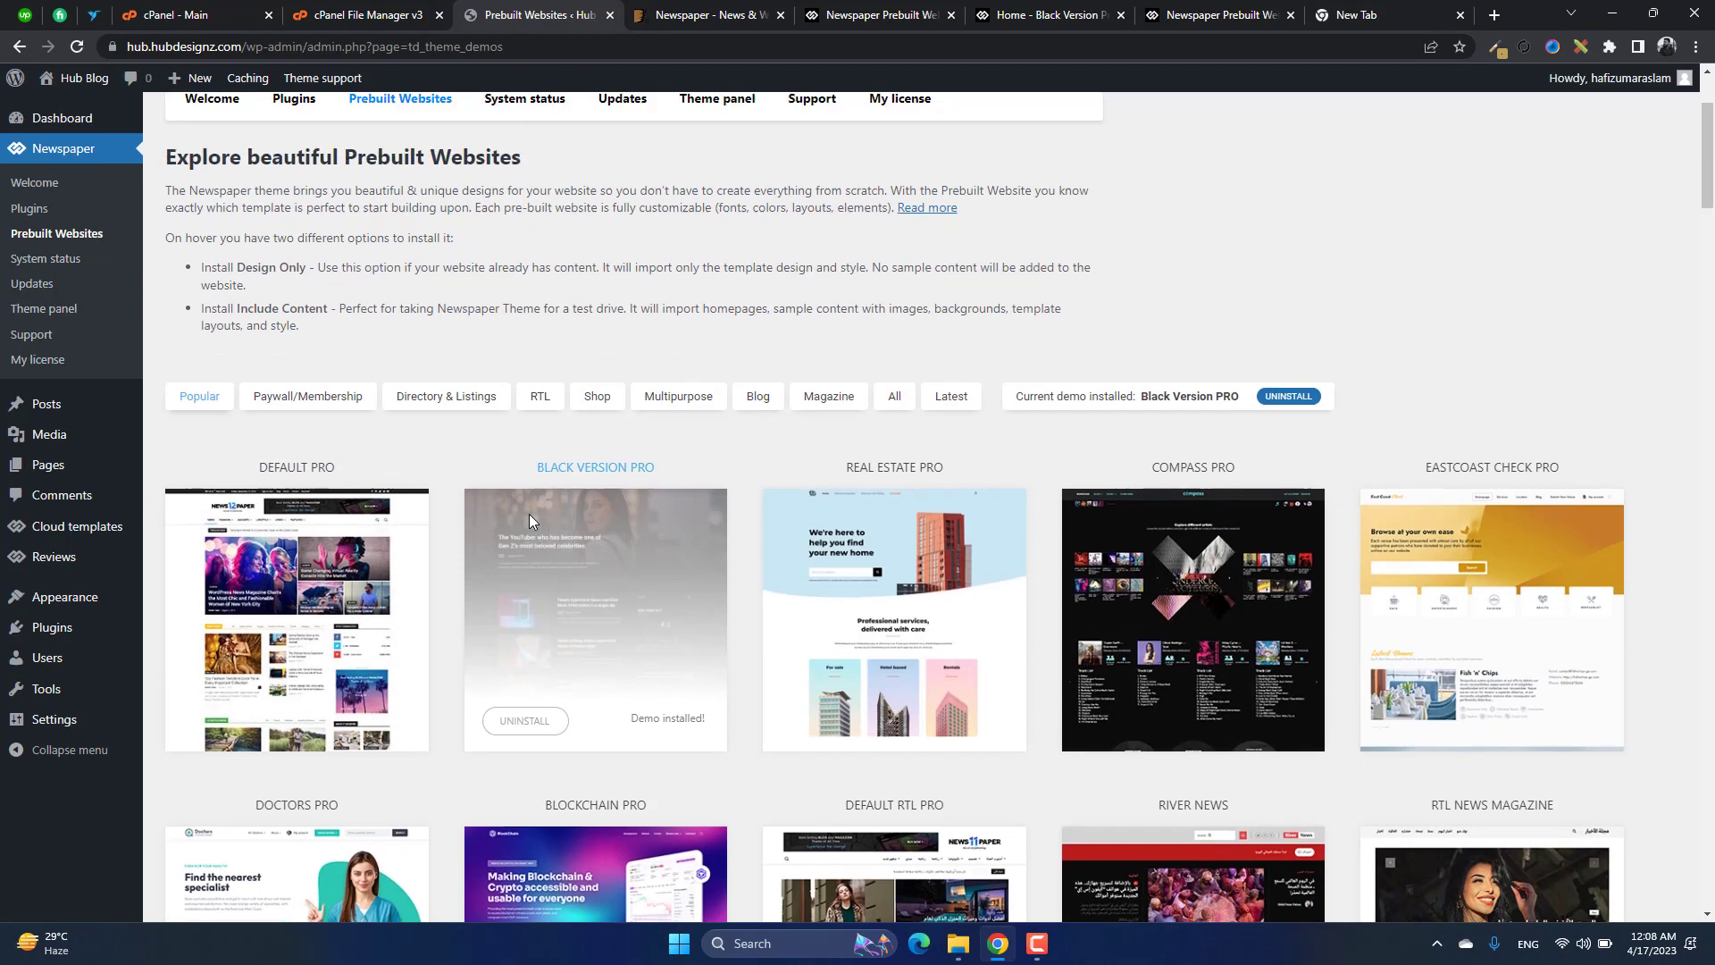
- Open the live Hub Blog site separately, and close the ThemeForest, Newspaper demo and blank pages
middle_click(61, 110)
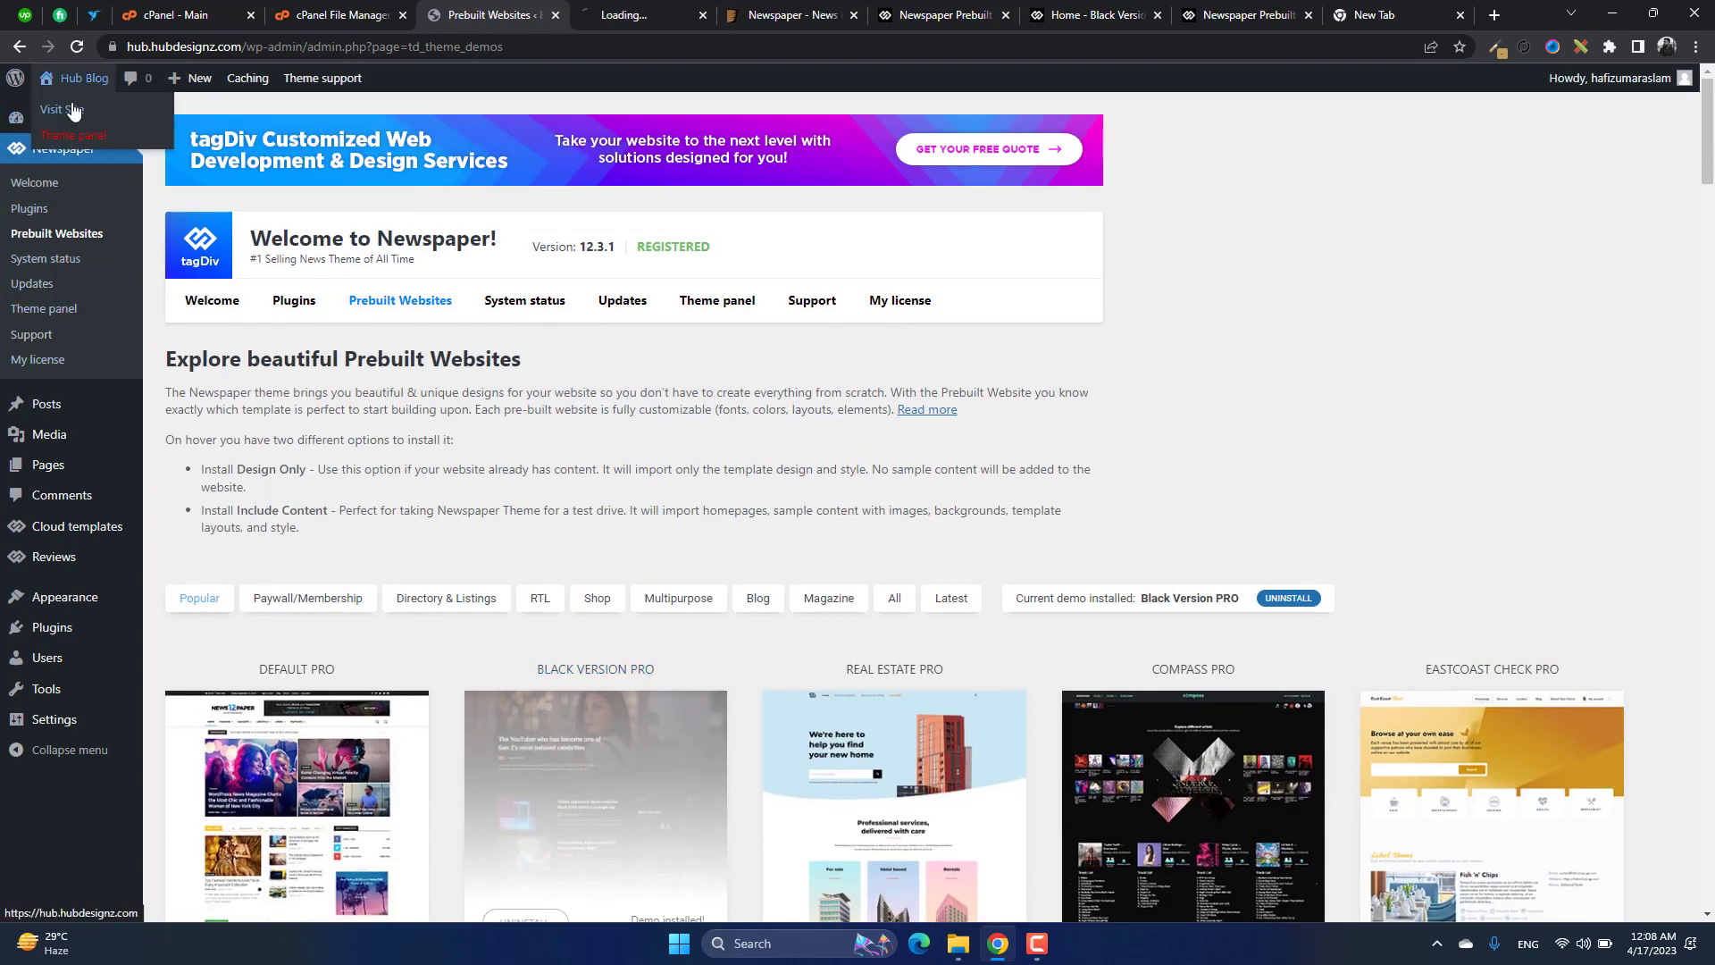
left_click(837, 8)
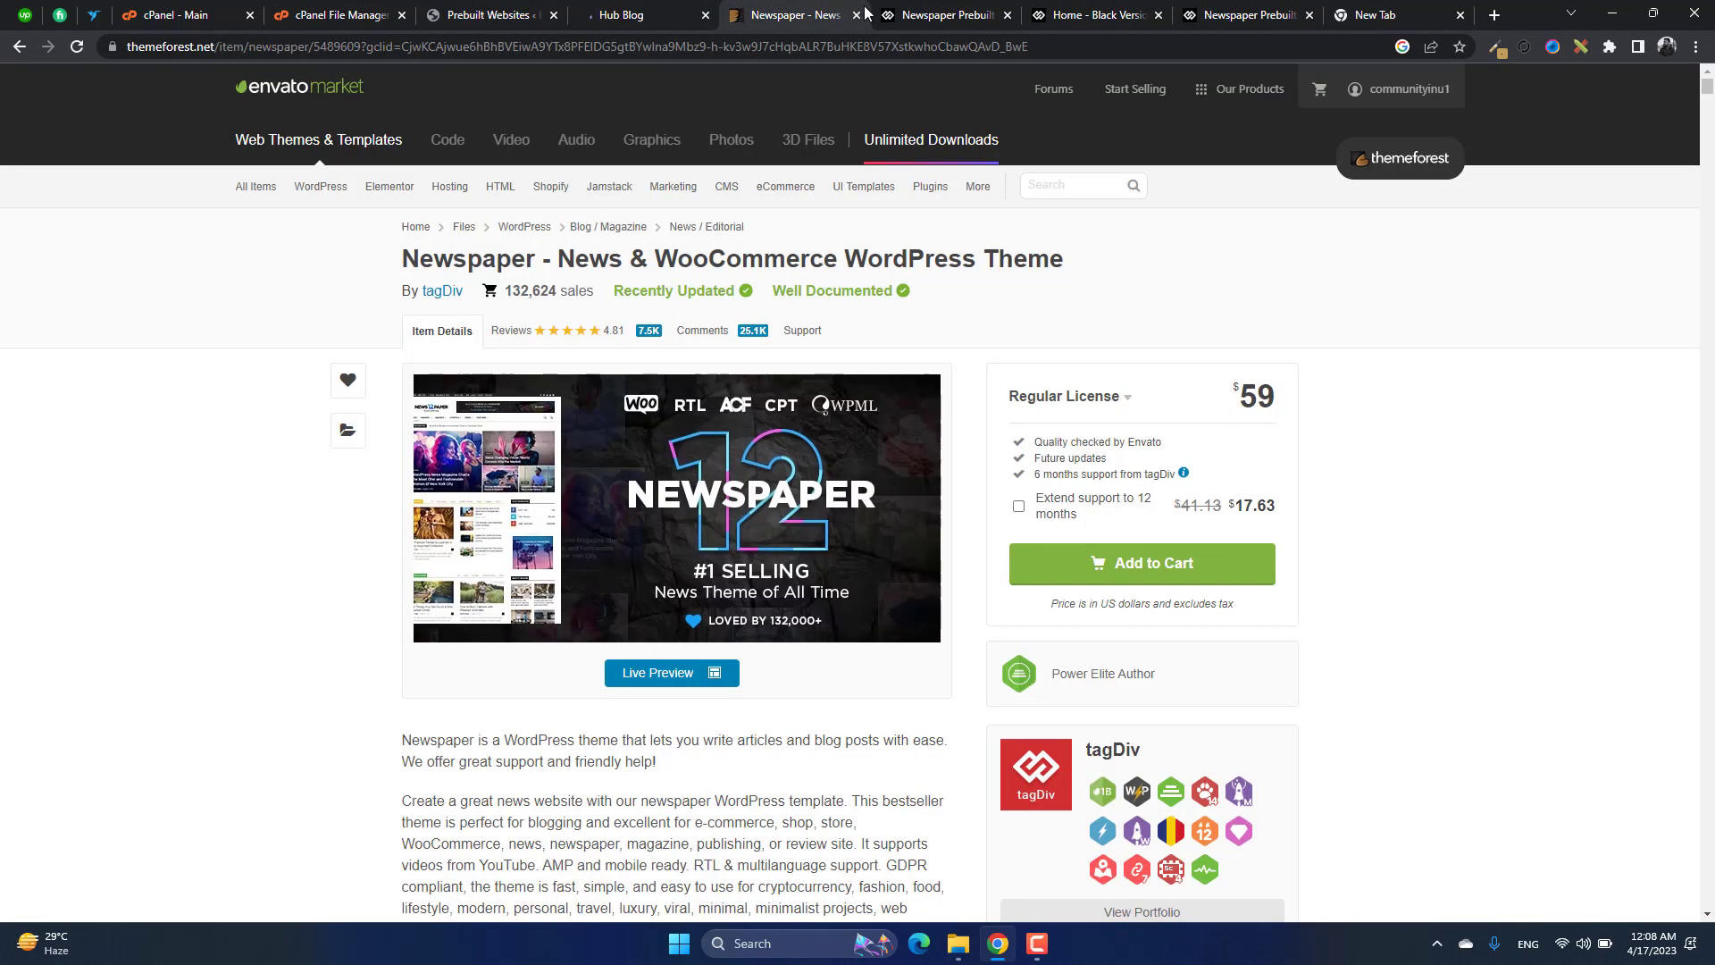
left_click(856, 15)
left_click(856, 15)
left_click(856, 15)
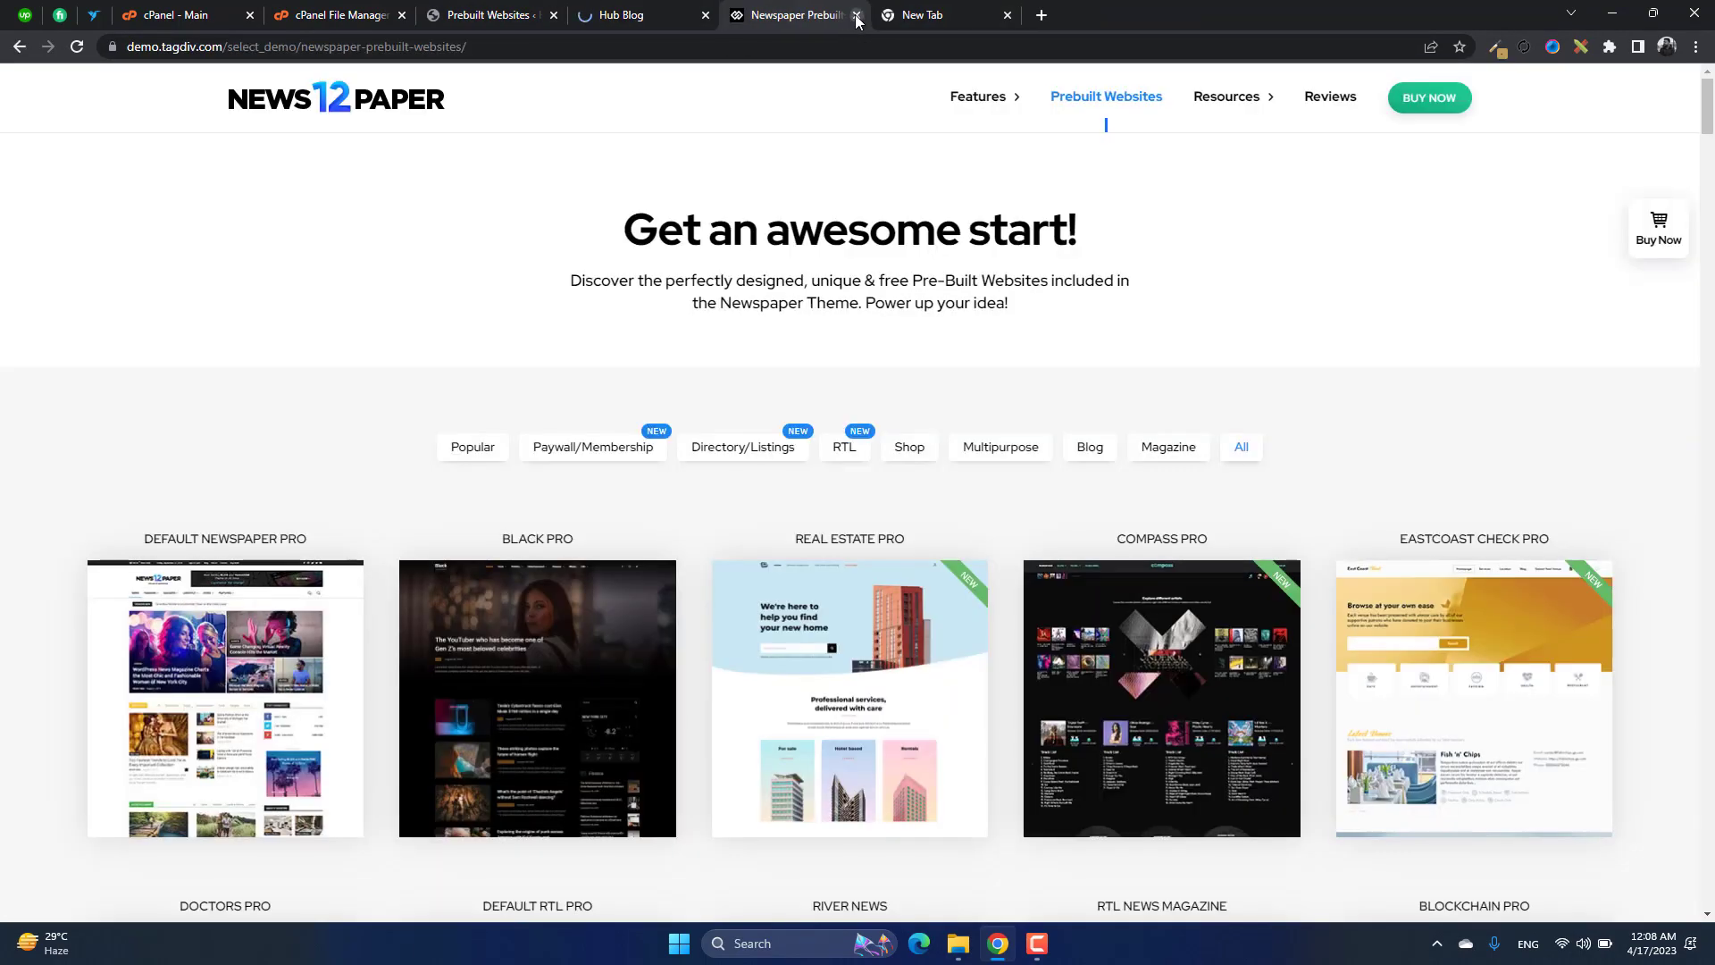
left_click(855, 15)
left_click(856, 15)
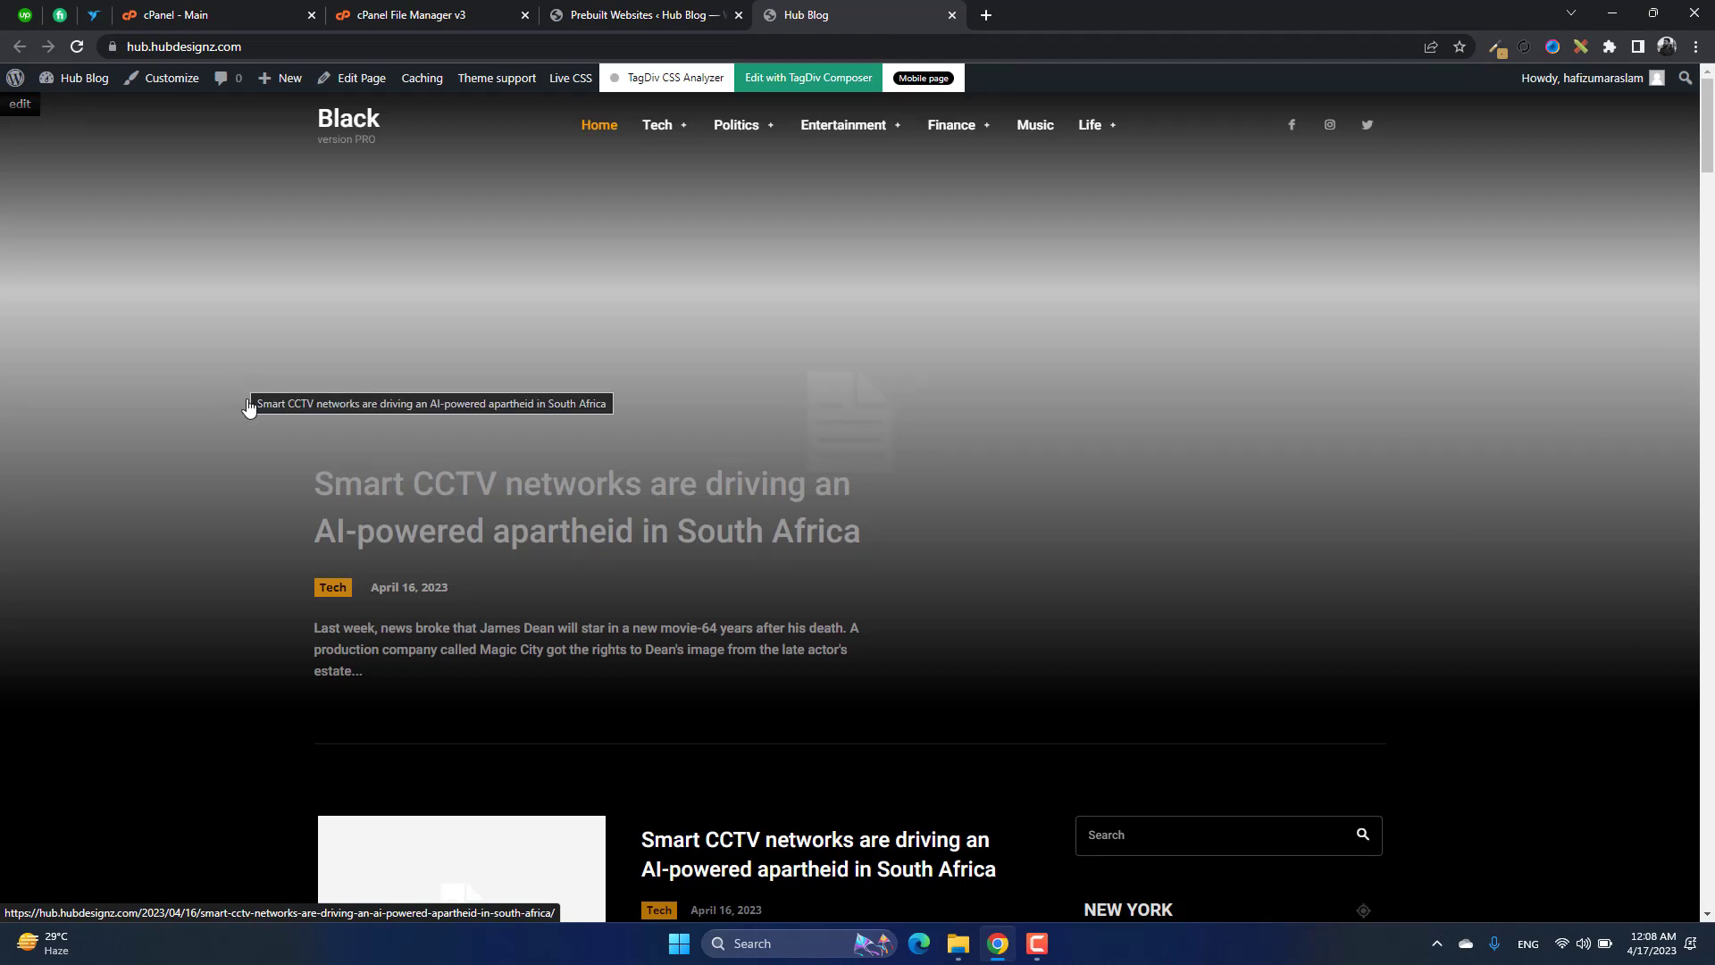
- Examine the imported Hub Blog homepage, from the header article through the category sections and sidebar widgets to the latest articles
scroll(253, 430, "down", 9)
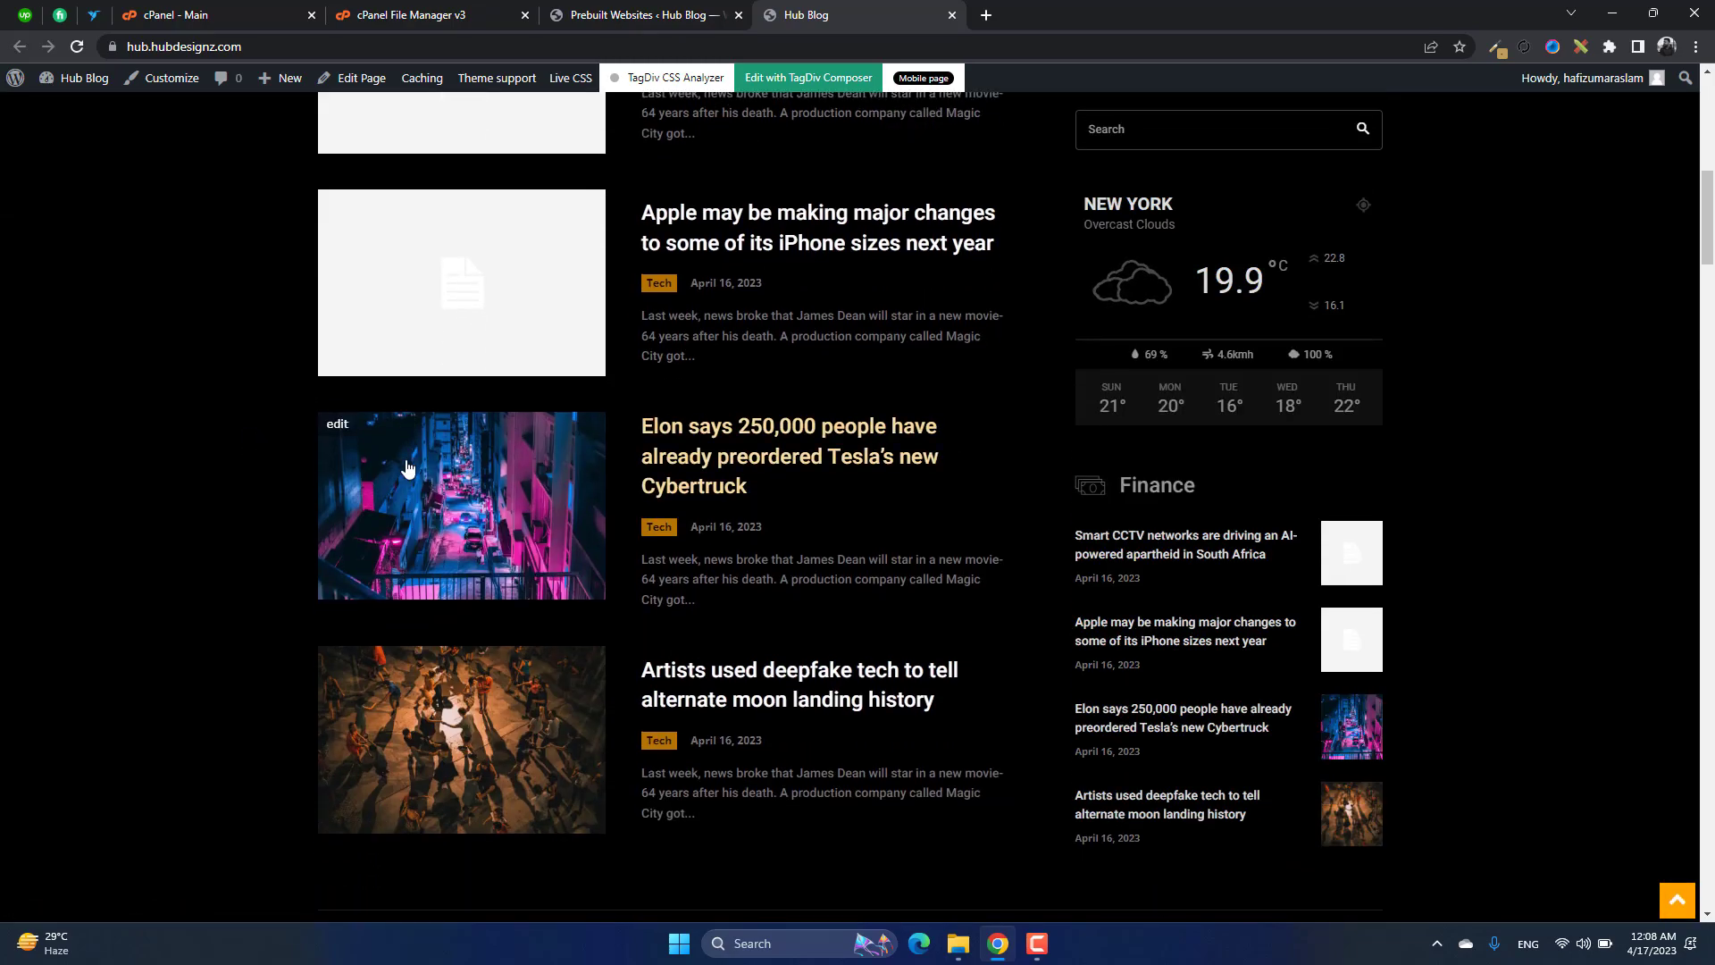
scroll(406, 465, "down", 11)
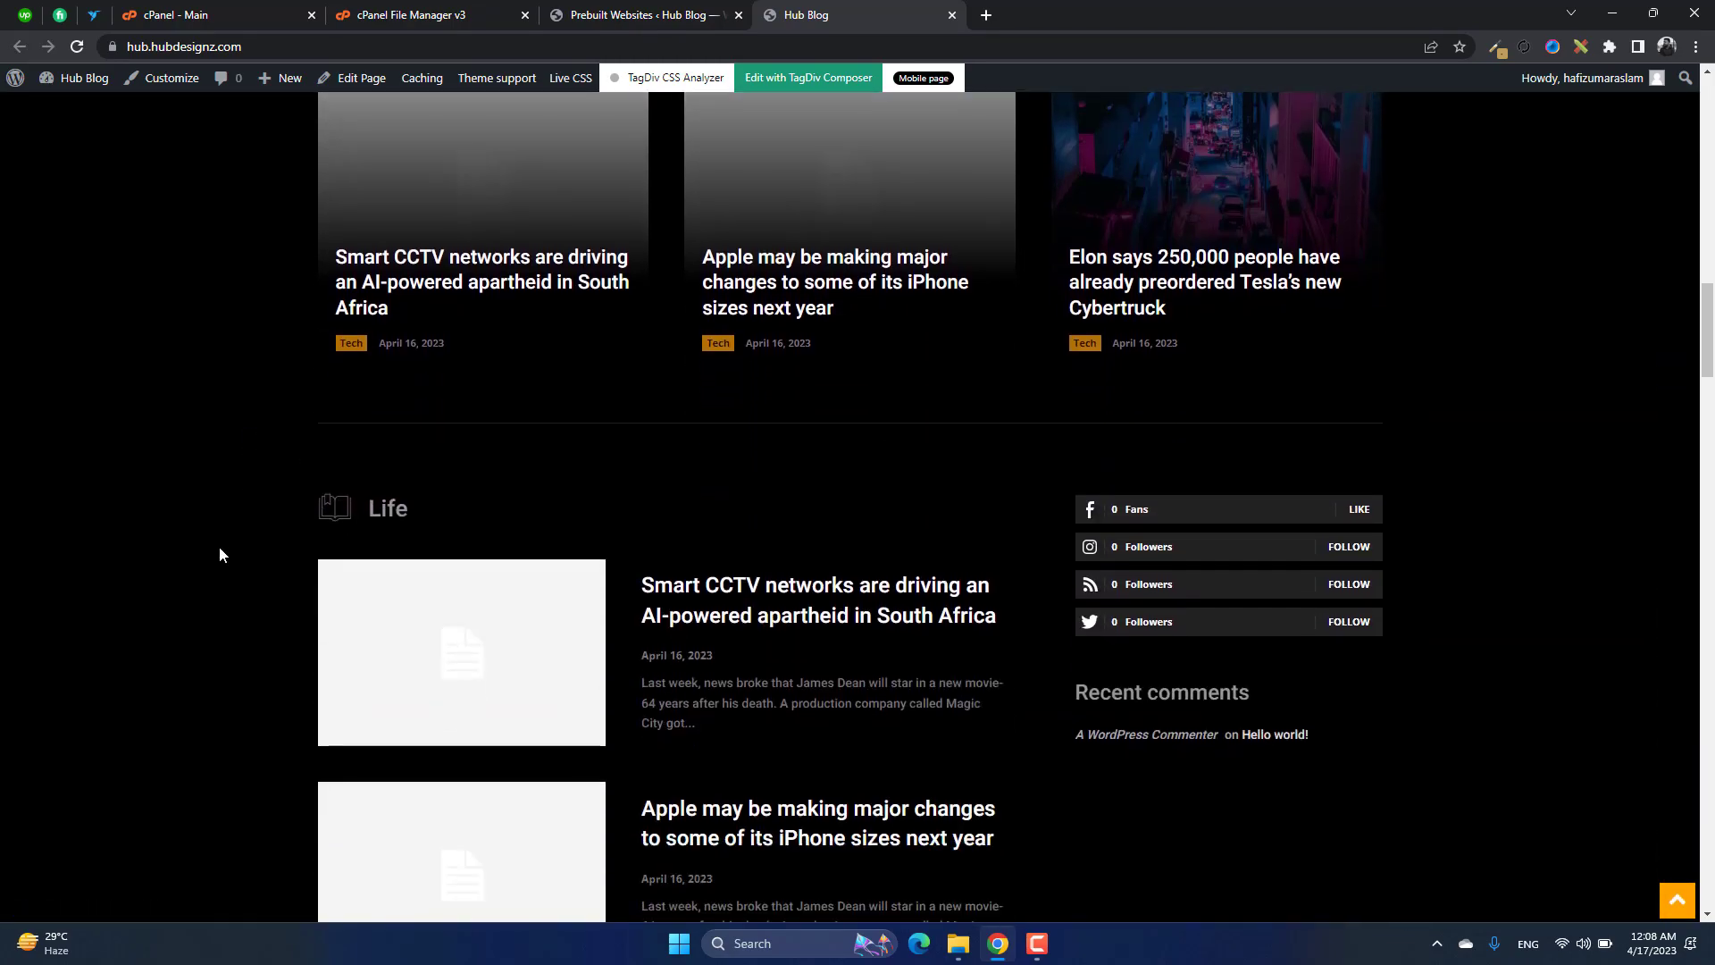
scroll(221, 546, "down", 6)
scroll(222, 546, "down", 3)
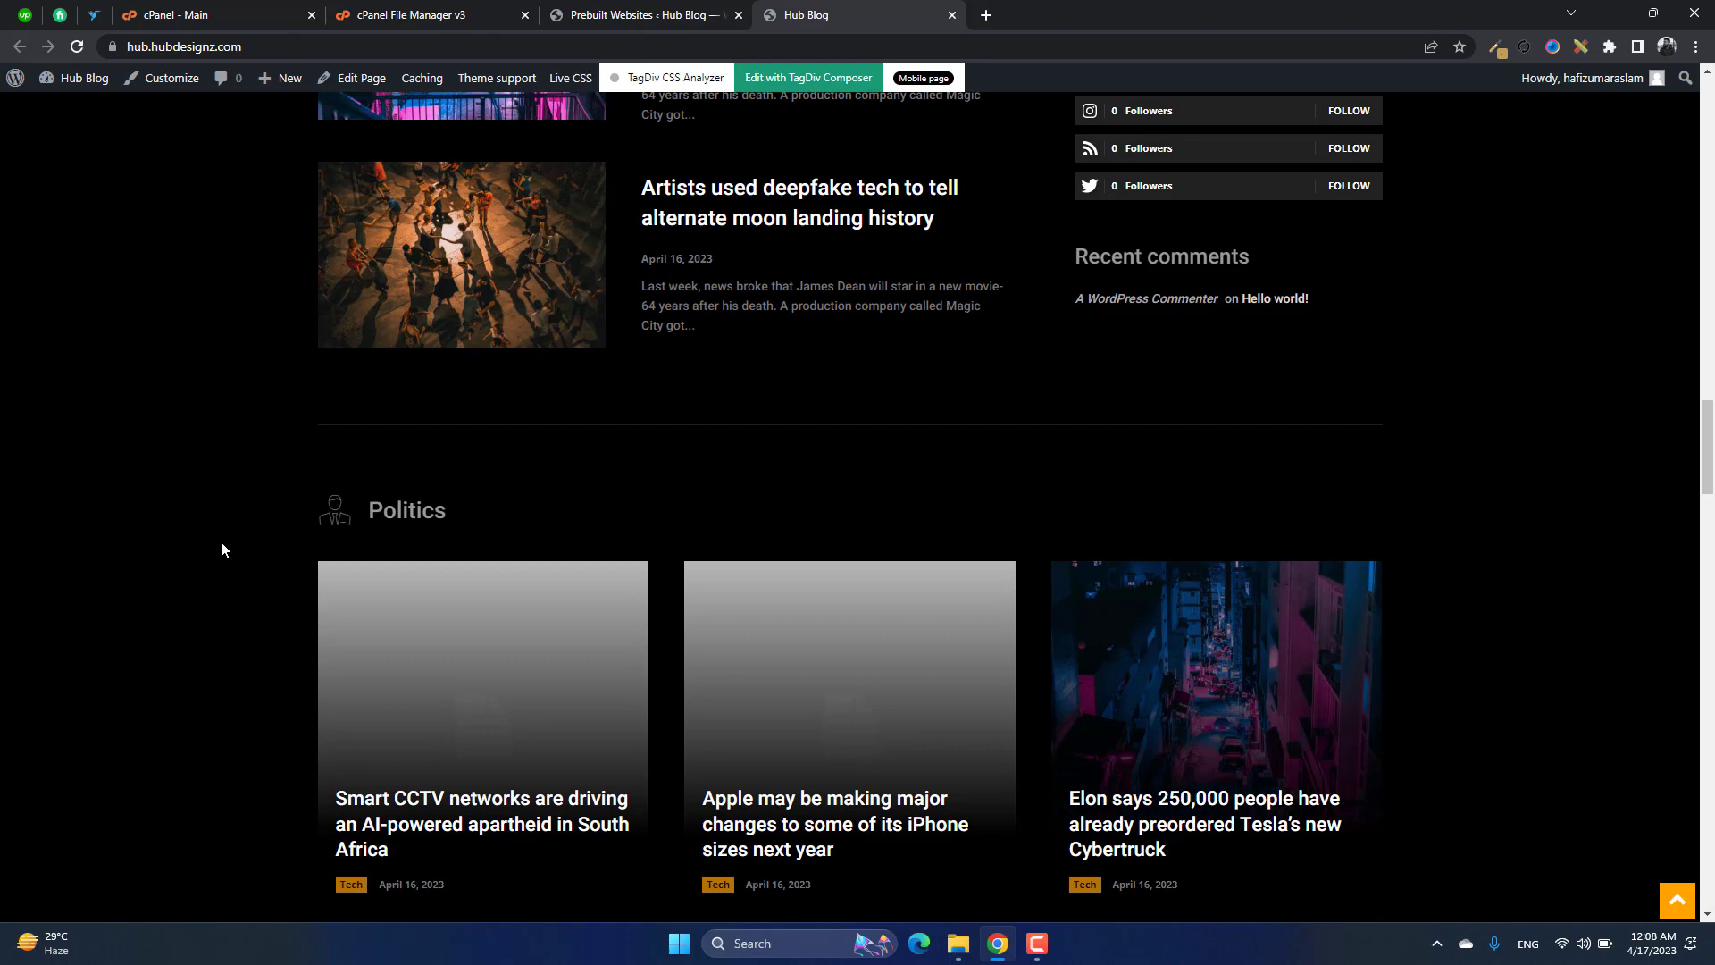
scroll(221, 549, "down", 18)
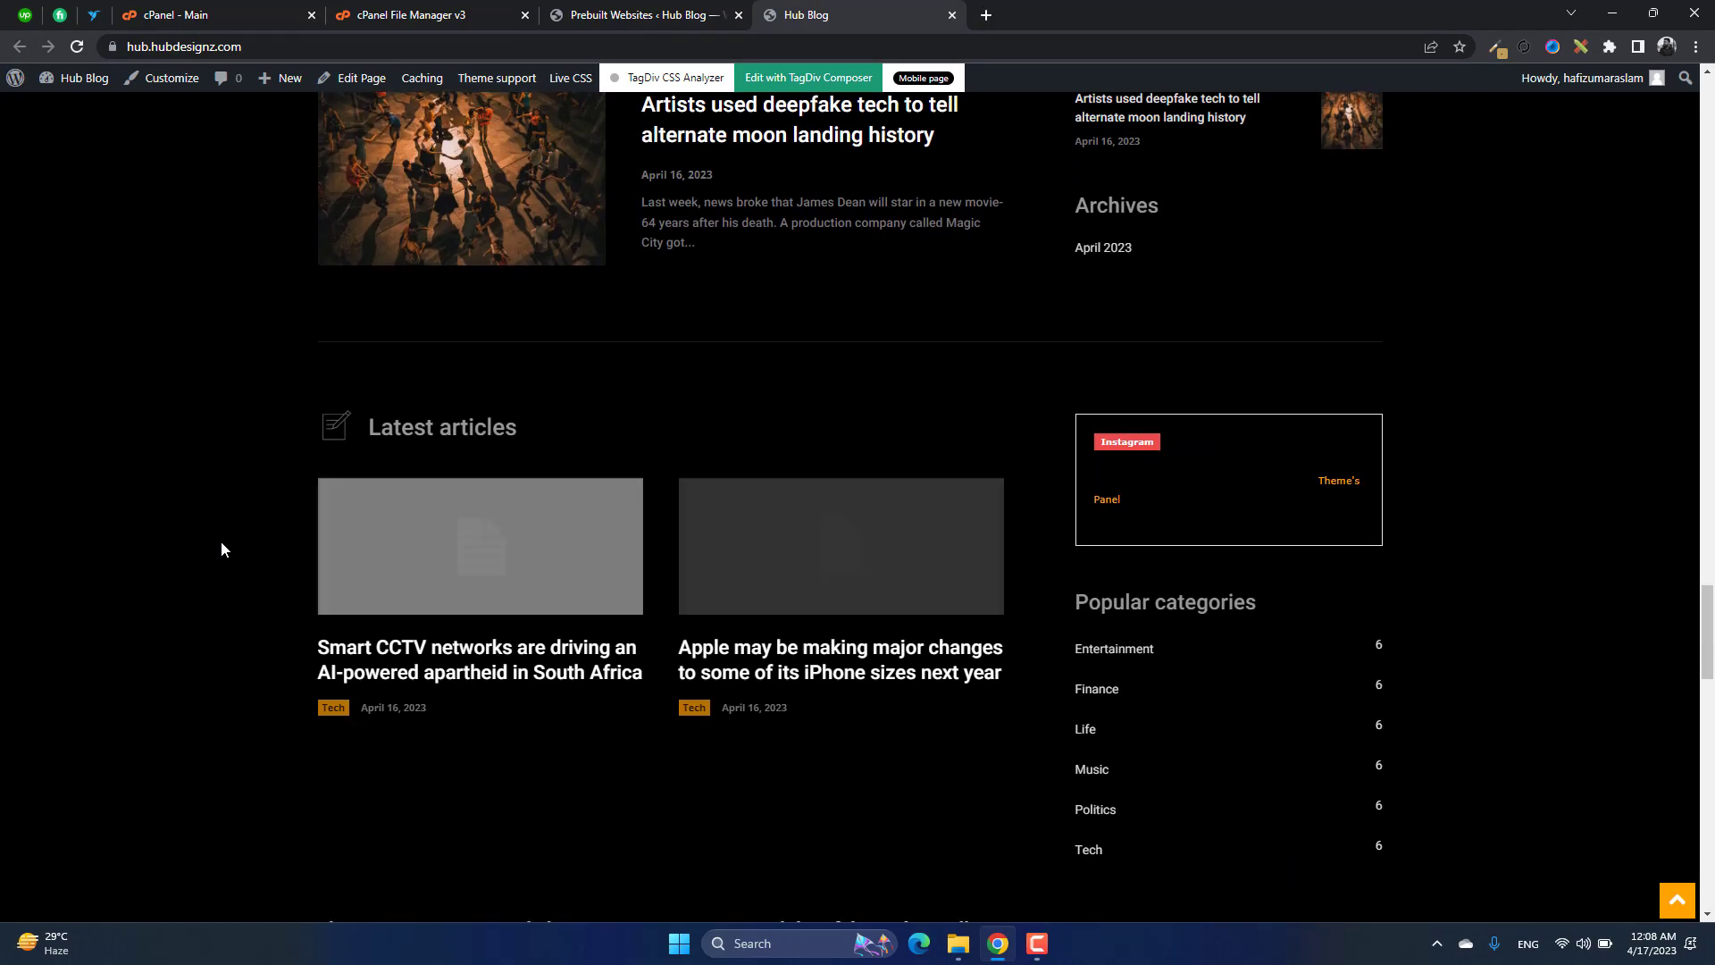
scroll(223, 546, "up", 15)
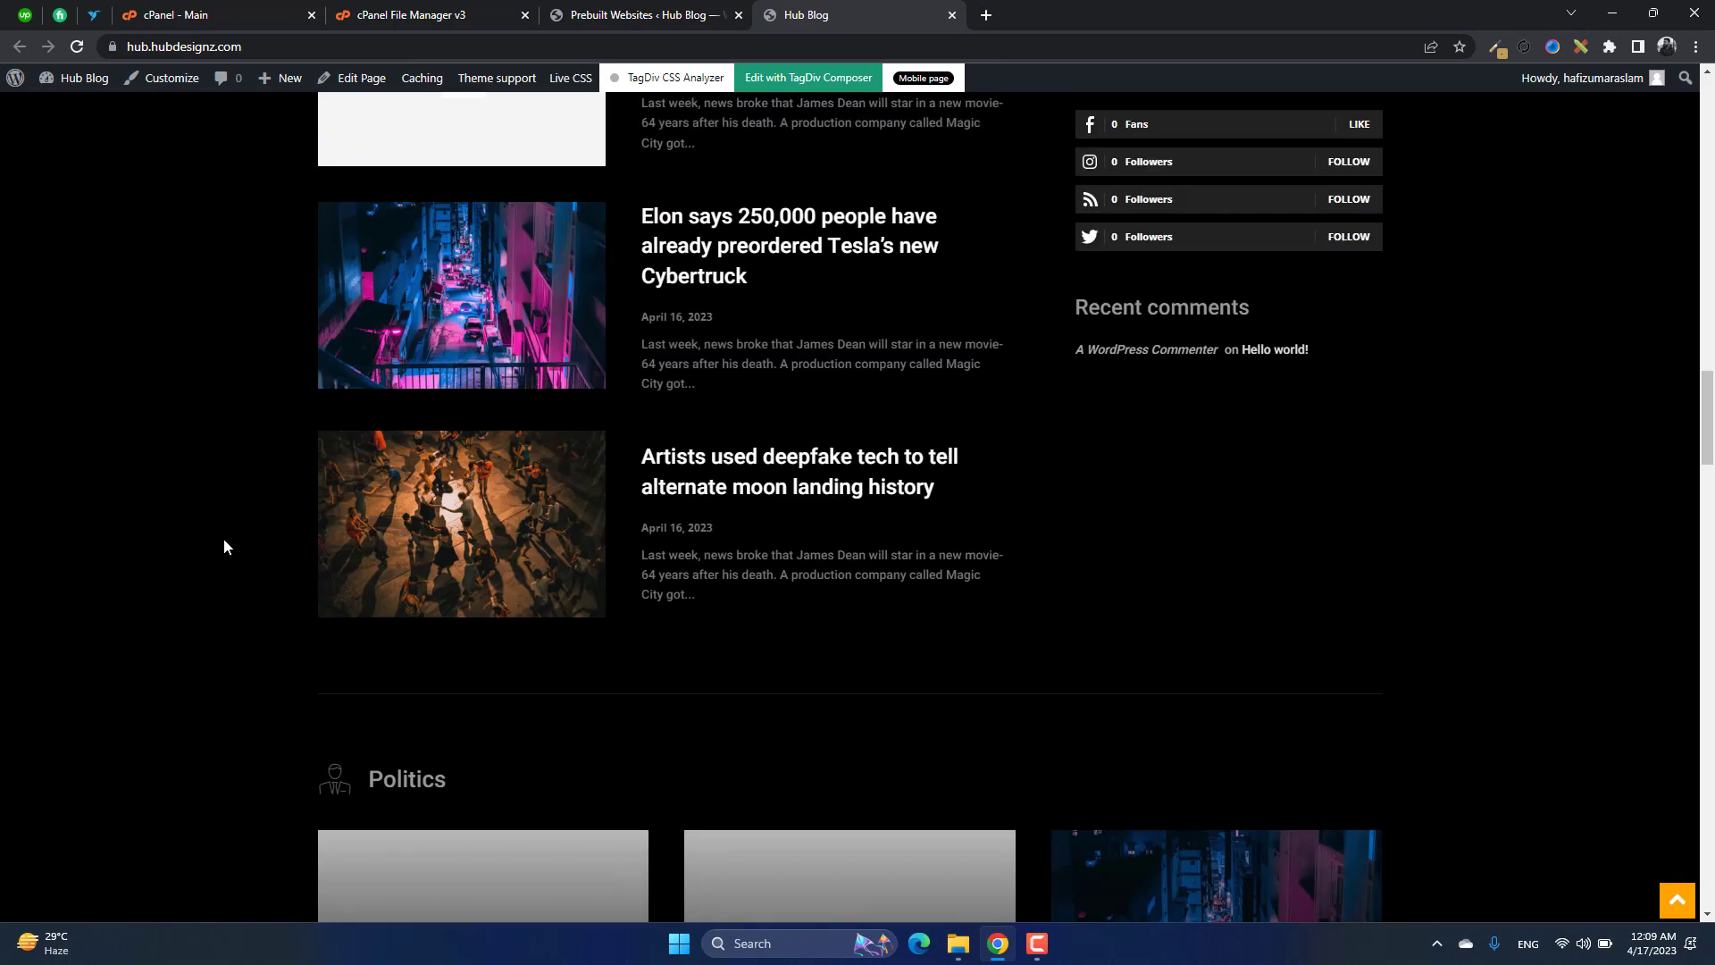
scroll(224, 546, "up", 17)
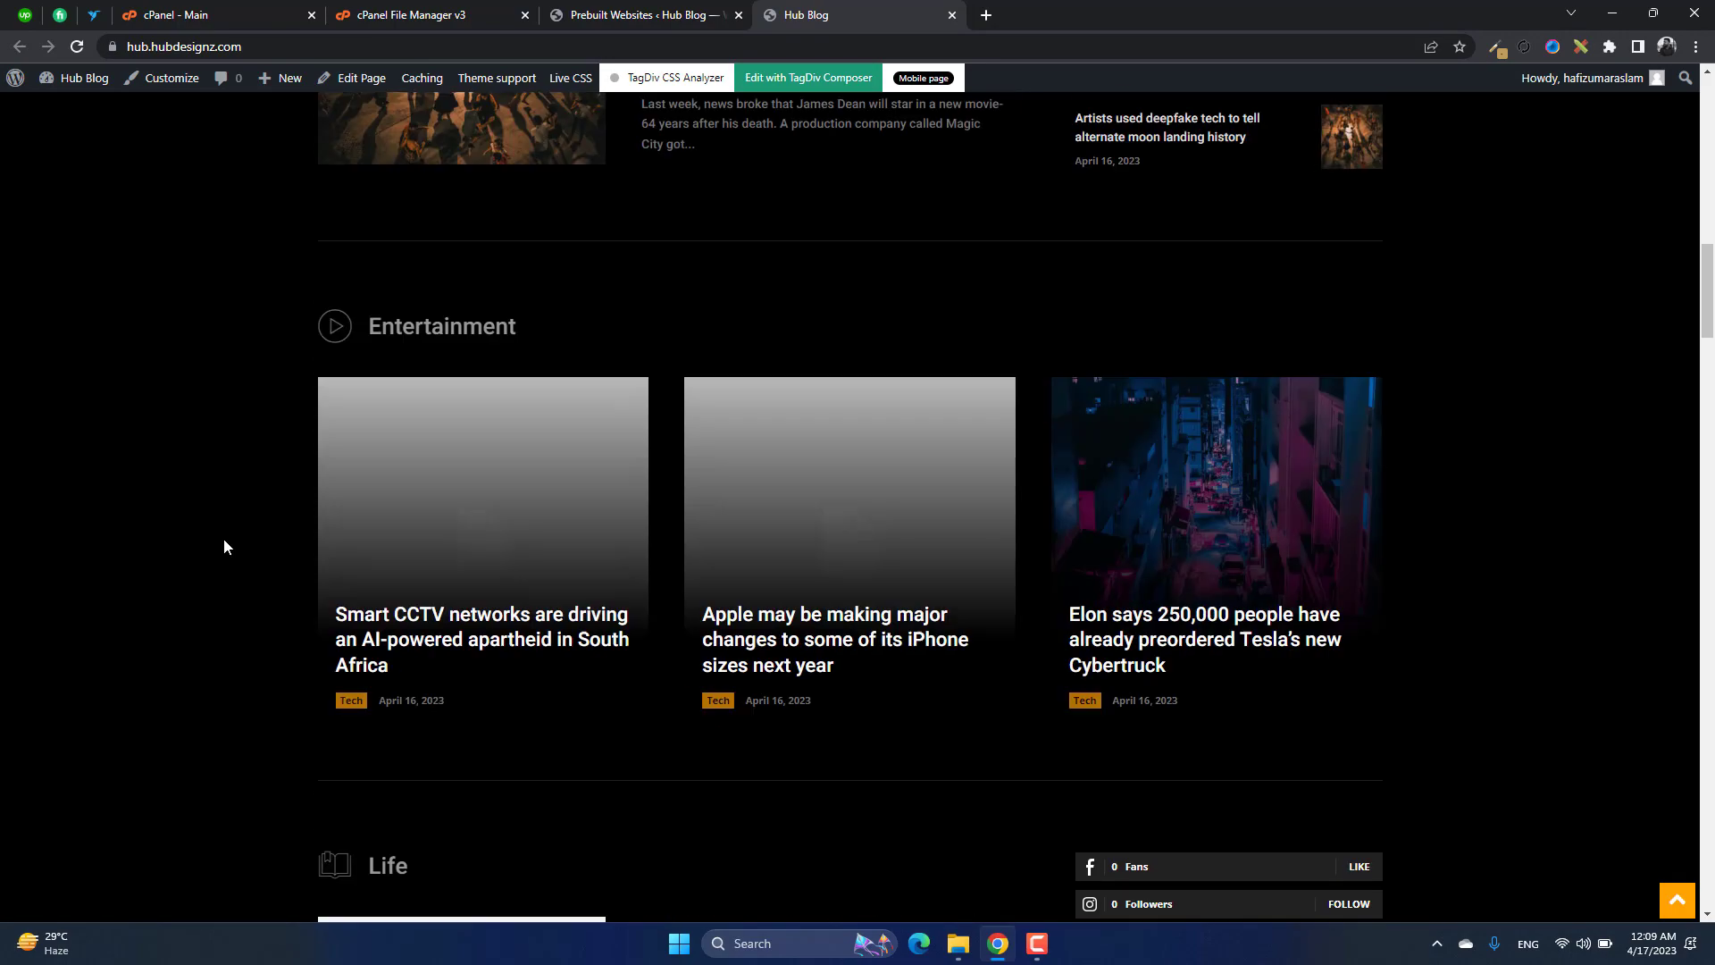
scroll(224, 546, "up", 7)
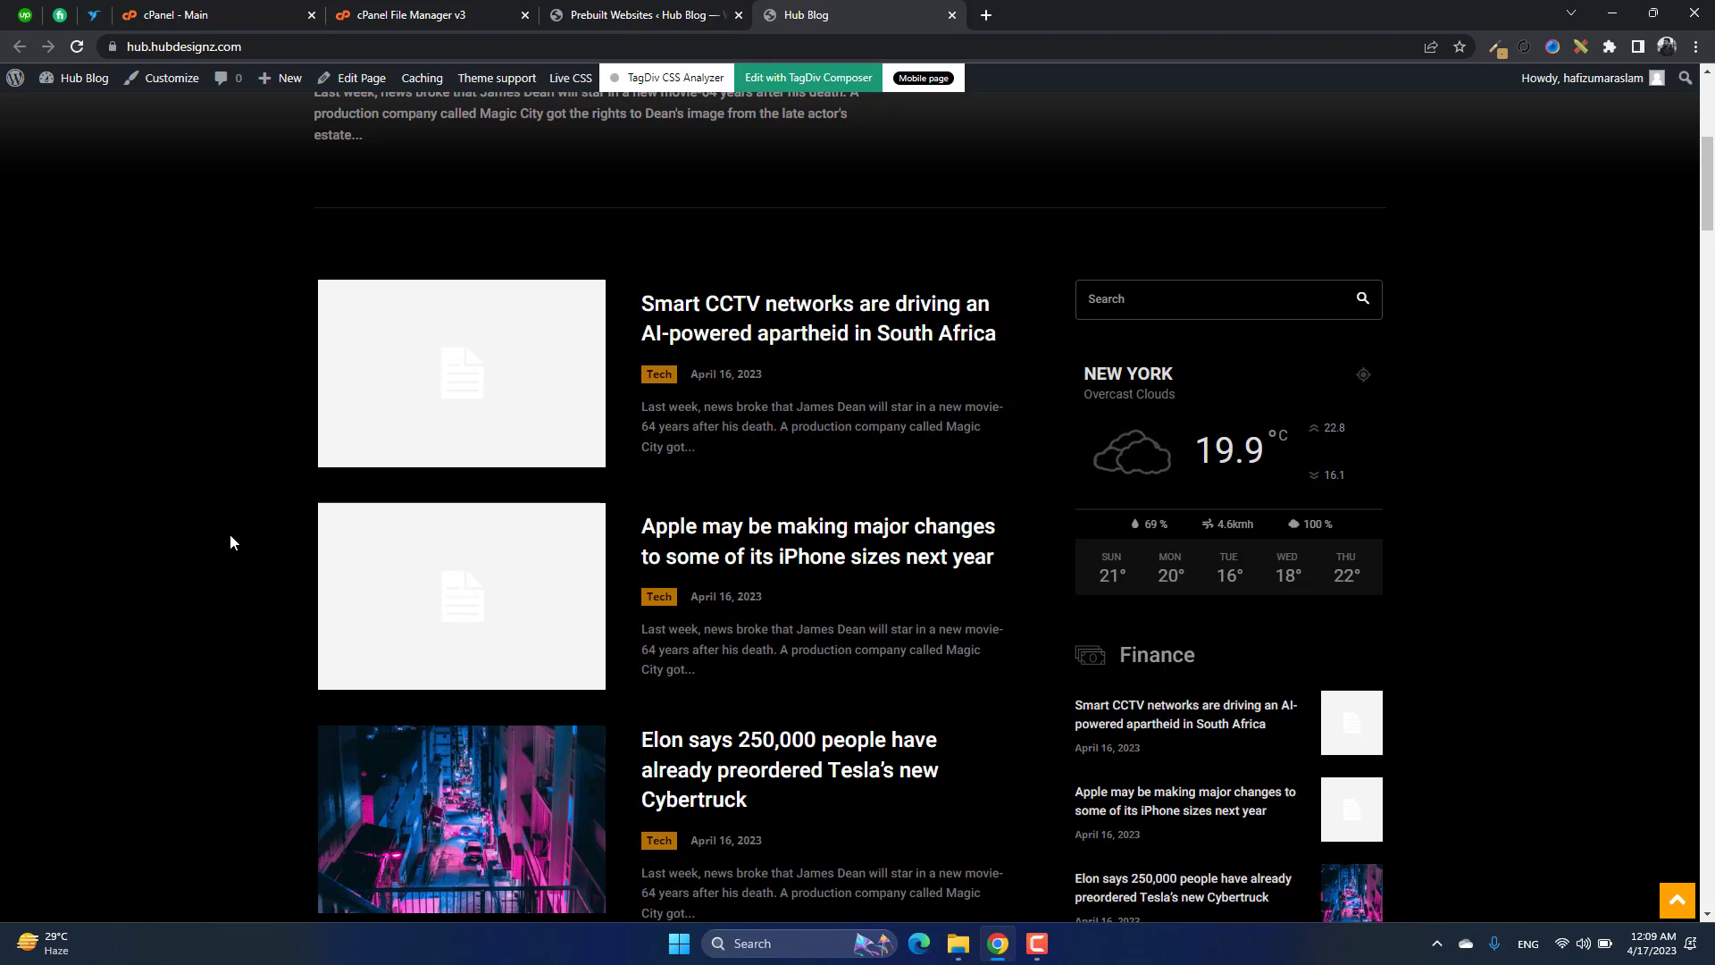
scroll(229, 540, "up", 6)
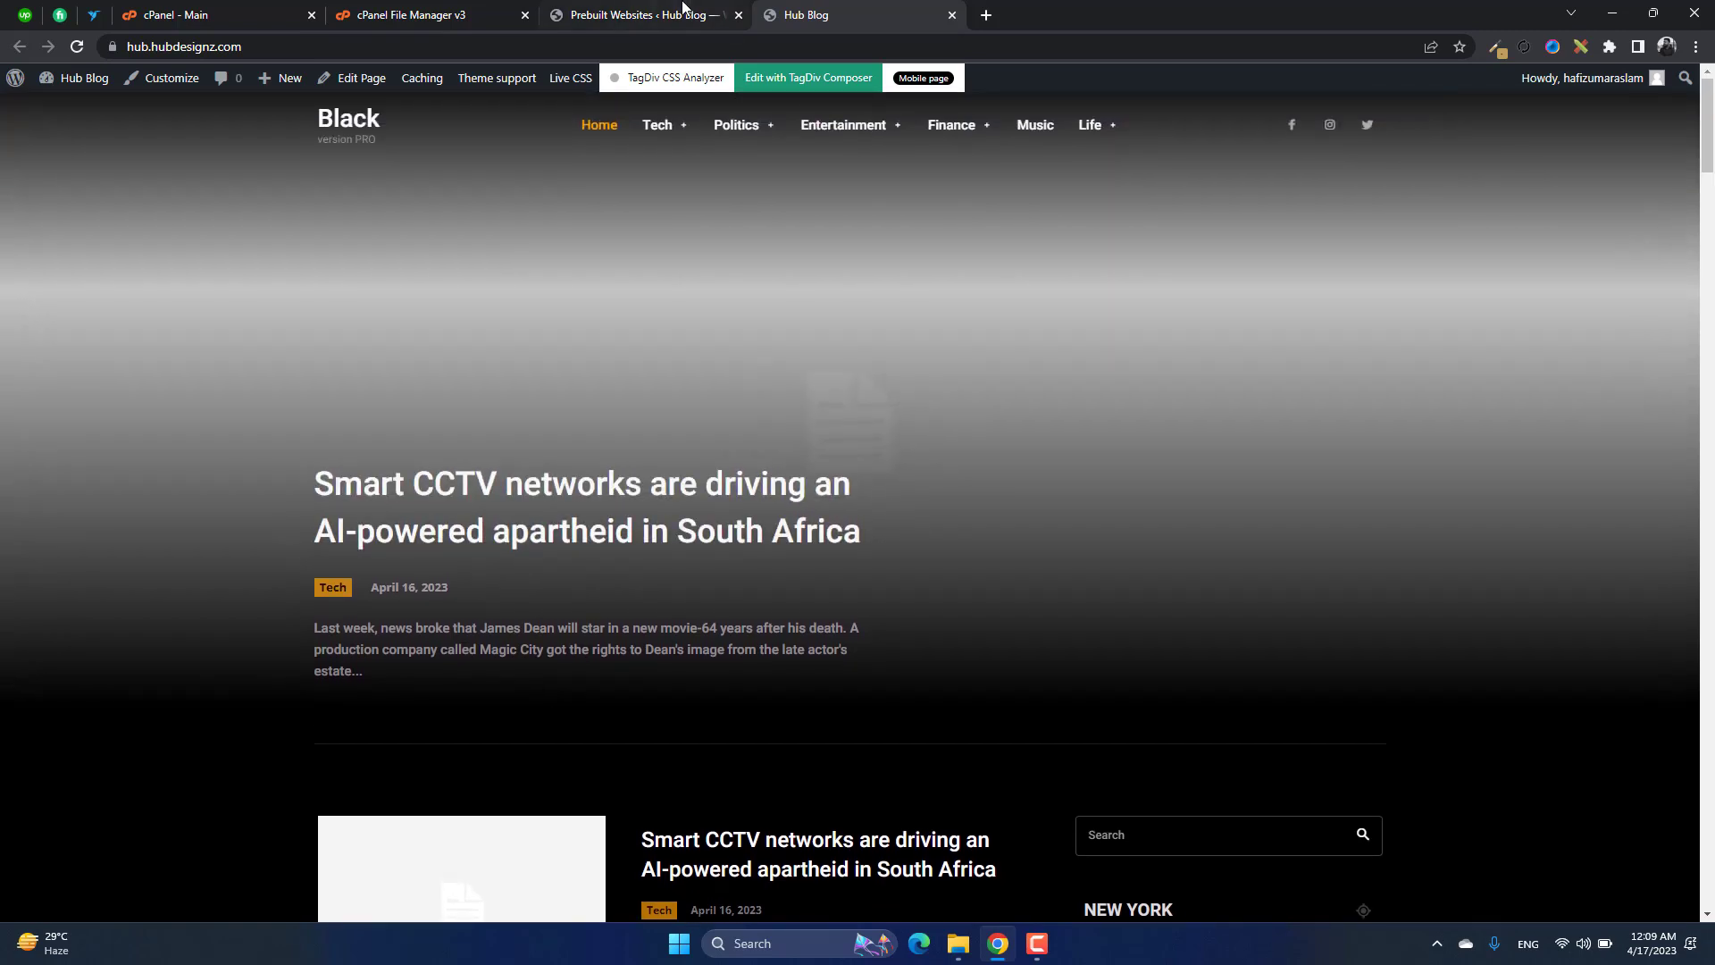
- Open the Newspaper theme panel in the Hub Blog dashboard and view its Footer and Ads settings
left_click(686, 15)
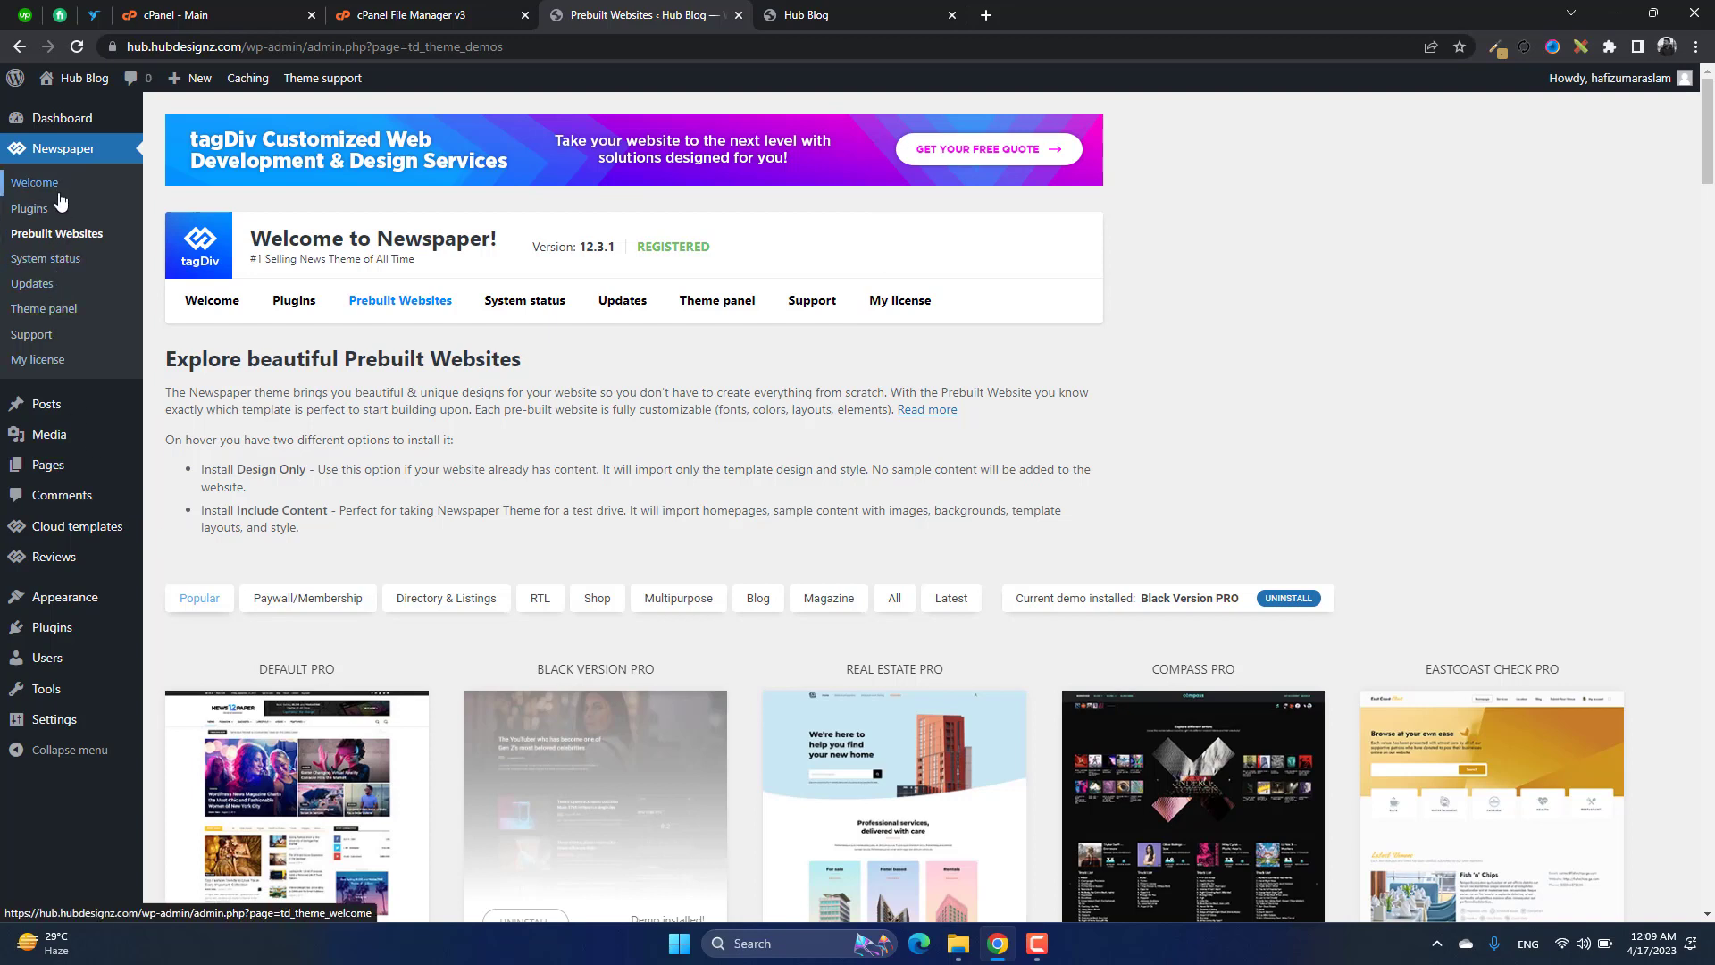
left_click(77, 311)
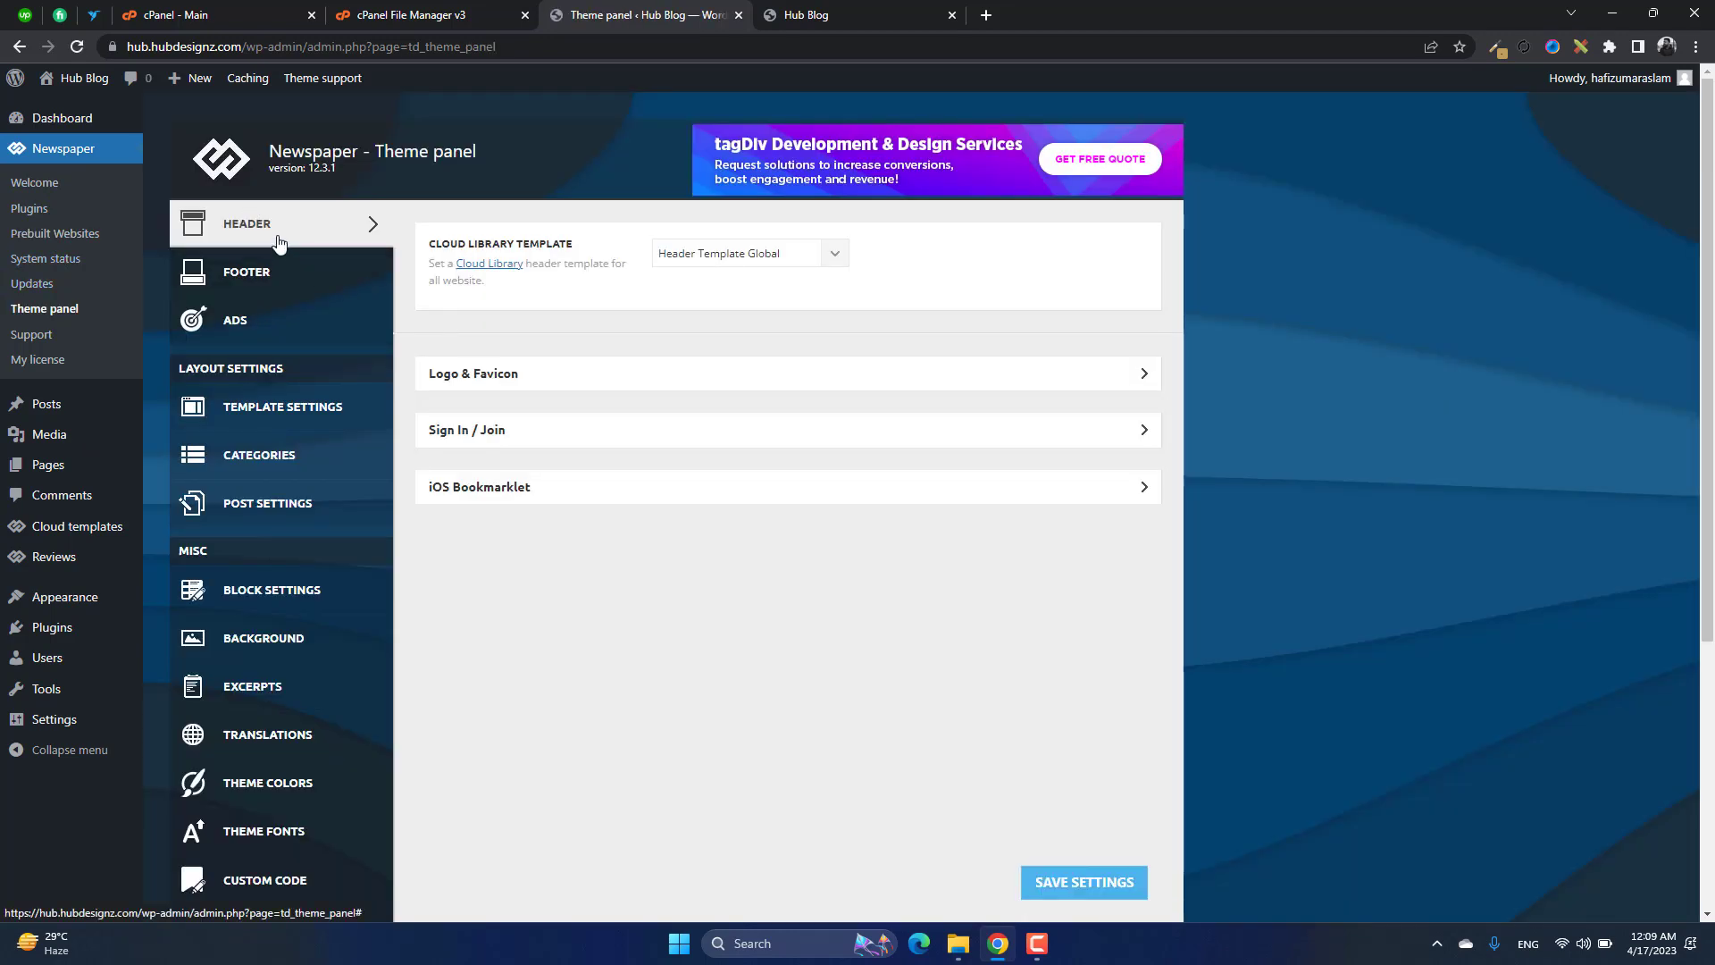
left_click(264, 282)
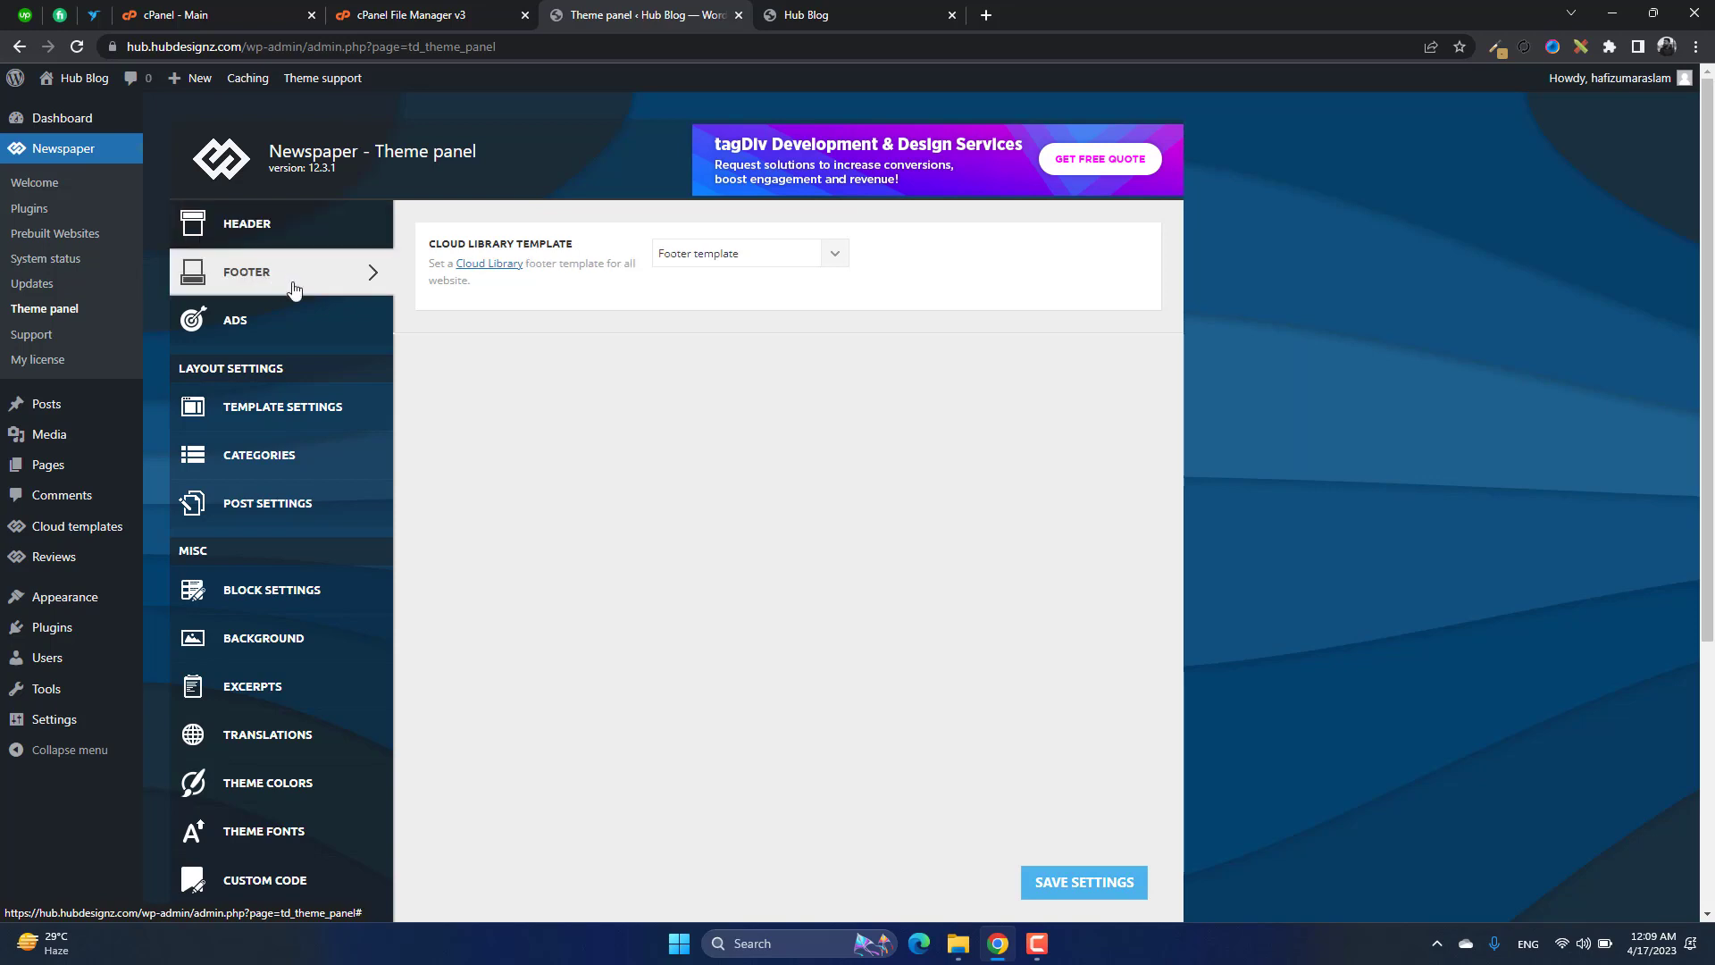
left_click(324, 340)
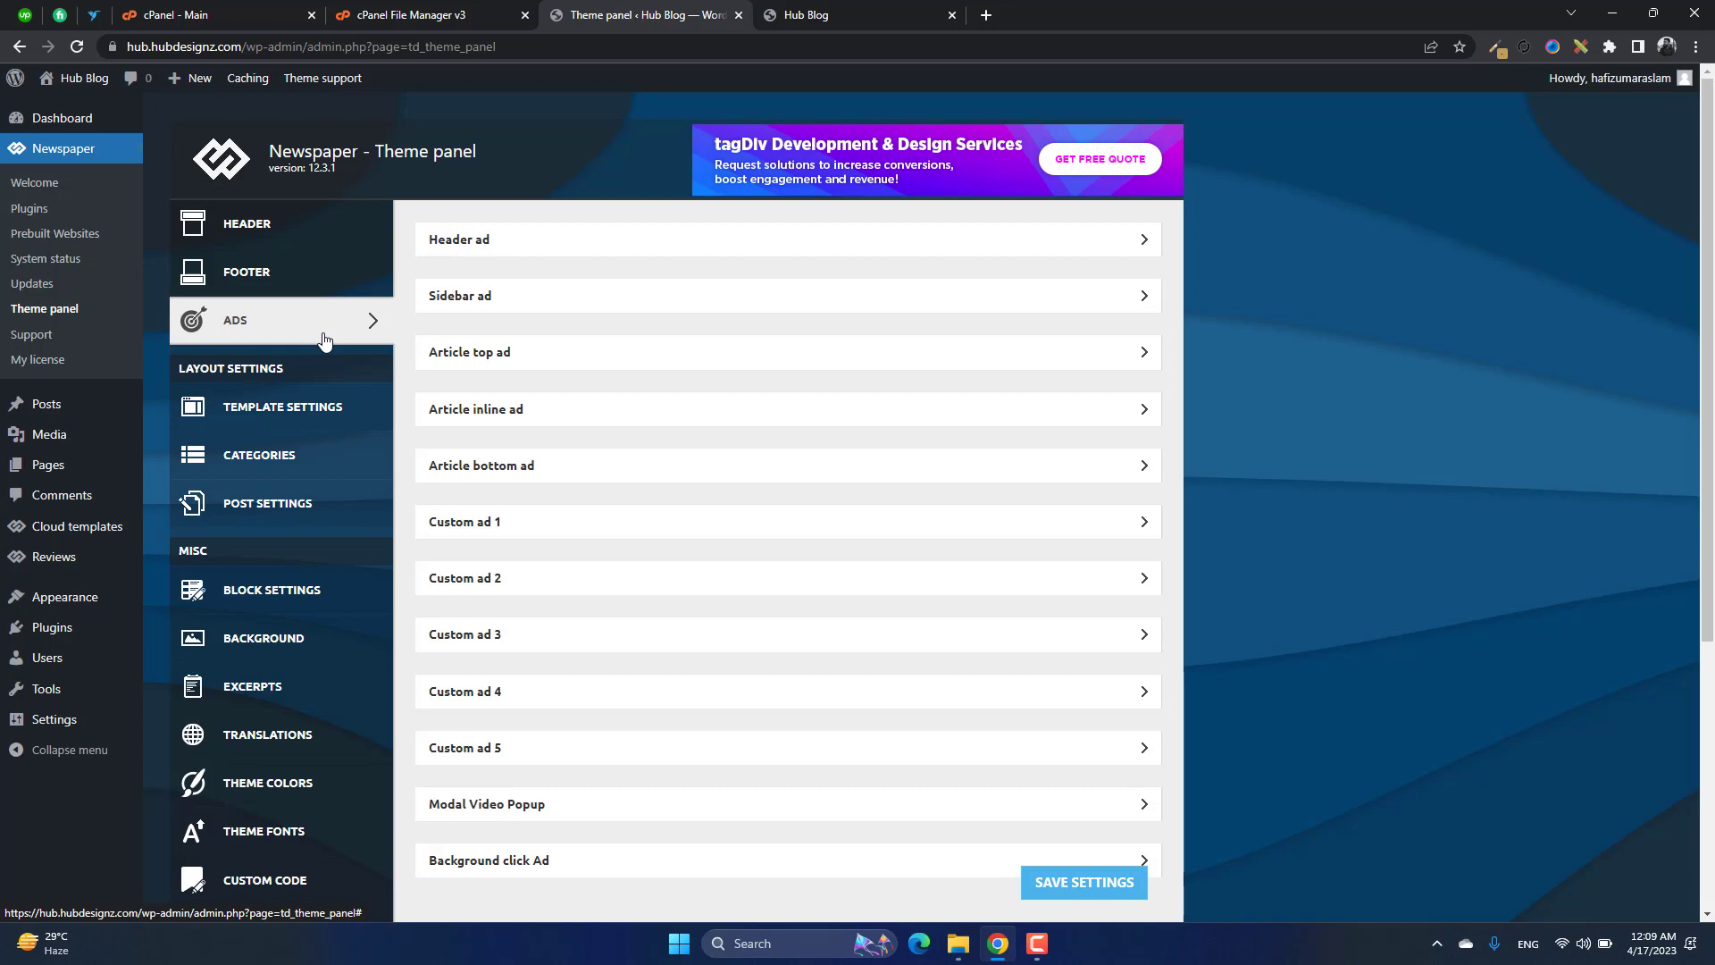
- Set the website header's Cloud Library template to the first Header Template Global option in the theme panel
left_click(285, 243)
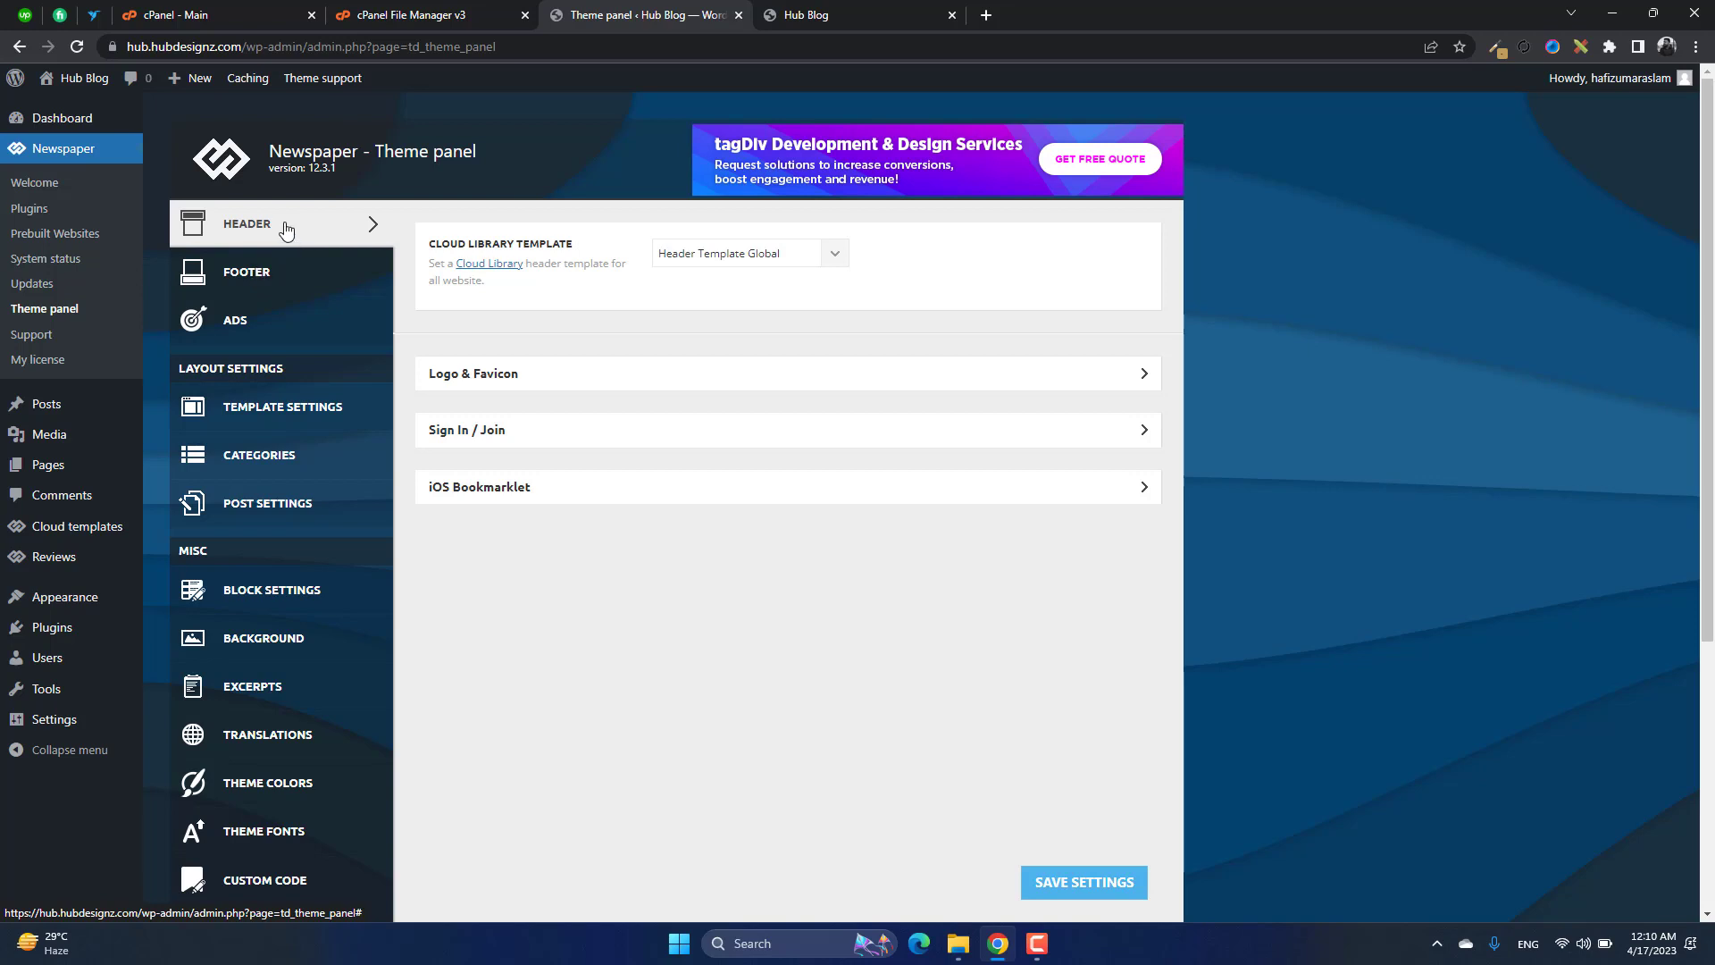
left_click(834, 255)
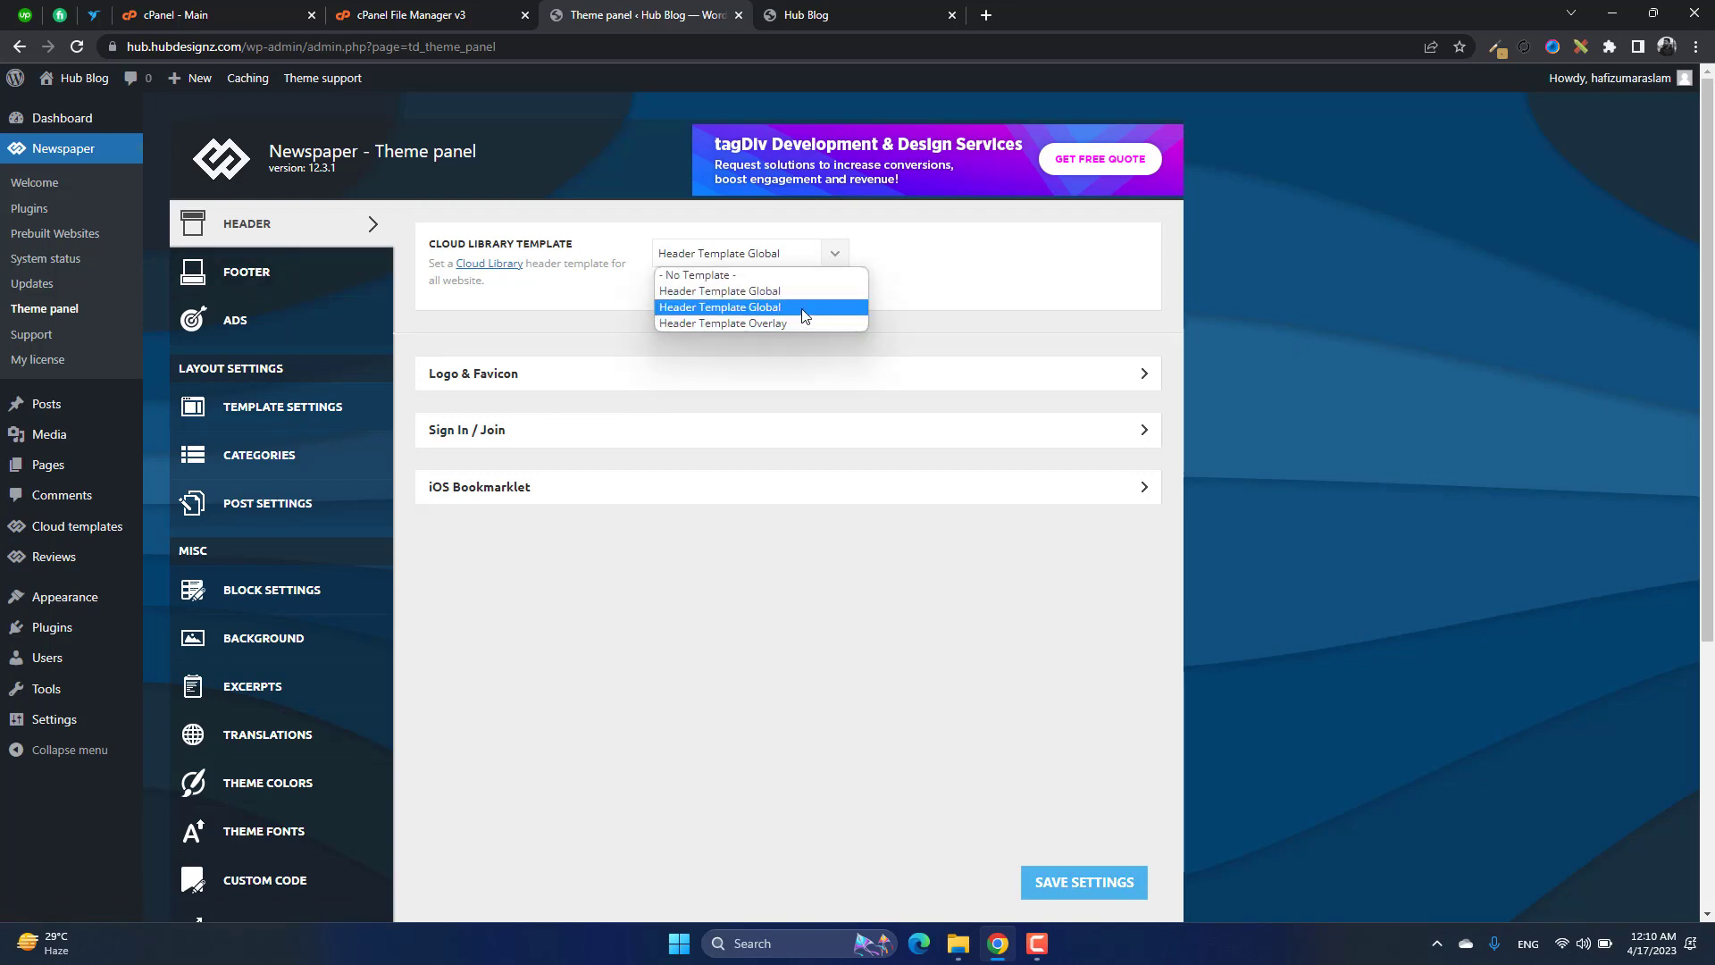
left_click(804, 291)
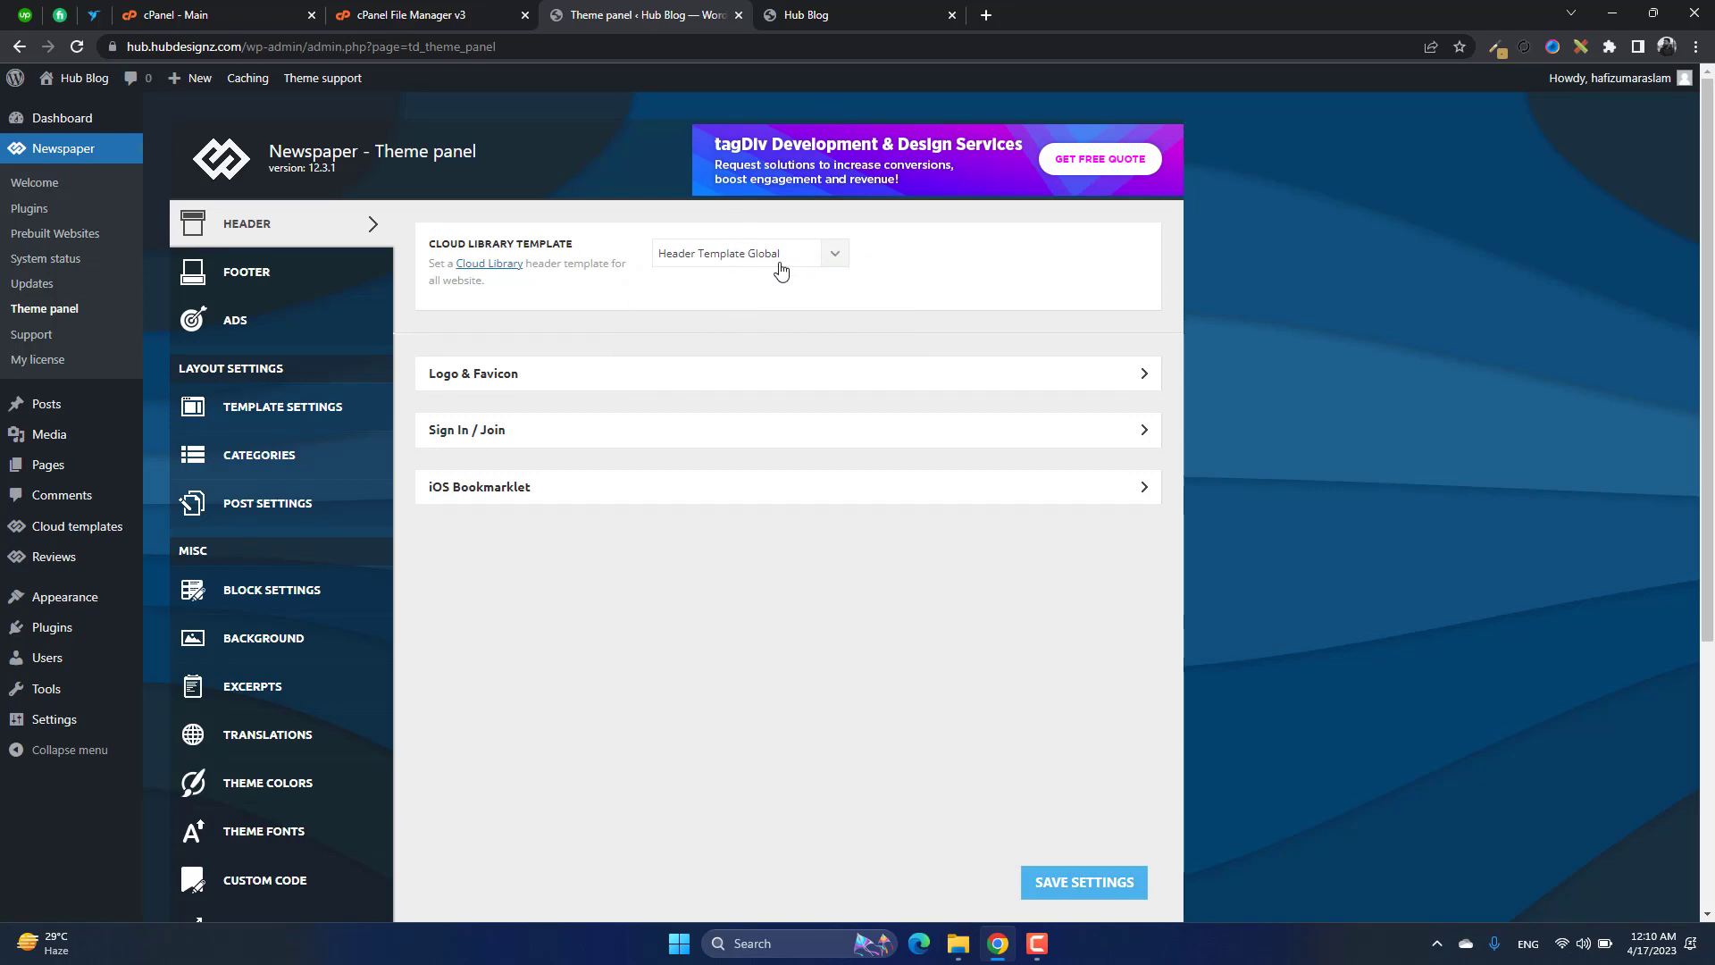
- Review the header's Logo & Favicon settings, including the logo uploads, favicon, alt and title attributes, text logo and tagline
left_click(755, 378)
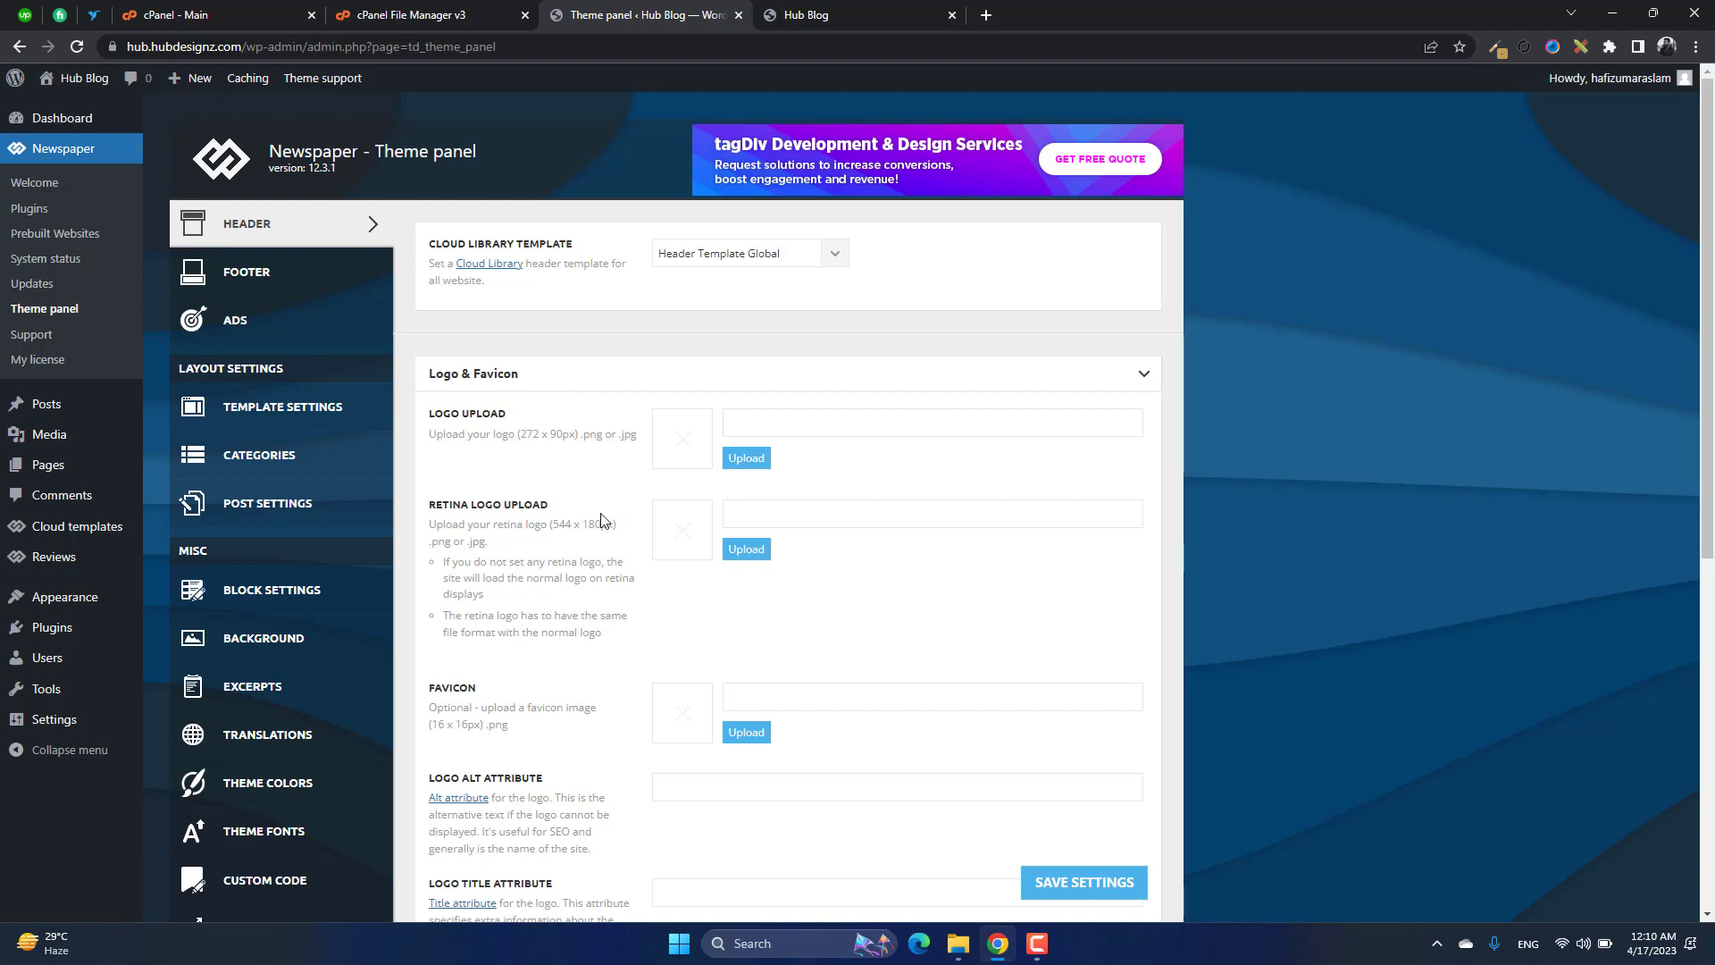
scroll(601, 519, "down", 4)
scroll(601, 520, "up", 4)
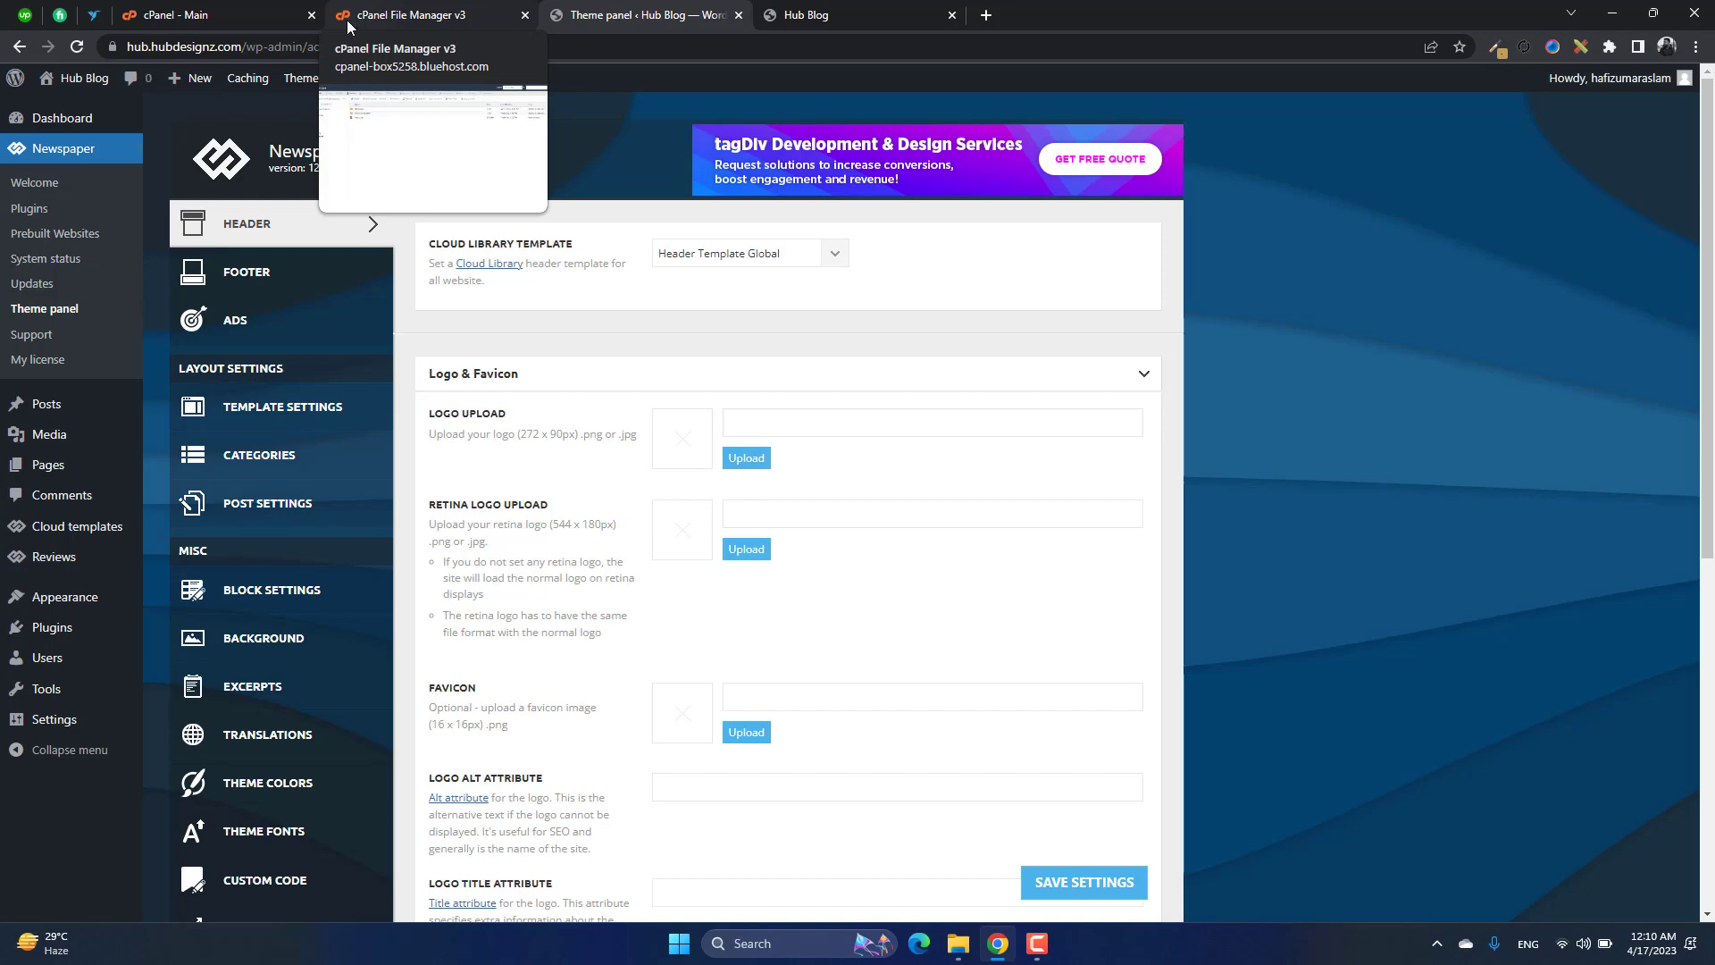
scroll(661, 688, "down", 4)
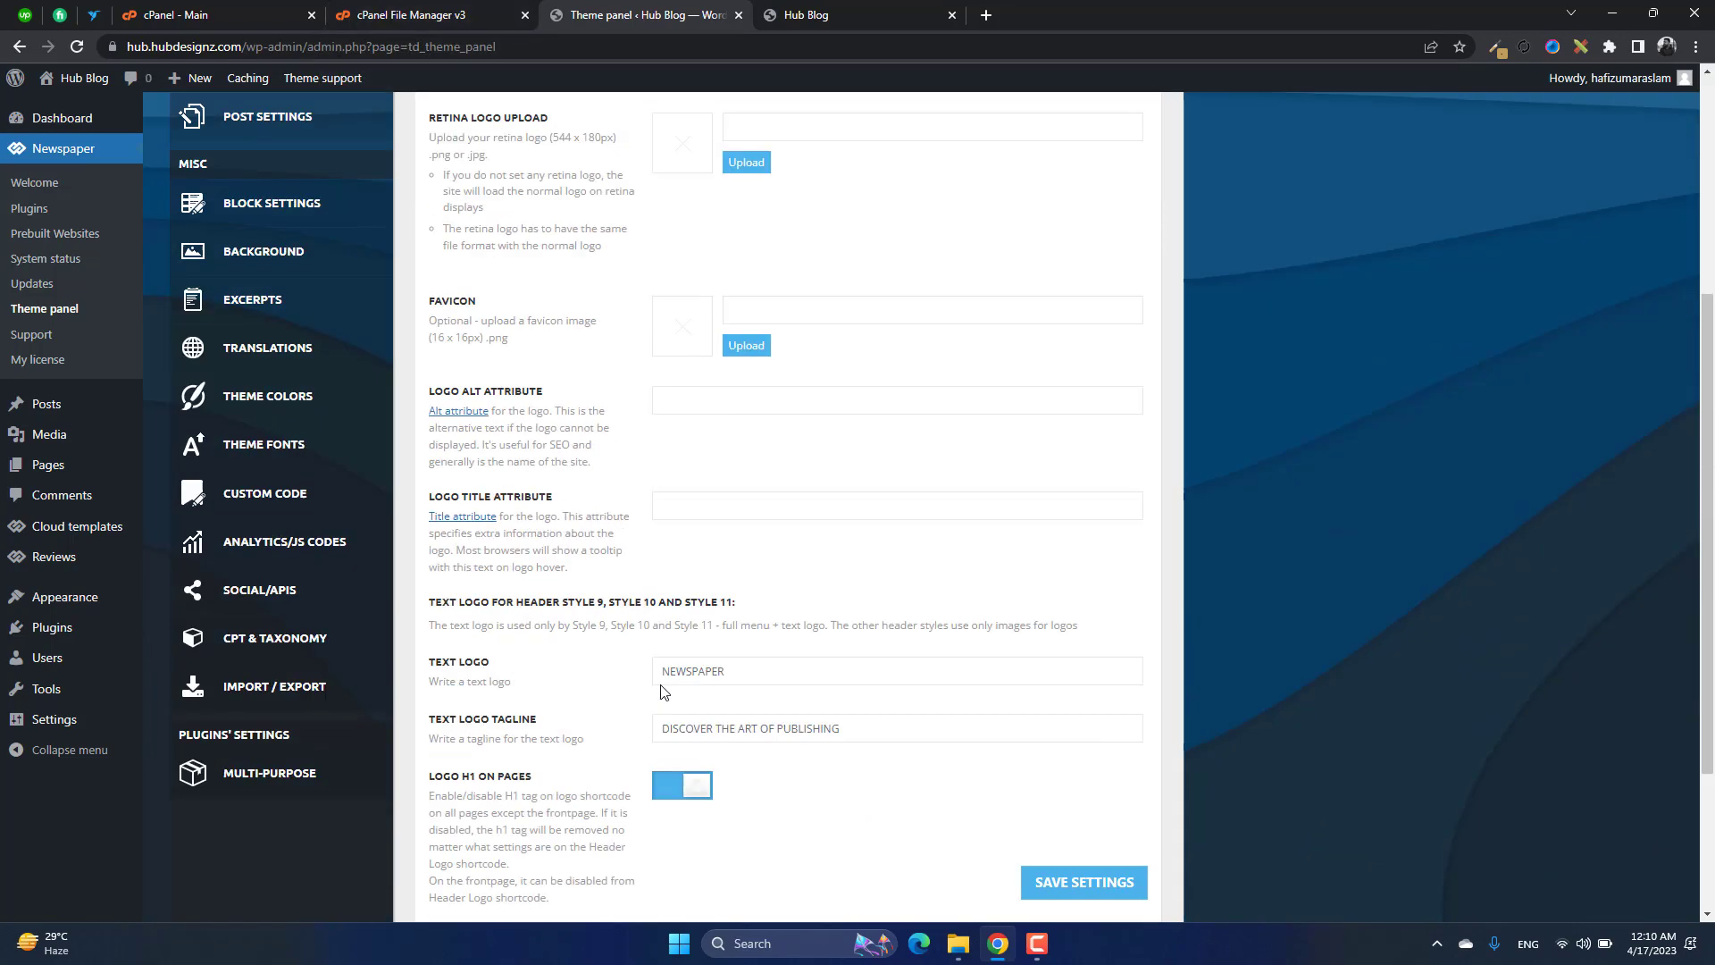
scroll(659, 689, "down", 2)
scroll(659, 689, "up", 4)
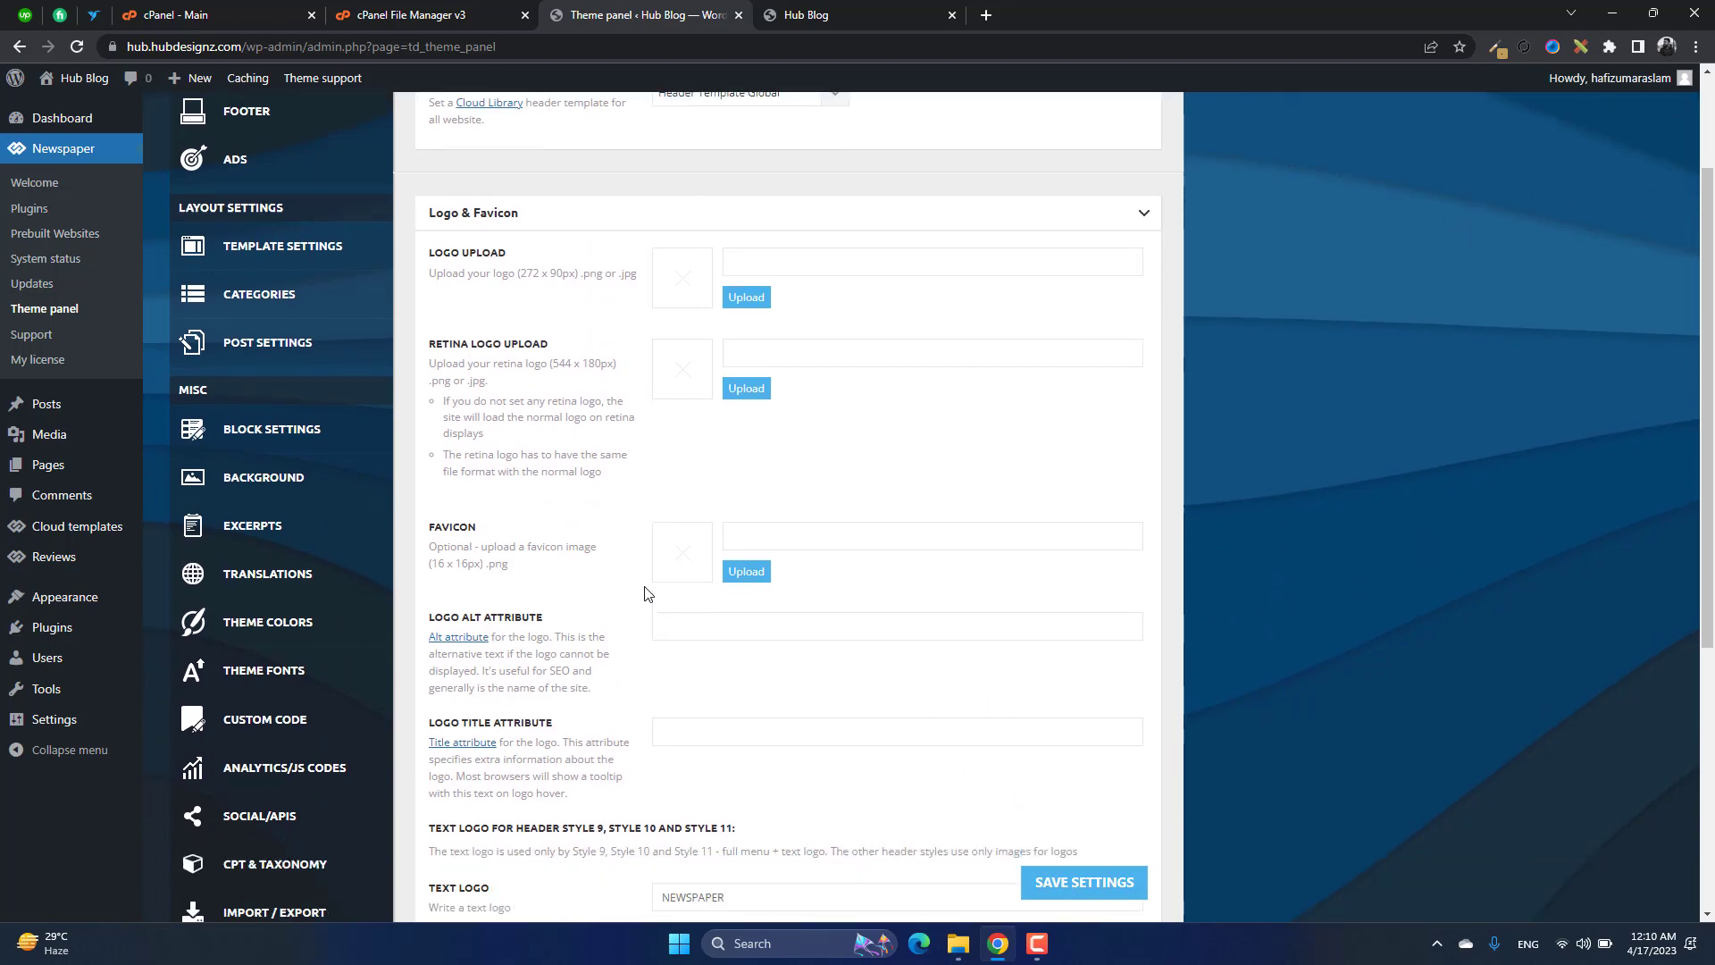
scroll(647, 593, "down", 5)
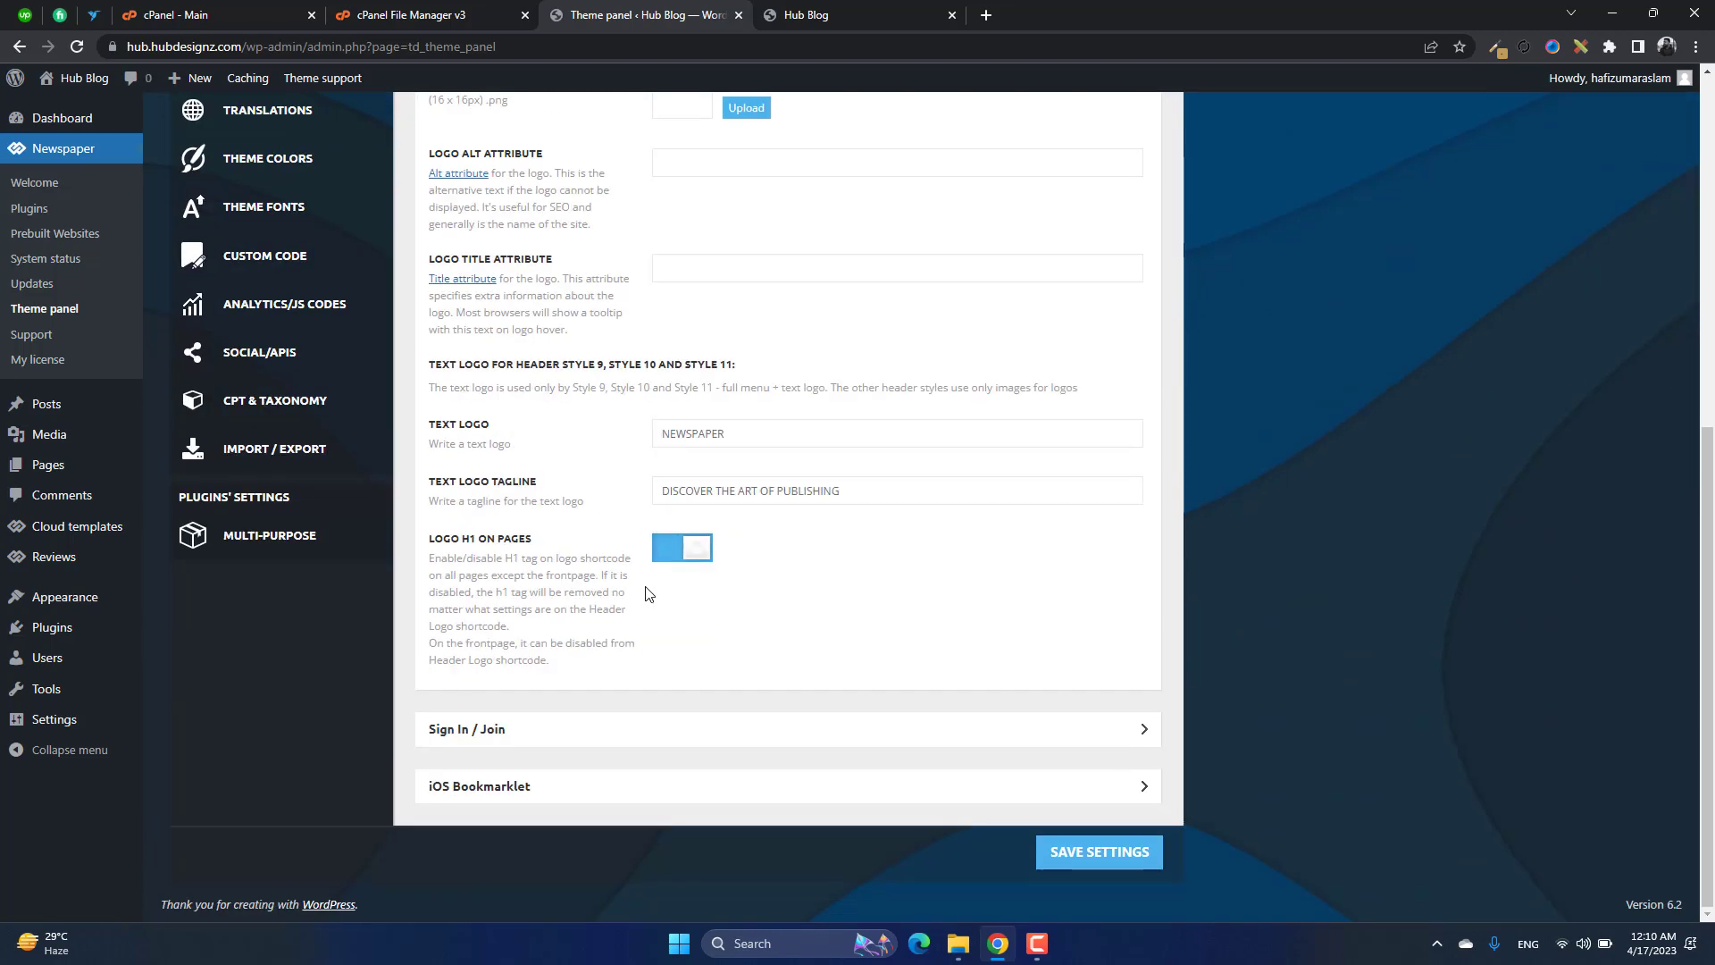
- Expand the header's Sign In / Join settings and review them along with the iOS Bookmarklet icon uploads
left_click(667, 750)
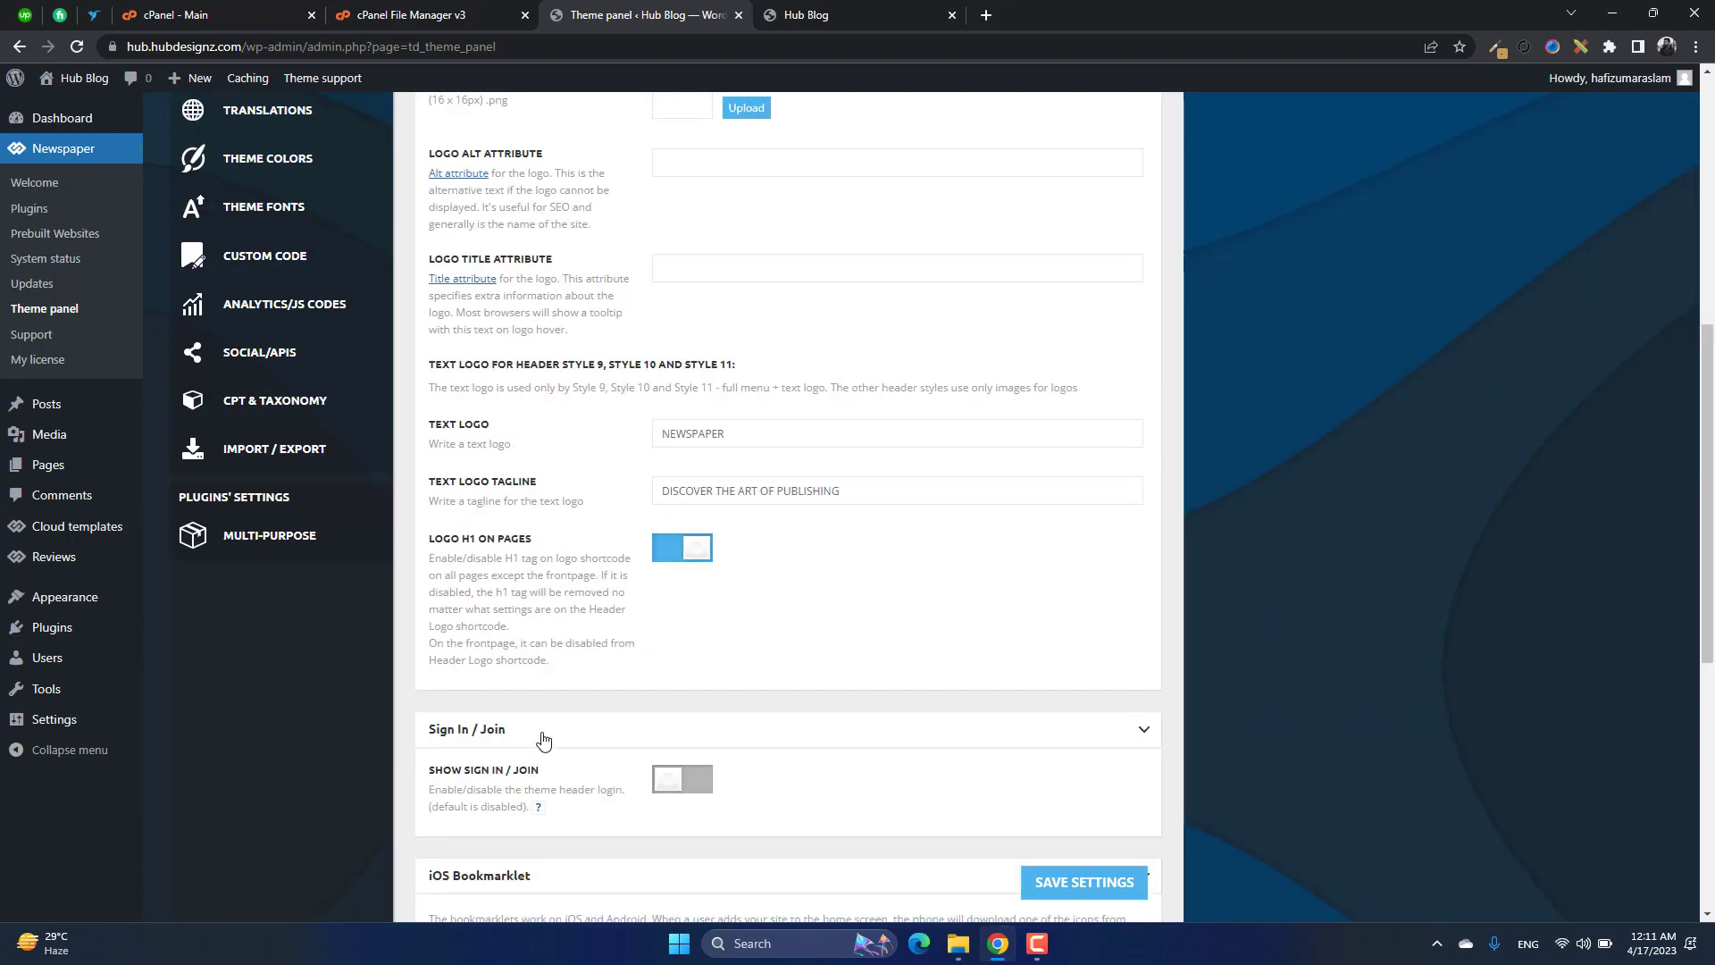
scroll(542, 740, "down", 6)
scroll(544, 738, "up", 5)
scroll(545, 732, "down", 5)
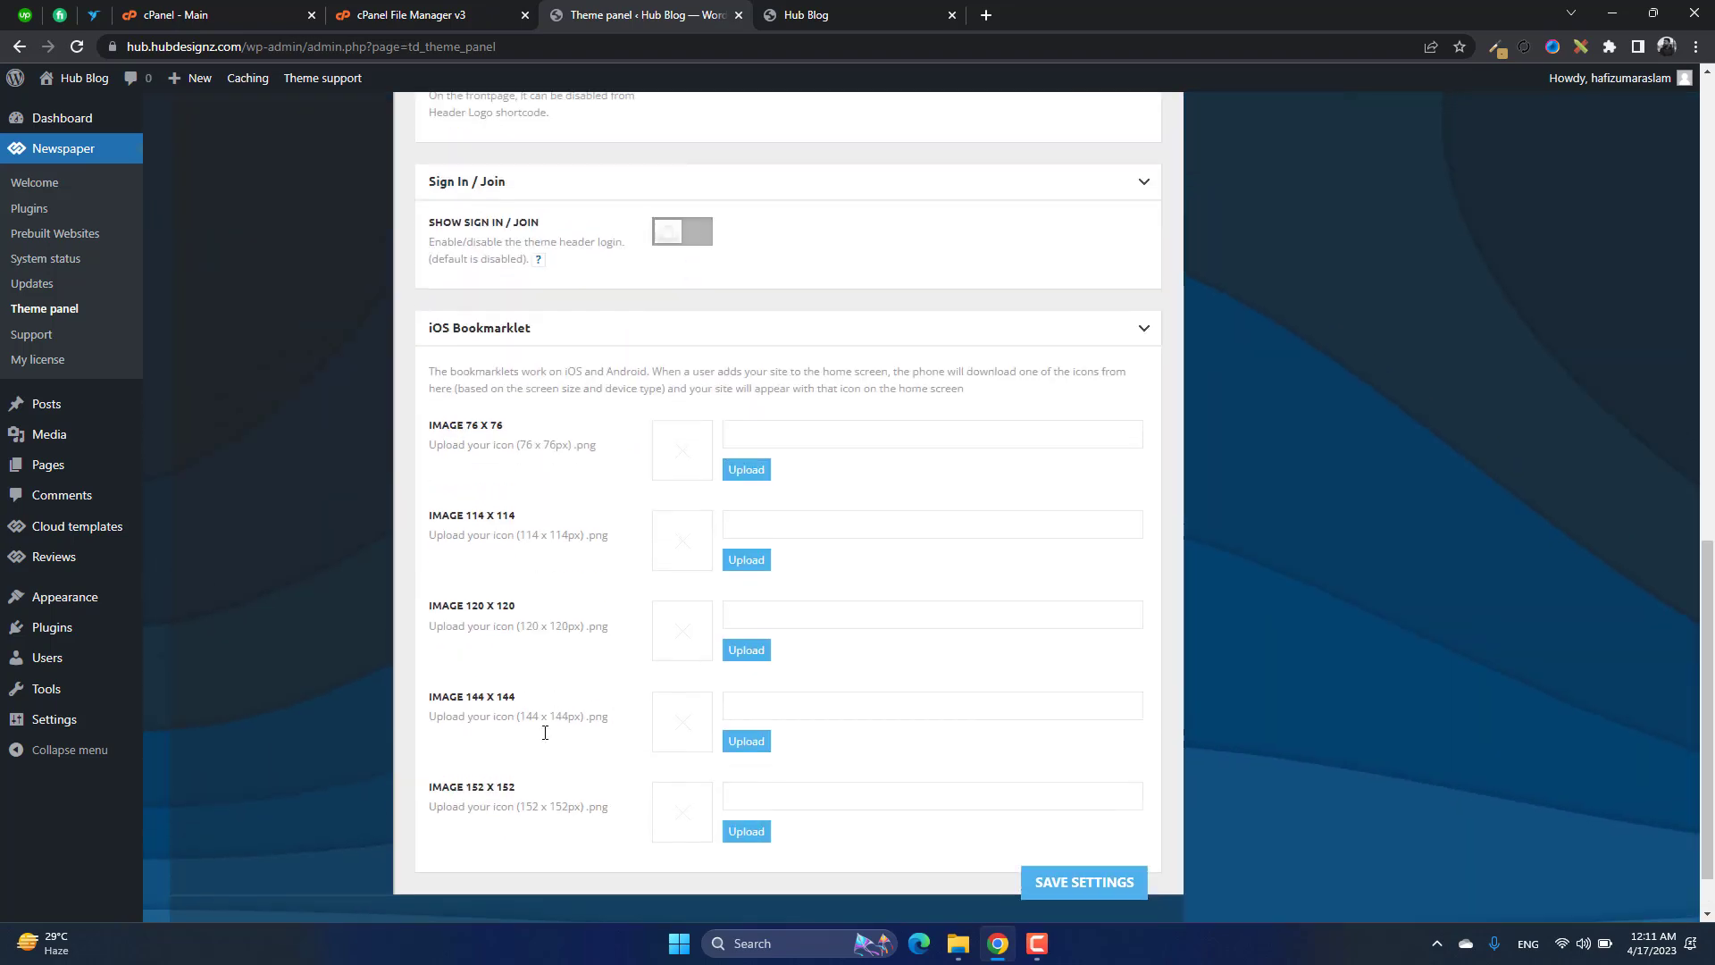
scroll(544, 730, "up", 13)
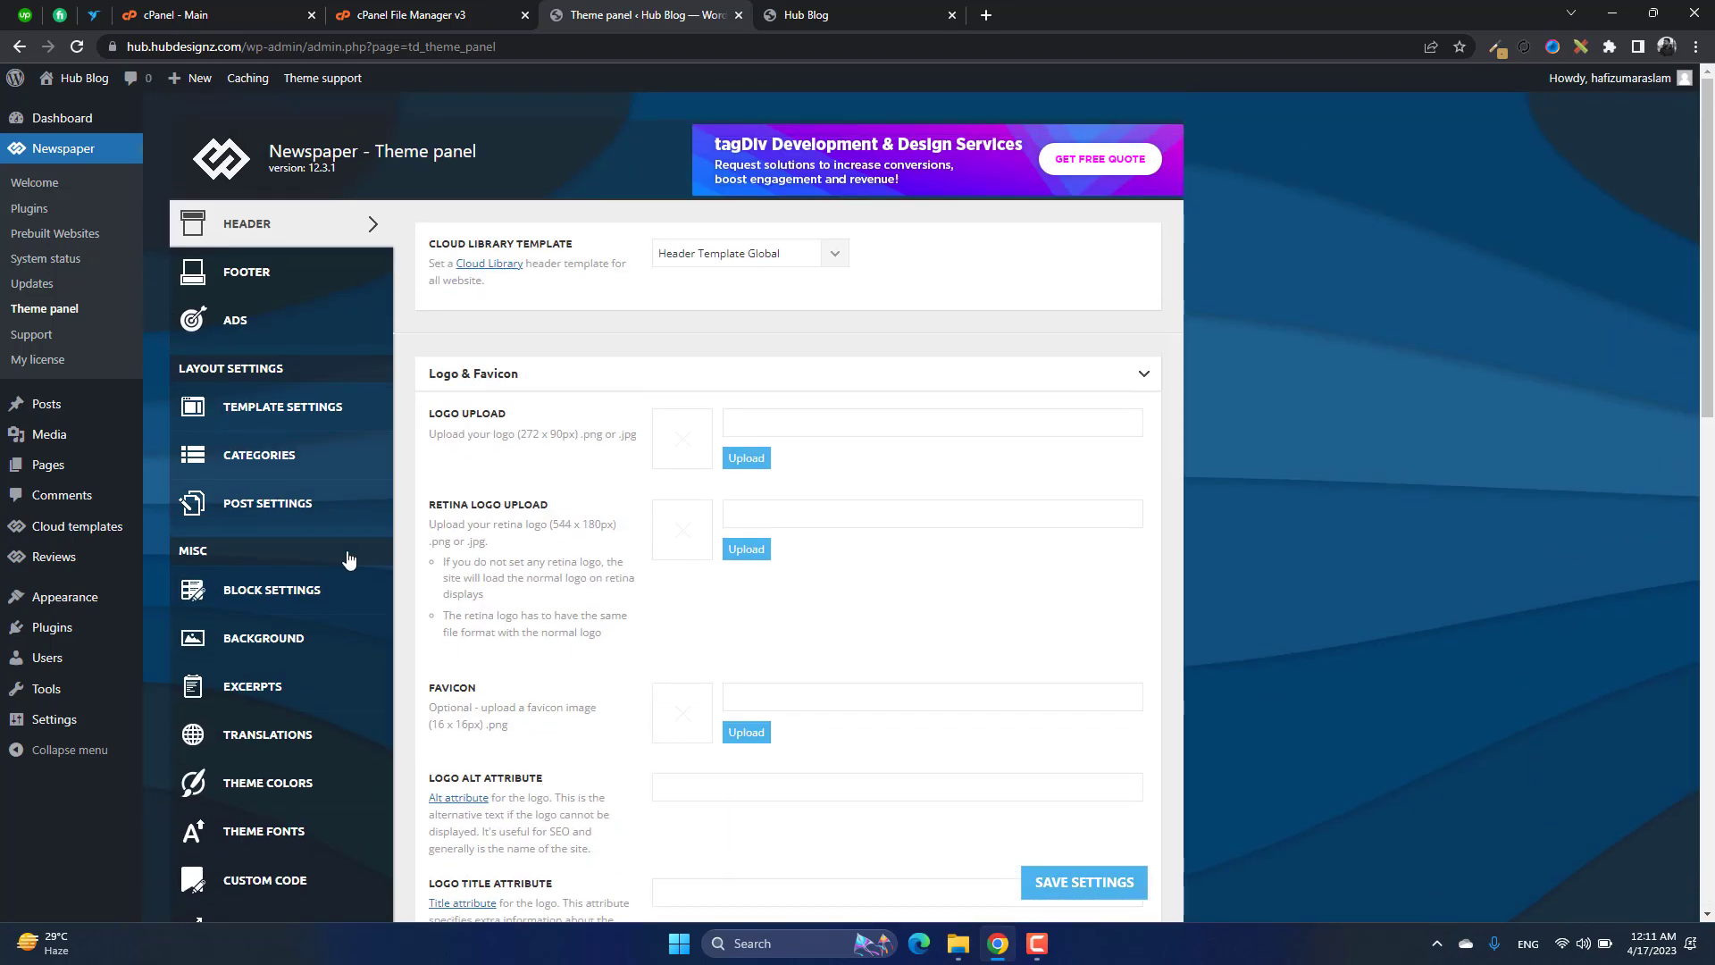
- Open the Footer settings and check the Cloud Library template choices, keeping Footer template selected
left_click(288, 282)
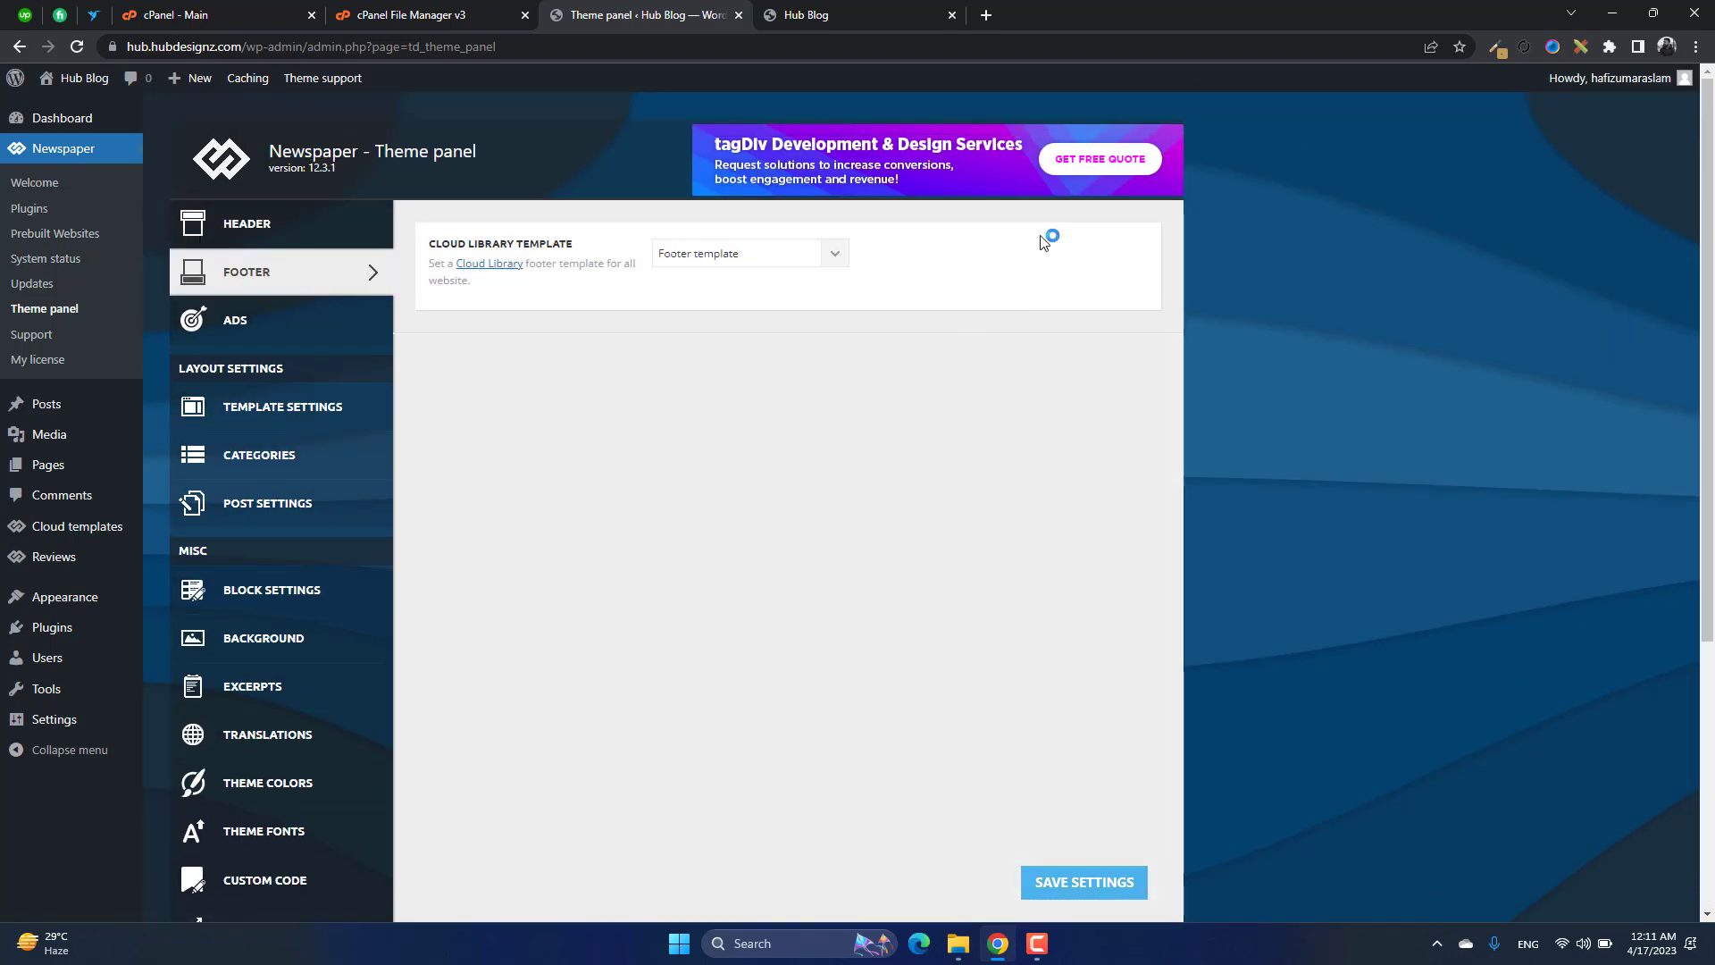
left_click(837, 251)
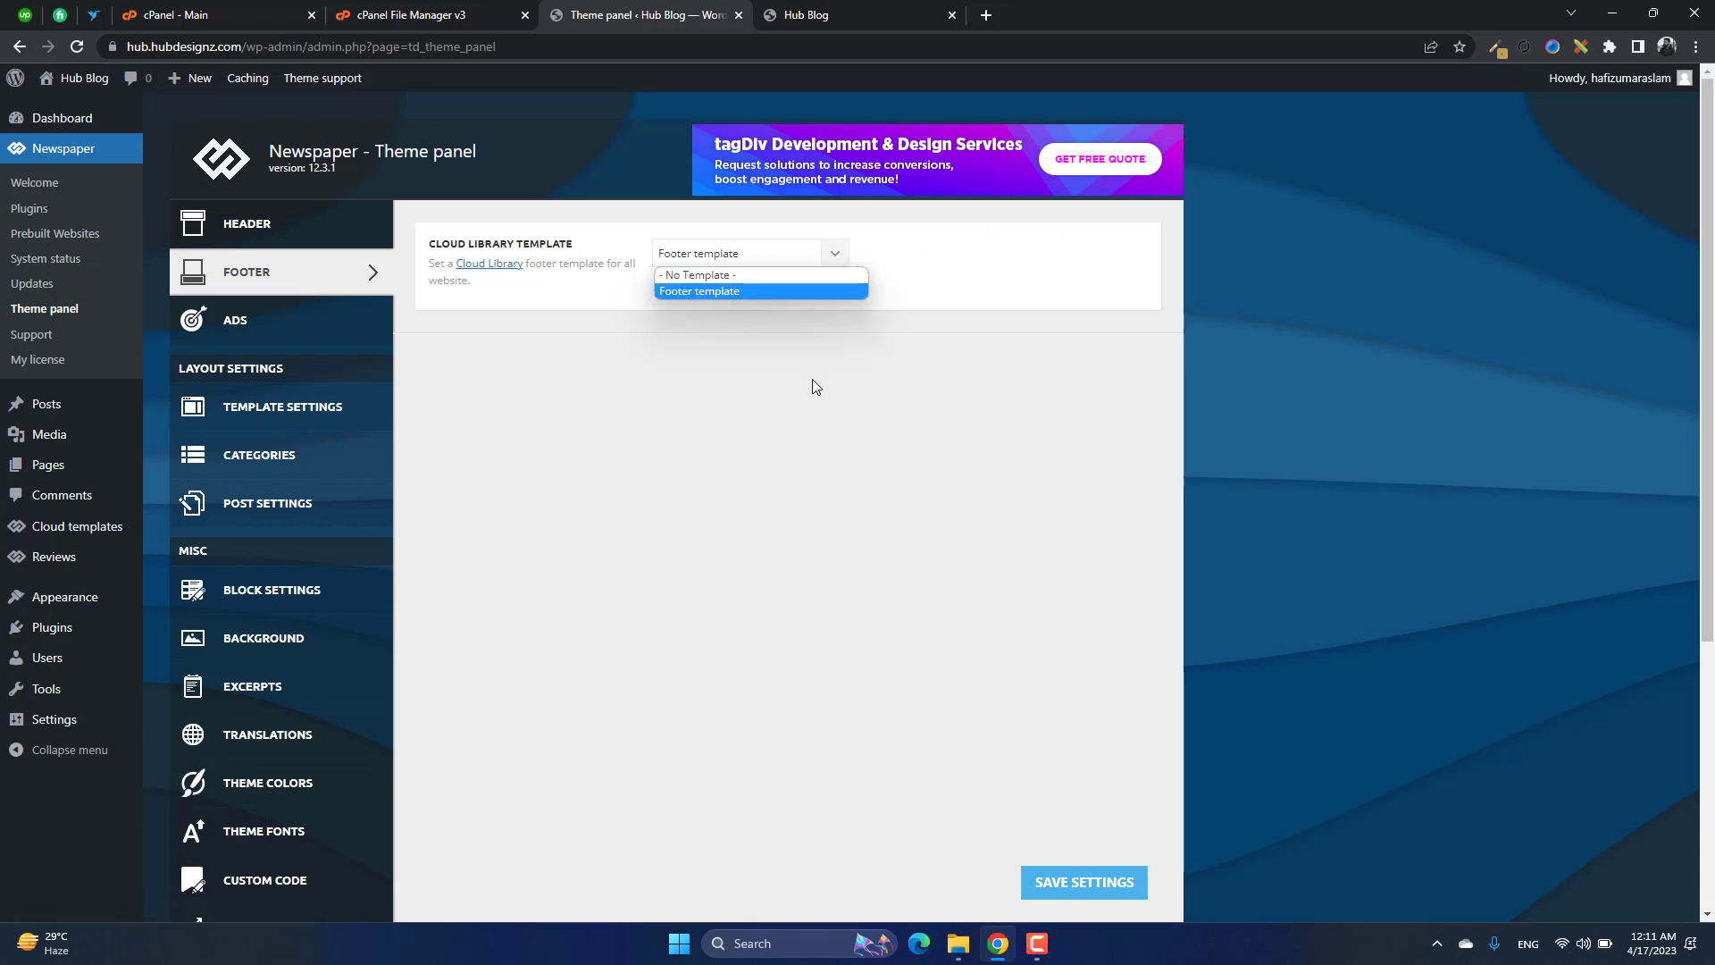
left_click(830, 256)
- Open the Ads settings and review the Header ad section, including its ad code, title, disable switches and AdSense sizes
left_click(246, 338)
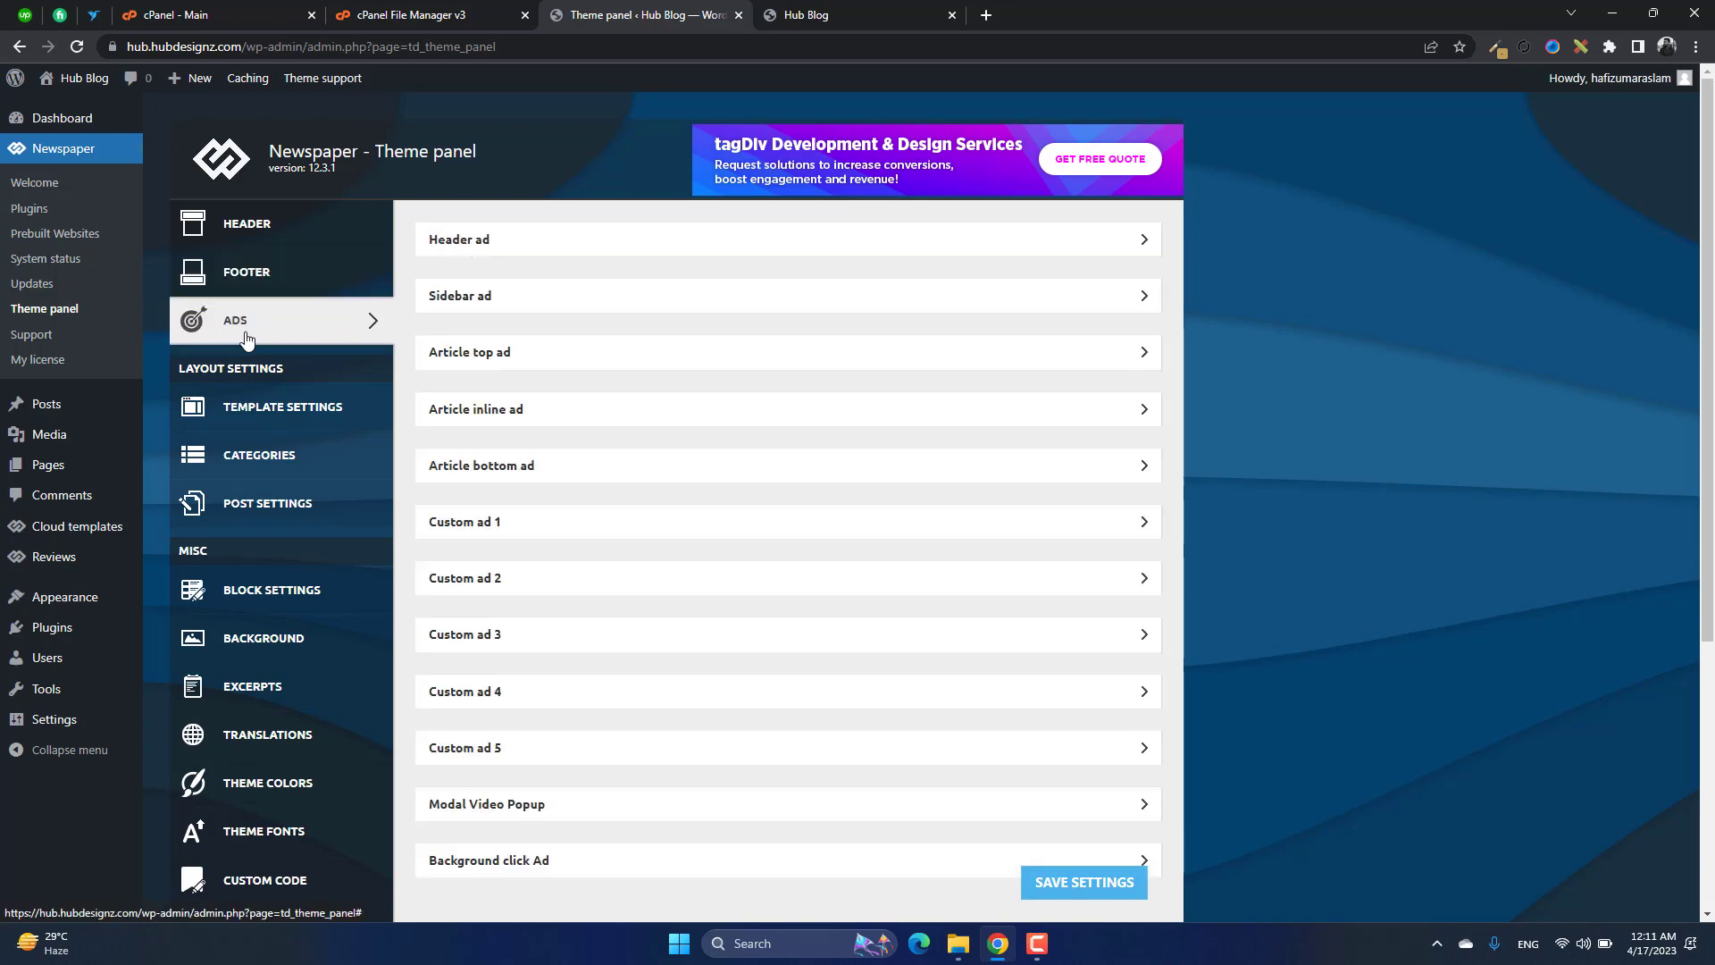
left_click(519, 257)
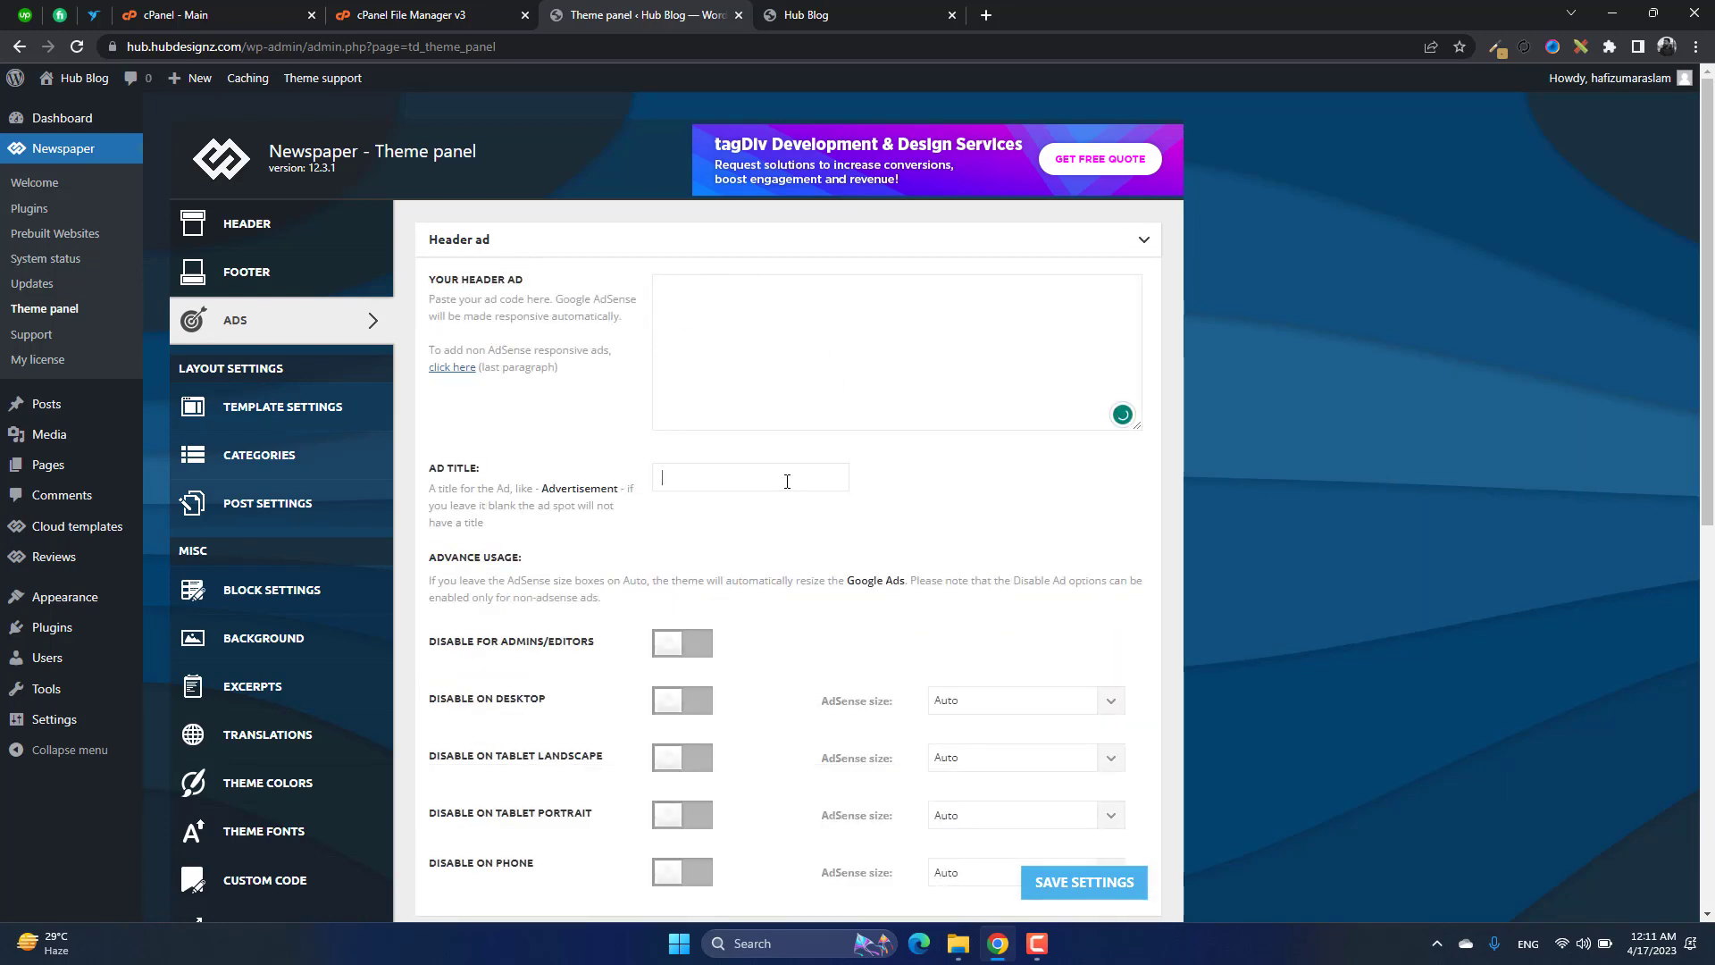
scroll(566, 482, "down", 2)
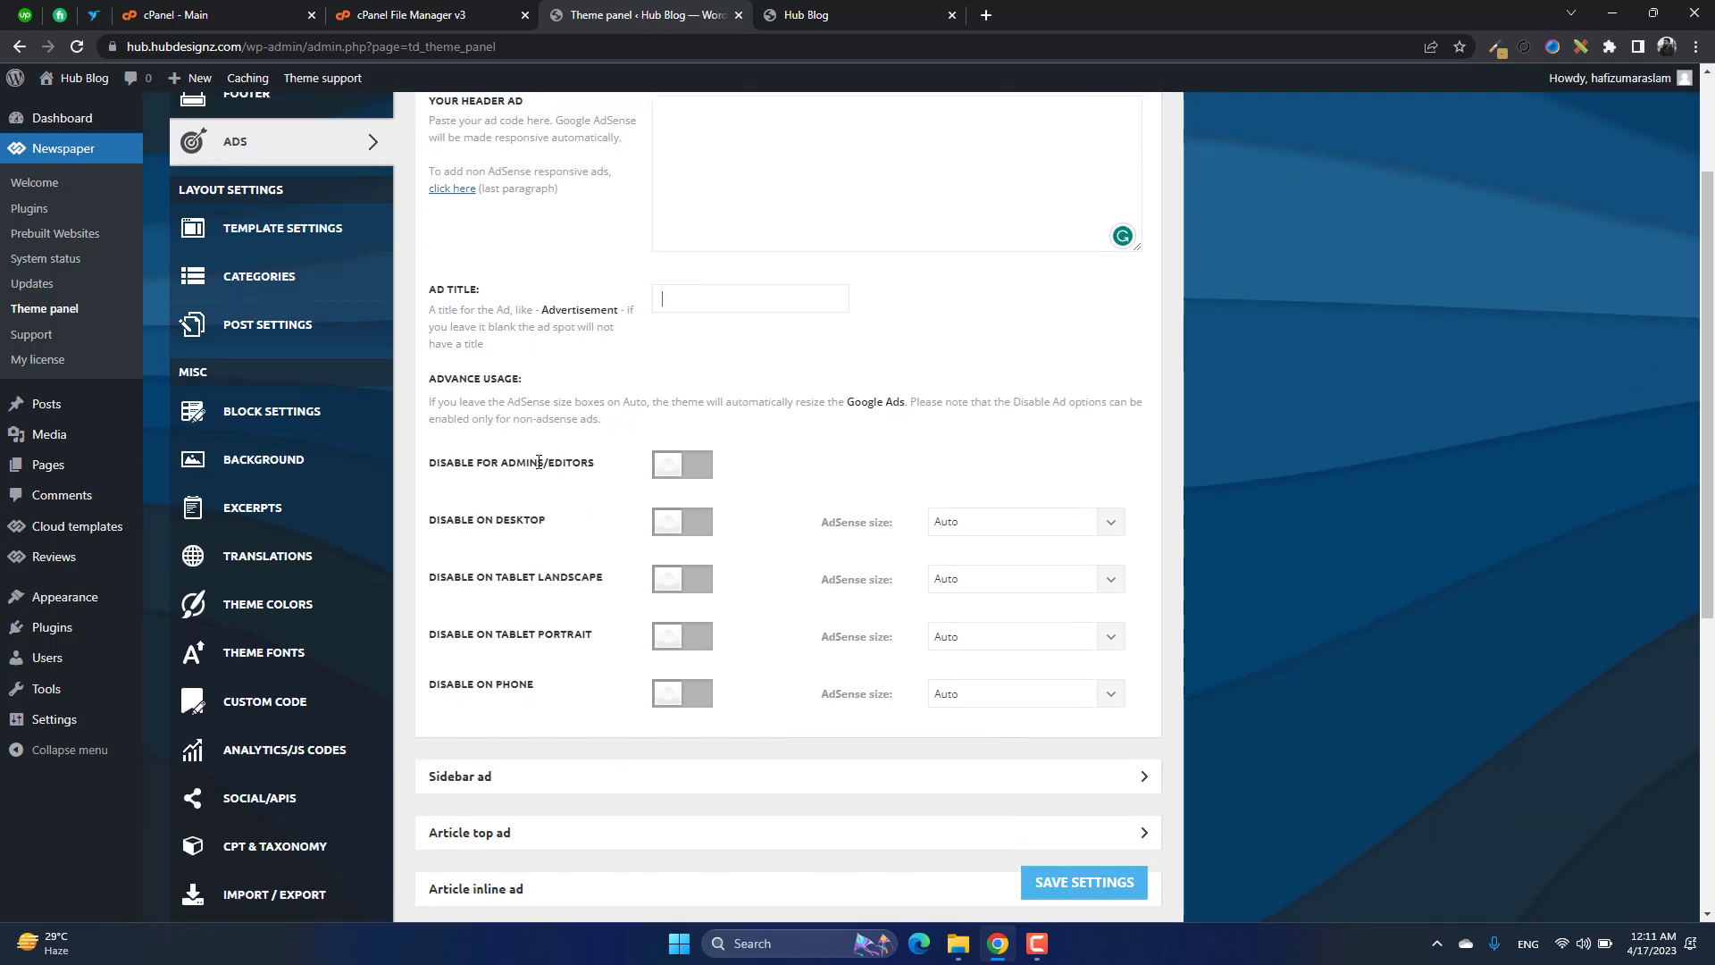
left_click(698, 483)
left_click(697, 483)
scroll(698, 483, "down", 3)
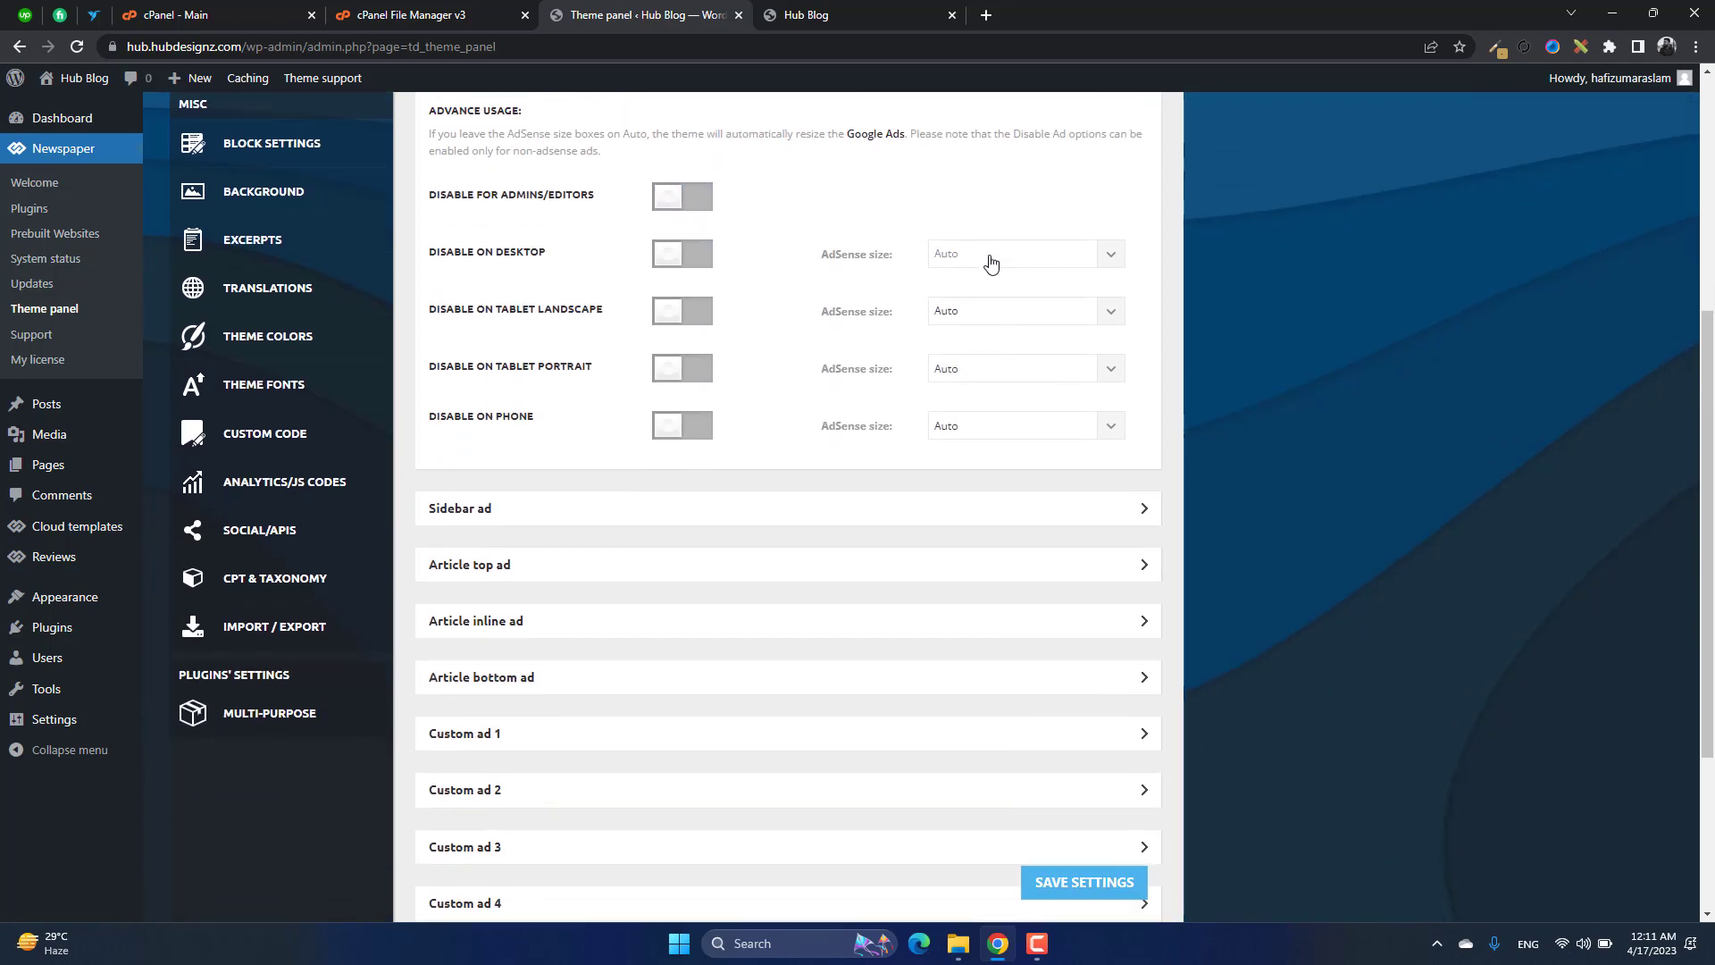
- Expand the Sidebar ad section and review its ad code box, disable switches and AdSense size options
left_click(705, 515)
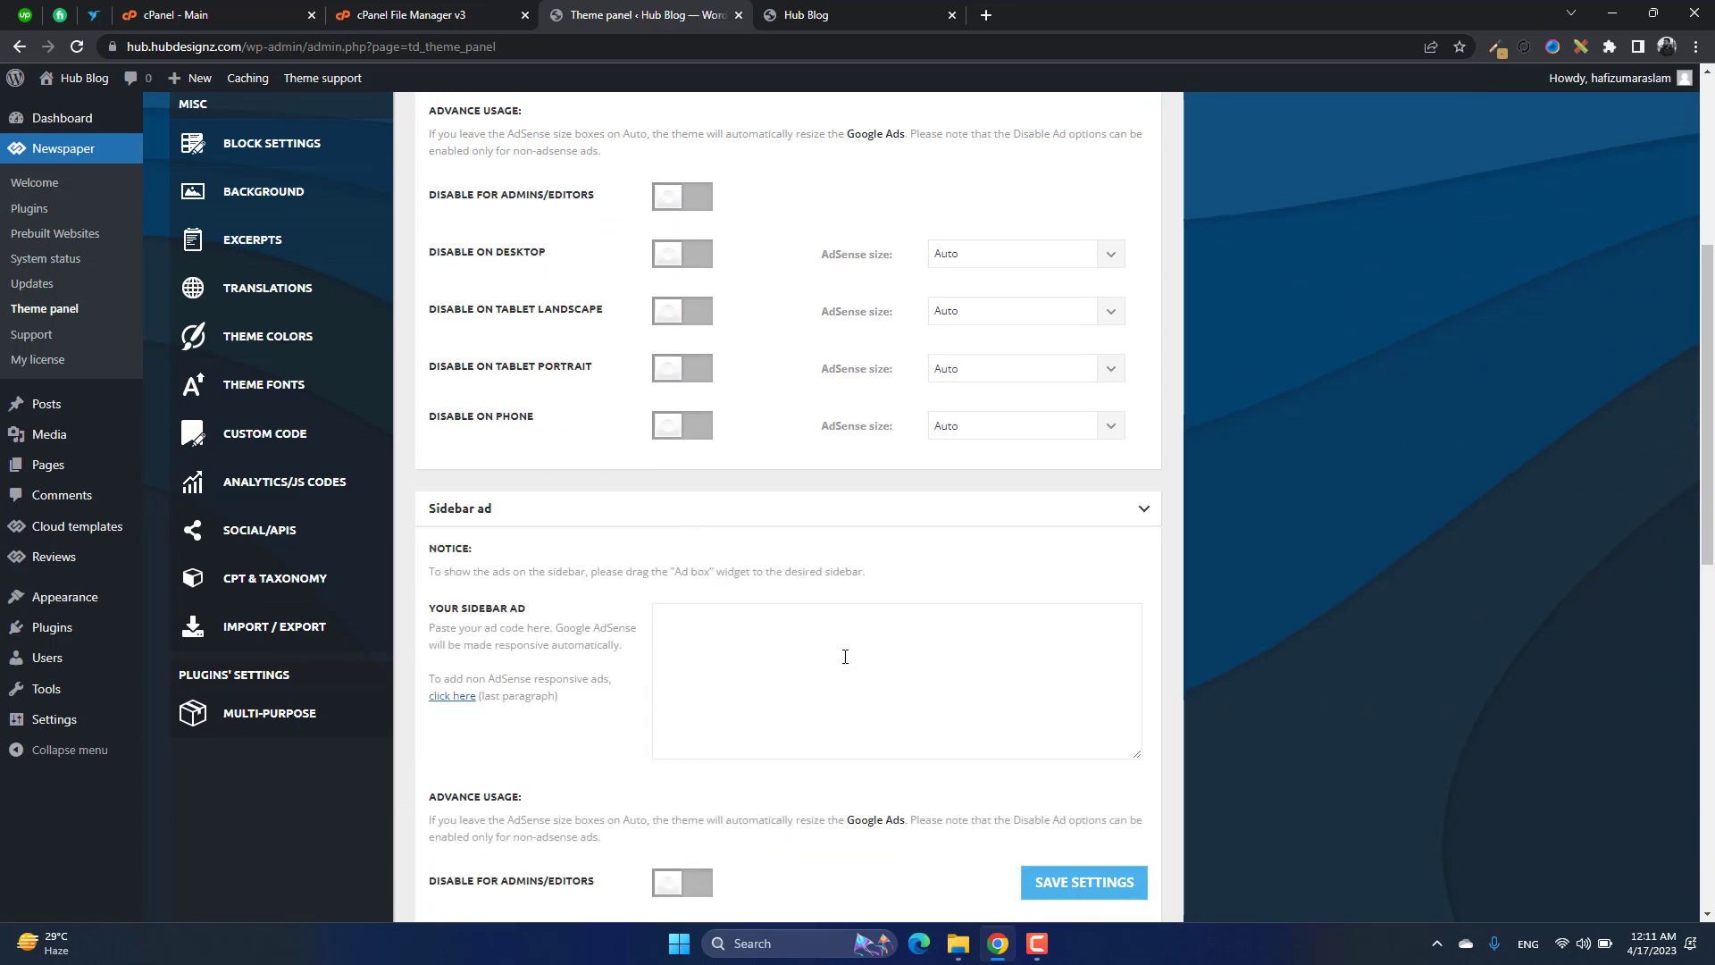
left_click(934, 631)
scroll(1018, 720, "down", 5)
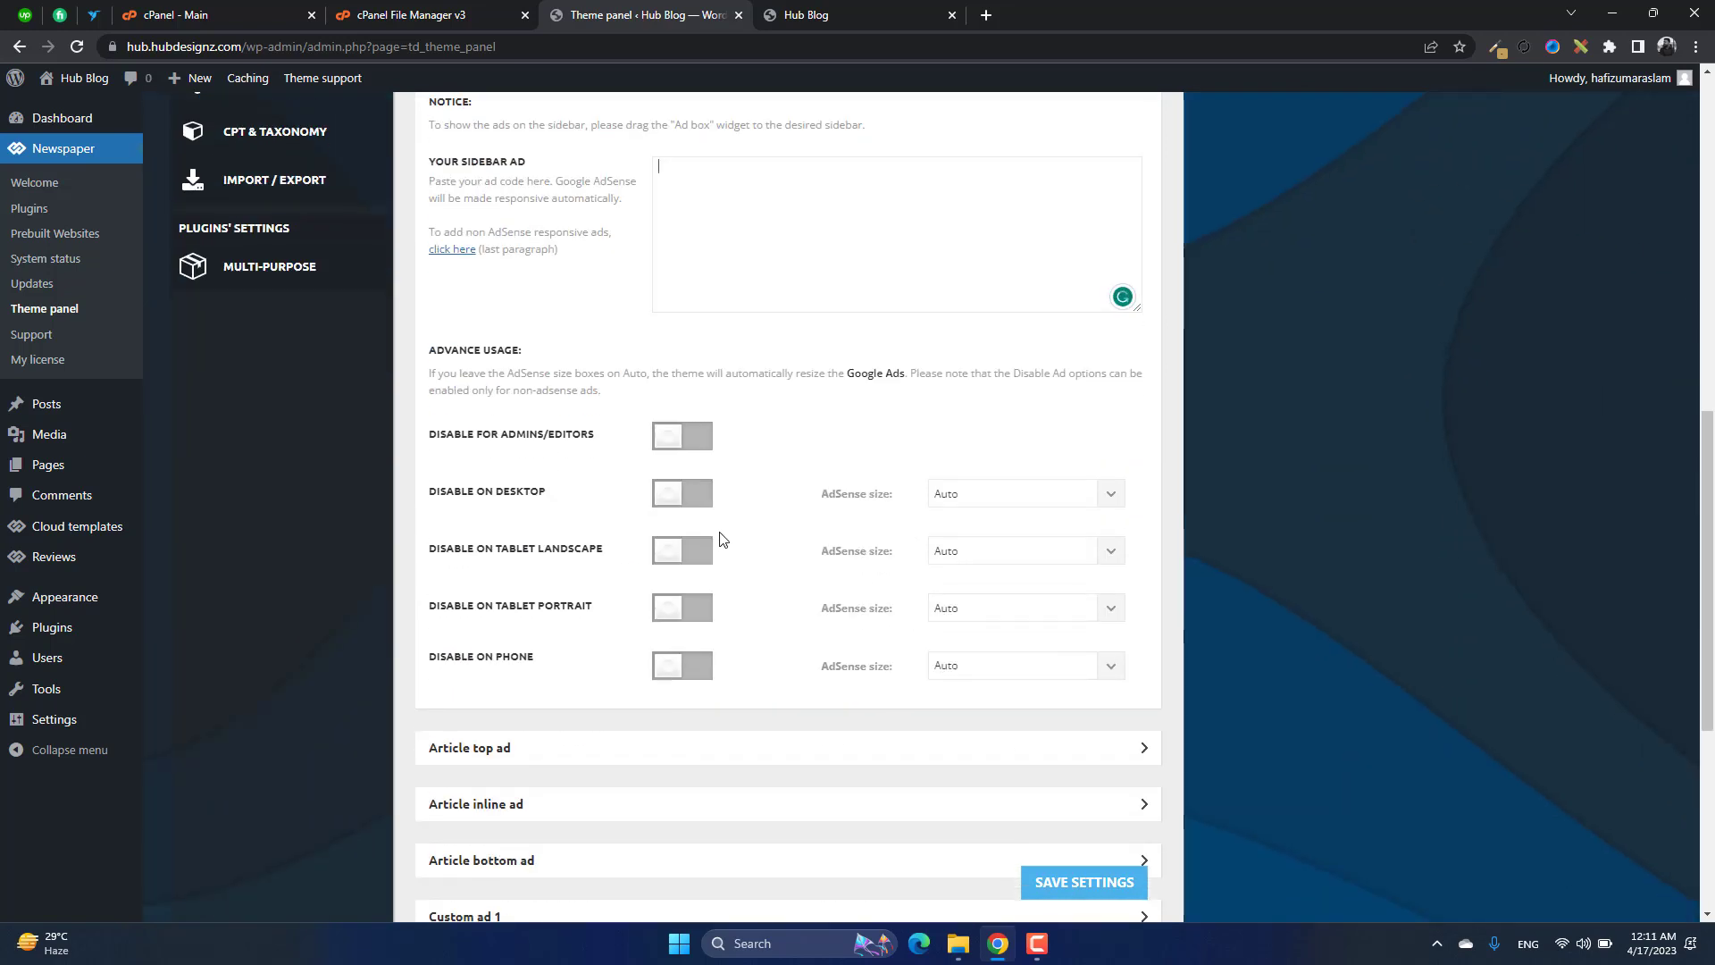
scroll(516, 587, "down", 1)
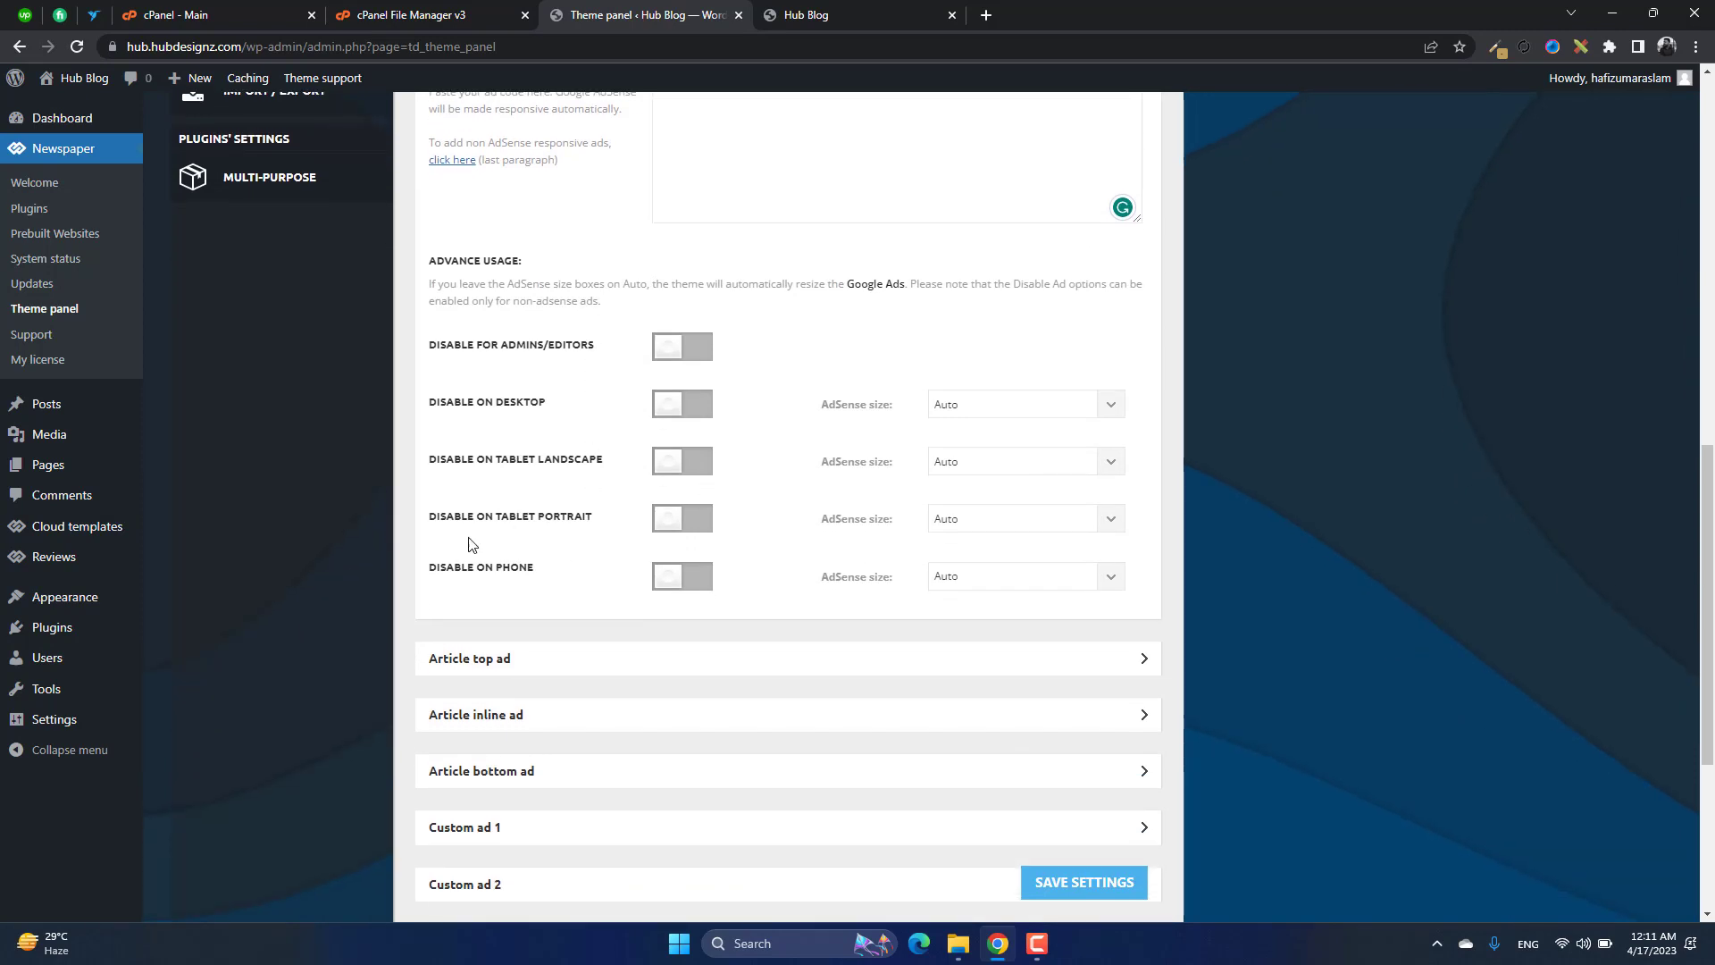
- Expand the Article top ad section and review its options along with the list of remaining ad sections
left_click(554, 657)
scroll(552, 643, "down", 2)
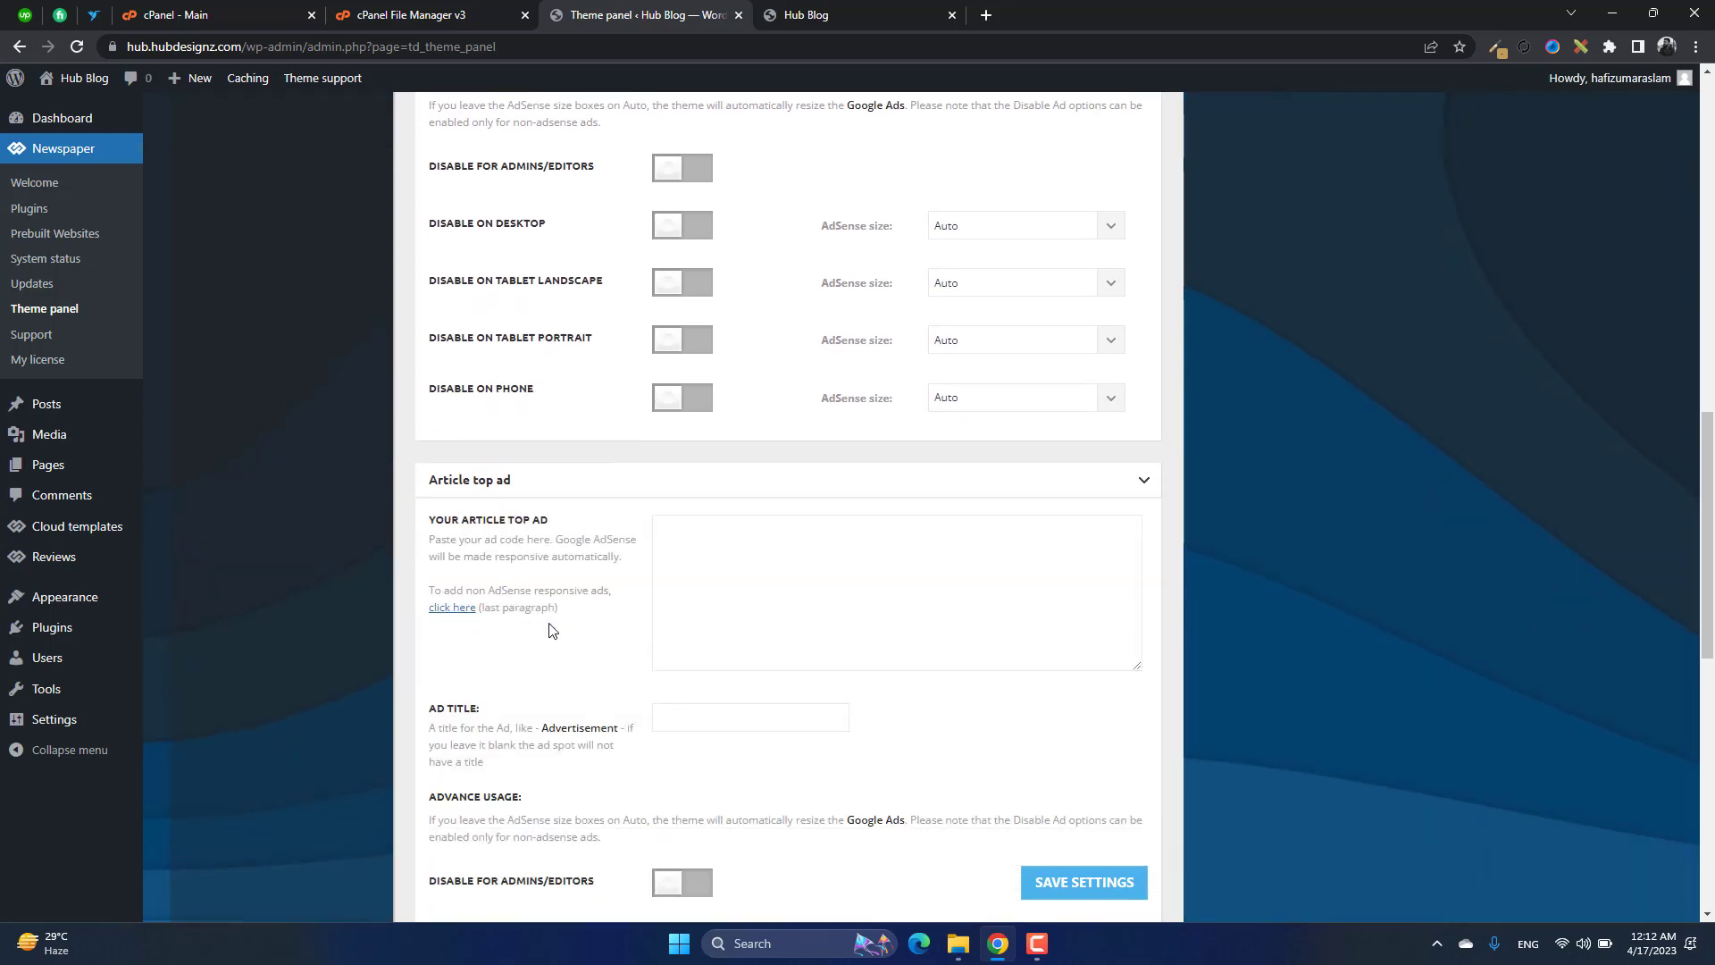
left_click(860, 609)
scroll(862, 610, "down", 4)
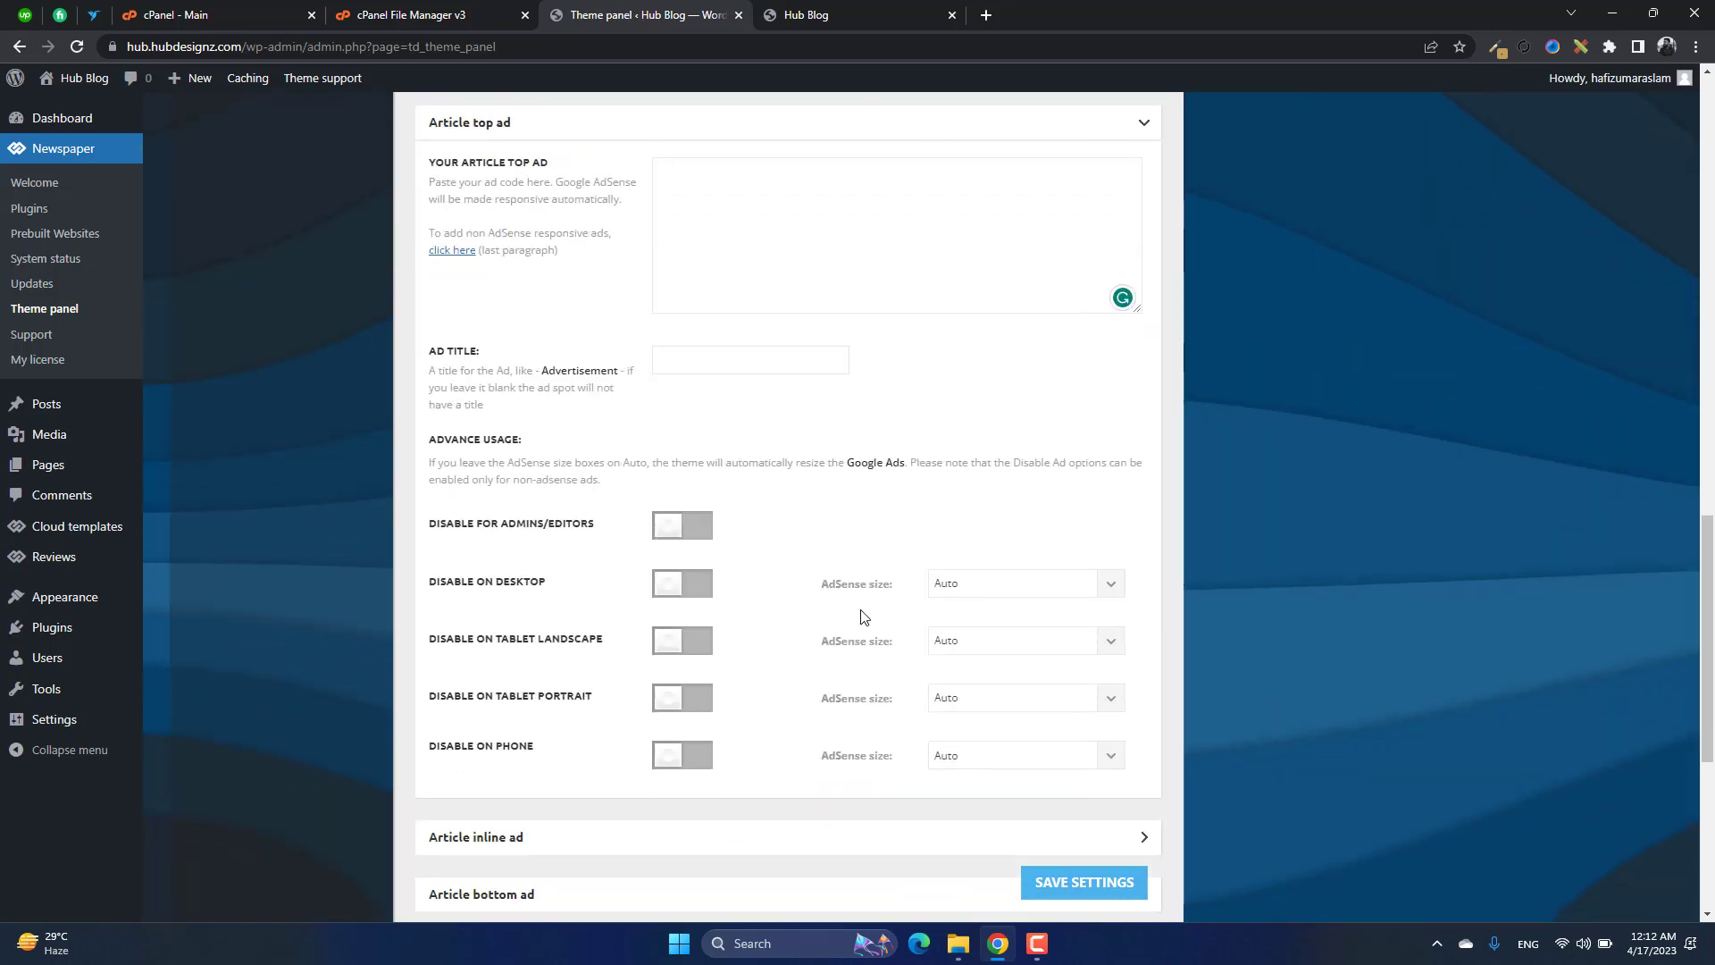
scroll(727, 578, "down", 4)
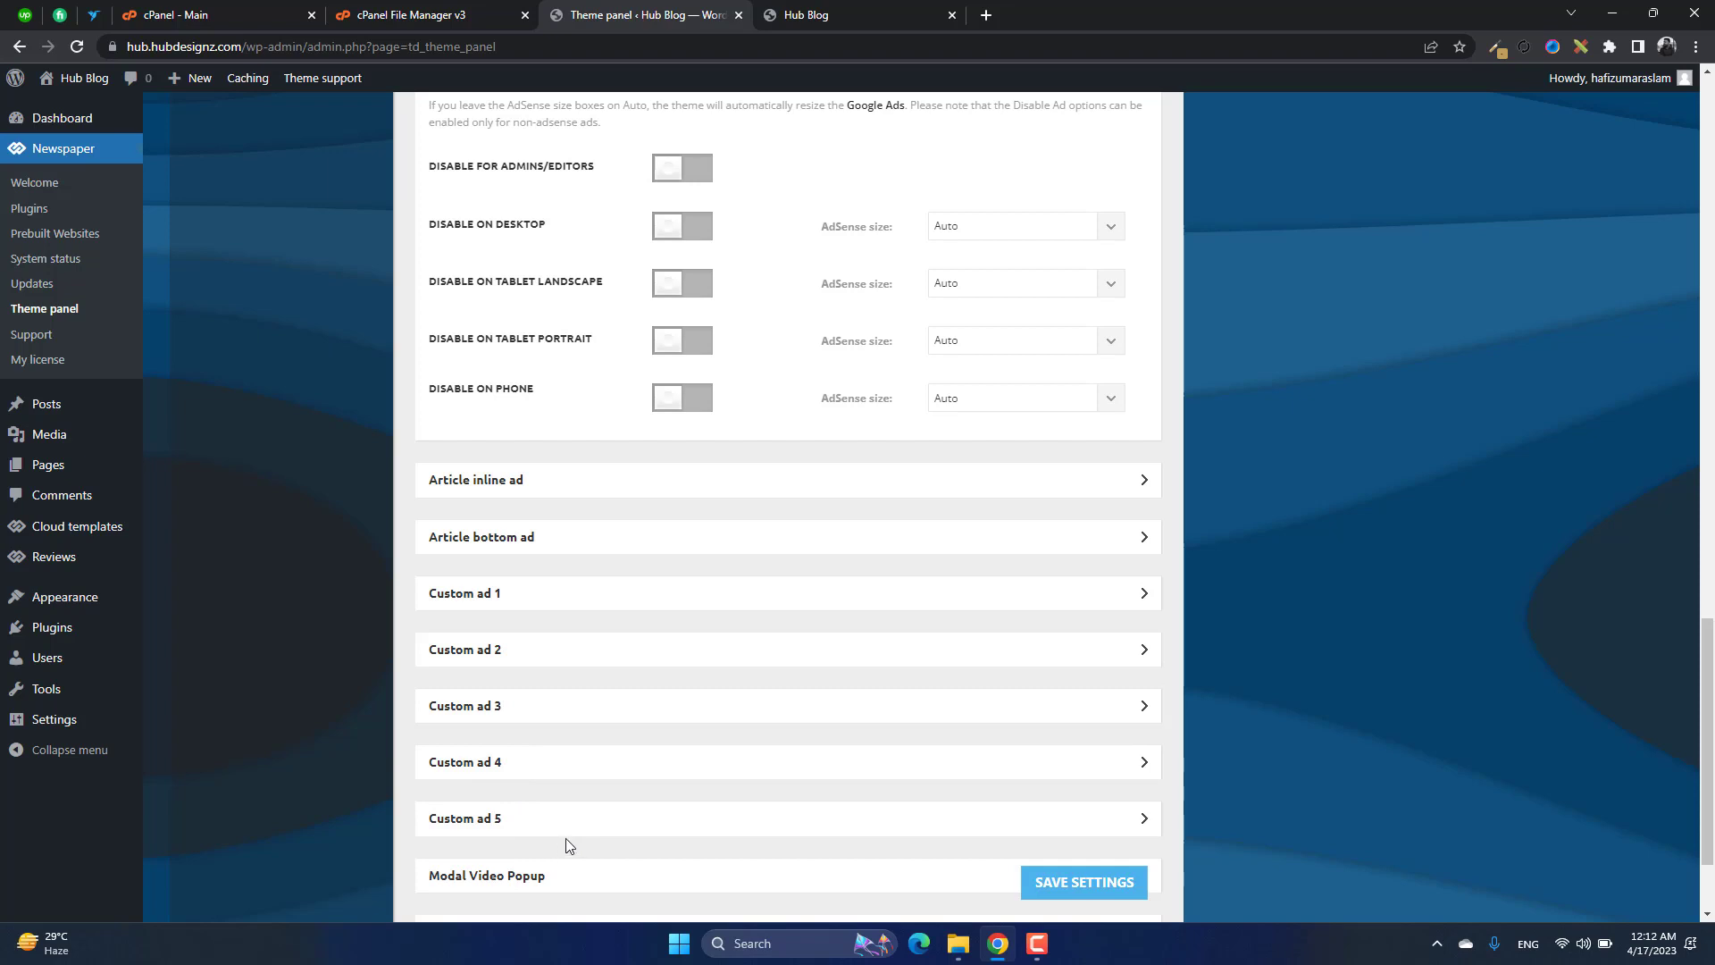
scroll(567, 838, "down", 2)
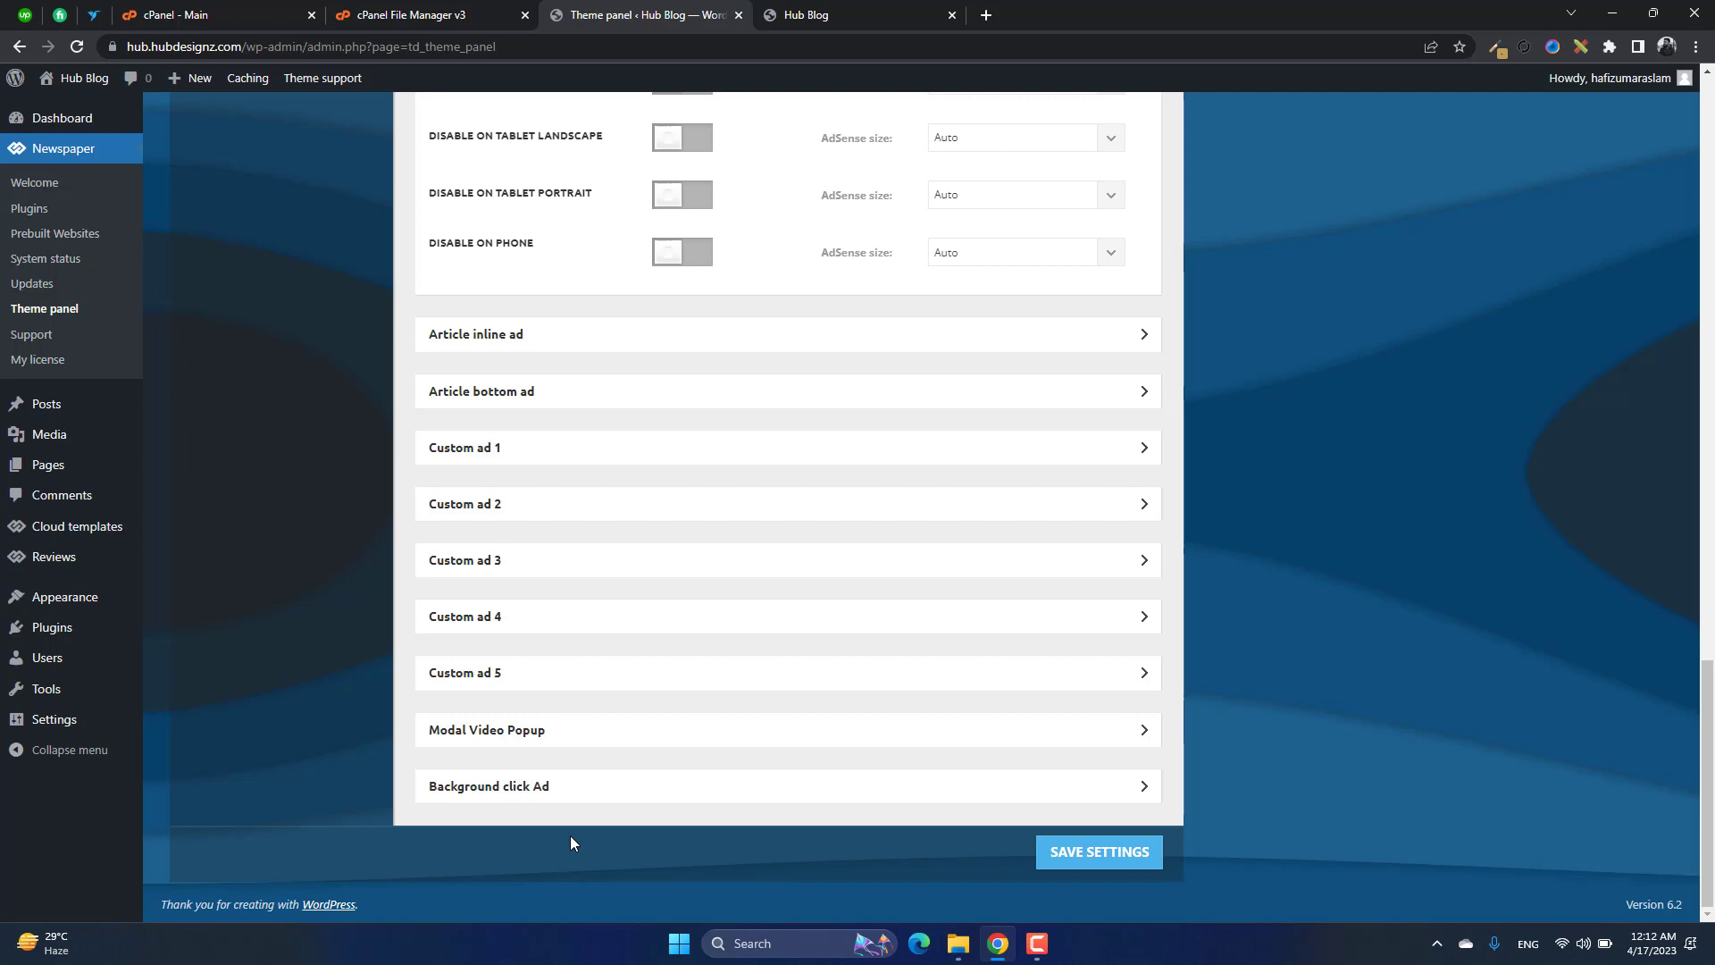
scroll(560, 527, "up", 14)
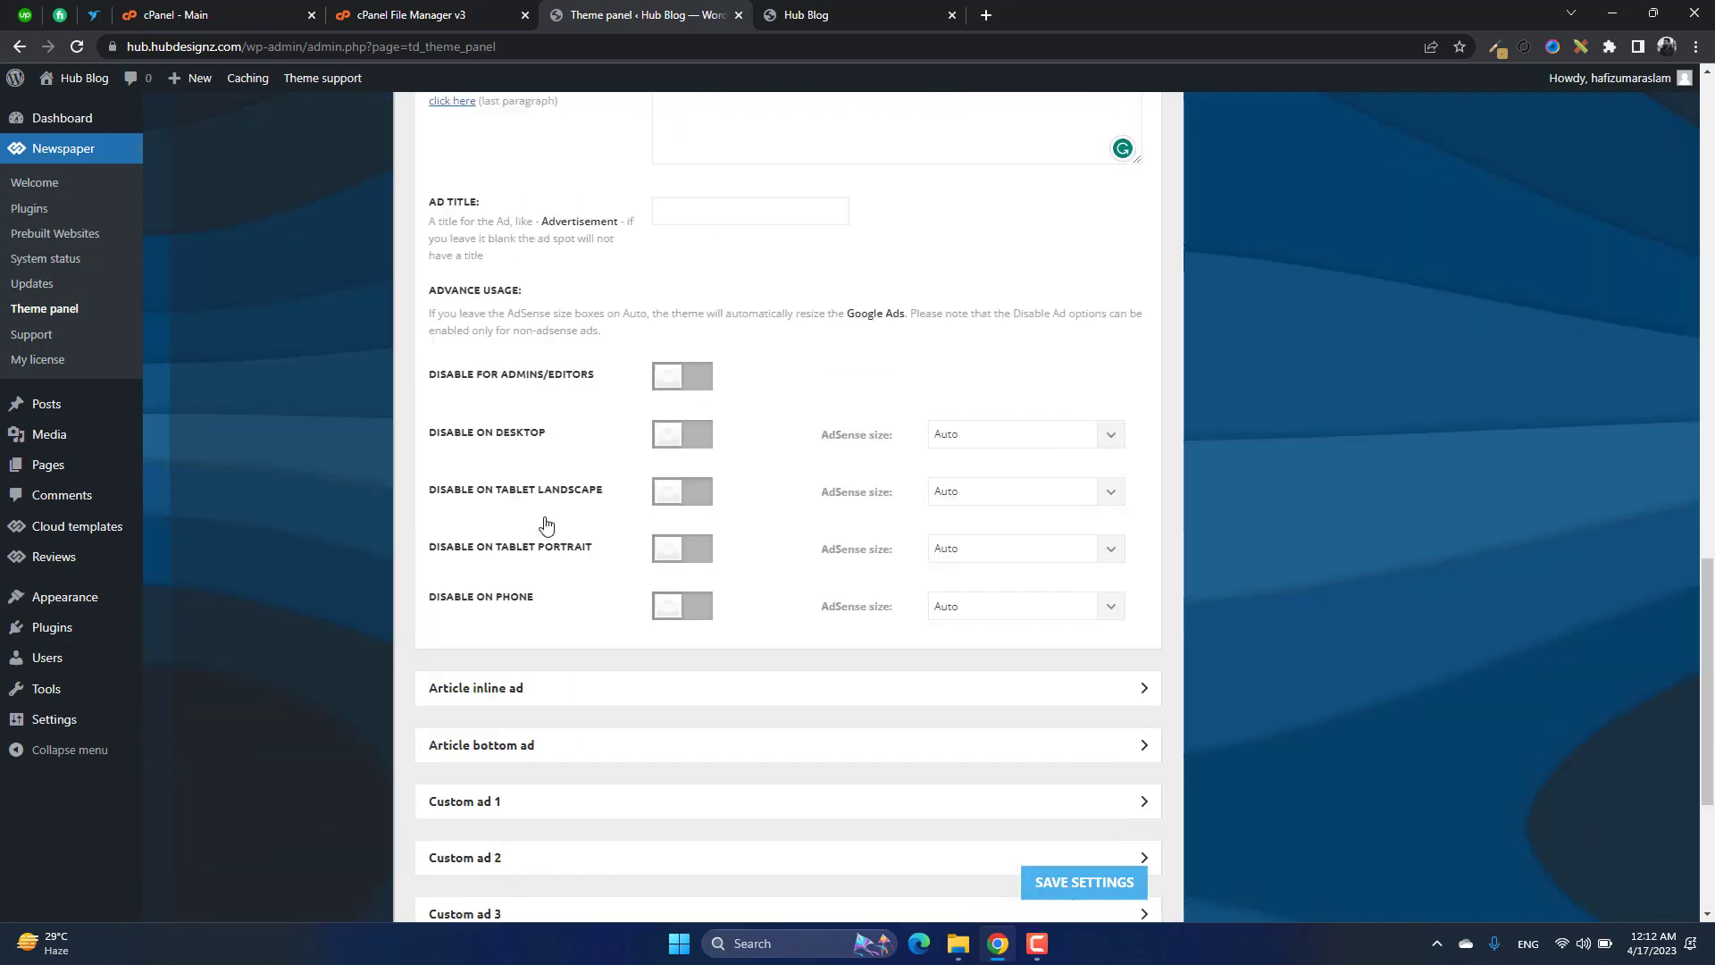
scroll(547, 523, "up", 8)
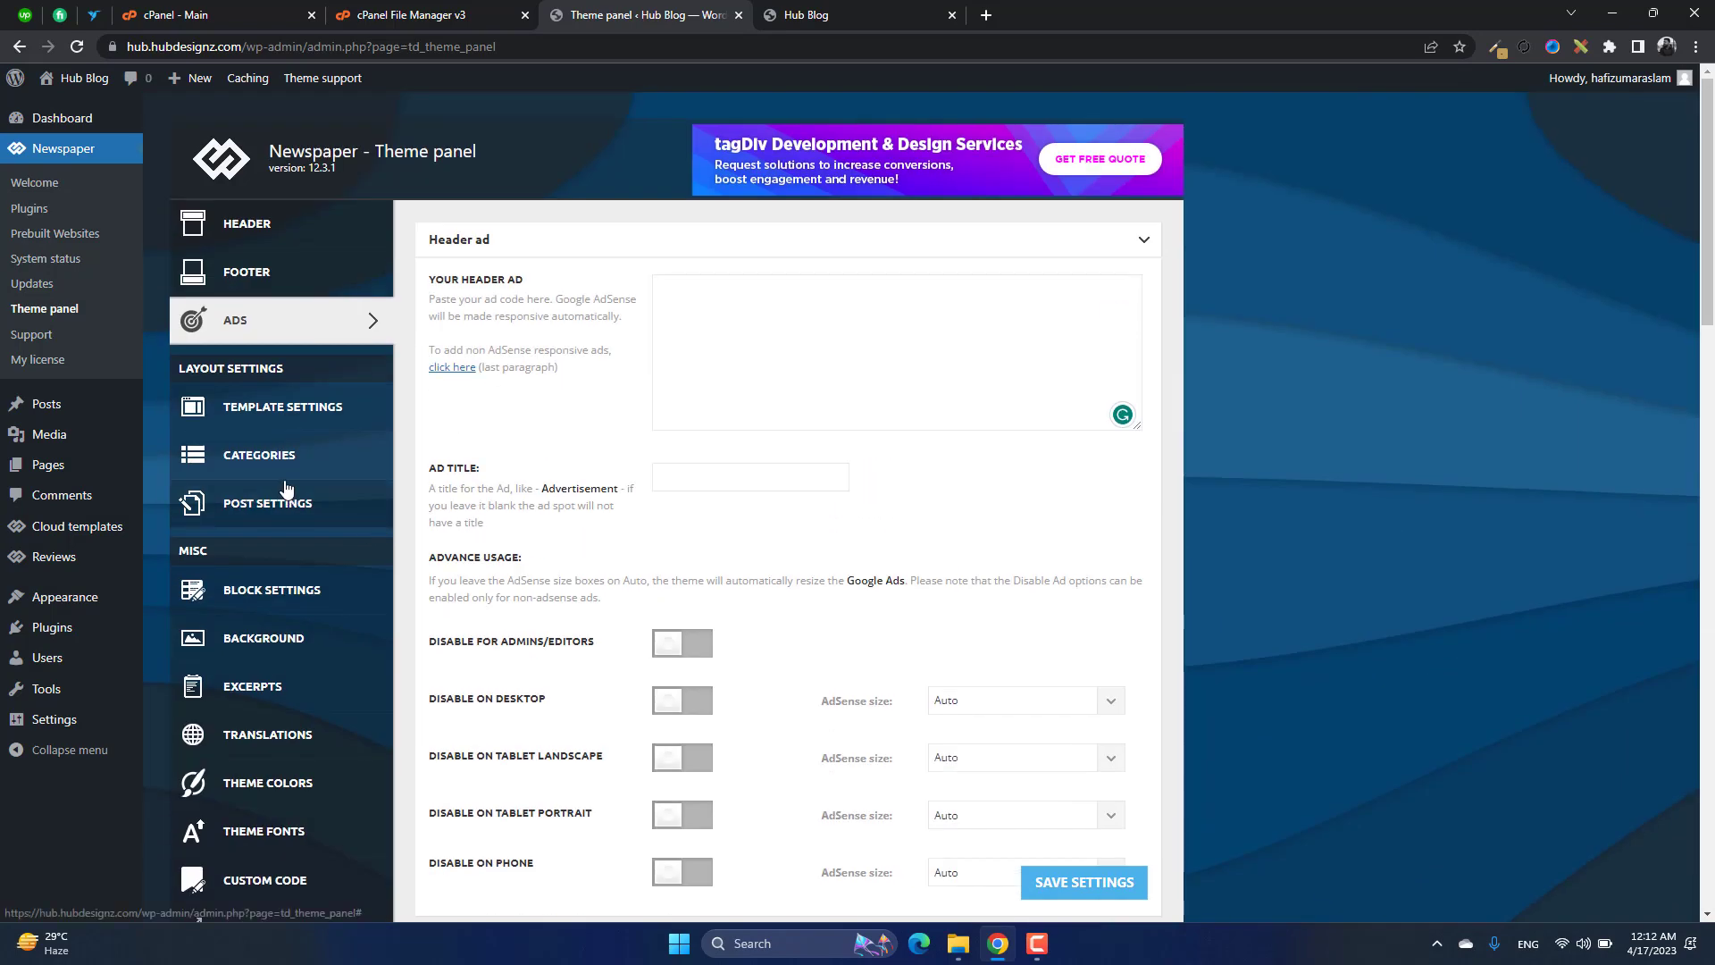
- Open Template Settings and review the Smart sidebar and ToTop button options and the list of WordPress templates
left_click(330, 427)
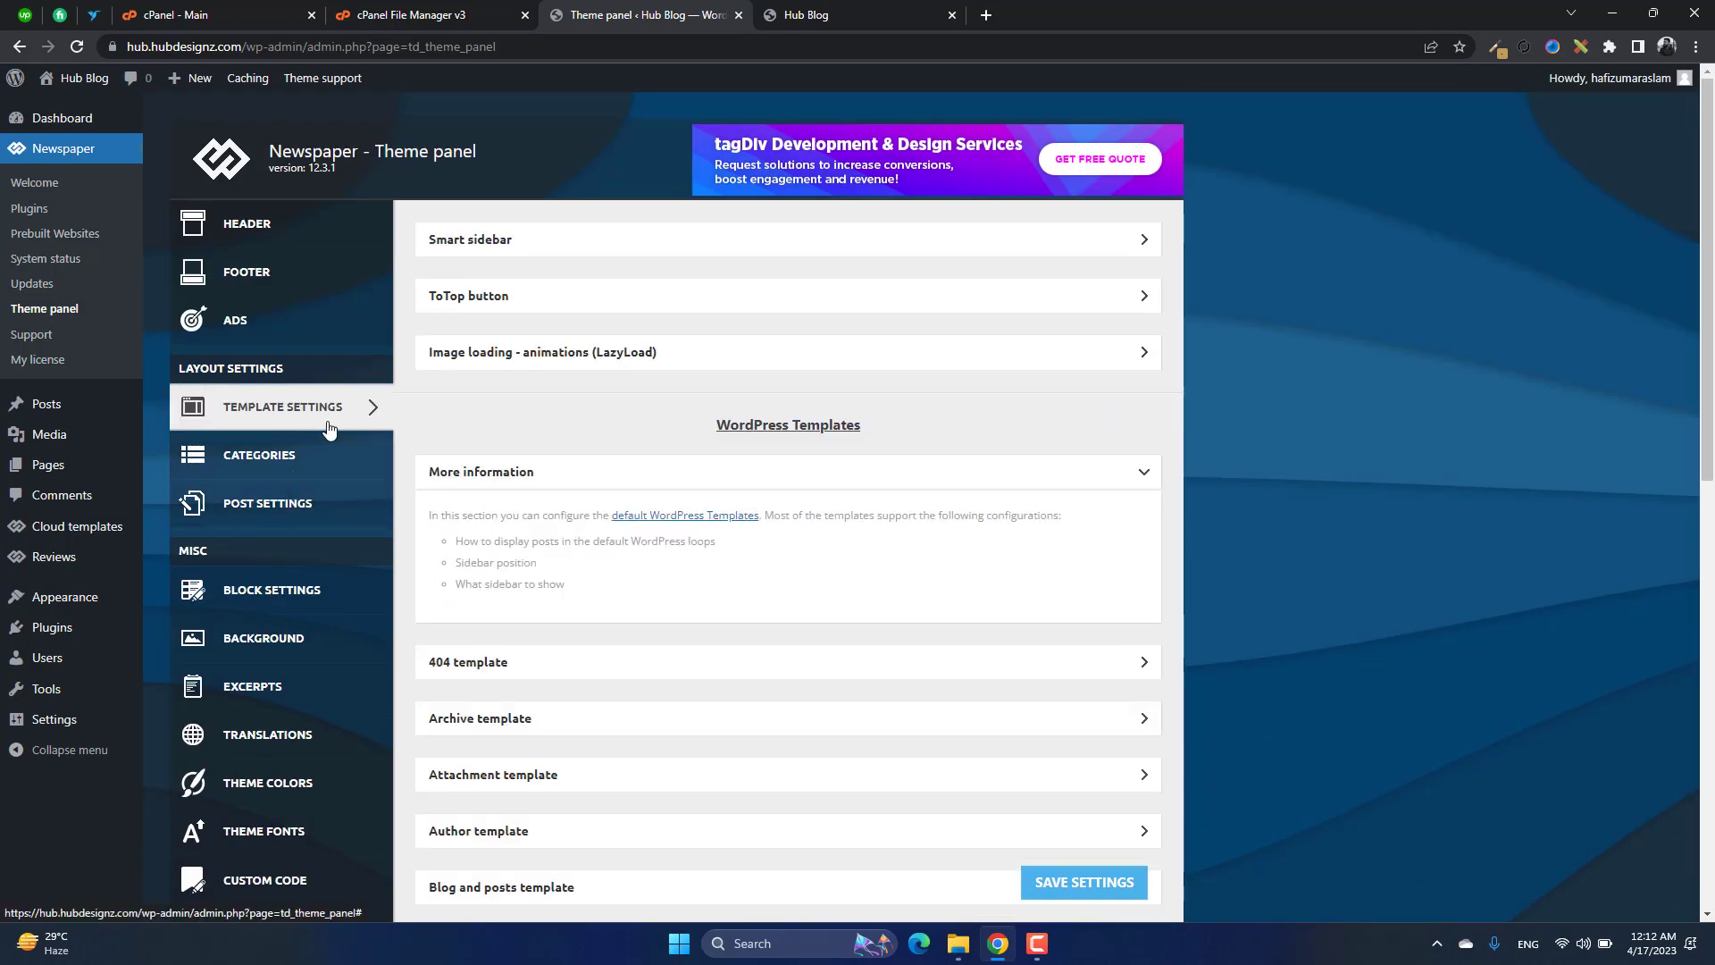
left_click(634, 255)
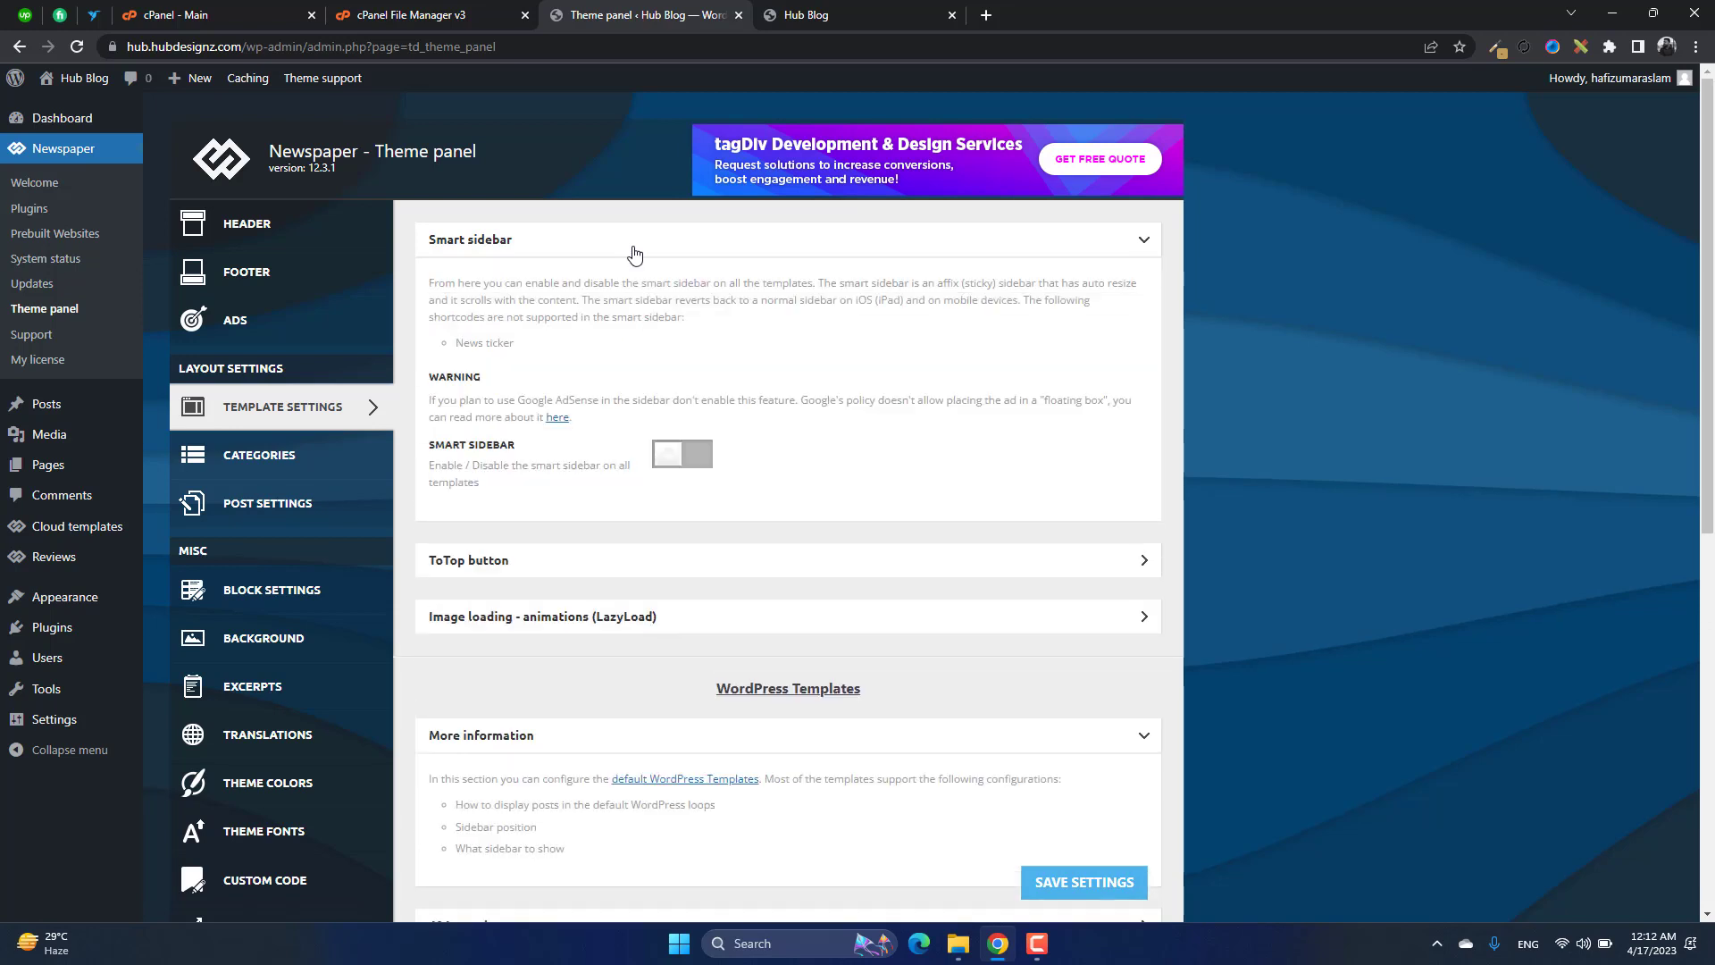
left_click(634, 256)
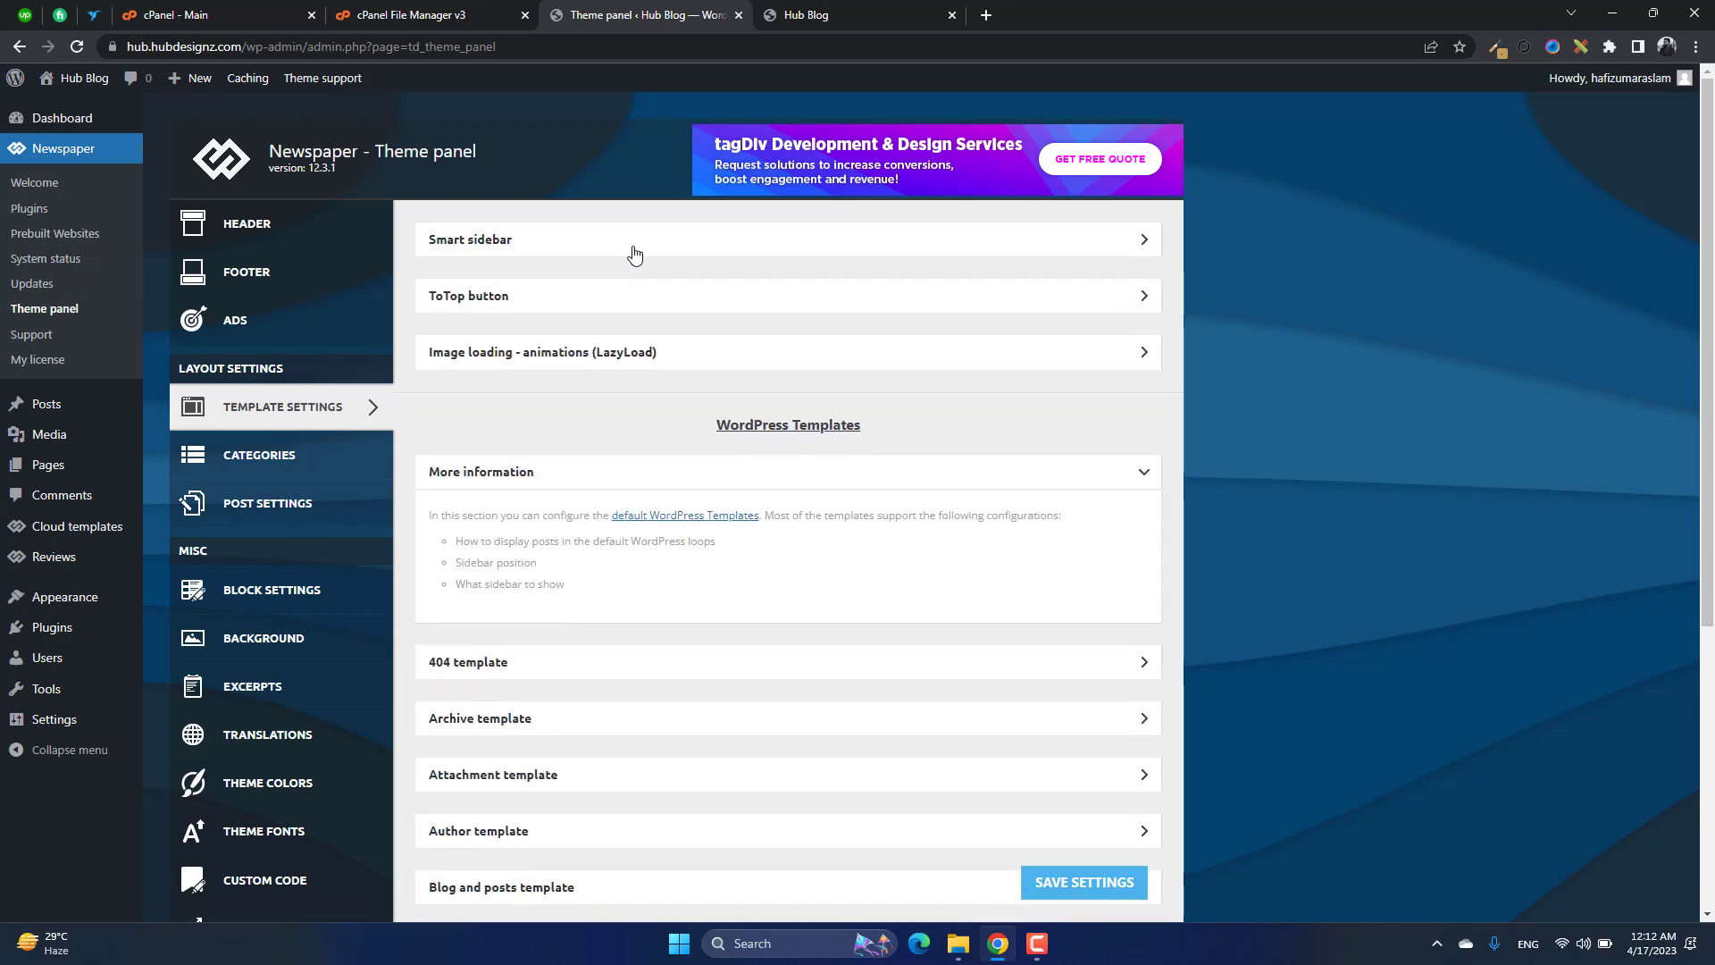
left_click(605, 306)
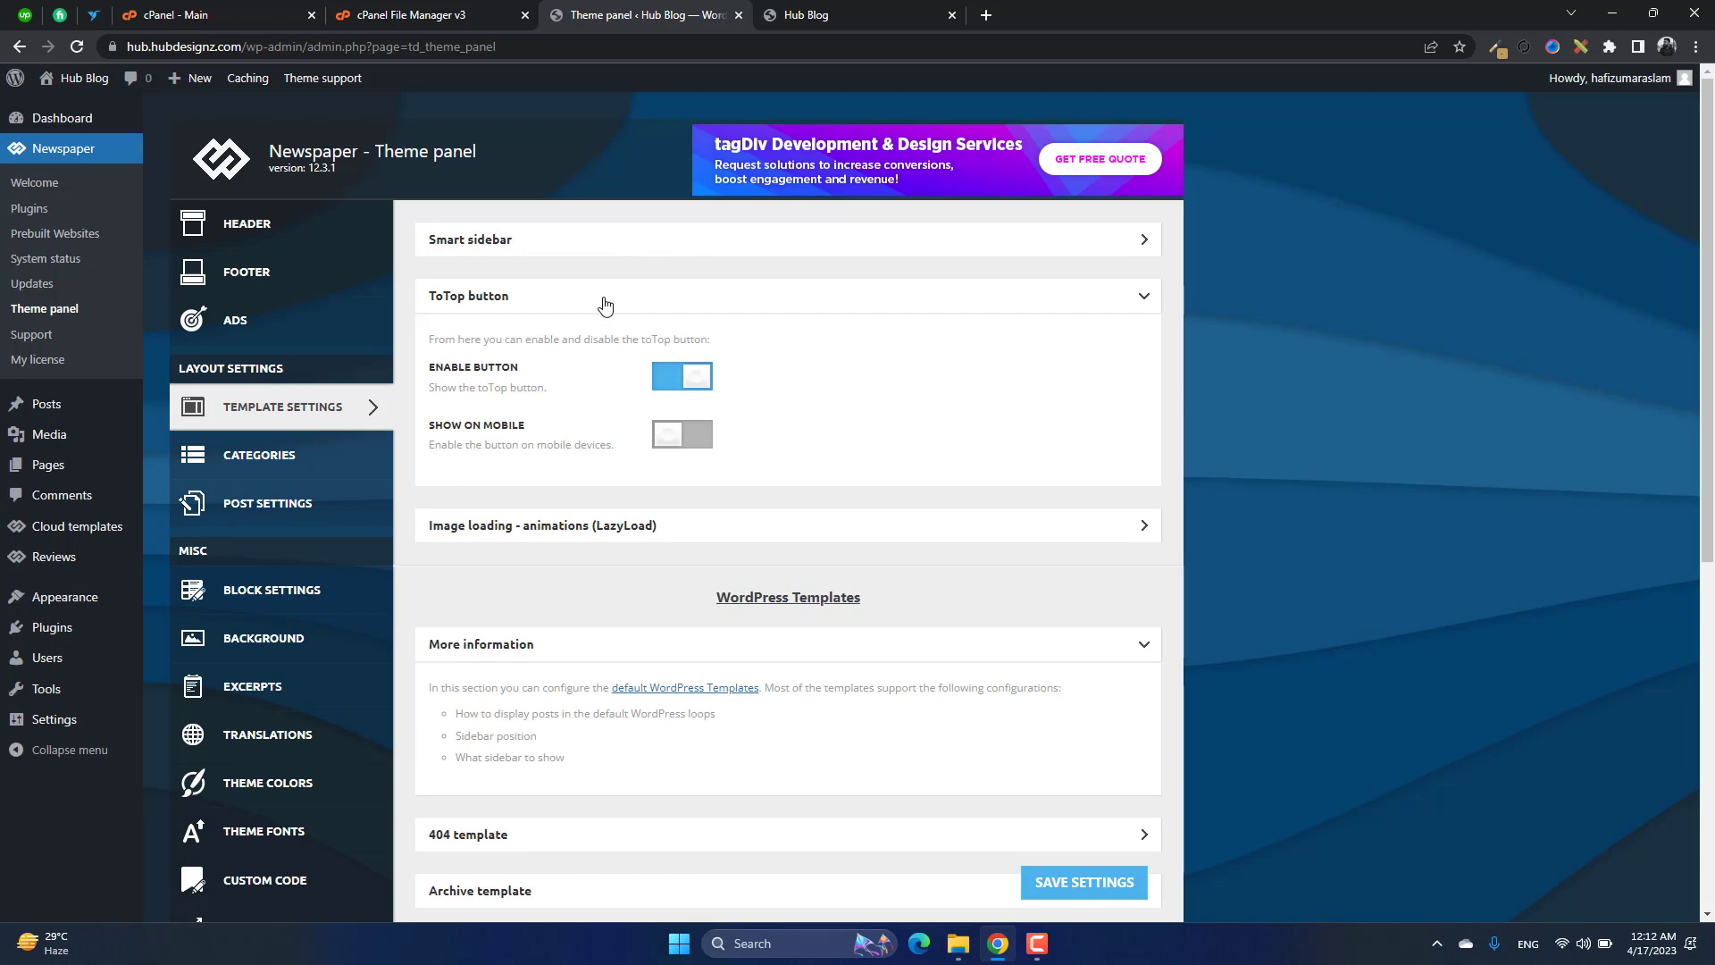
left_click(604, 306)
scroll(1447, 563, "down", 5)
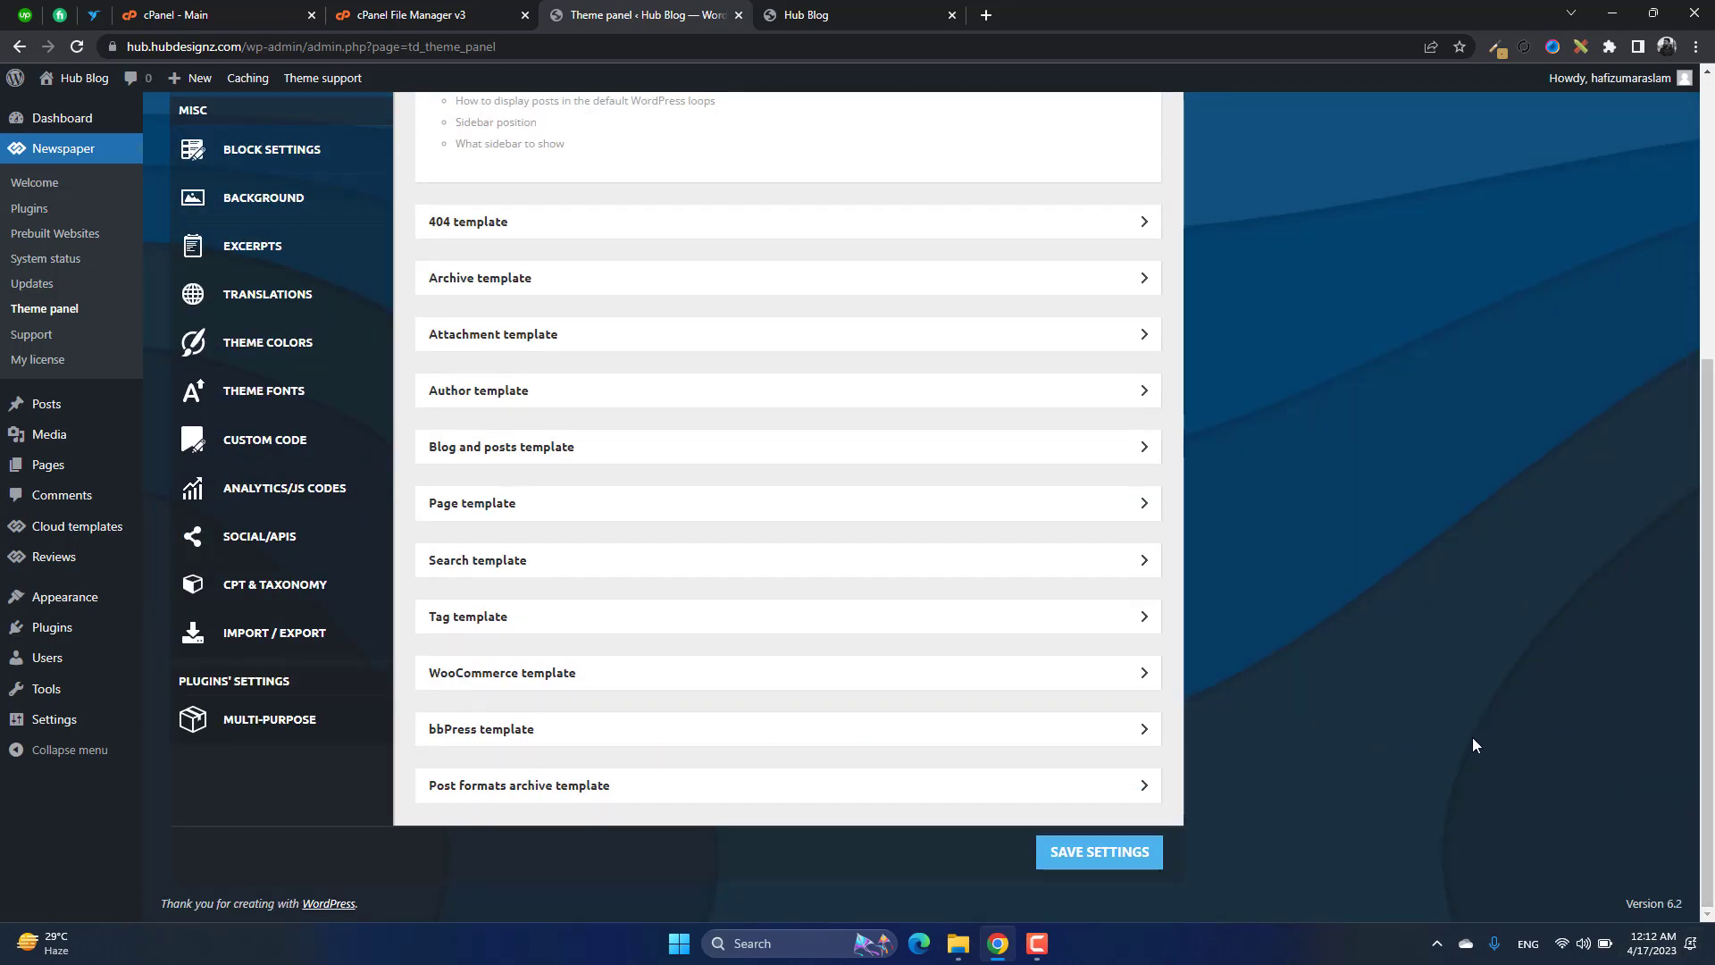
scroll(1474, 744, "up", 5)
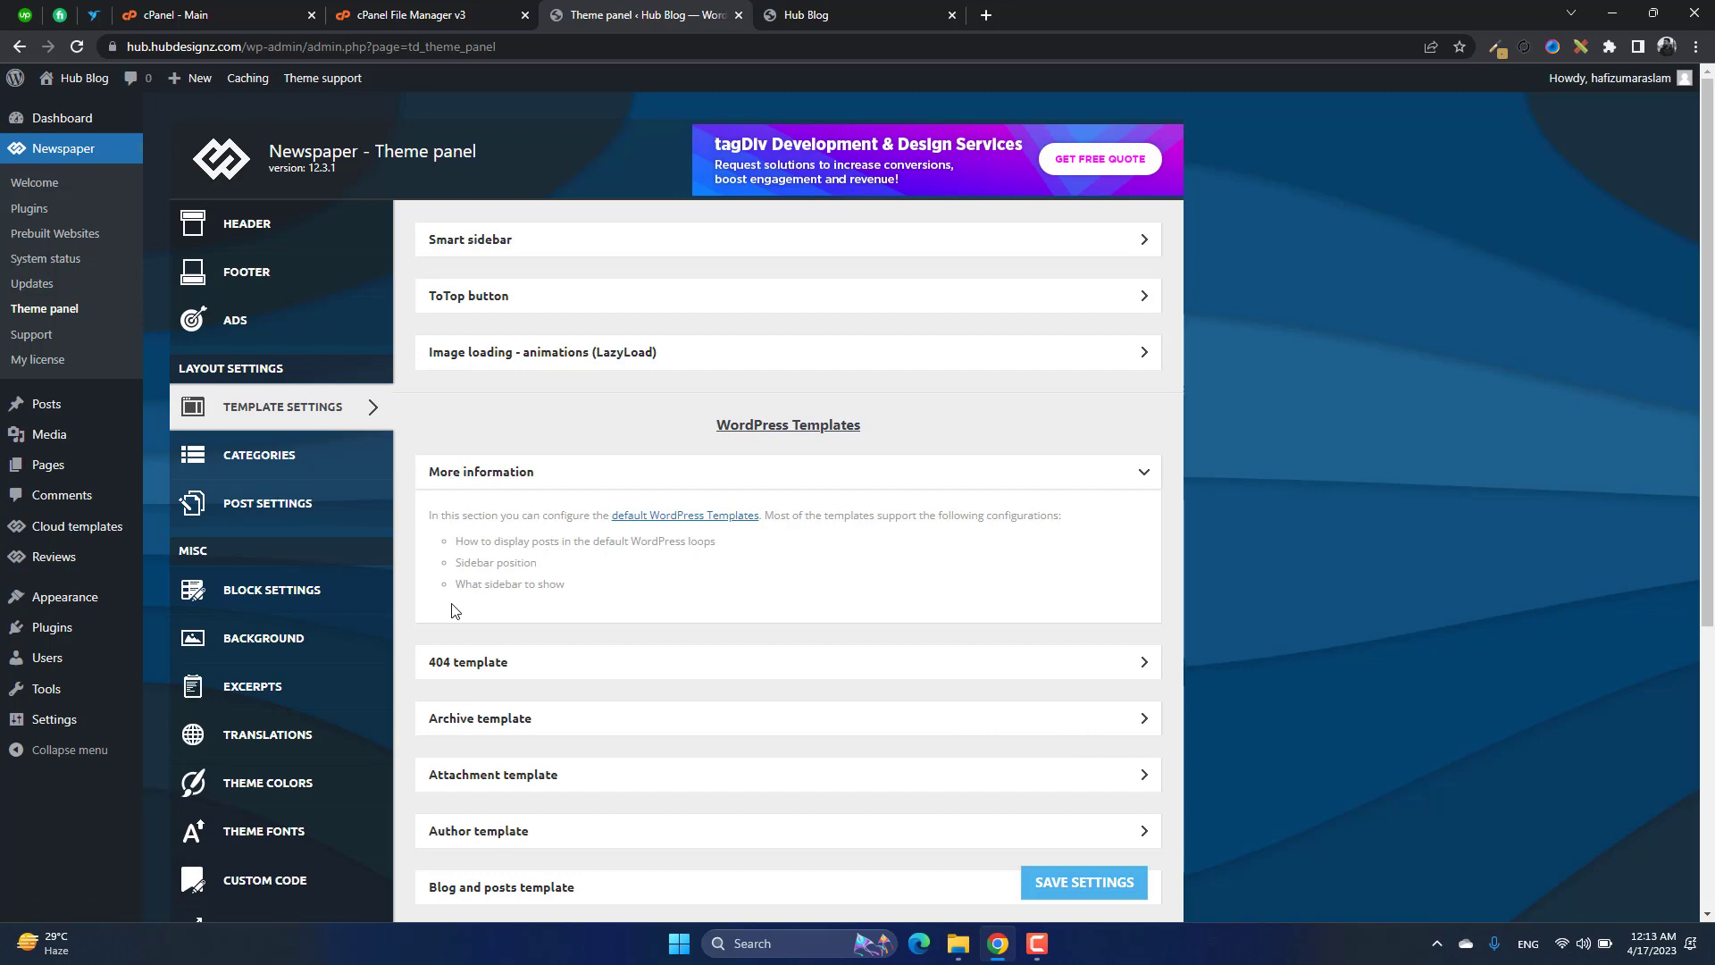
- Open the Categories settings and review the Featured category's template, tag color, background and visibility options
left_click(290, 478)
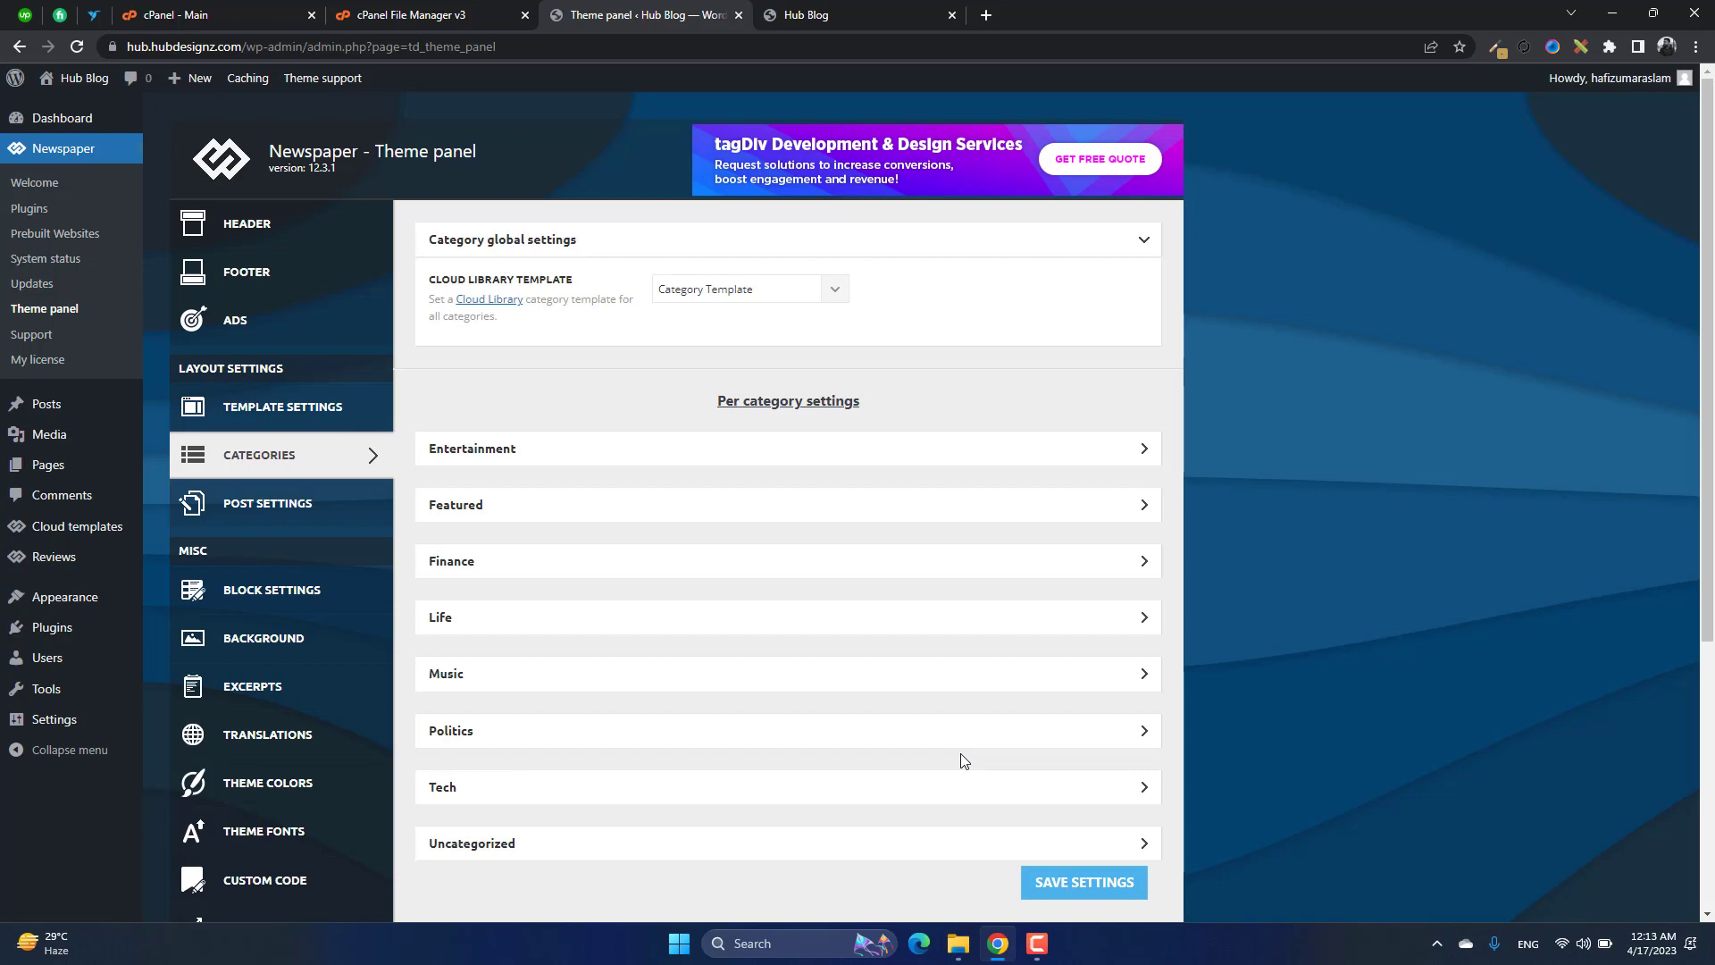
left_click(1131, 513)
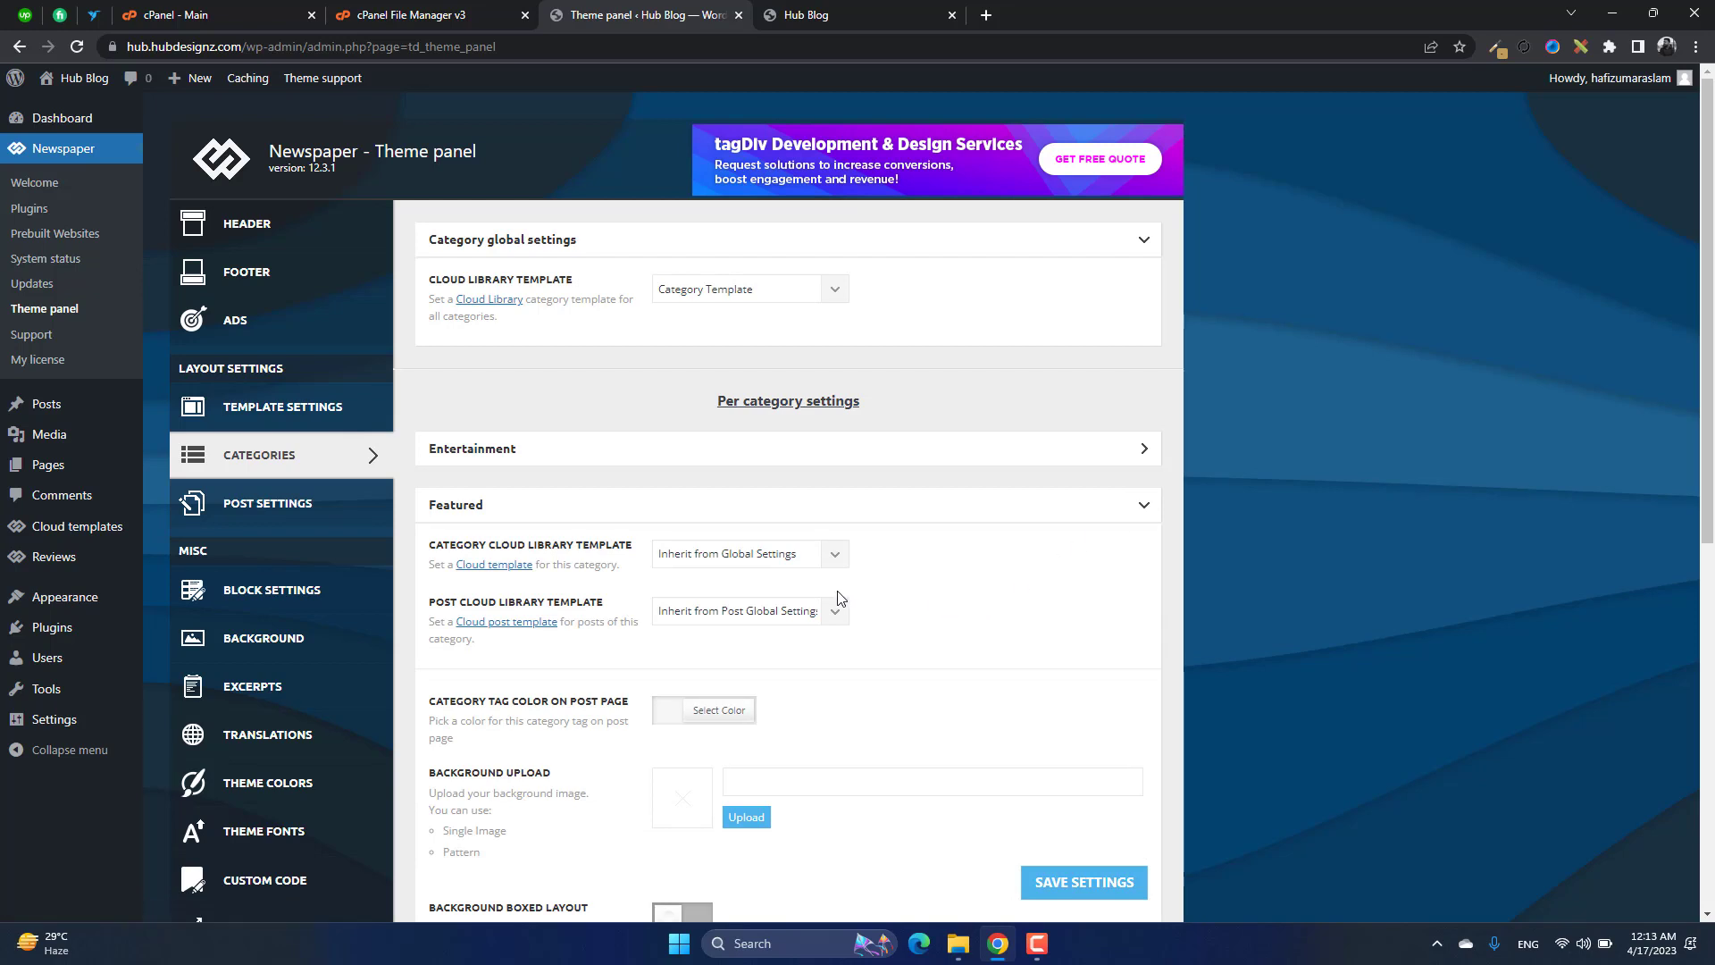
scroll(782, 603, "down", 1)
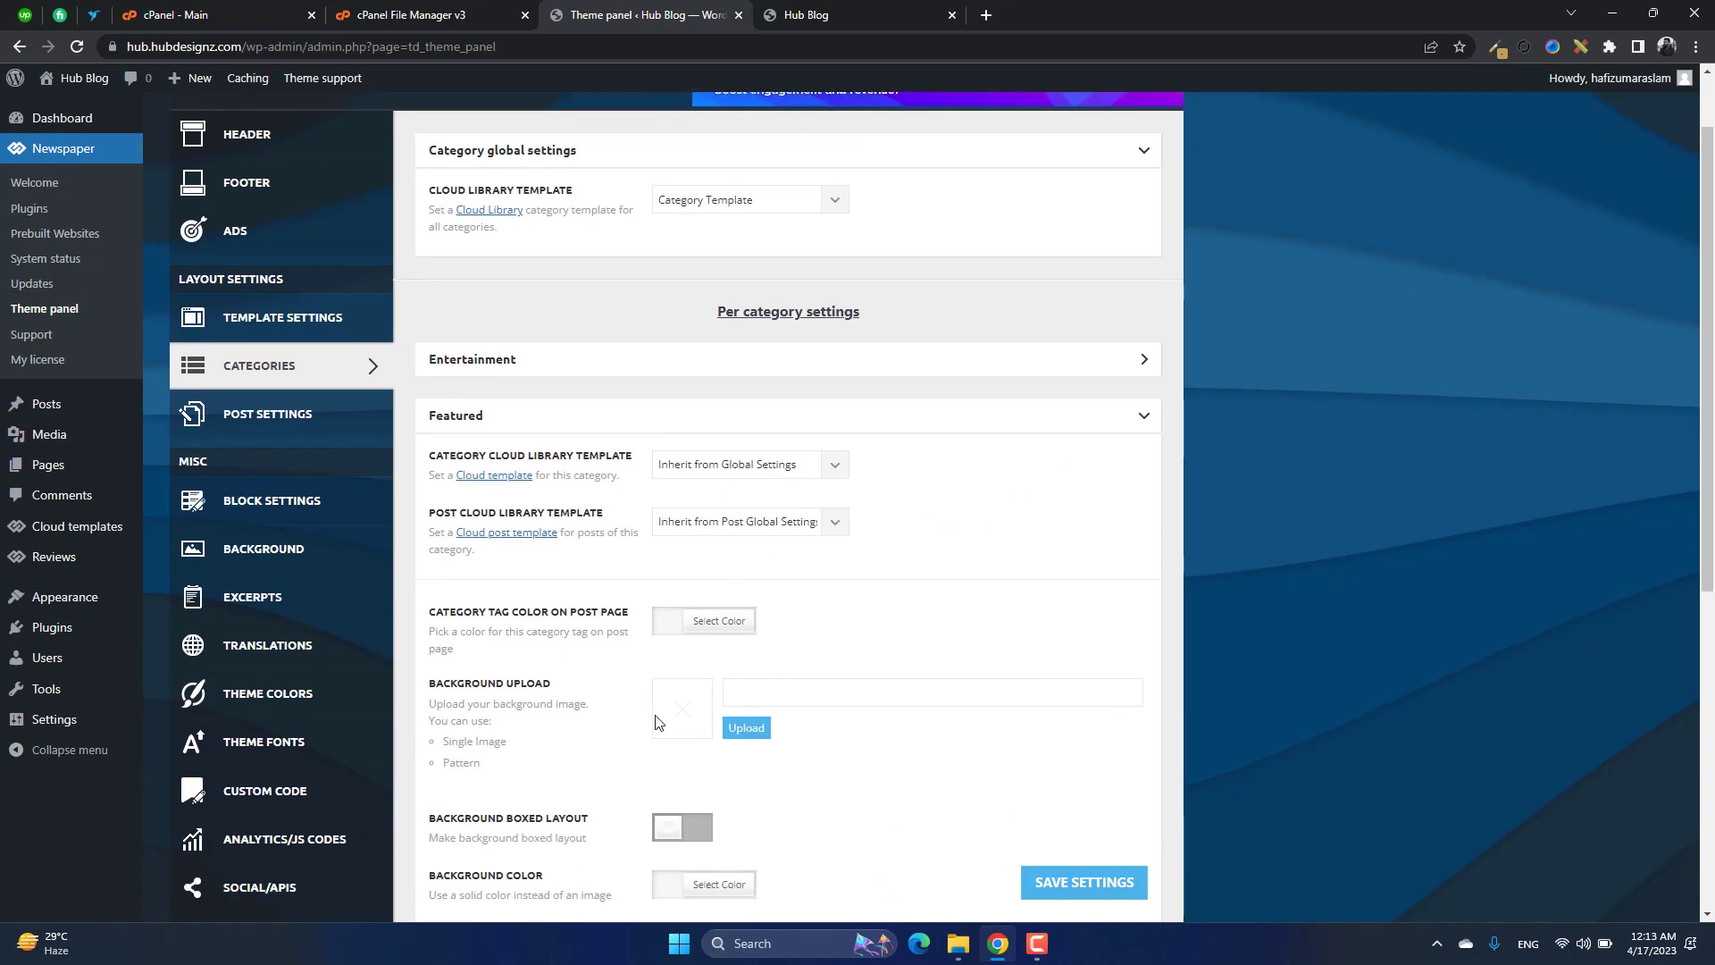
scroll(656, 723, "down", 3)
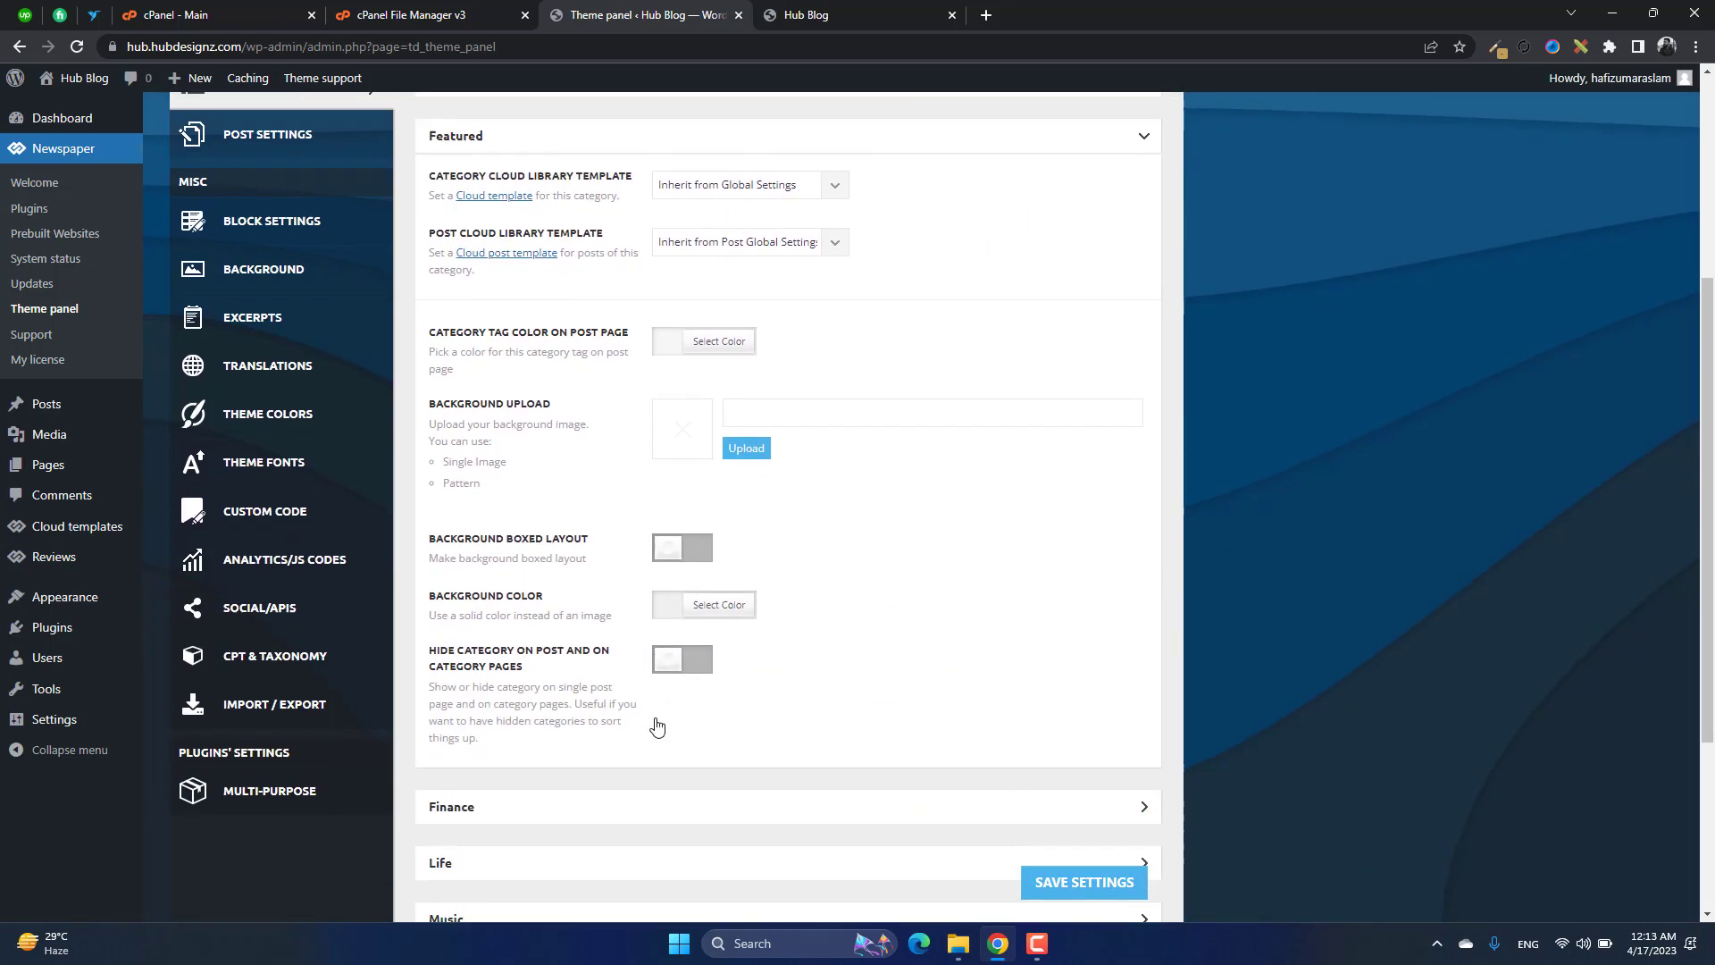
scroll(656, 725, "down", 2)
scroll(659, 715, "up", 4)
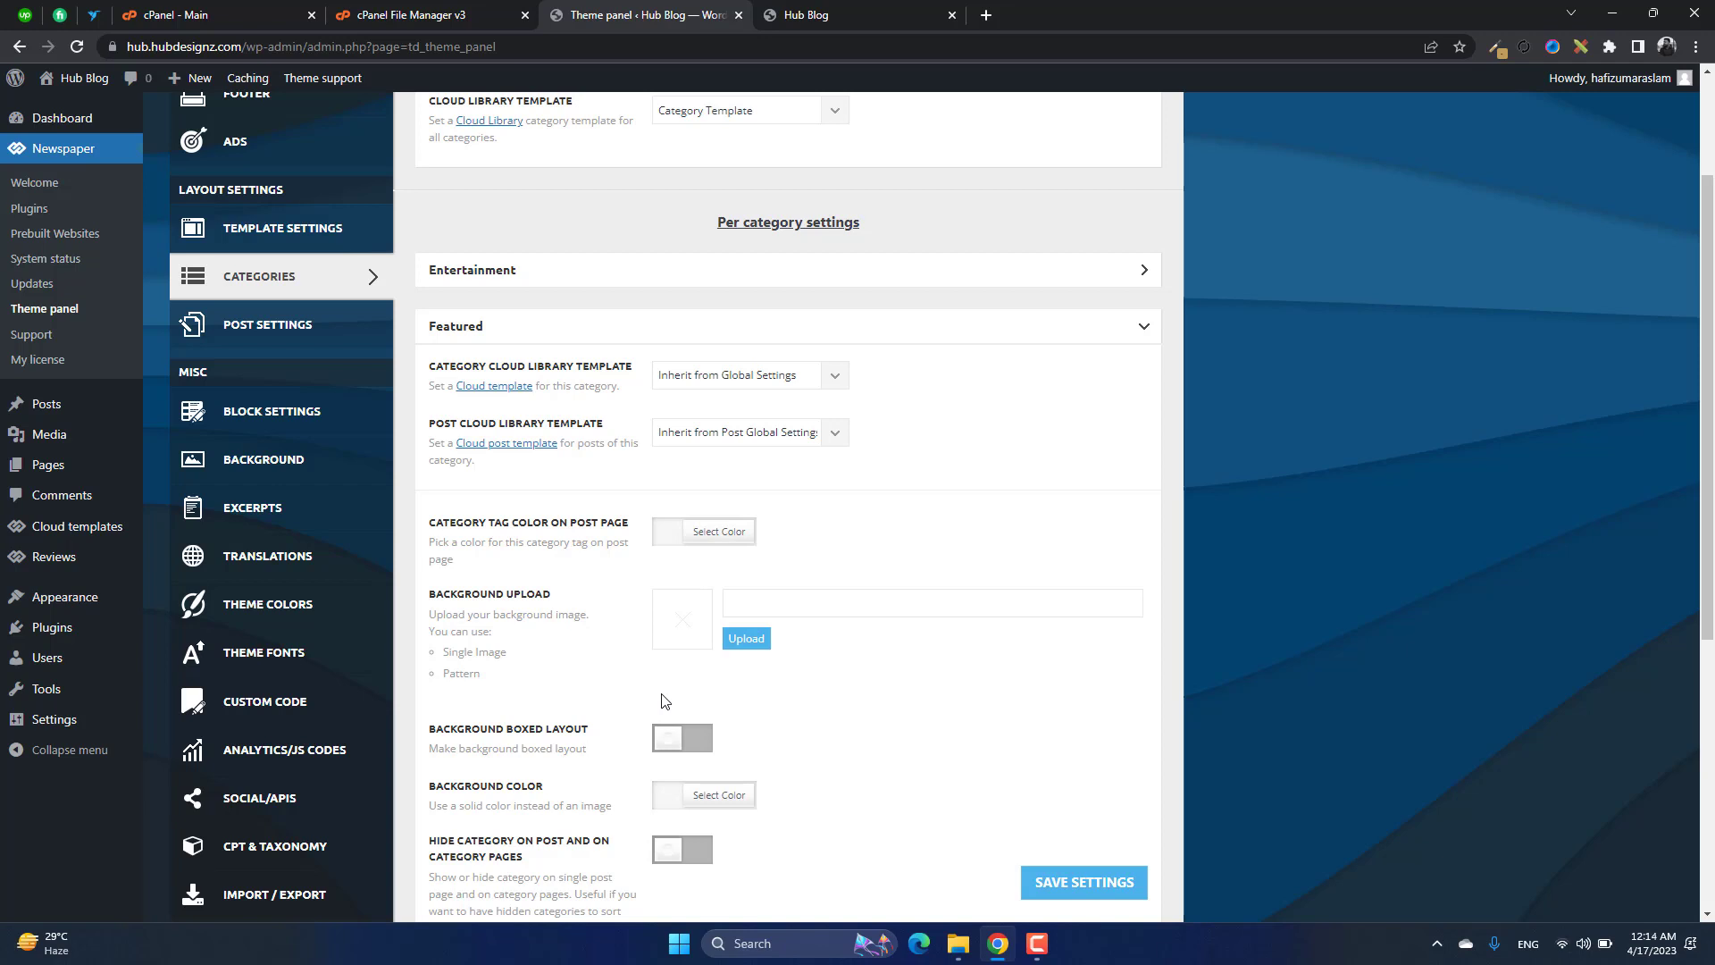
- Open Post Settings and review the general post settings and the site-wide default post template
left_click(259, 324)
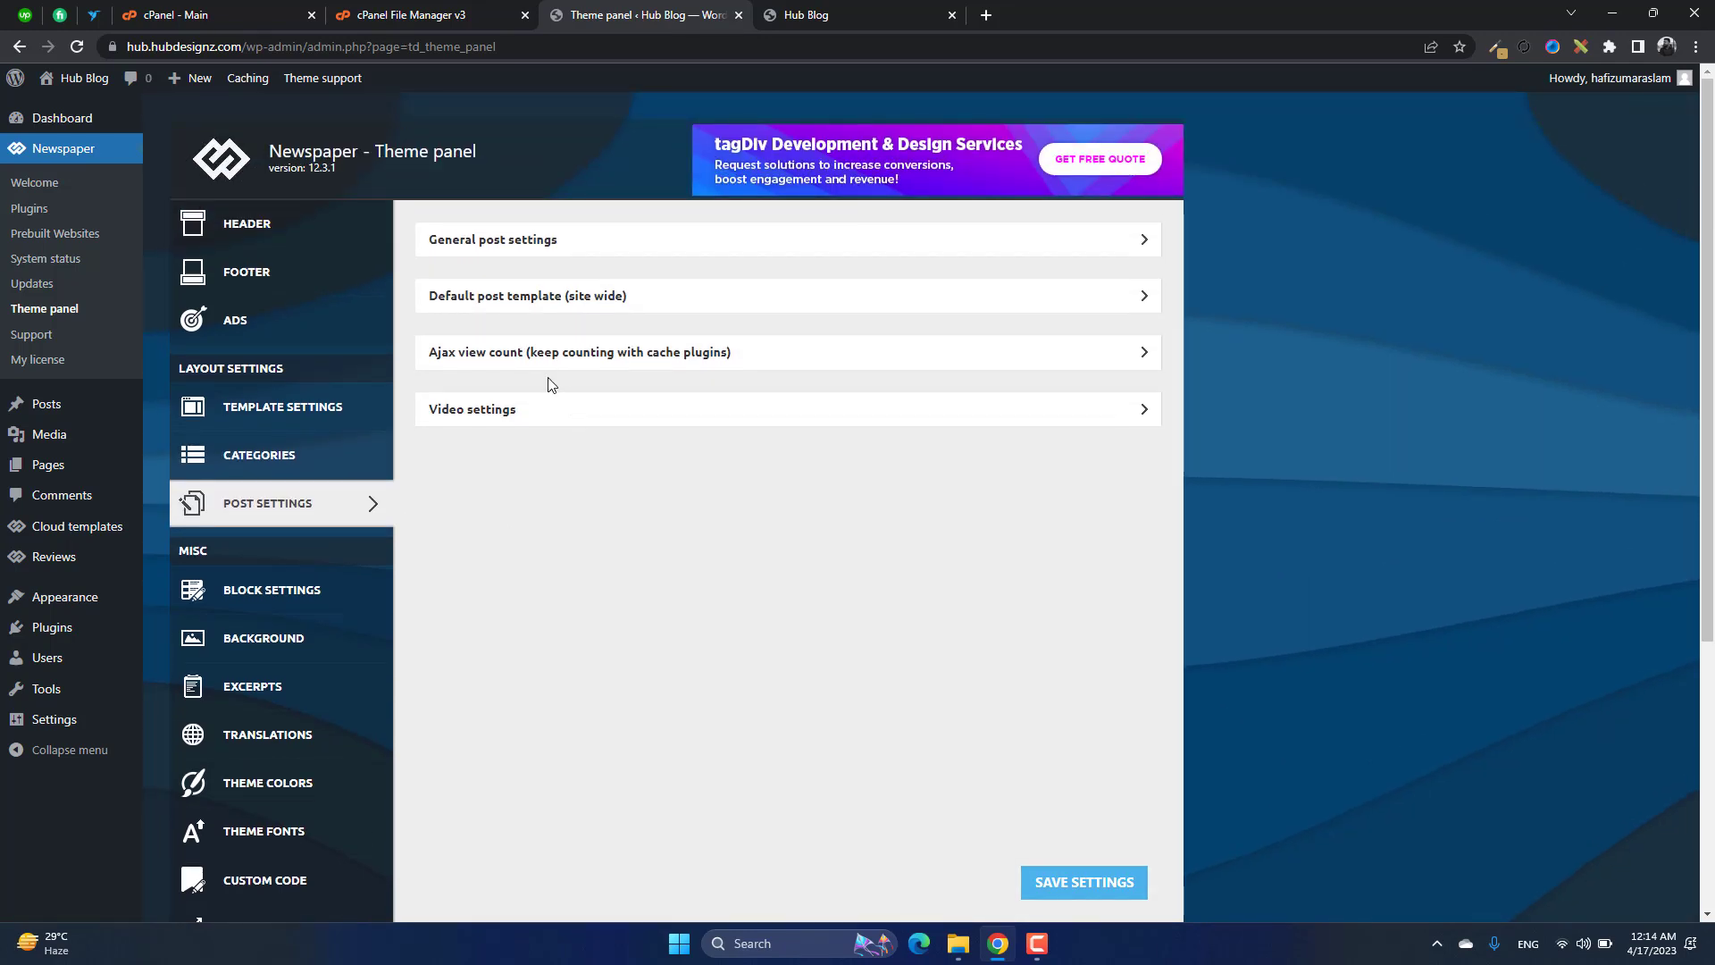
left_click(598, 239)
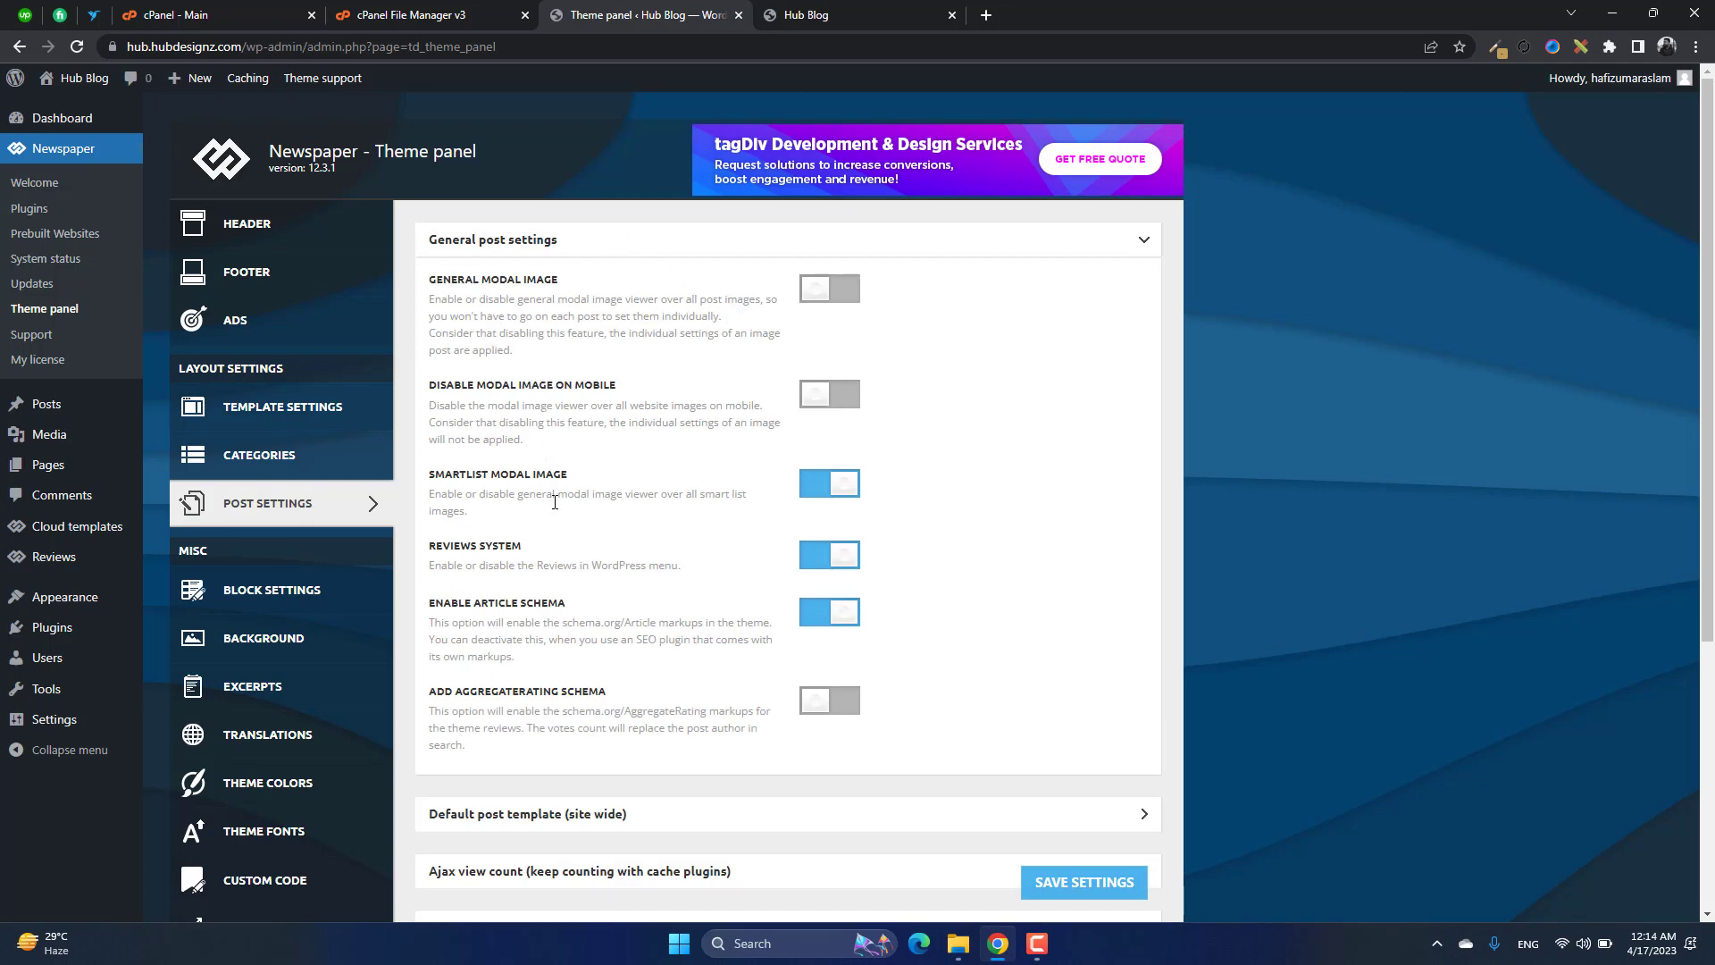
scroll(555, 504, "down", 2)
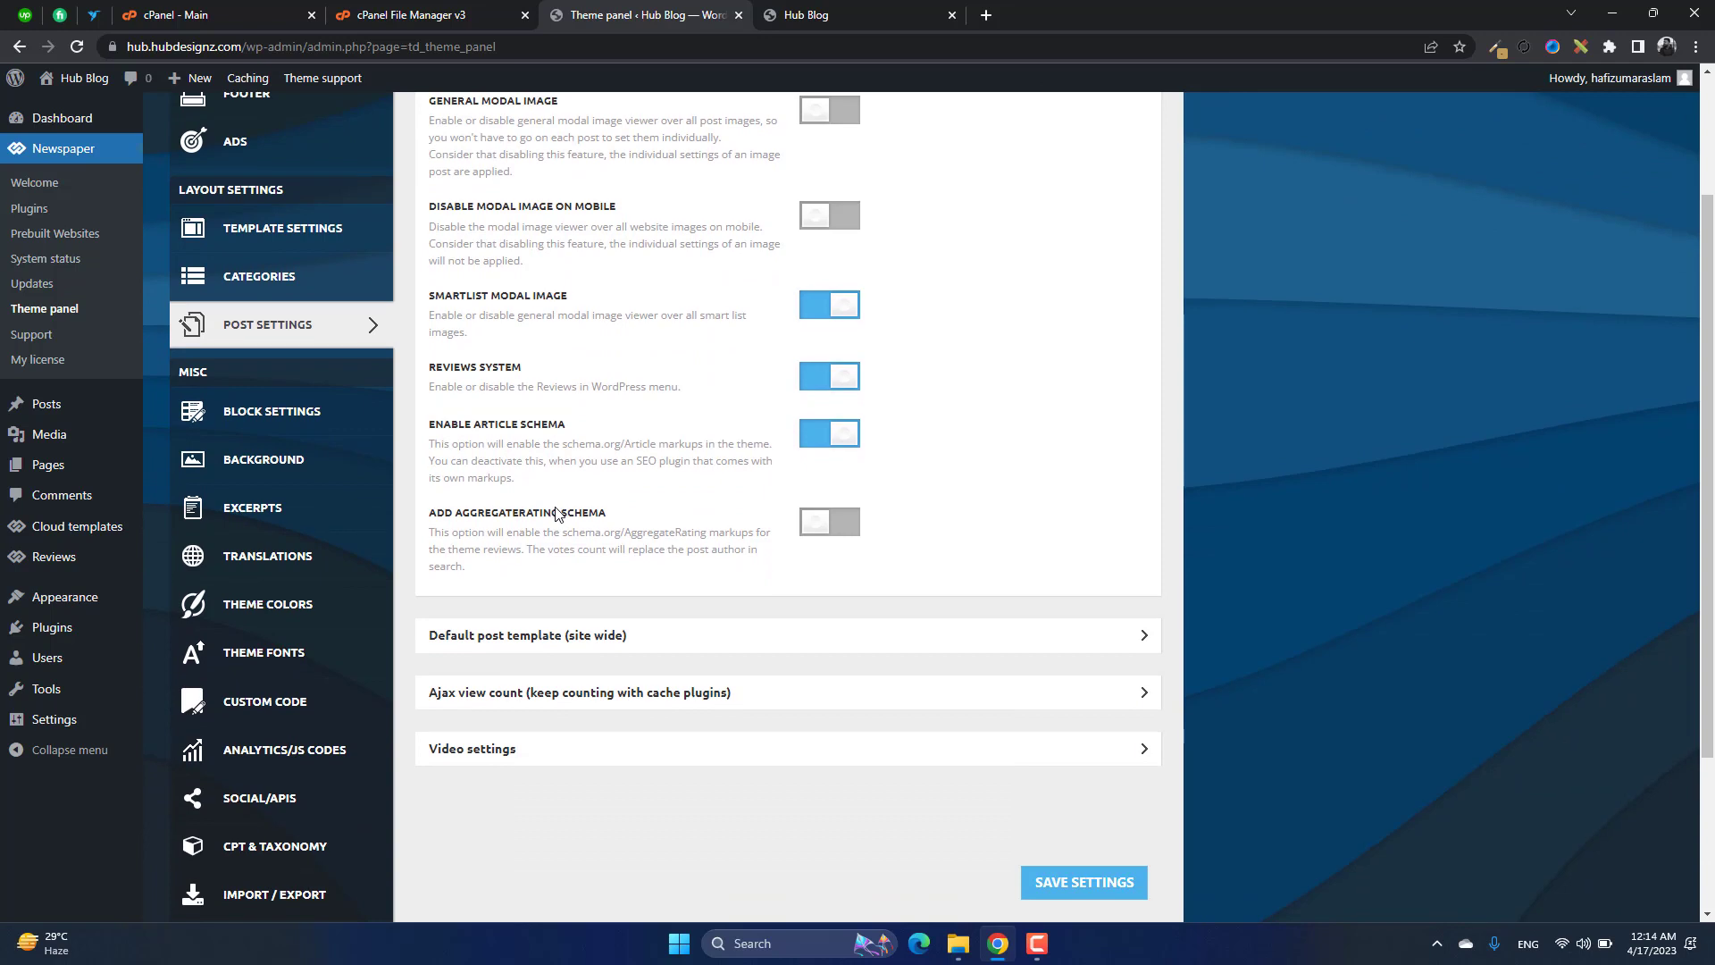
left_click(652, 636)
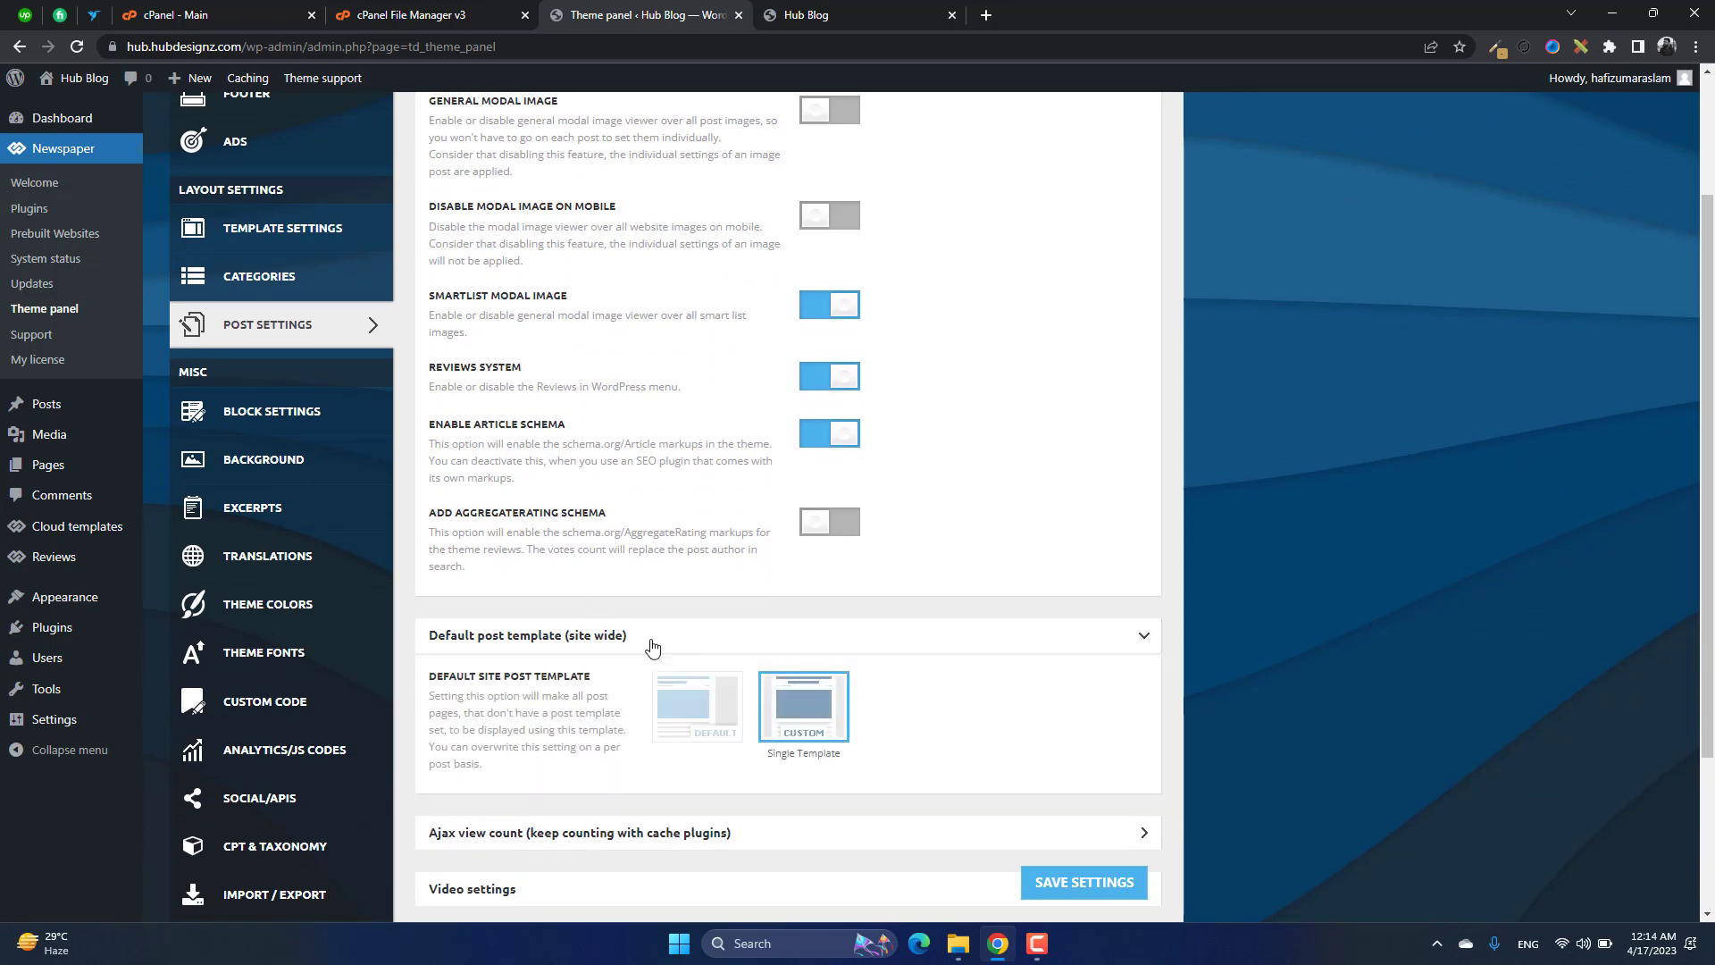
scroll(652, 648, "down", 2)
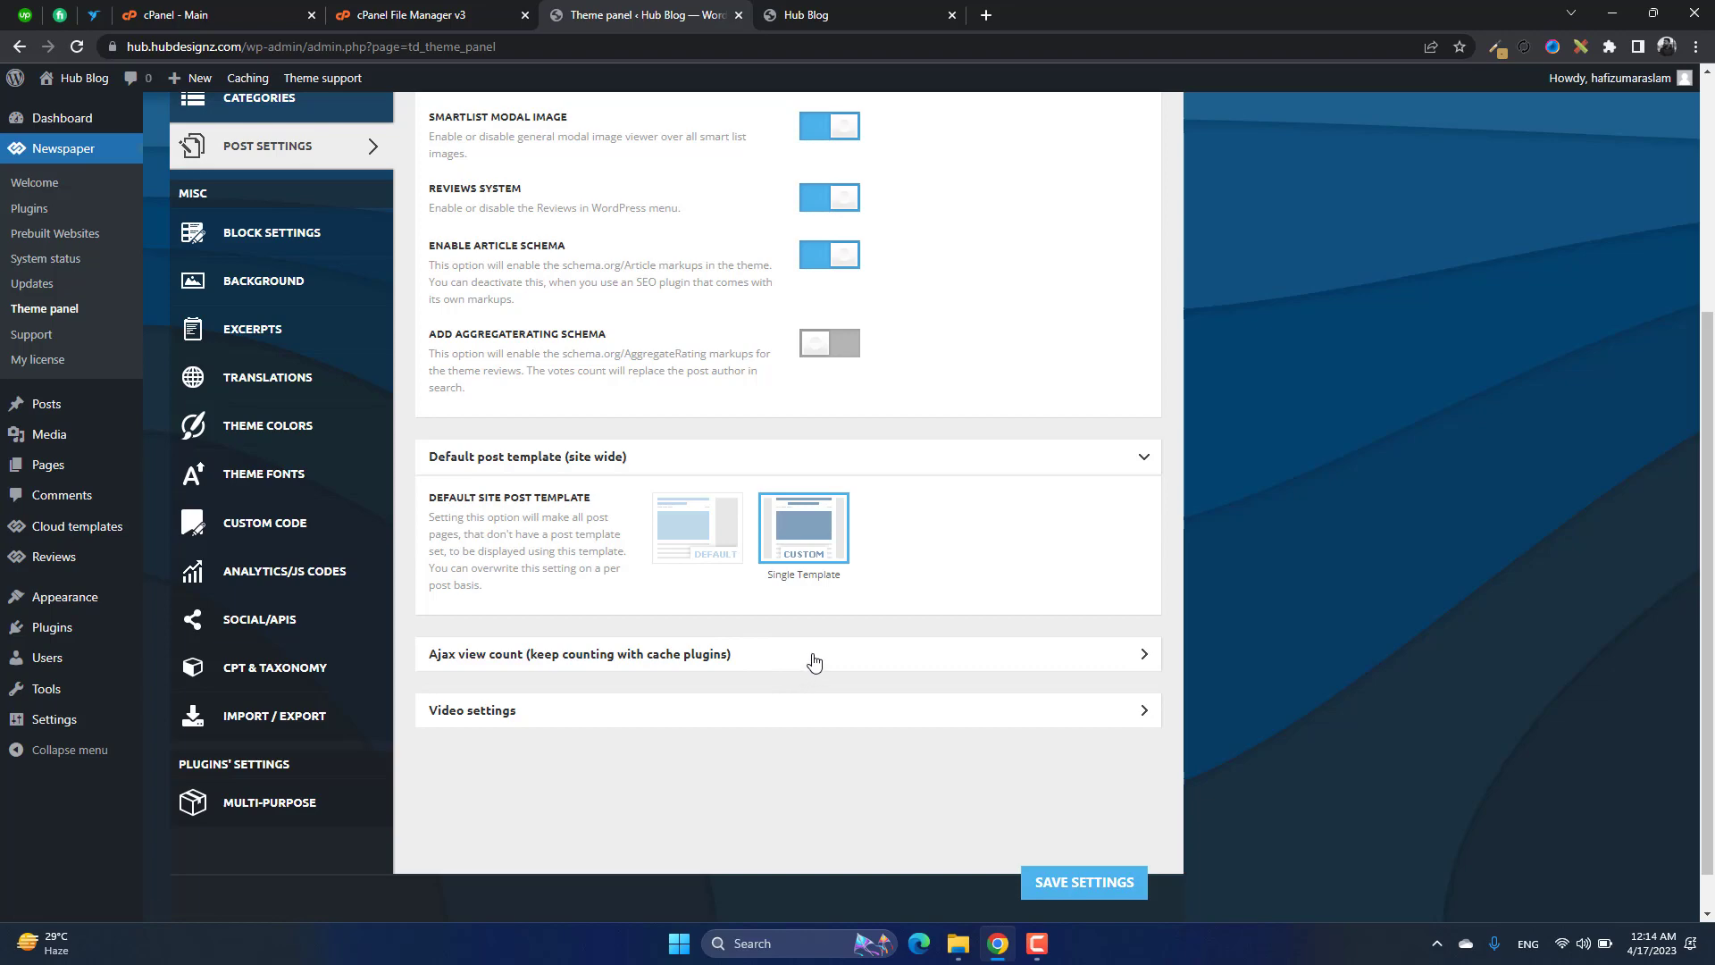
- Expand the Video settings for posts and review the player, sticky video, width, position and distance options
left_click(688, 712)
scroll(643, 679, "down", 4)
scroll(637, 686, "down", 2)
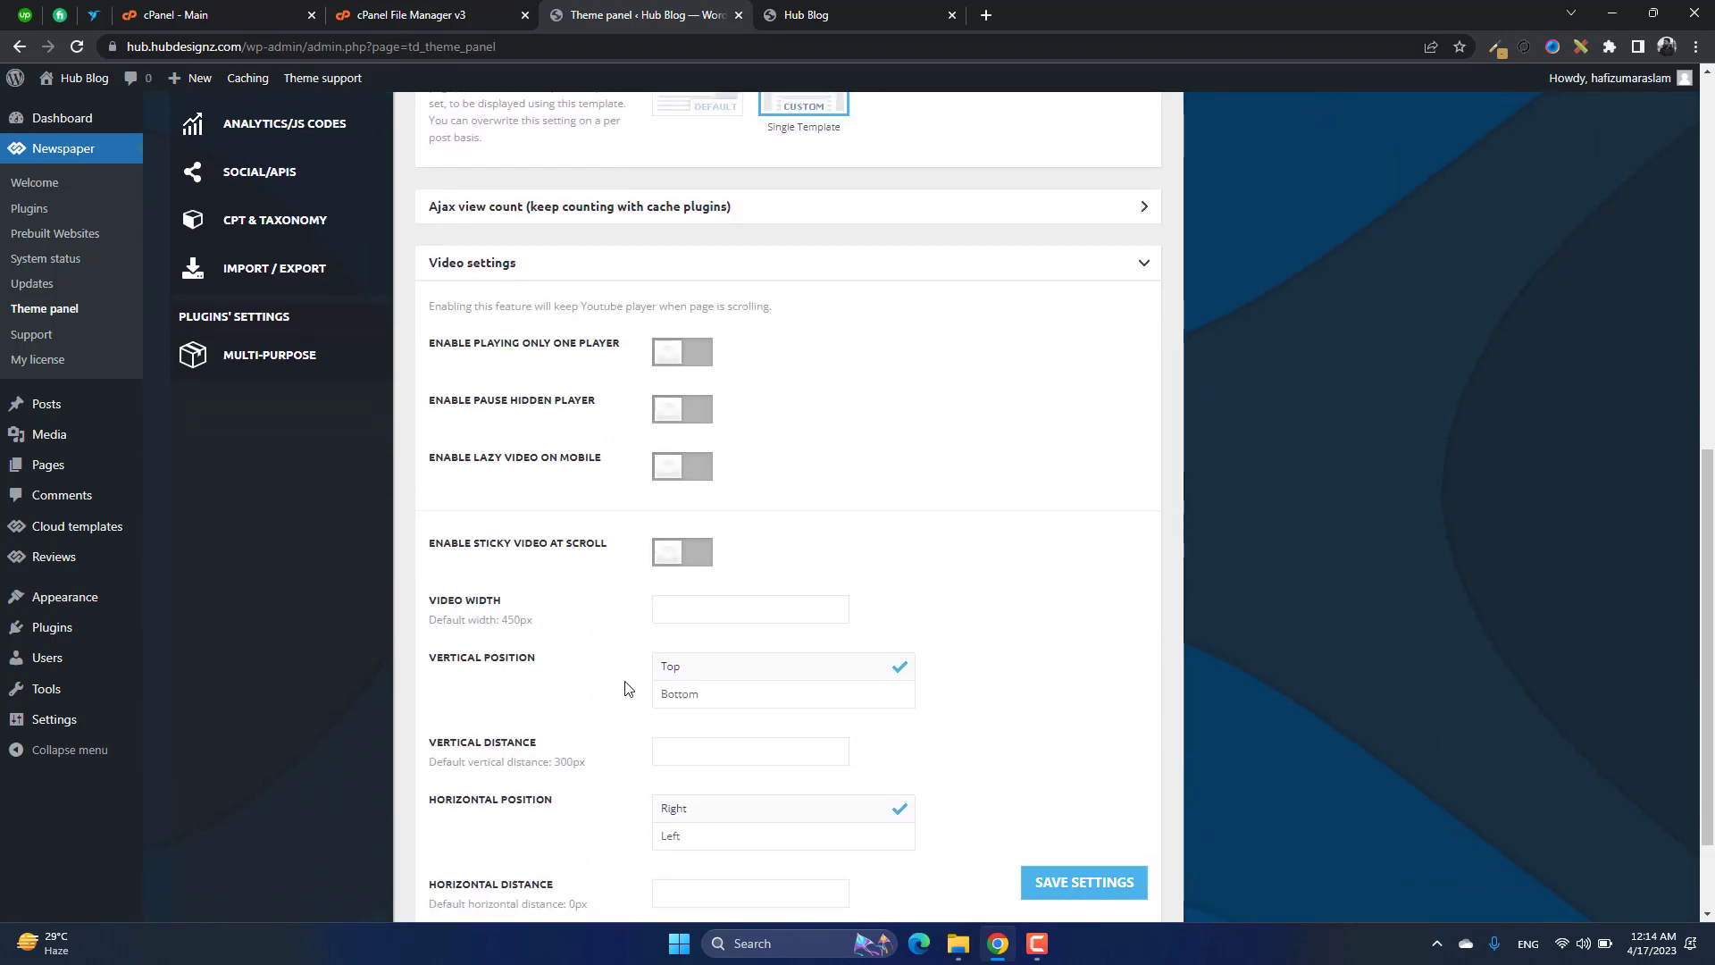
scroll(625, 689, "up", 2)
scroll(625, 687, "up", 8)
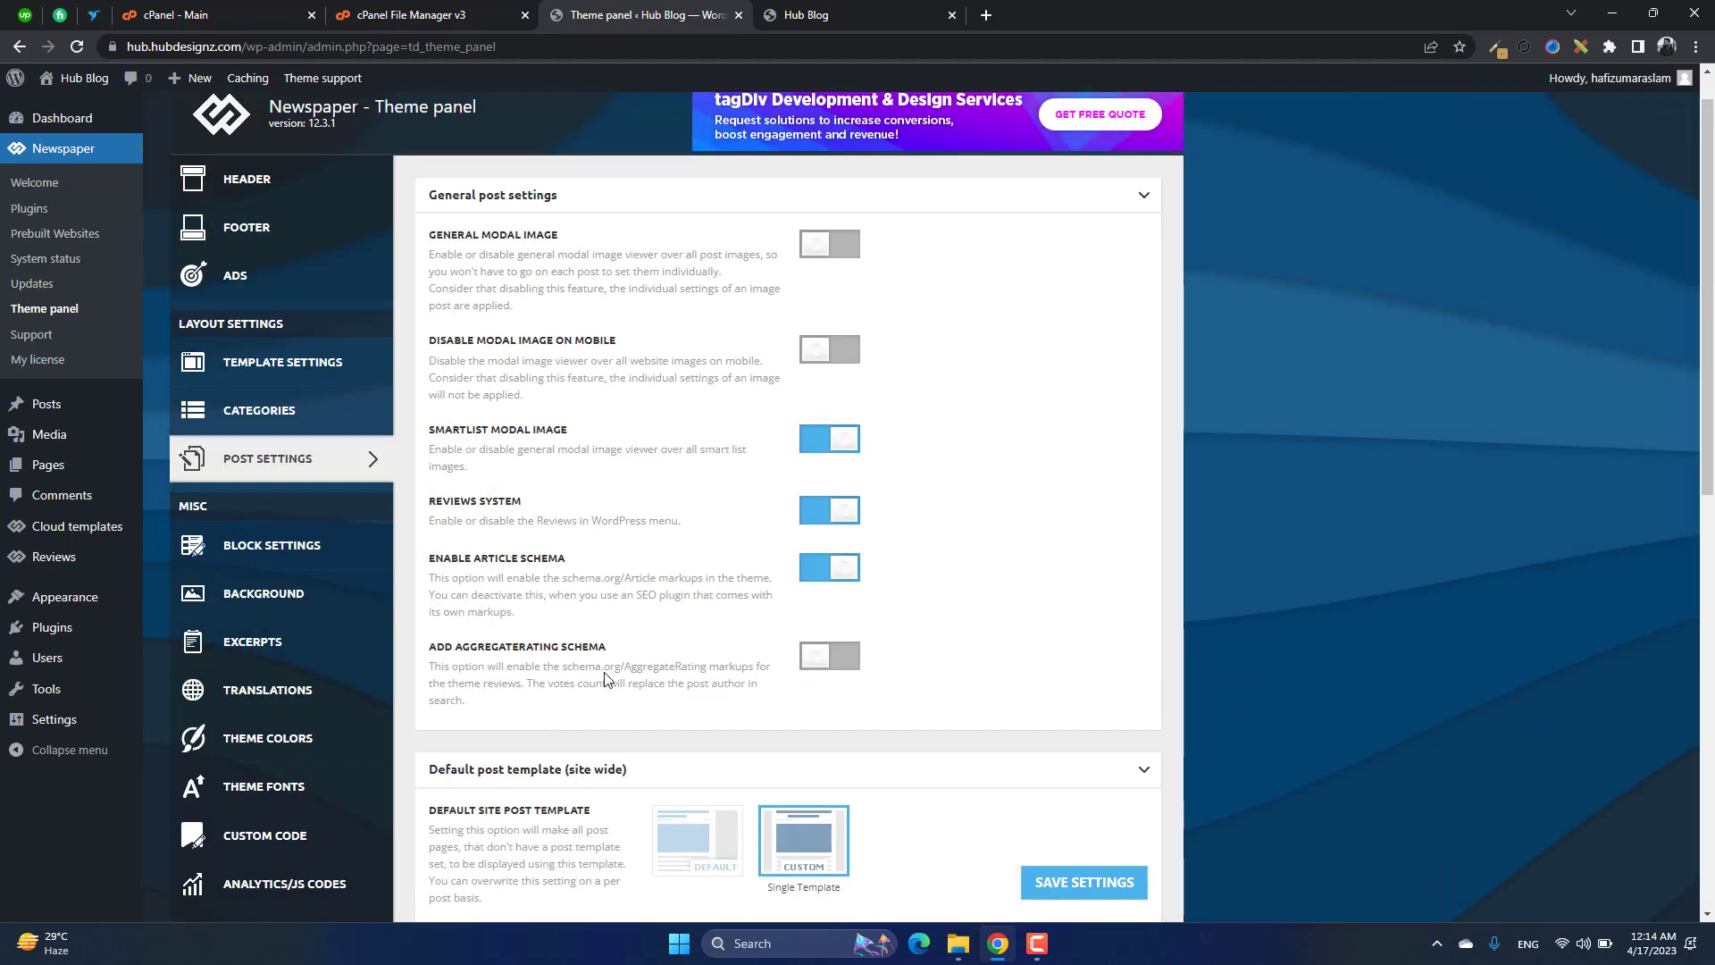